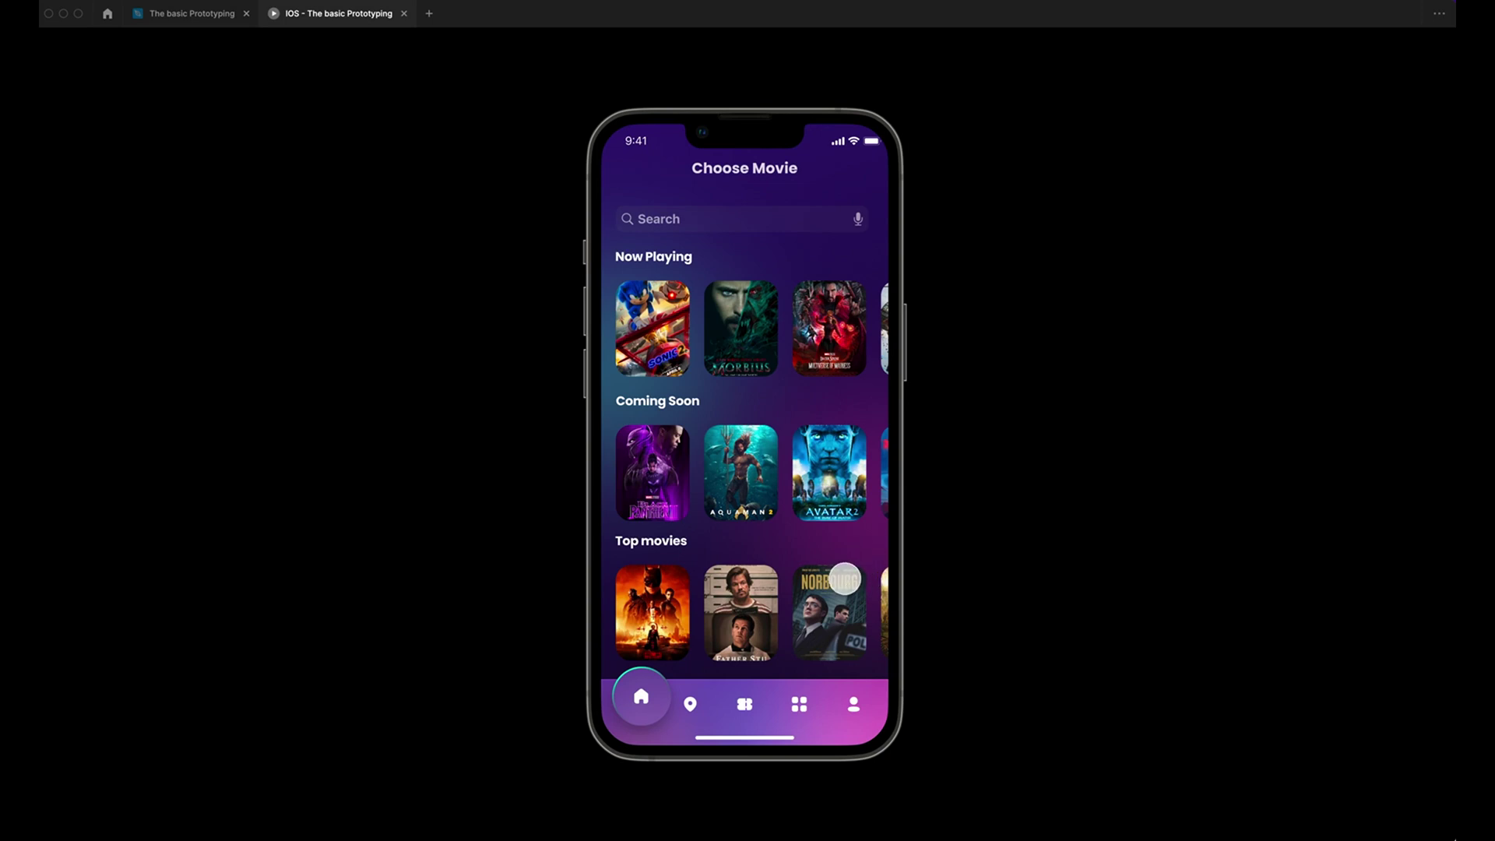
# Step: Test the vertical scrolling and the horizontal swiping of the poster rows on the prototype's Choose Movie screen
pyautogui.scroll(-3, 842, 580)
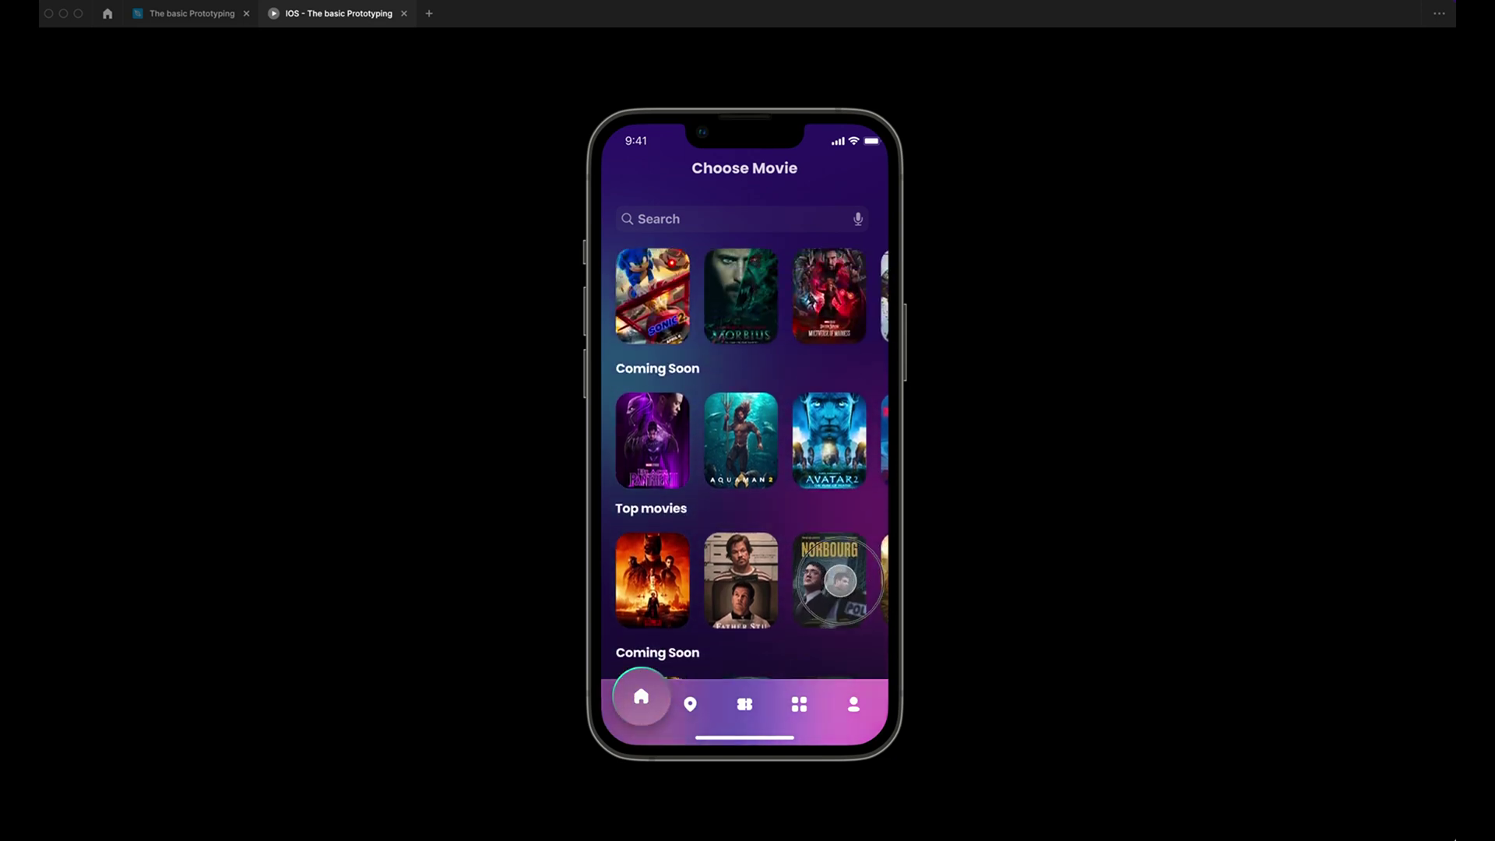
pyautogui.moveTo(847, 468); pyautogui.dragTo(855, 391)
pyautogui.scroll(4, 854, 391)
pyautogui.moveTo(875, 334); pyautogui.dragTo(828, 323)
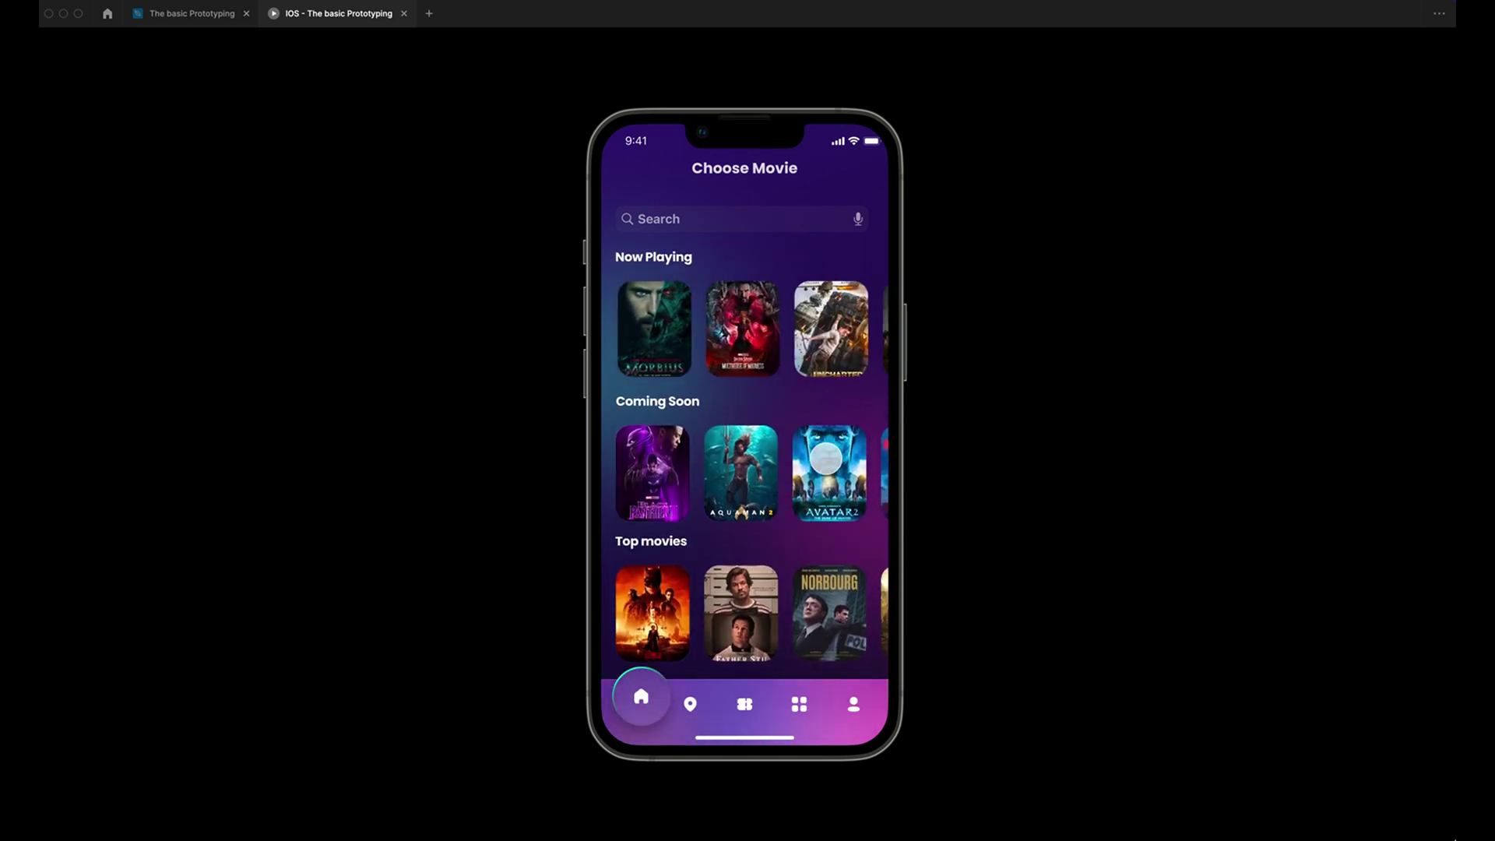
pyautogui.moveTo(825, 470)
pyautogui.mouseDown()
pyautogui.moveTo(720, 471)
pyautogui.moveTo(828, 472)
pyautogui.mouseUp()
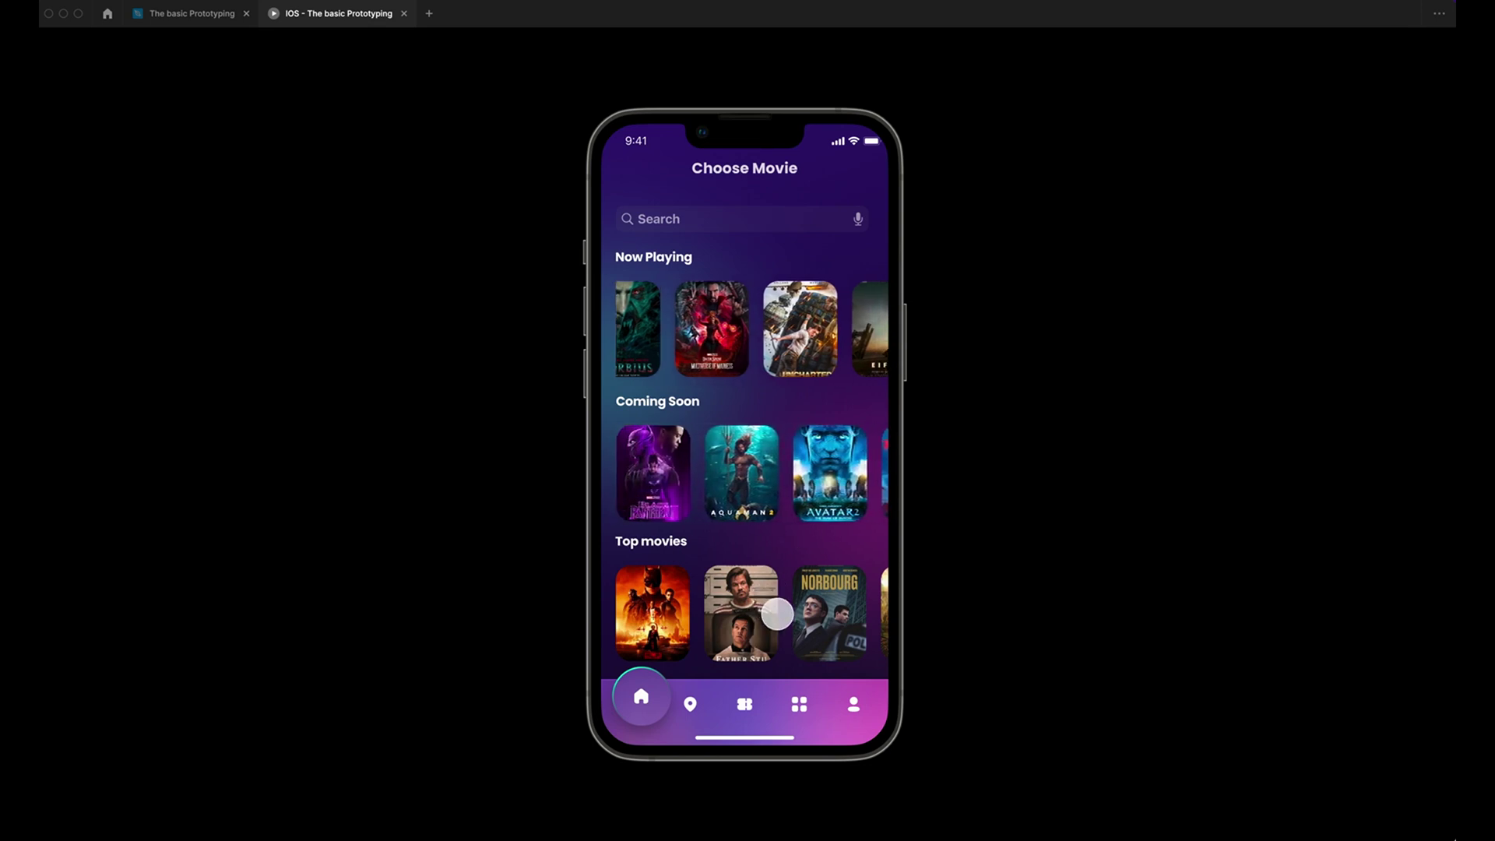
pyautogui.moveTo(774, 611)
pyautogui.mouseDown()
pyautogui.moveTo(701, 612)
pyautogui.moveTo(799, 616)
pyautogui.mouseUp()
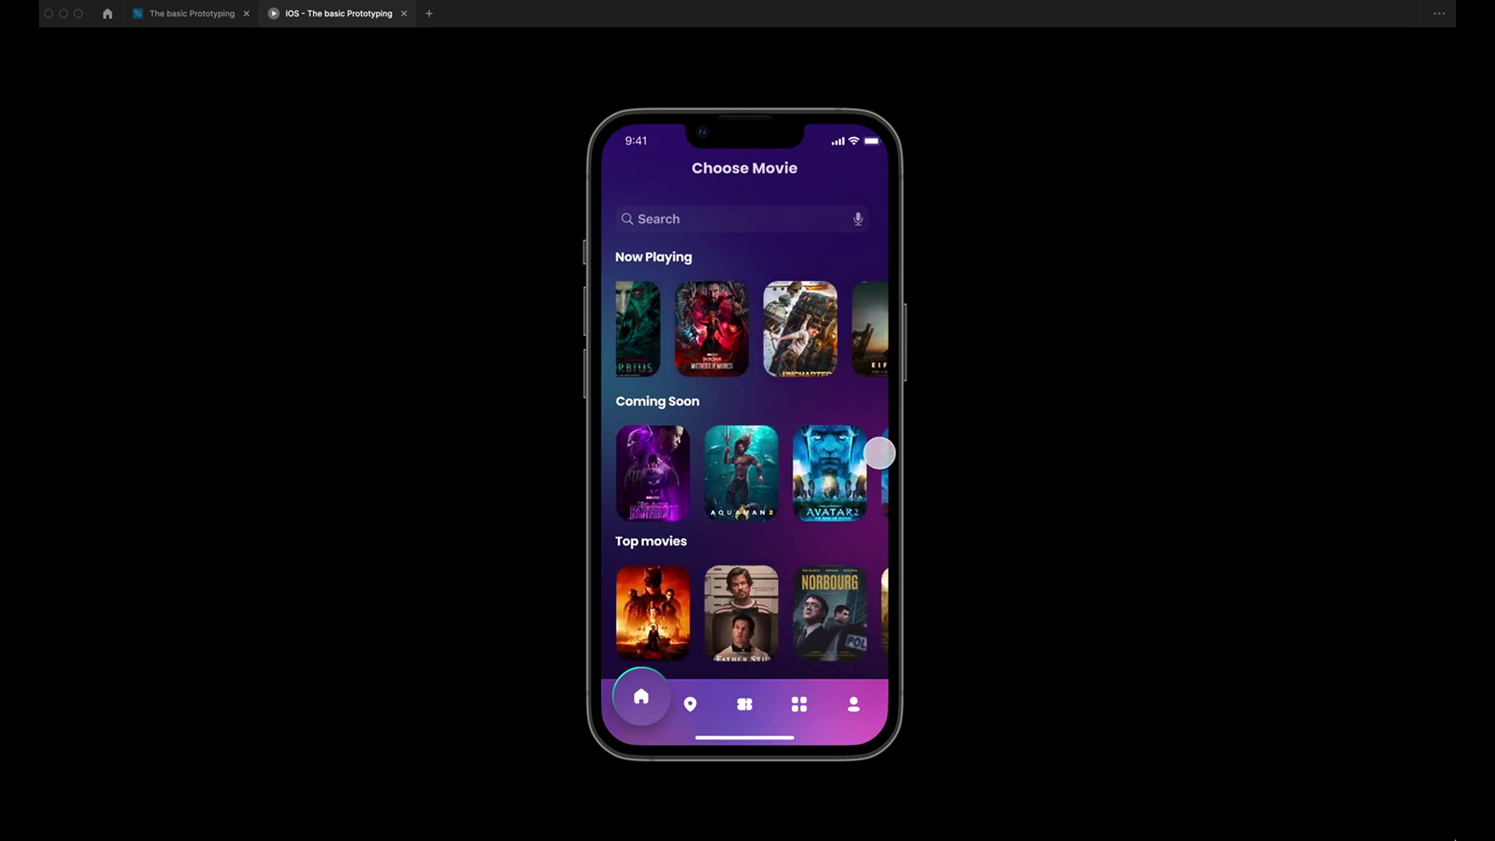
pyautogui.moveTo(711, 333); pyautogui.dragTo(830, 332)
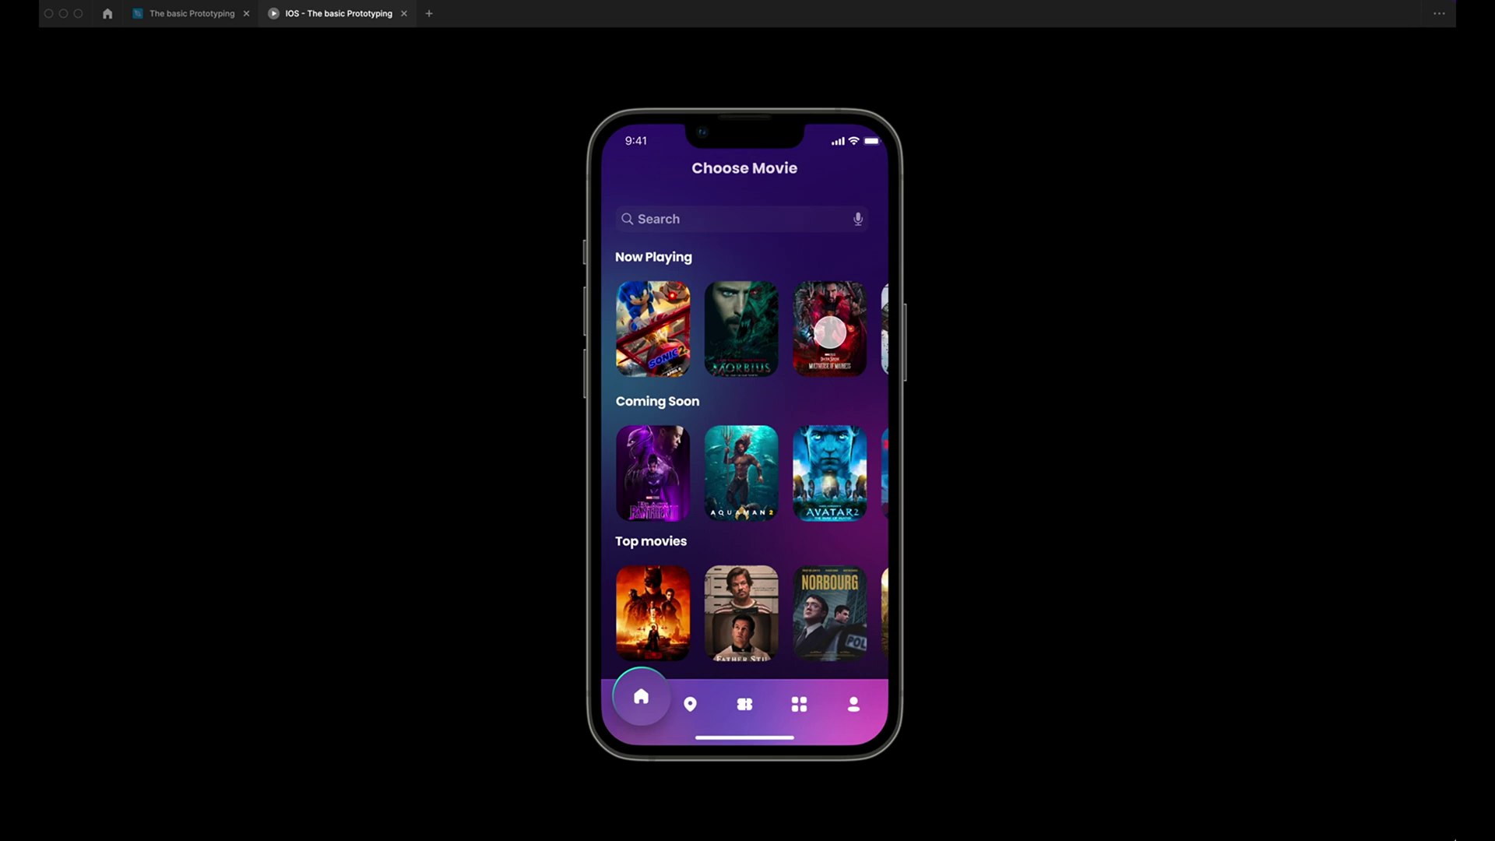
# Step: Open the Doctor Strange details from the Now Playing row, then expand and collapse the movie description
pyautogui.click(829, 333)
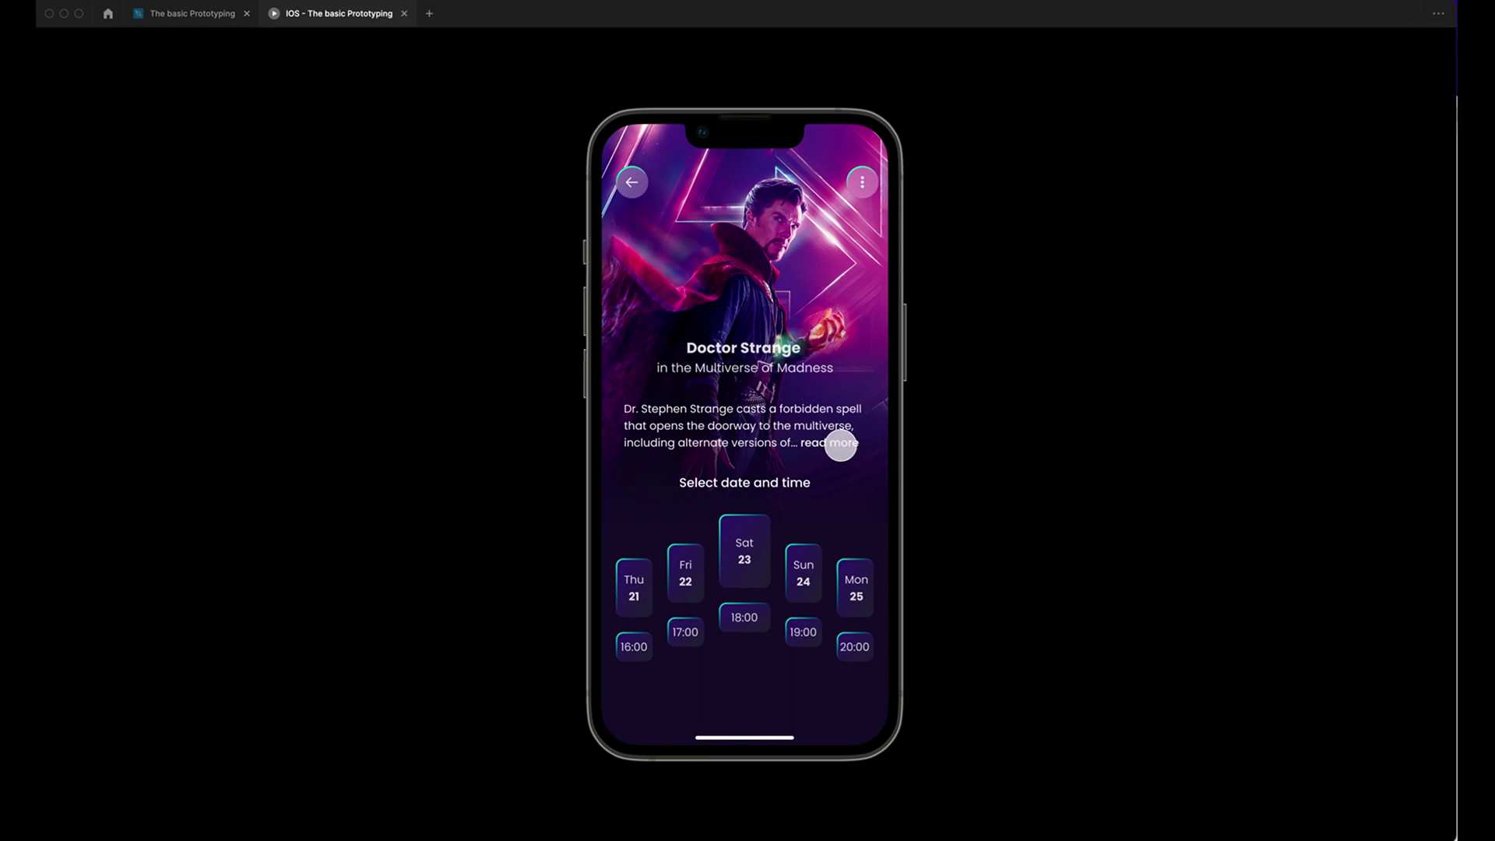
pyautogui.click(840, 445)
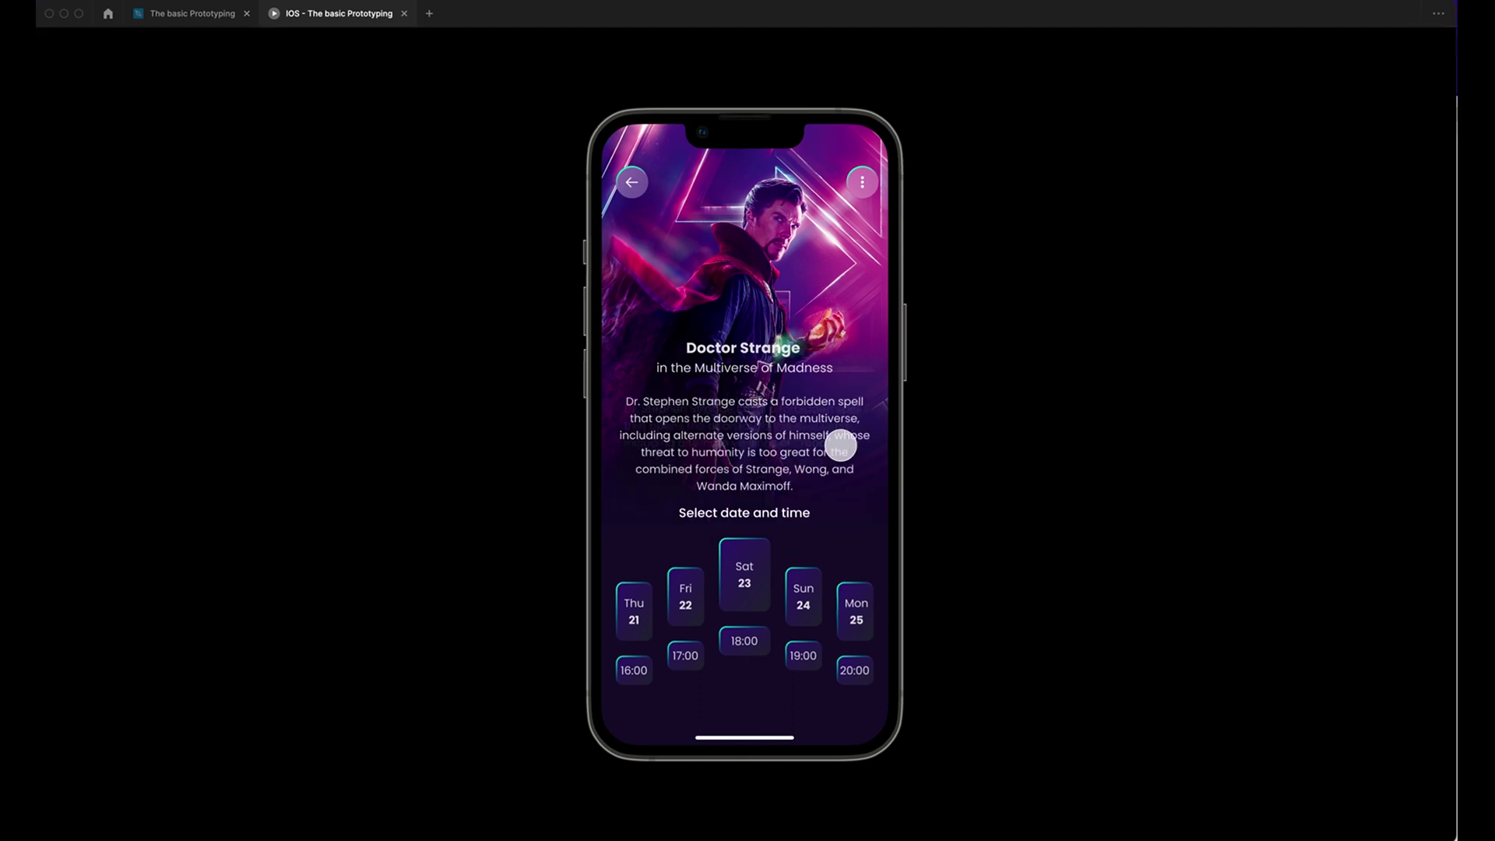
pyautogui.click(846, 493)
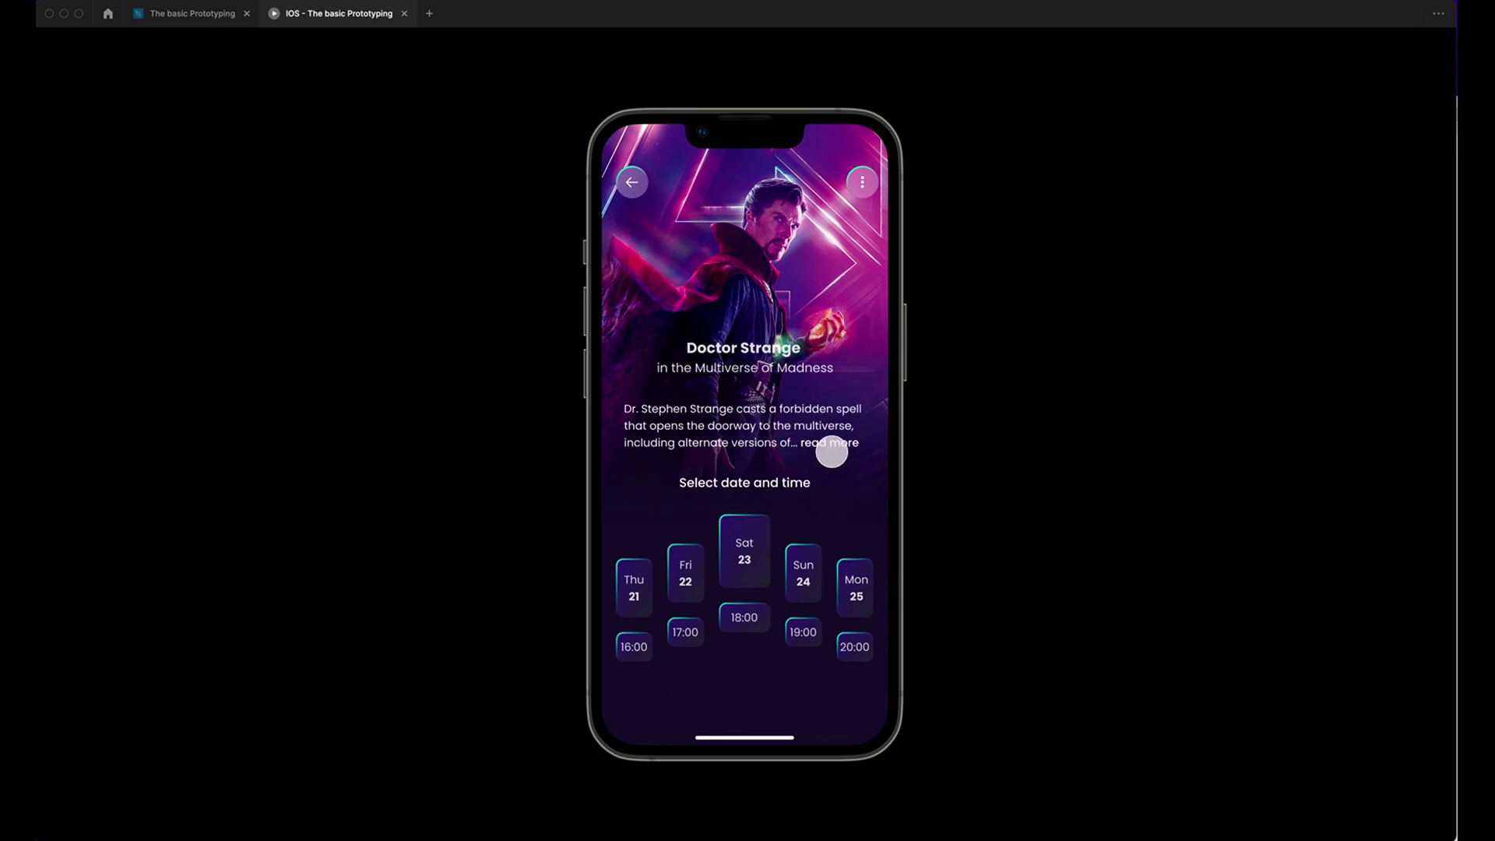
# Step: Choose Sat 23 at 18:00 for Doctor Strange and continue to the reservation
pyautogui.click(744, 575)
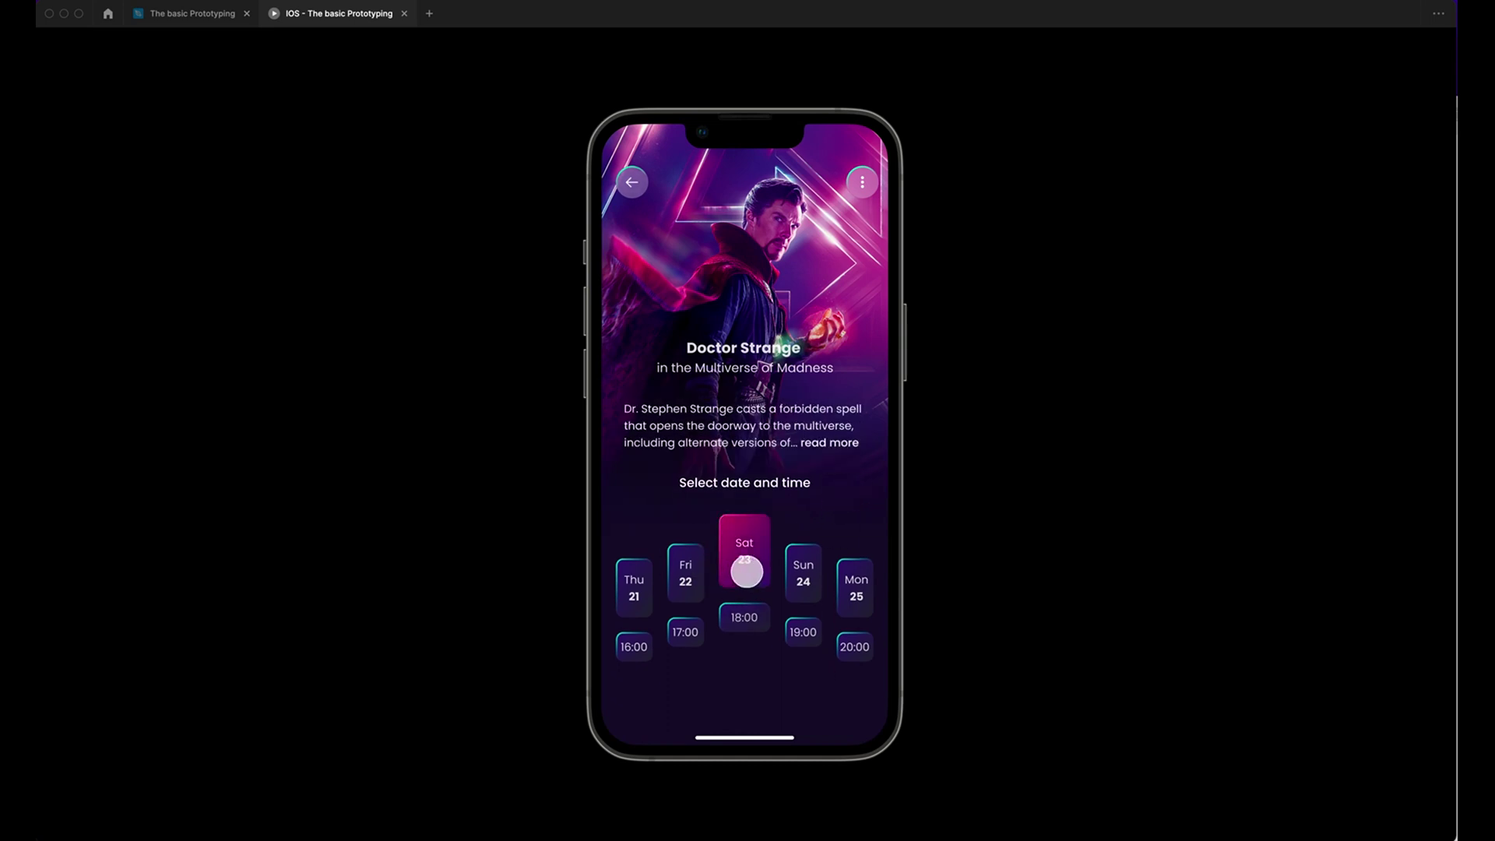
pyautogui.click(746, 623)
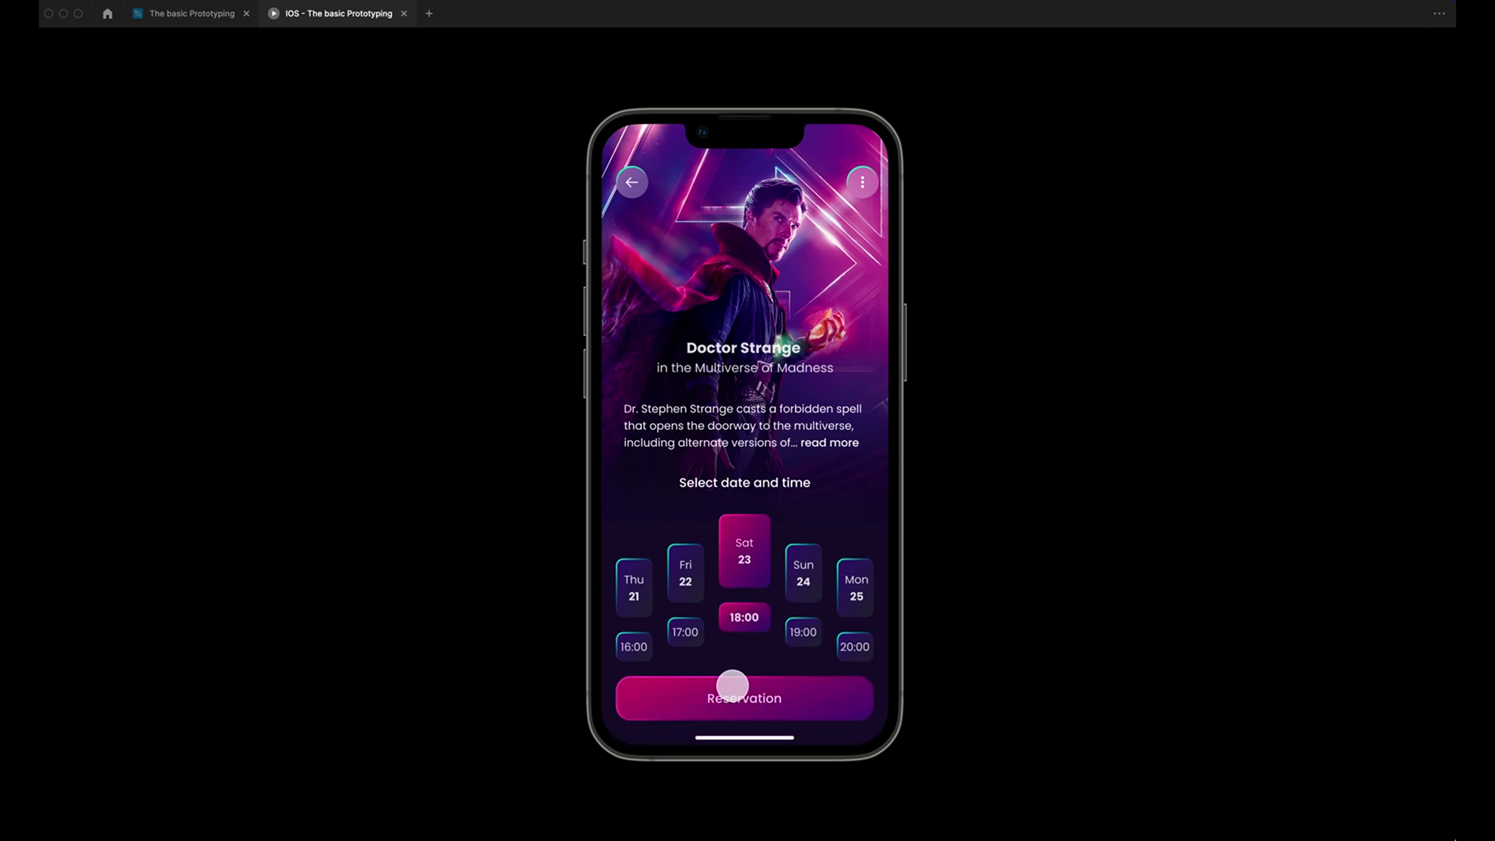
pyautogui.click(807, 701)
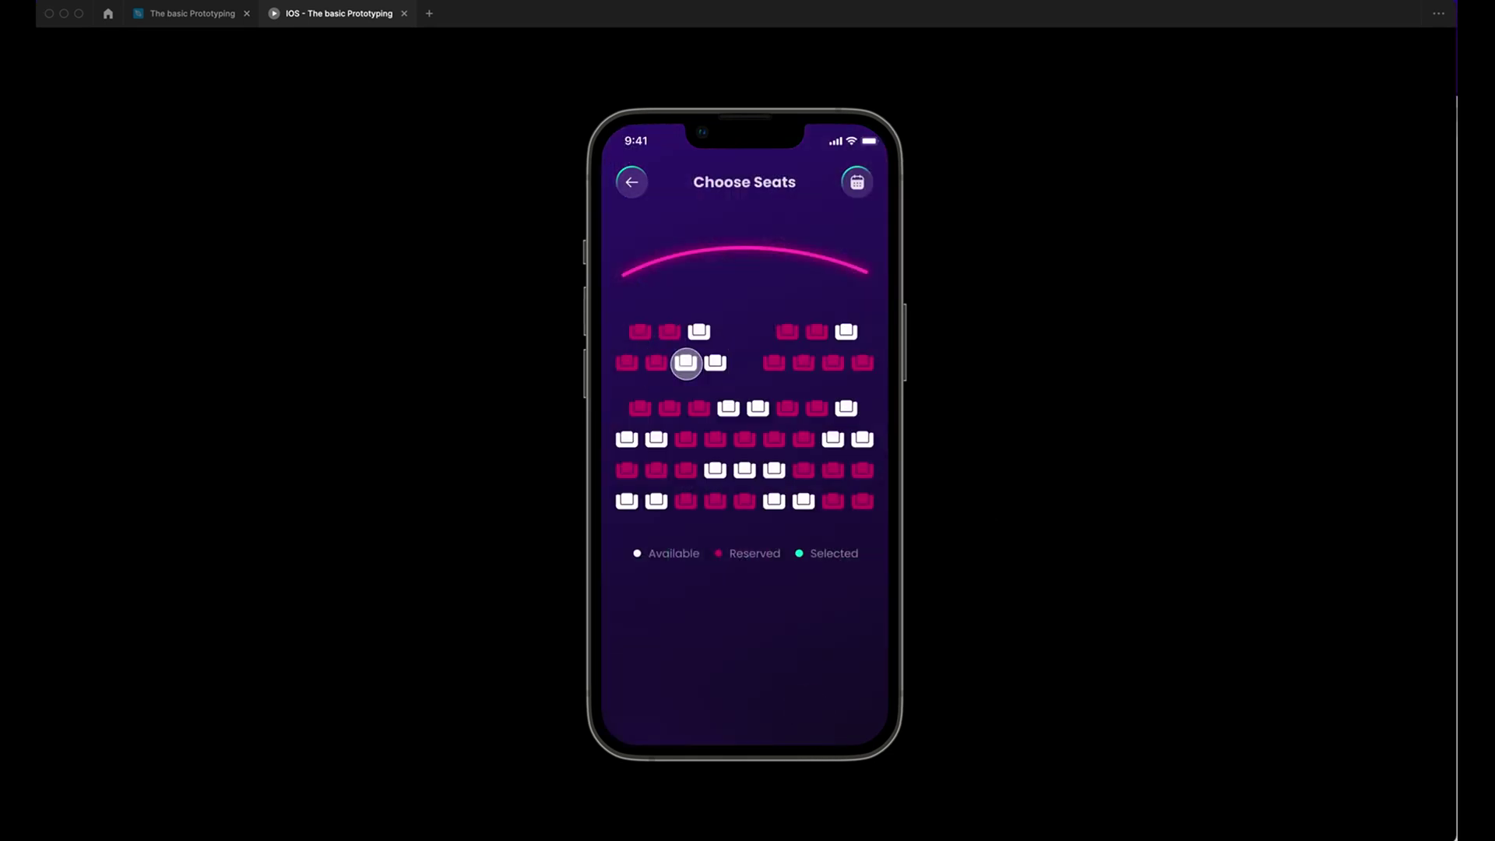
# Step: Select the two available seats in the second row, buy them and swipe through the mobile ticket cards
pyautogui.click(686, 363)
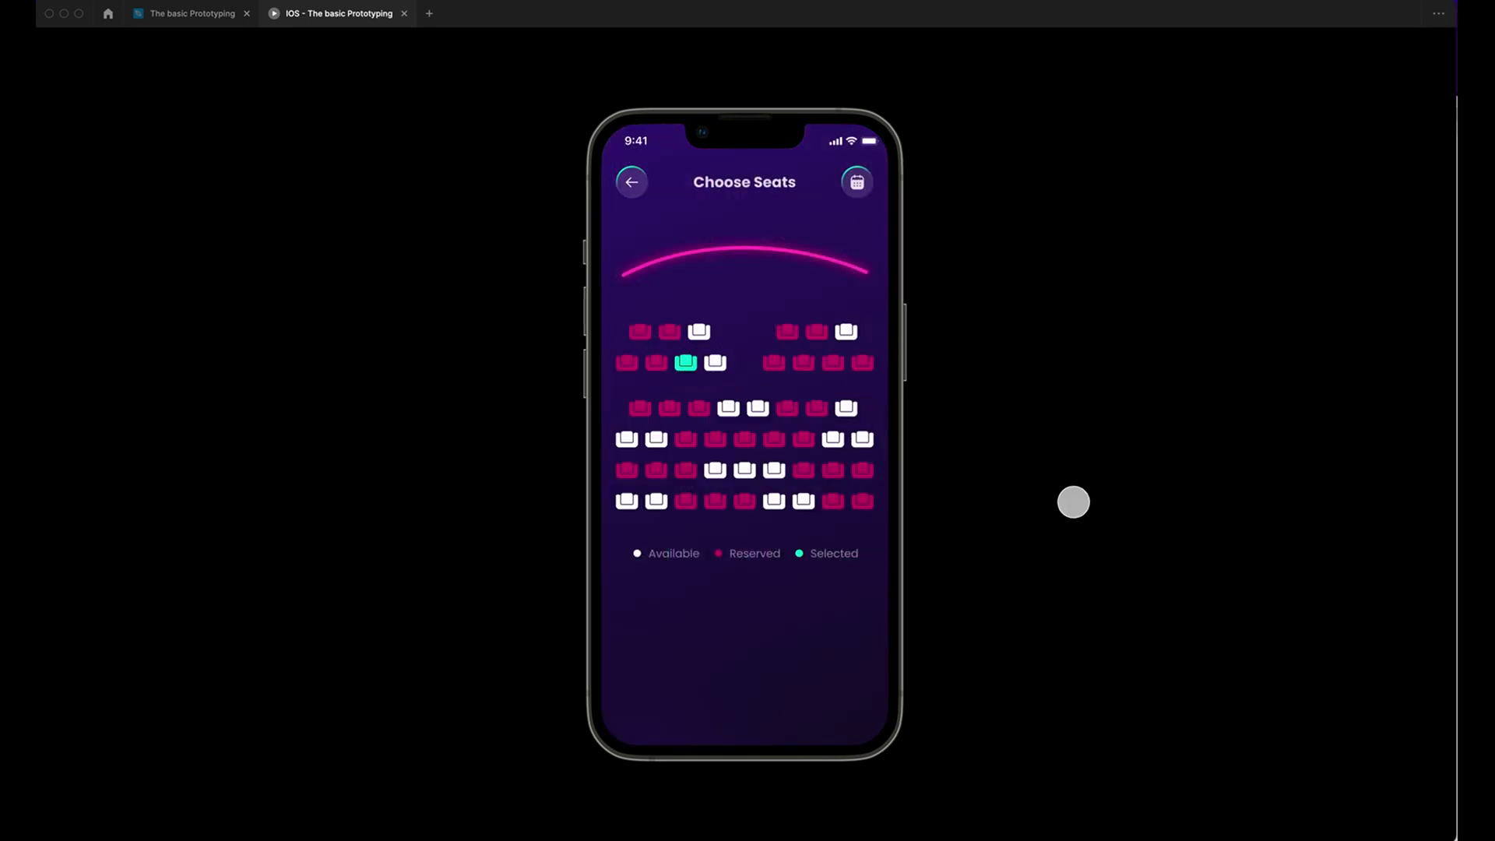
pyautogui.click(716, 365)
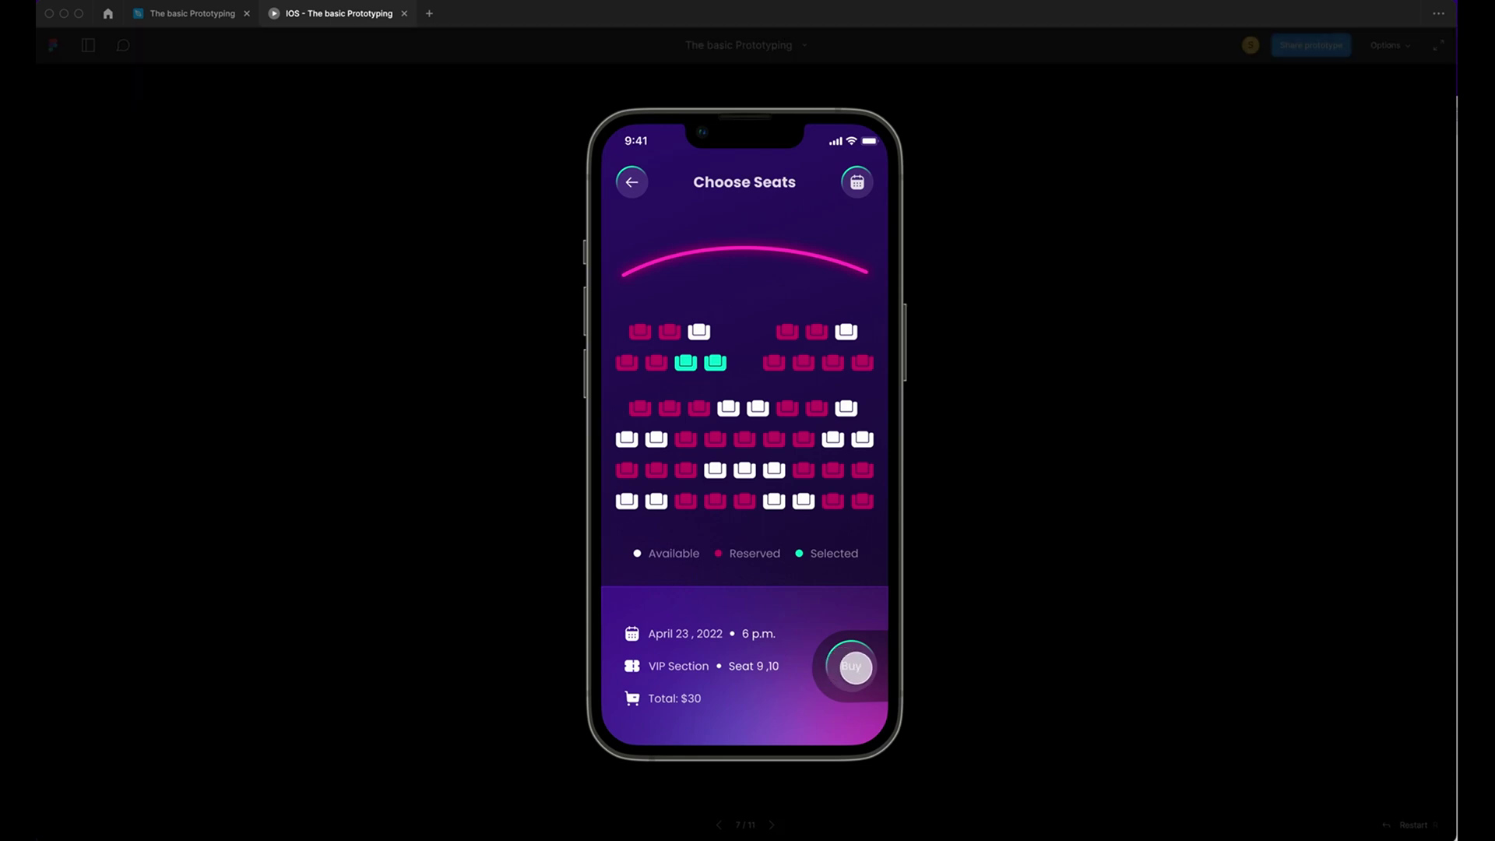
pyautogui.click(853, 668)
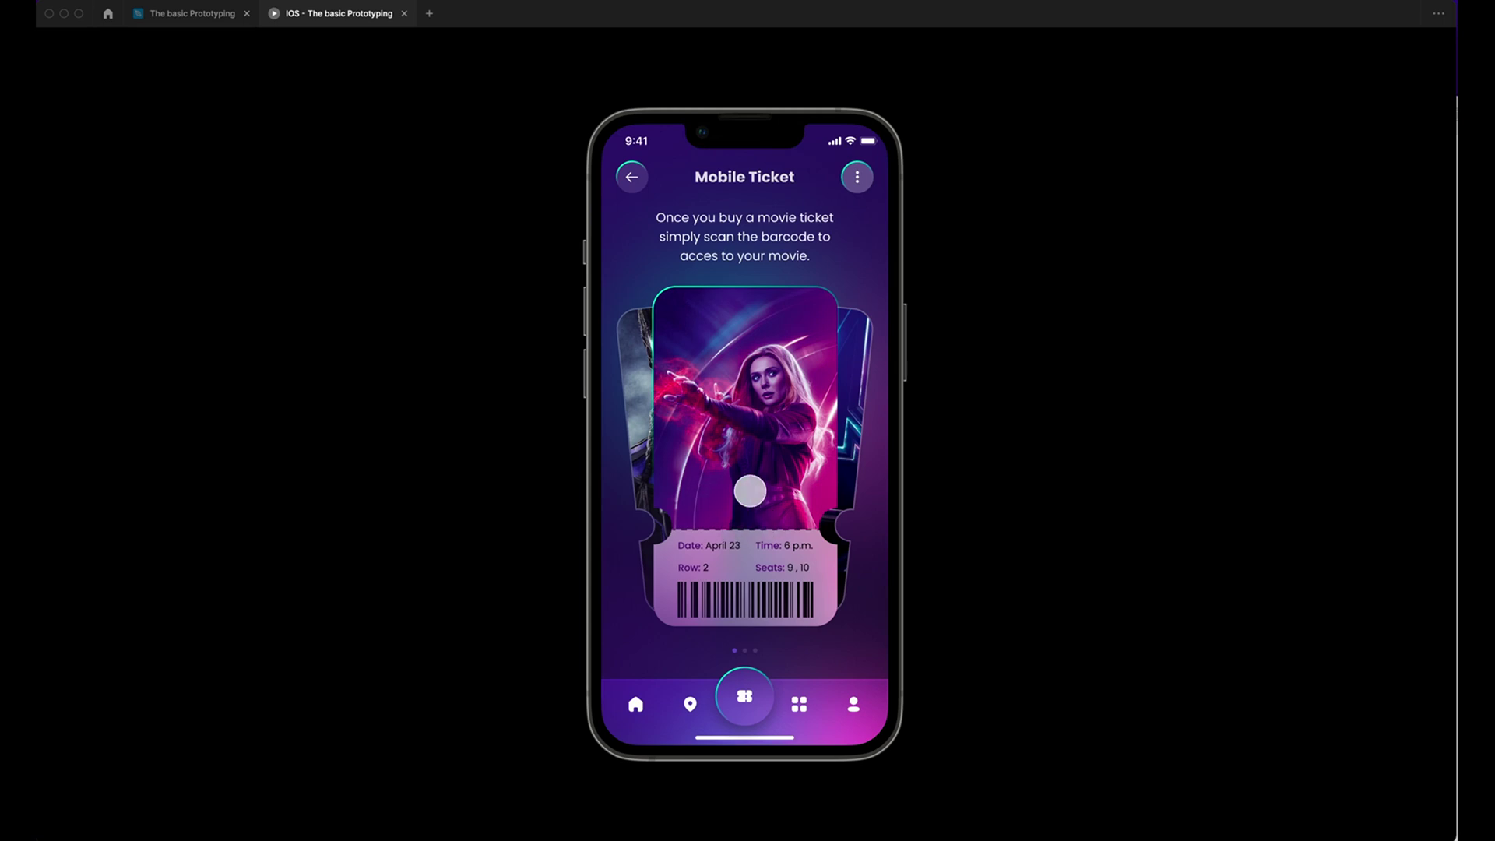
pyautogui.moveTo(731, 494); pyautogui.dragTo(947, 637)
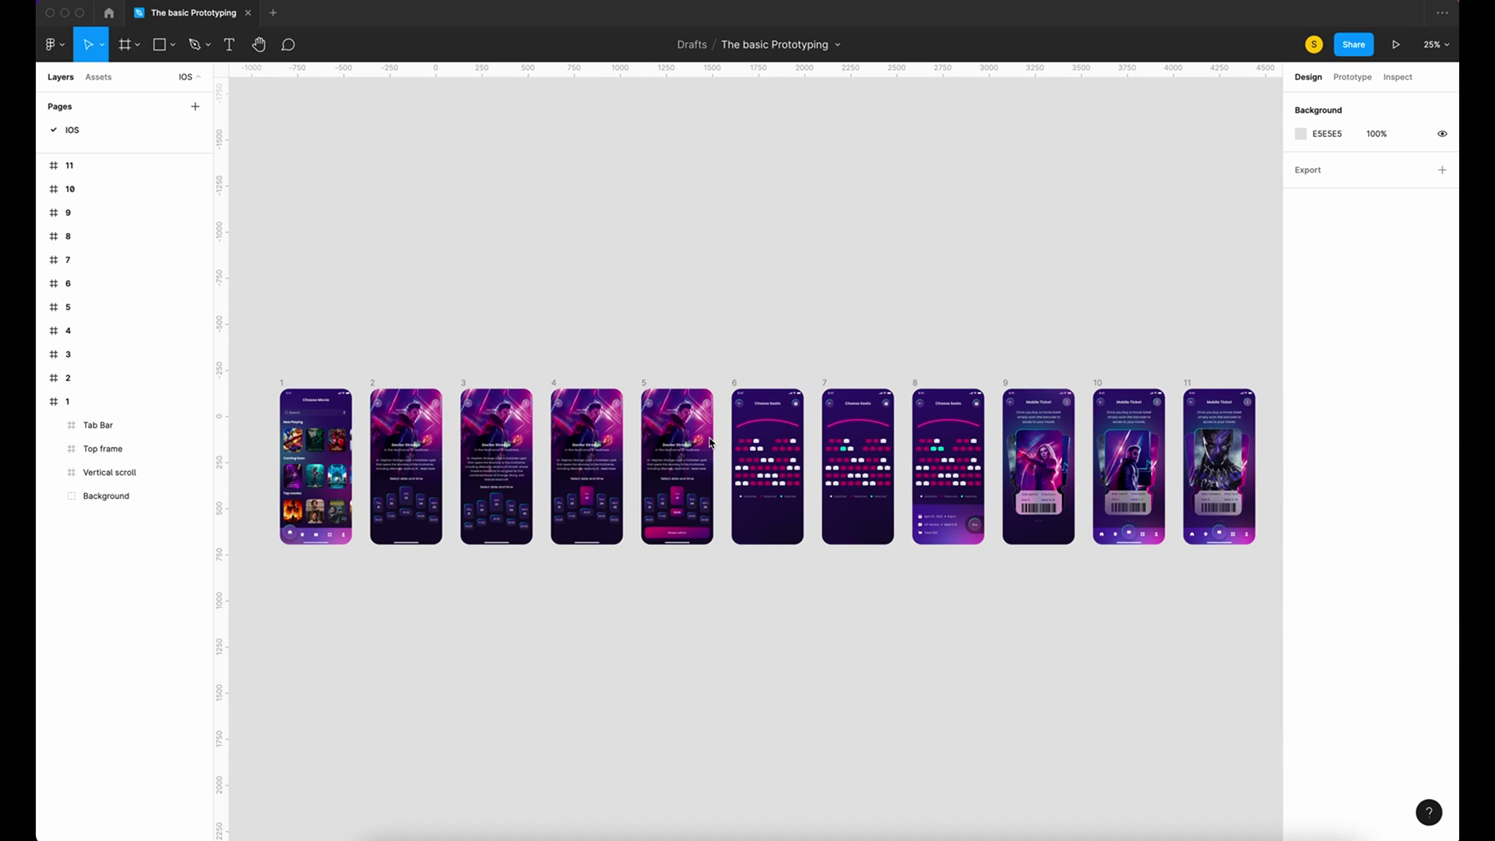
# Step: Hide frames 2 through 11 so that only frame 1 remains on the canvas
pyautogui.hscroll(-3, 473, 307)
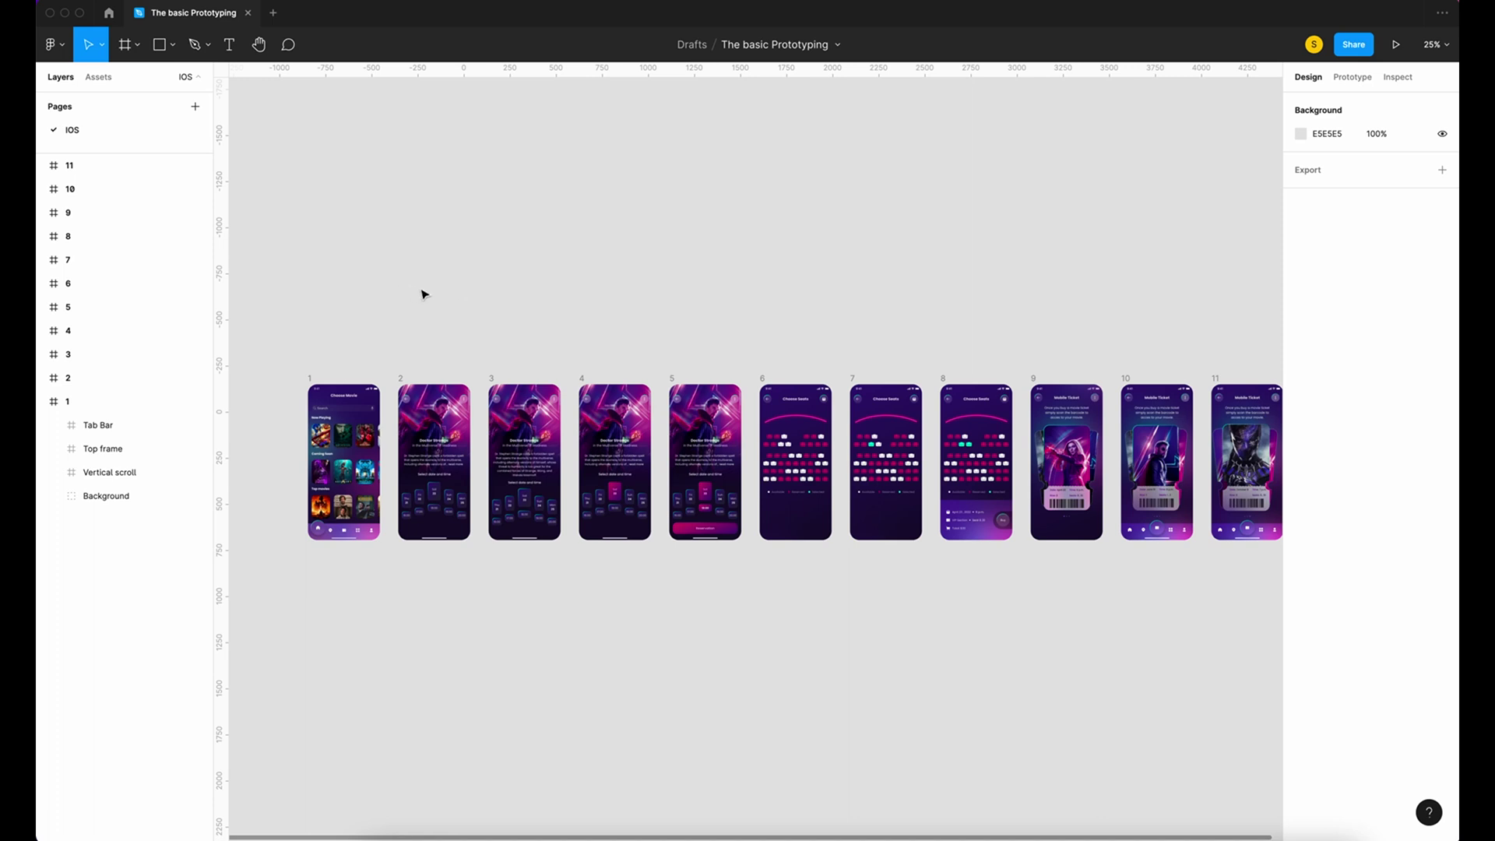
pyautogui.hscroll(2, 435, 302)
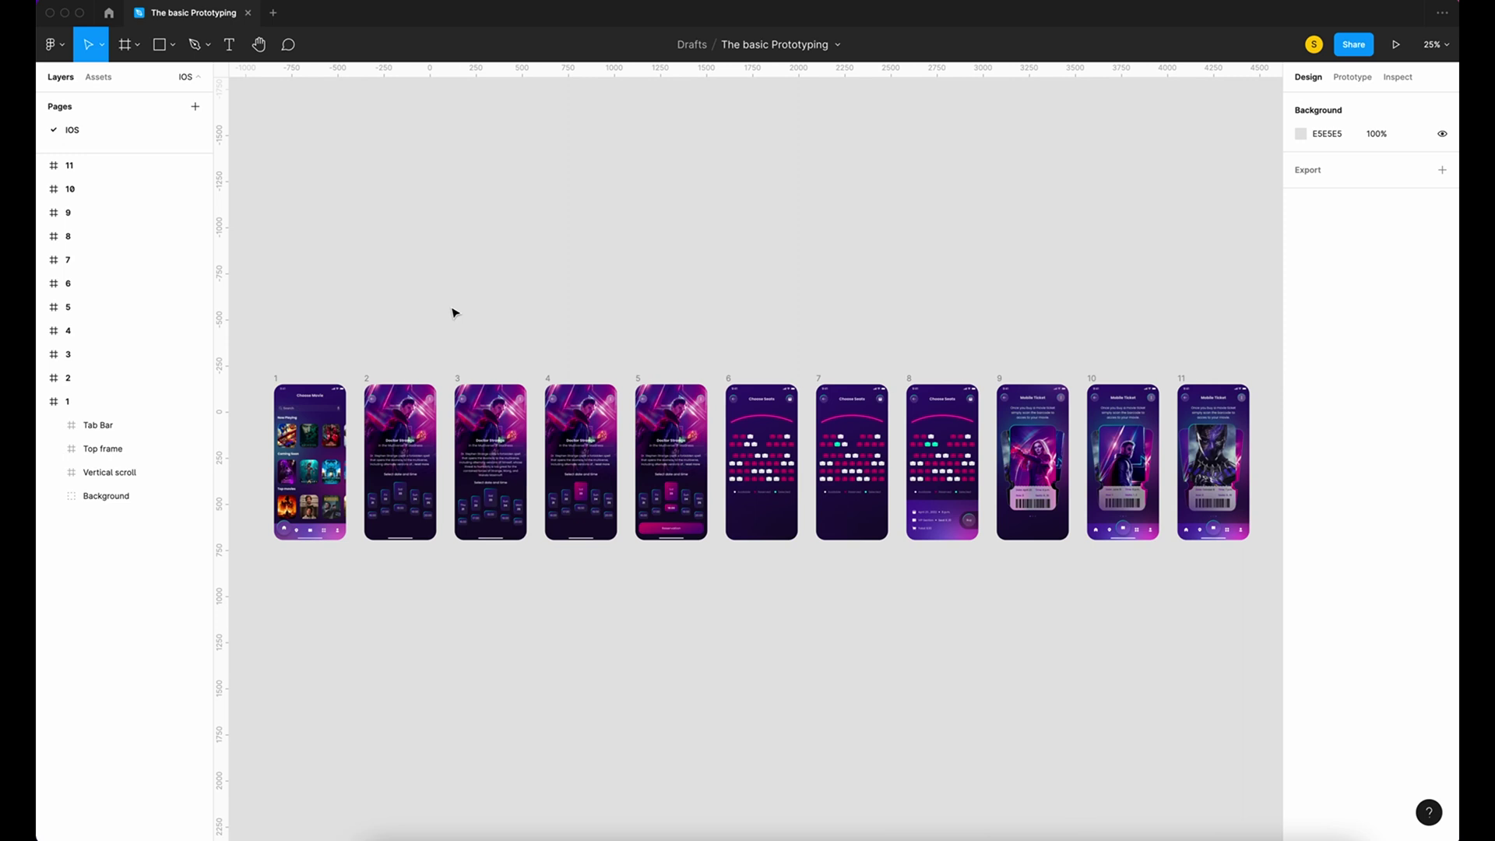
pyautogui.hotkey('shift', '0')
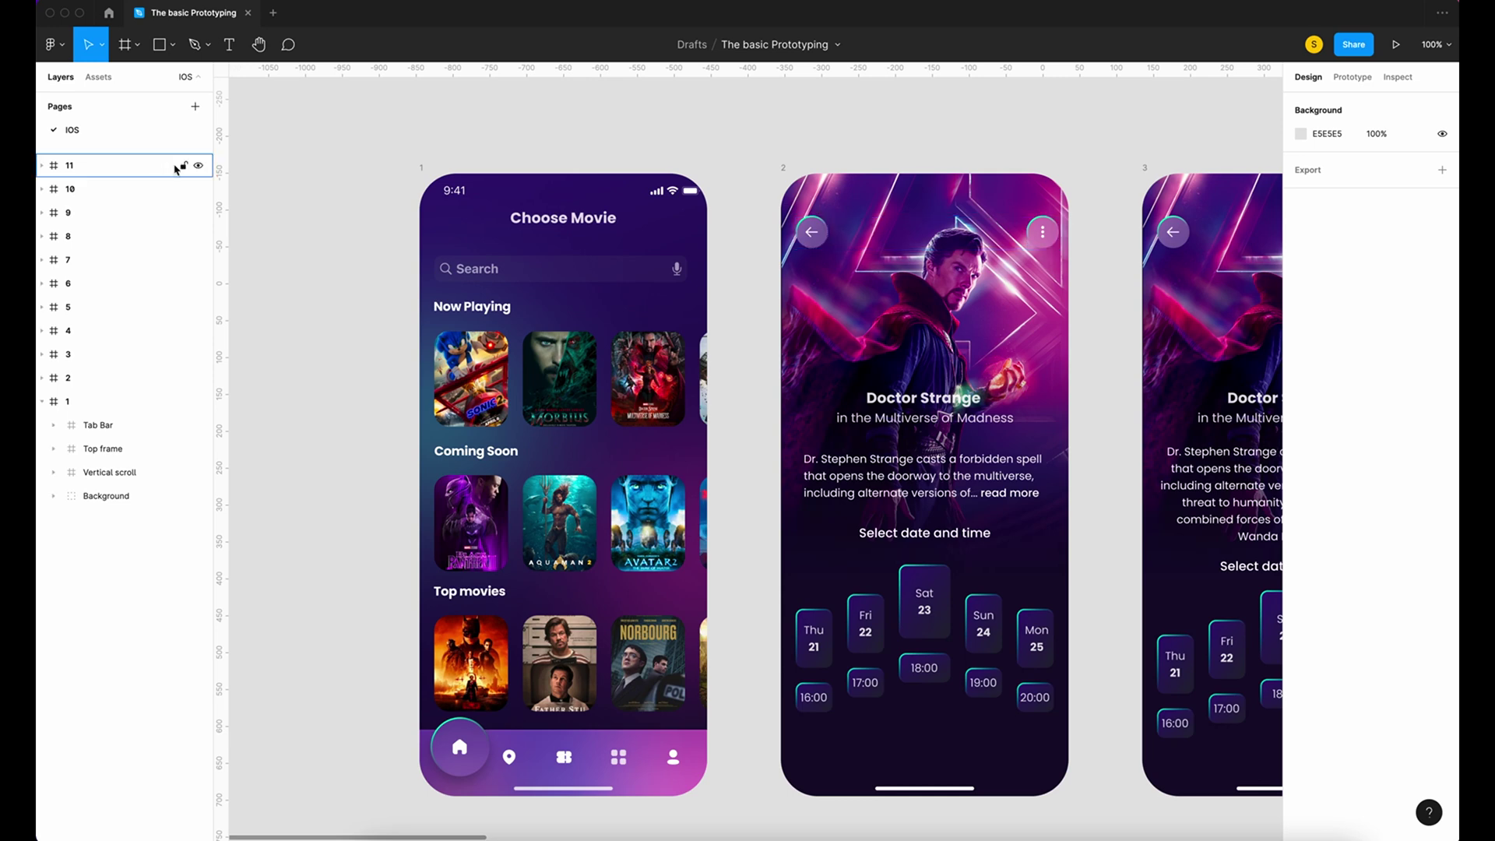
pyautogui.click(198, 165)
pyautogui.click(198, 189)
pyautogui.click(199, 212)
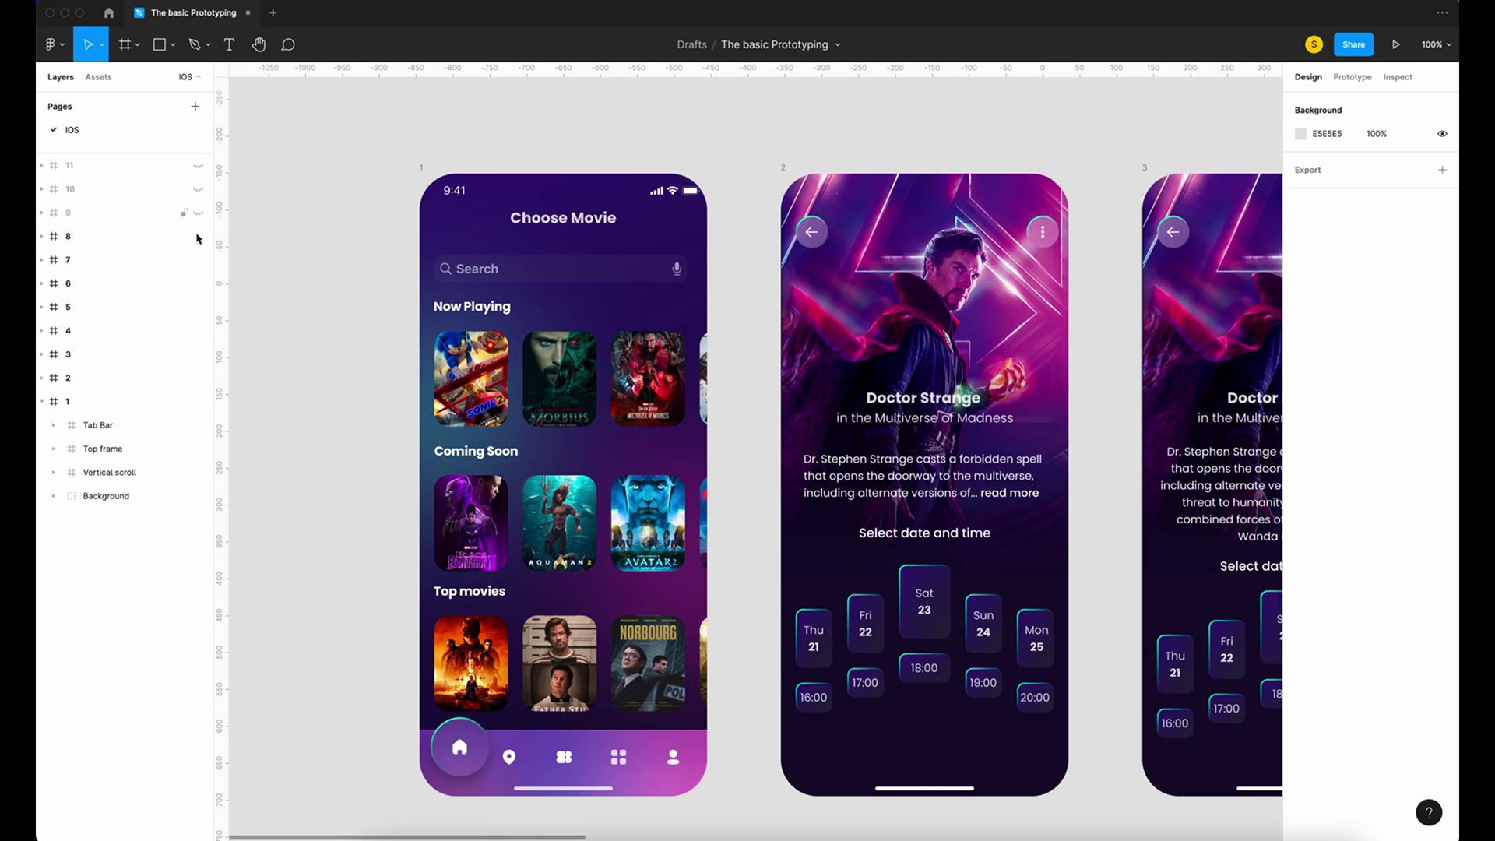
pyautogui.click(198, 236)
pyautogui.click(198, 259)
pyautogui.click(198, 307)
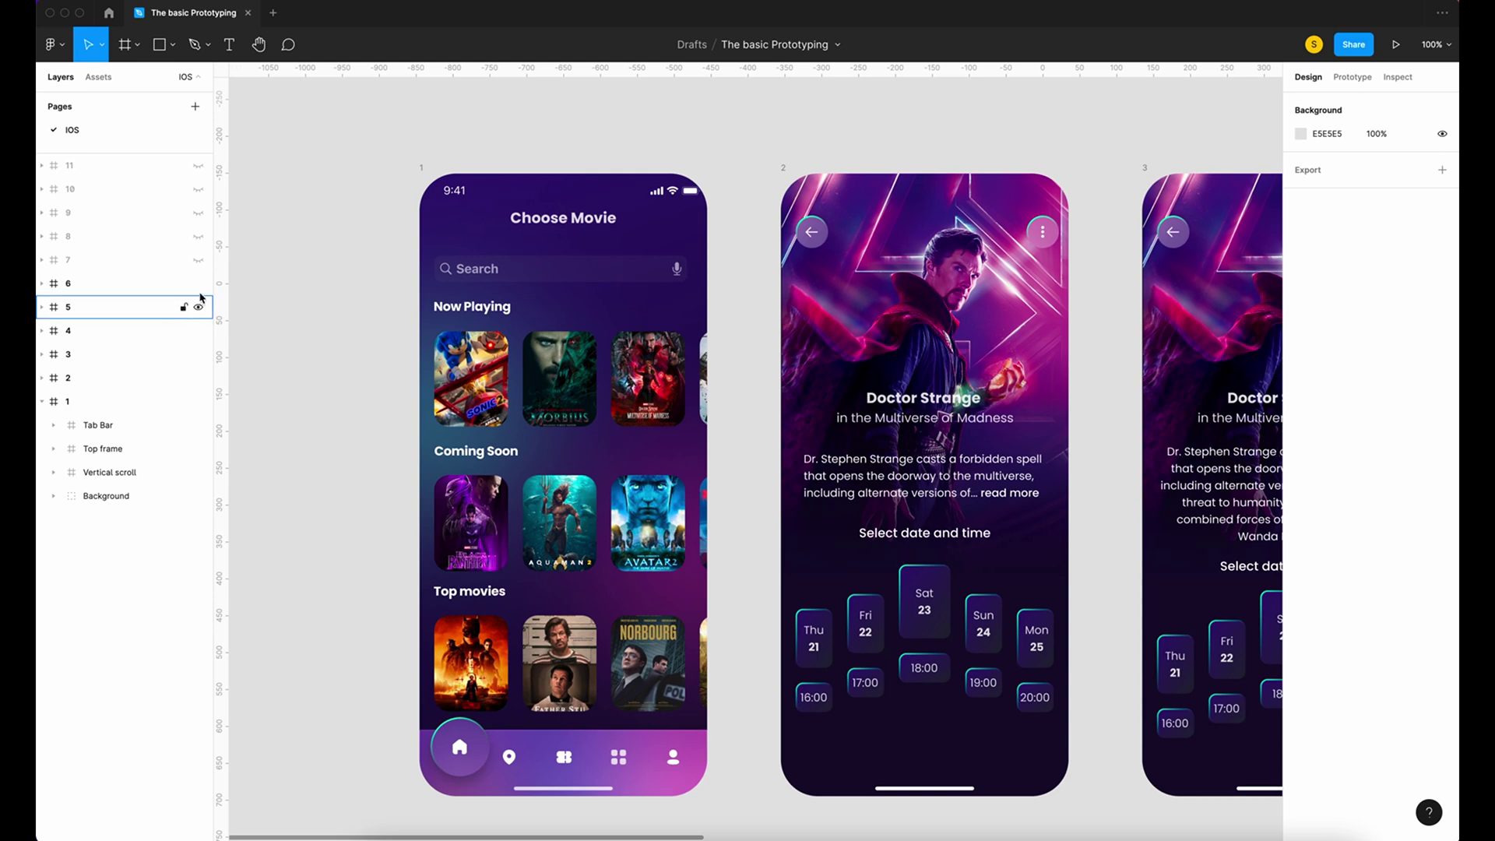
pyautogui.click(199, 283)
pyautogui.click(199, 330)
pyautogui.click(198, 354)
pyautogui.click(198, 378)
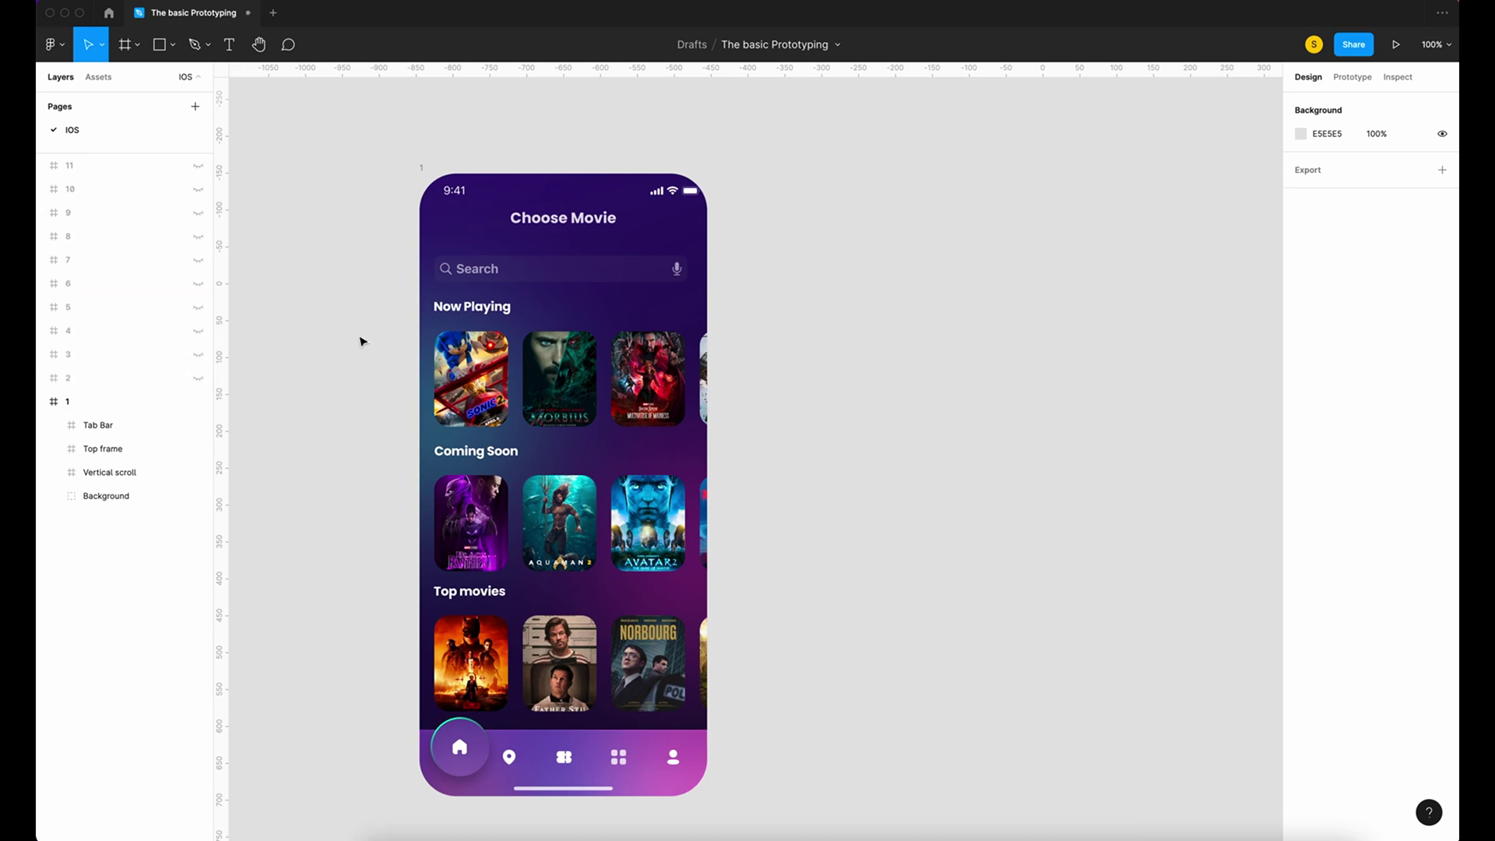
# Step: Add a flow starting point to frame 1 in its prototype settings
pyautogui.click(67, 401)
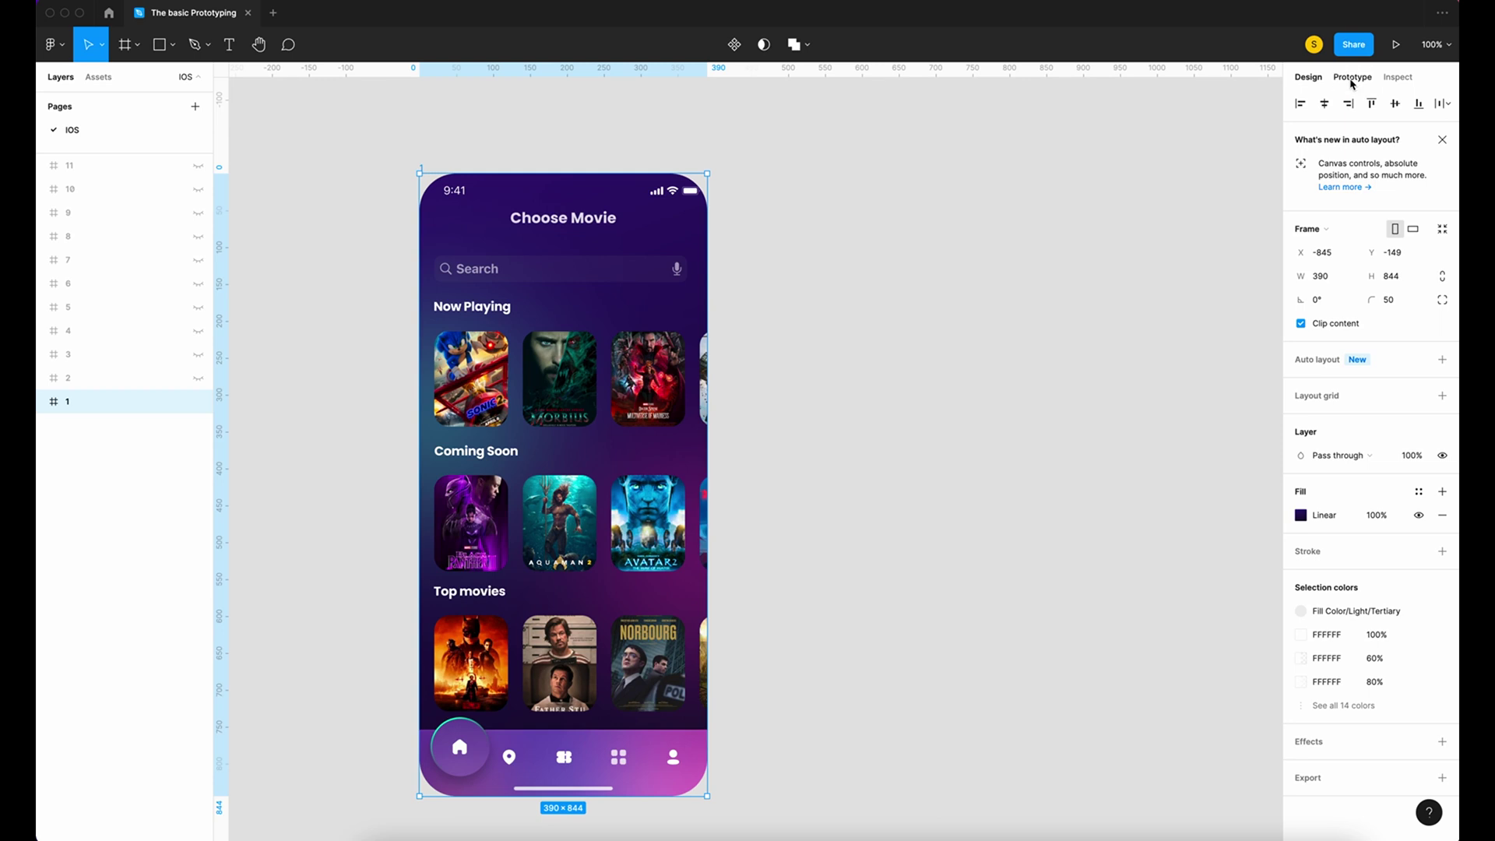
pyautogui.click(1352, 81)
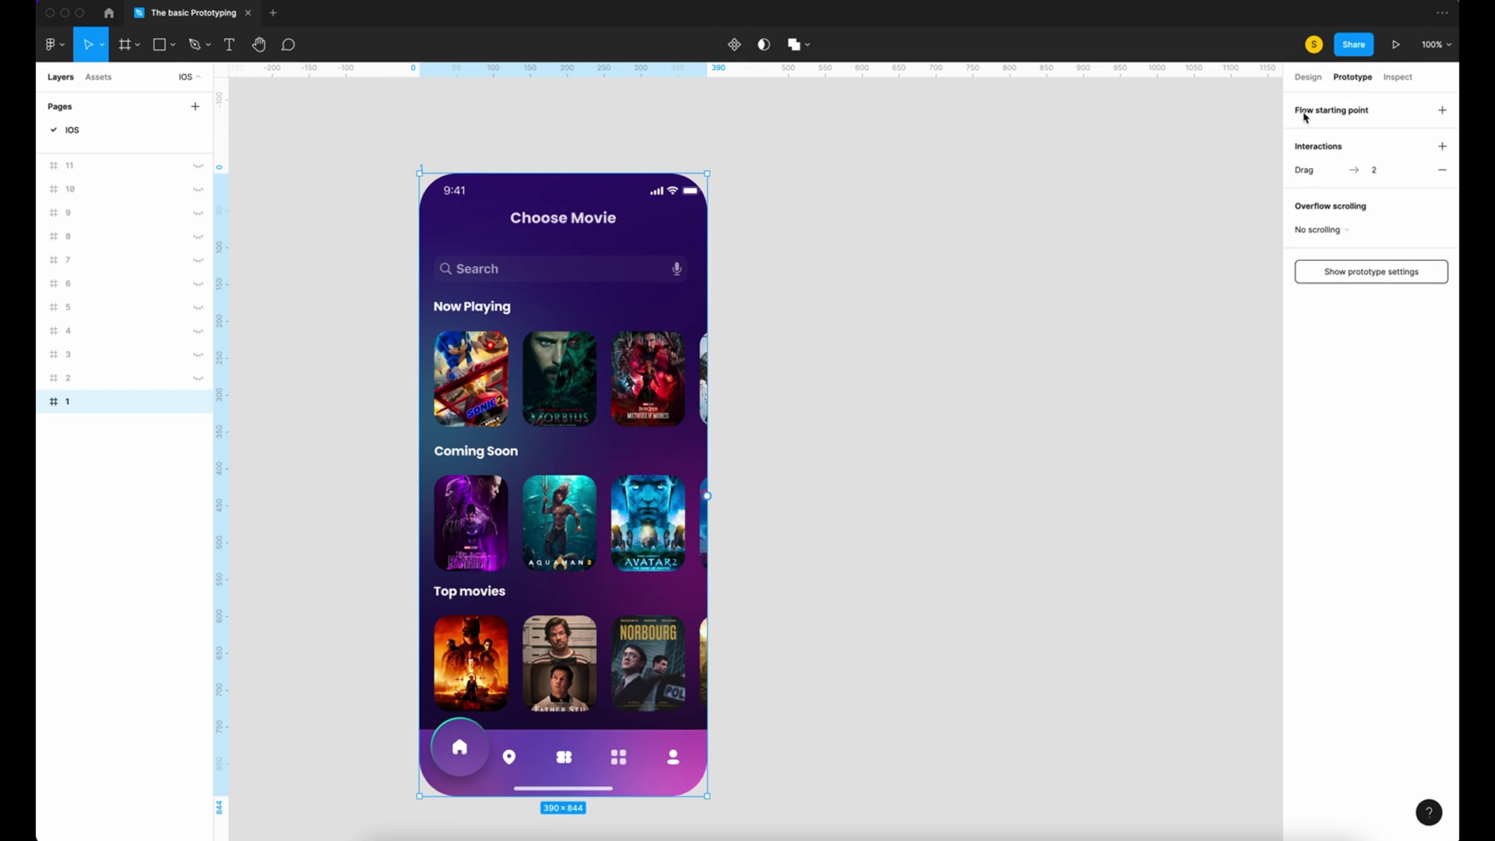
pyautogui.click(1442, 111)
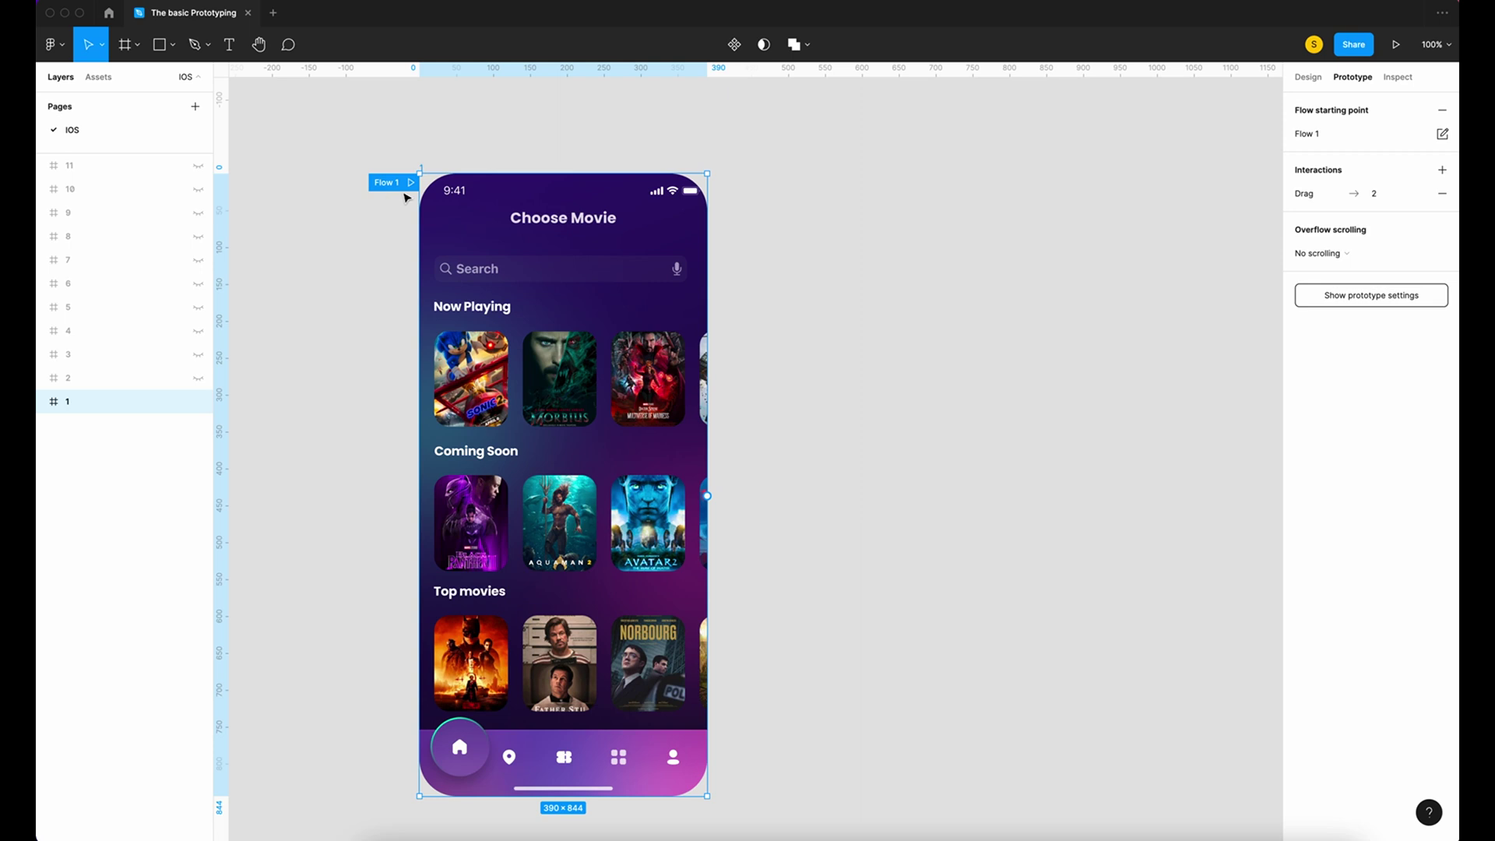
pyautogui.moveTo(393, 189); pyautogui.dragTo(311, 179)
pyautogui.hscroll(-2, 807, 276)
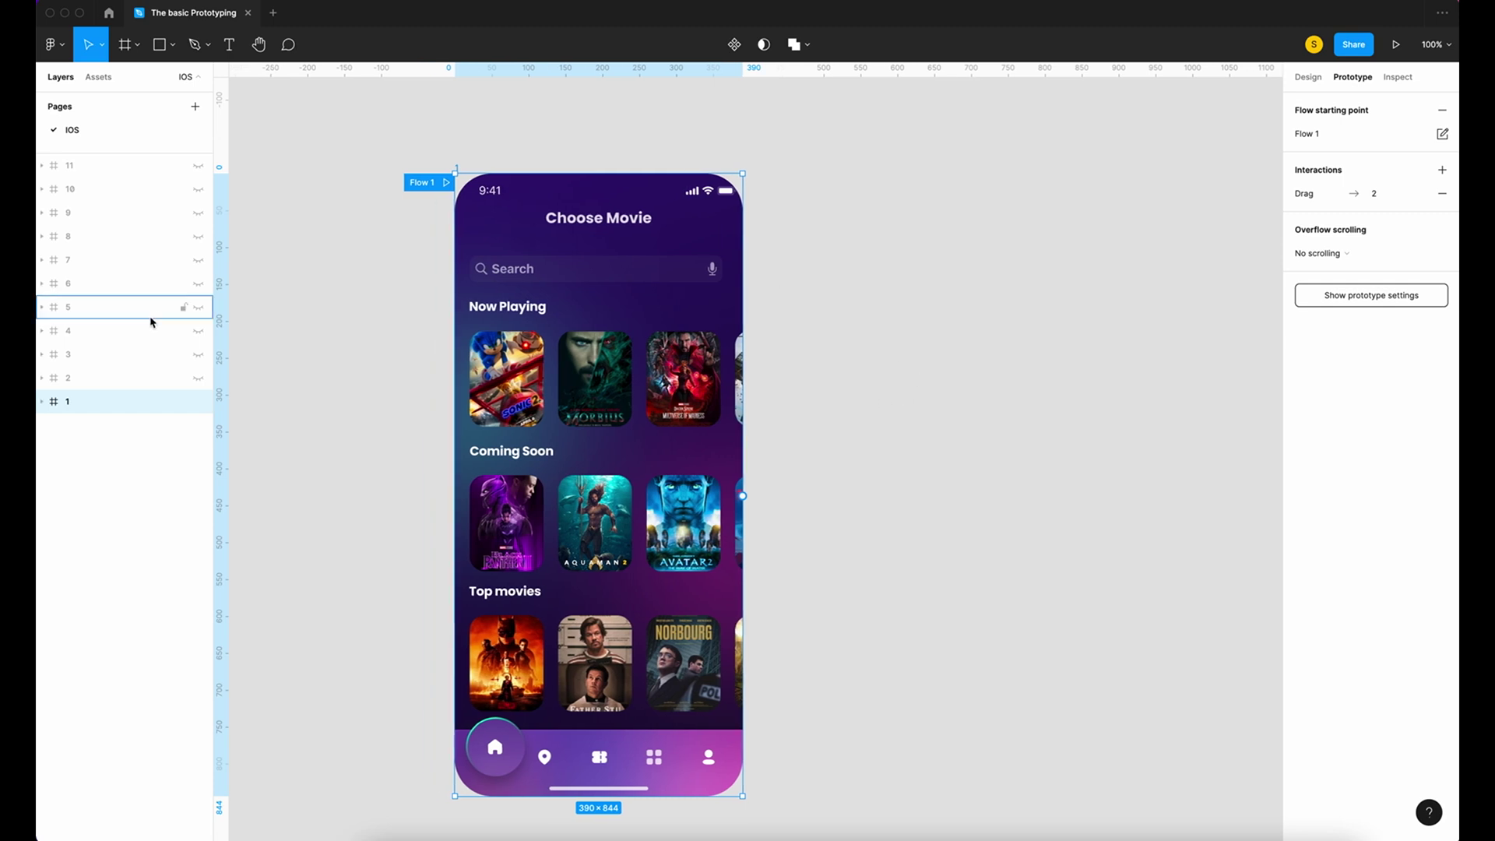
# Step: Wrap the Now Playing poster row in a frame and narrow that frame to 372 × 130 at the phone's edge
pyautogui.click(1305, 78)
pyautogui.scroll(-1, 701, 390)
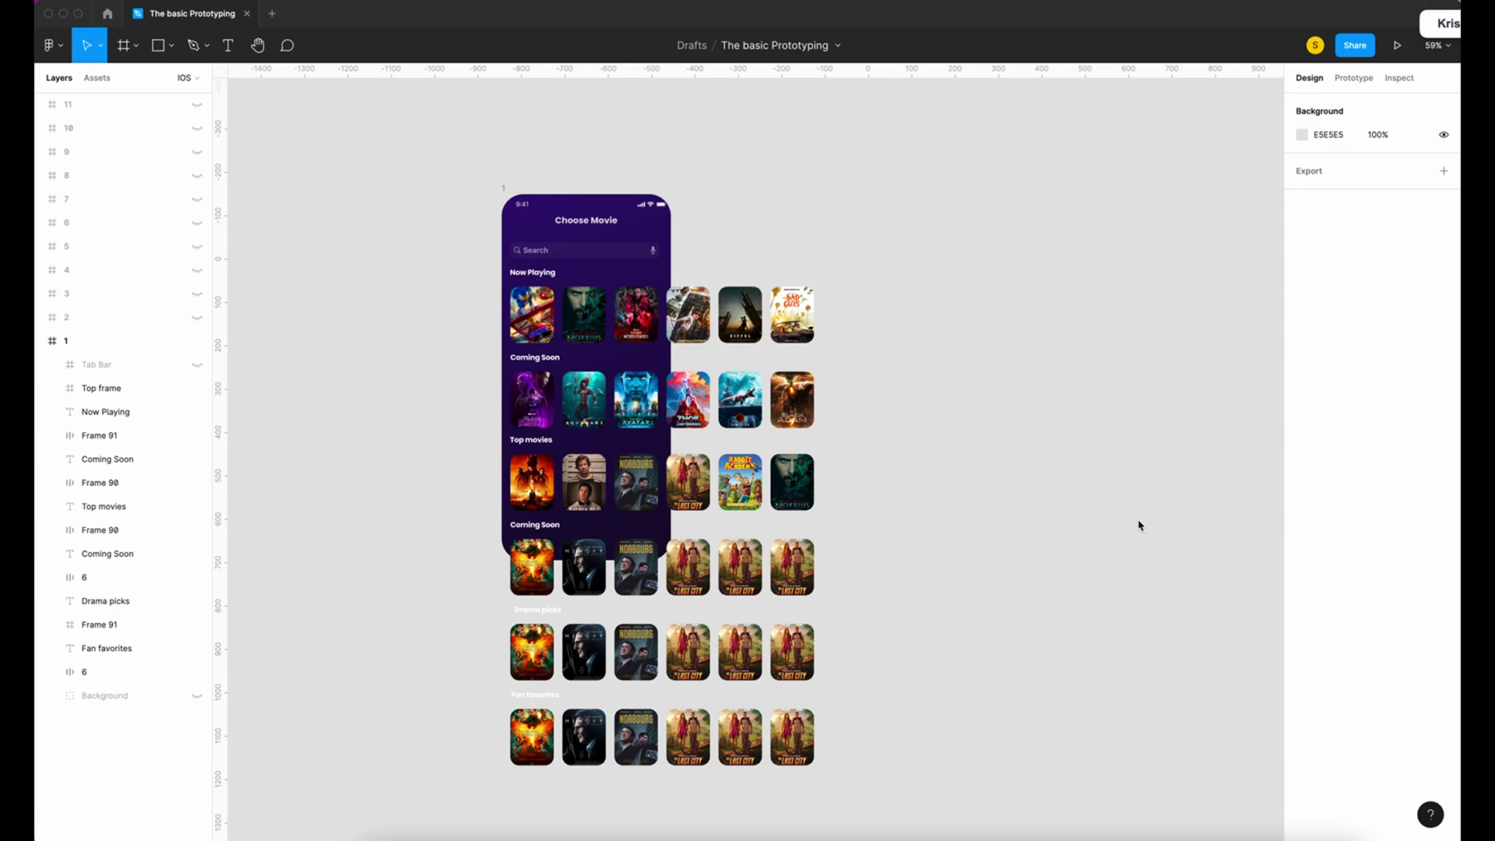
pyautogui.click(99, 436)
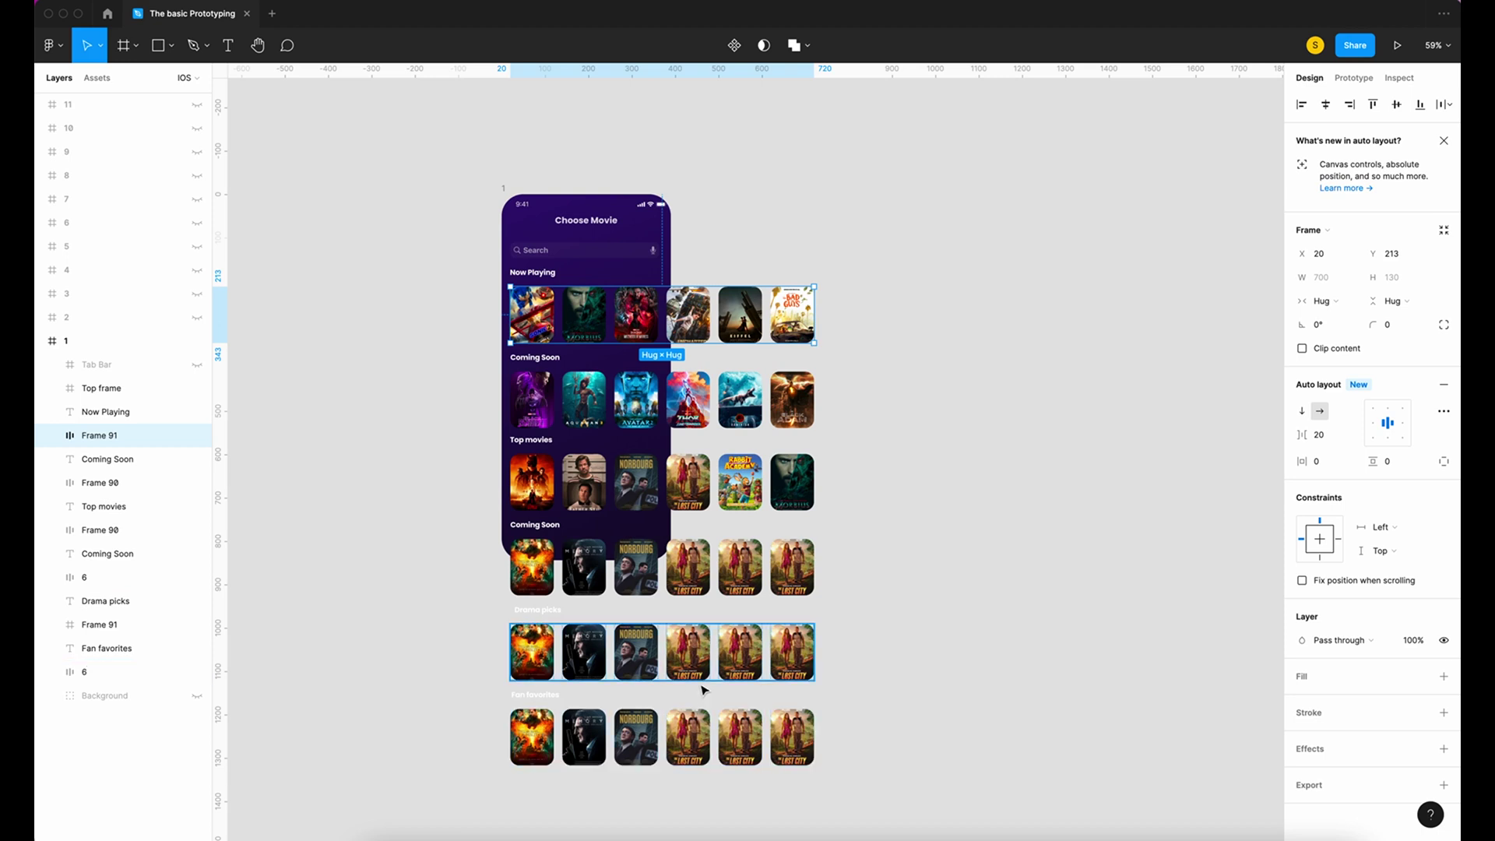
pyautogui.rightClick(756, 316)
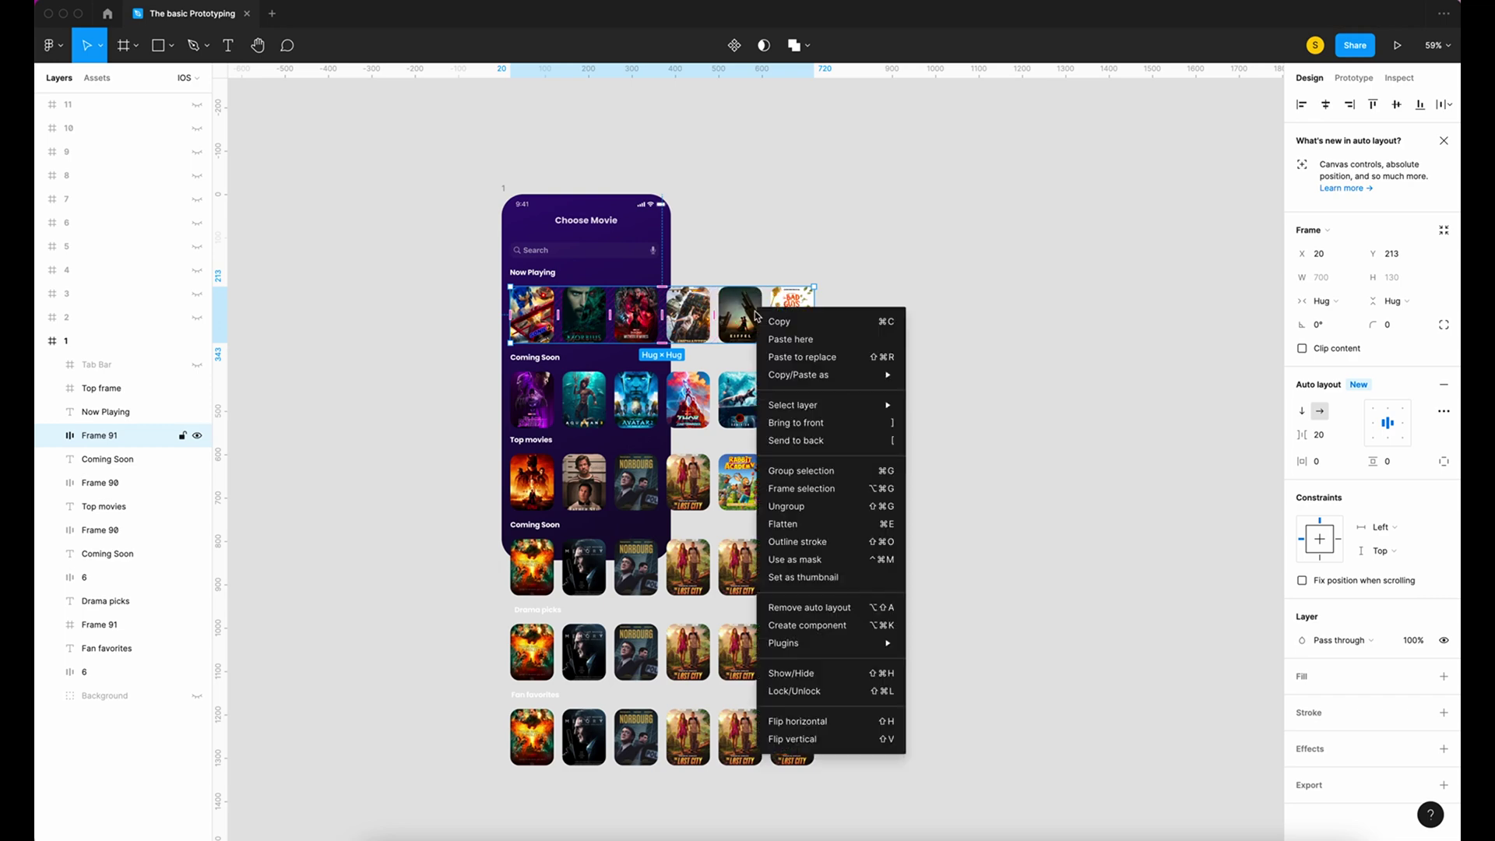
pyautogui.click(812, 495)
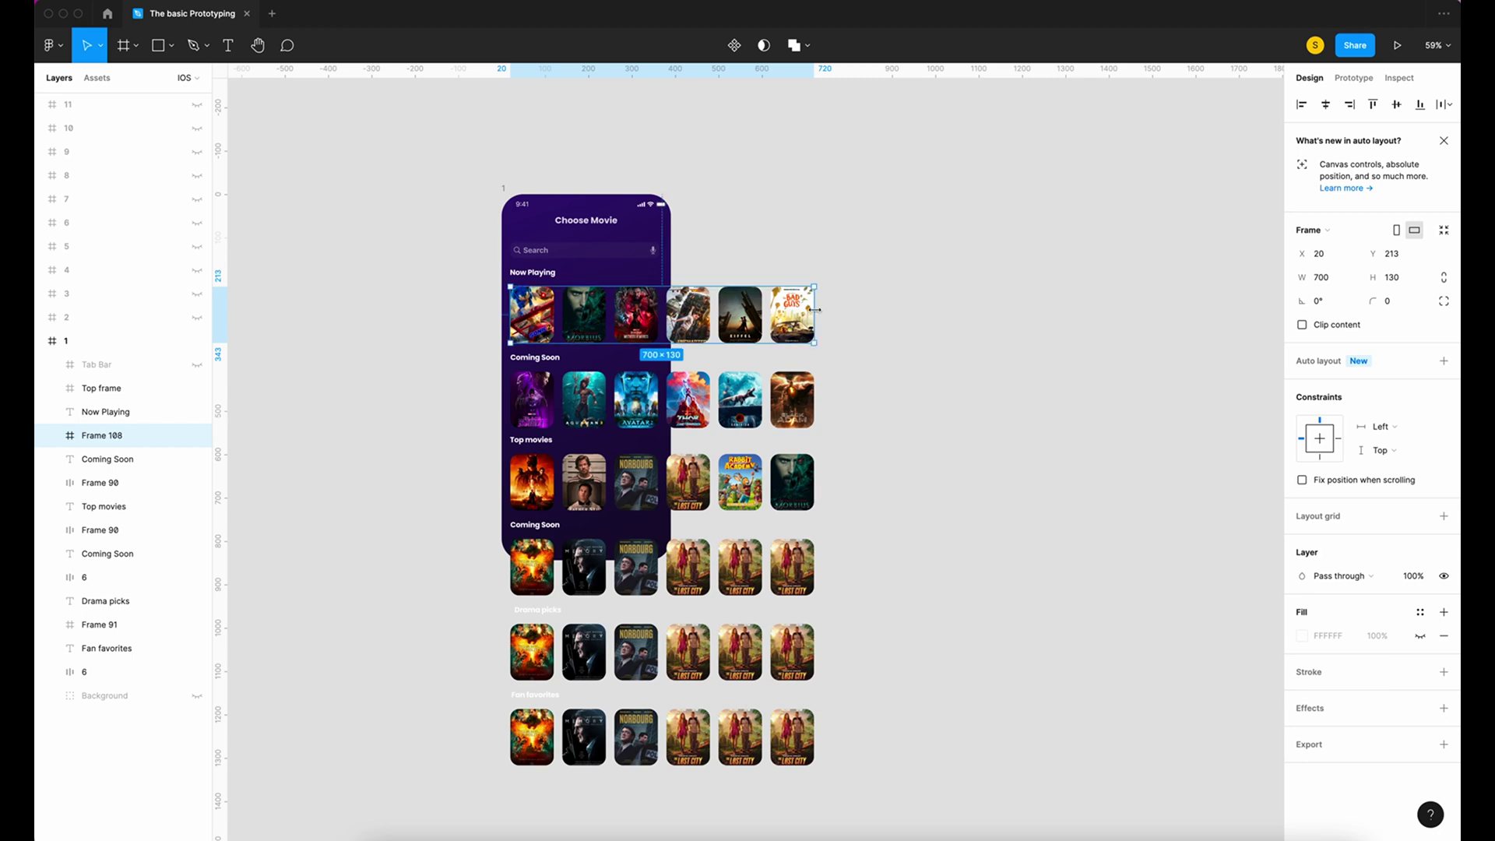
pyautogui.moveTo(814, 309); pyautogui.dragTo(671, 300)
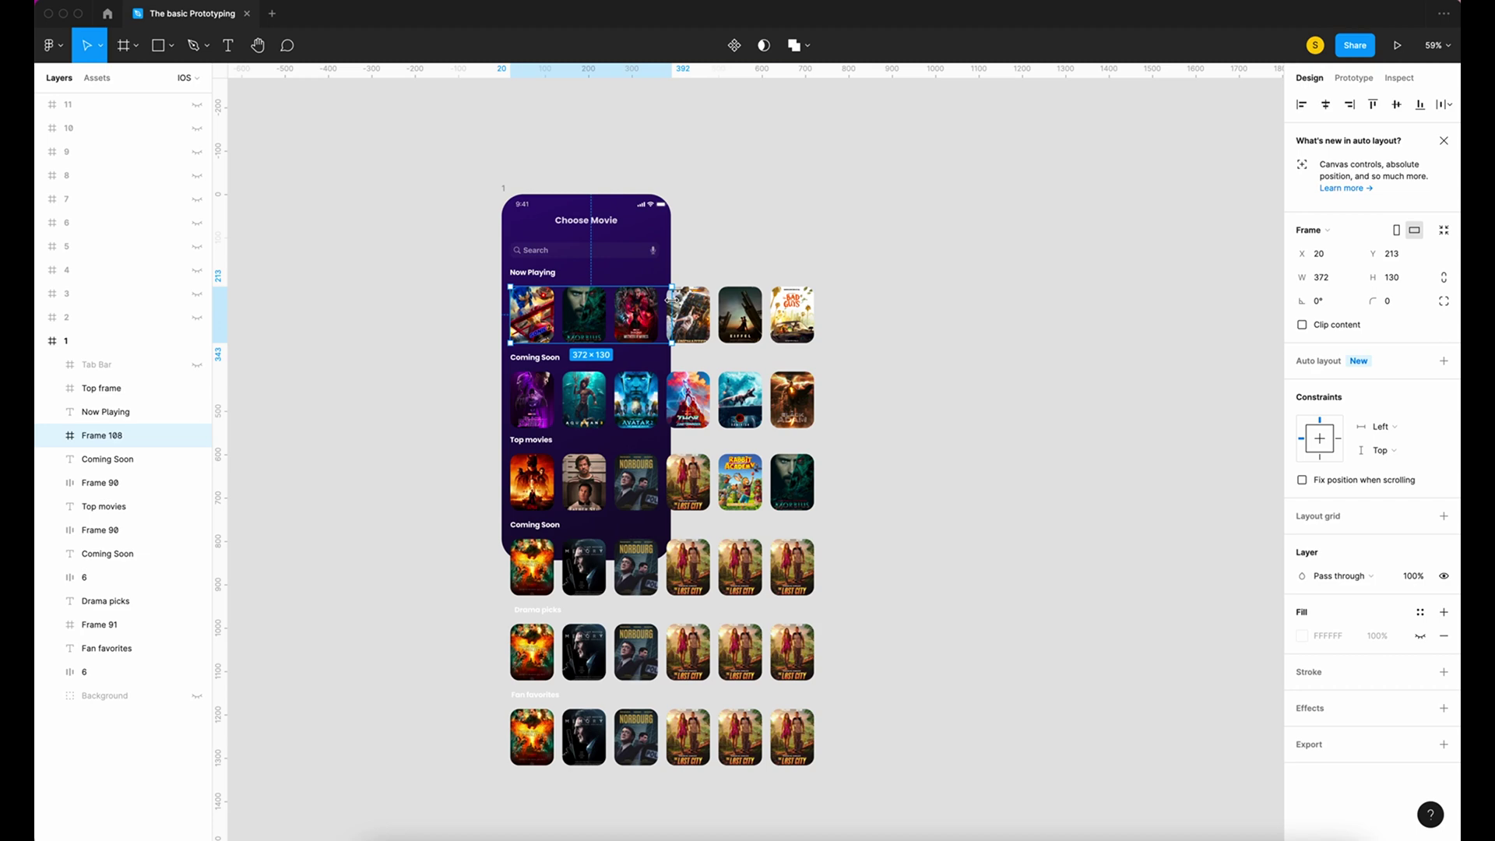
# Step: Wrap both Coming Soon rows and the Top movies row in individual frames narrowed to the phone's edge, the upper Coming Soon frame at 370 × 130
pyautogui.rightClick(699, 394)
pyautogui.click(734, 574)
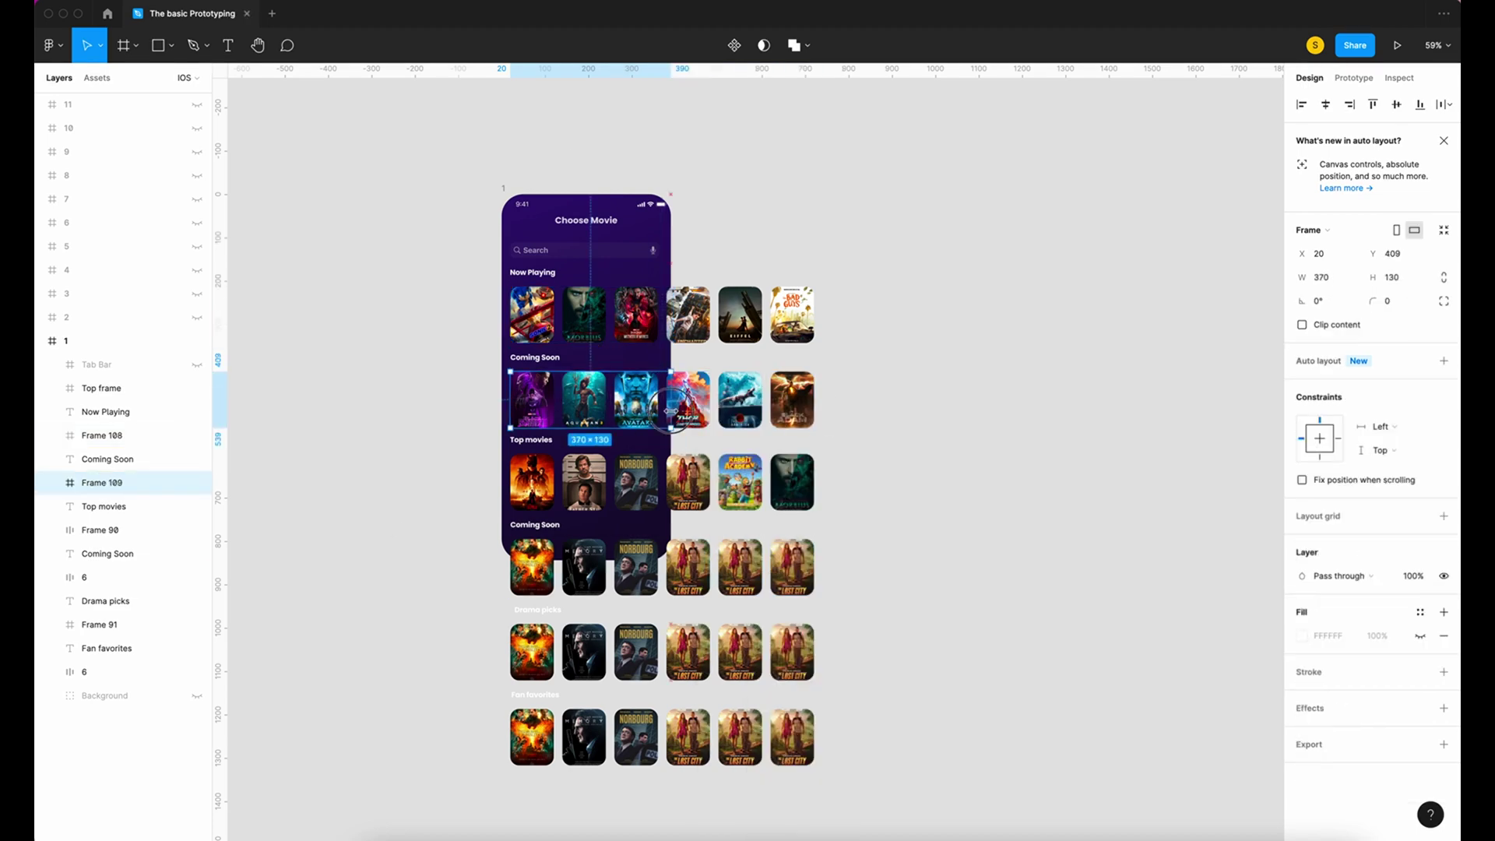
pyautogui.rightClick(691, 483)
pyautogui.click(747, 574)
pyautogui.rightClick(732, 567)
pyautogui.click(779, 574)
pyautogui.moveTo(815, 567); pyautogui.dragTo(671, 567)
# Step: Wrap the Fan favorites poster row in a frame and narrow the frame to the phone's edge
pyautogui.rightClick(734, 736)
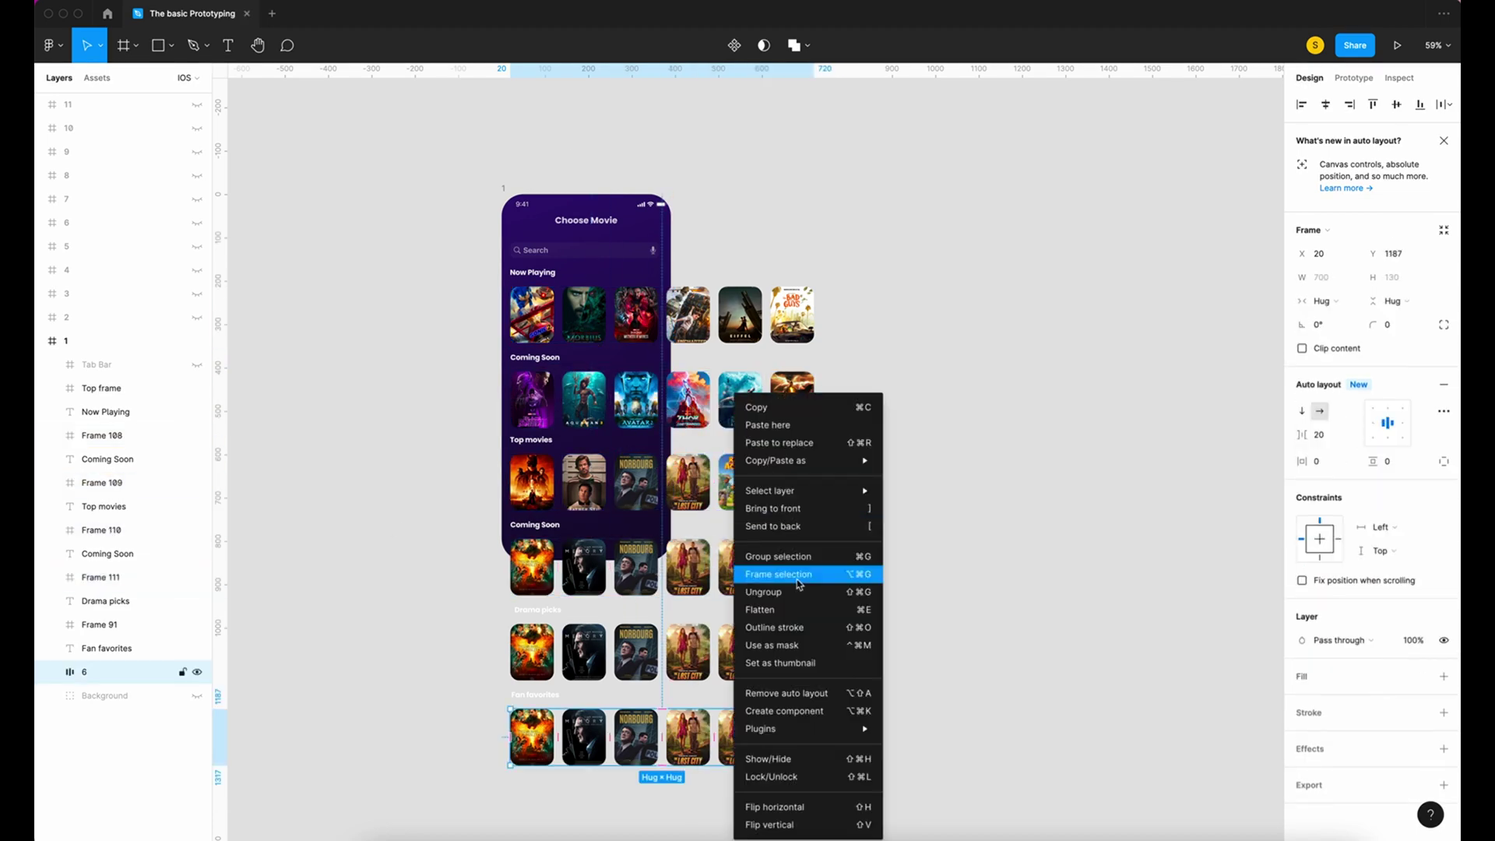
pyautogui.click(798, 580)
pyautogui.moveTo(815, 737); pyautogui.dragTo(671, 736)
# Step: Check the upper Coming Soon row frame's size and match the Top movies row frame's width to it
pyautogui.click(584, 422)
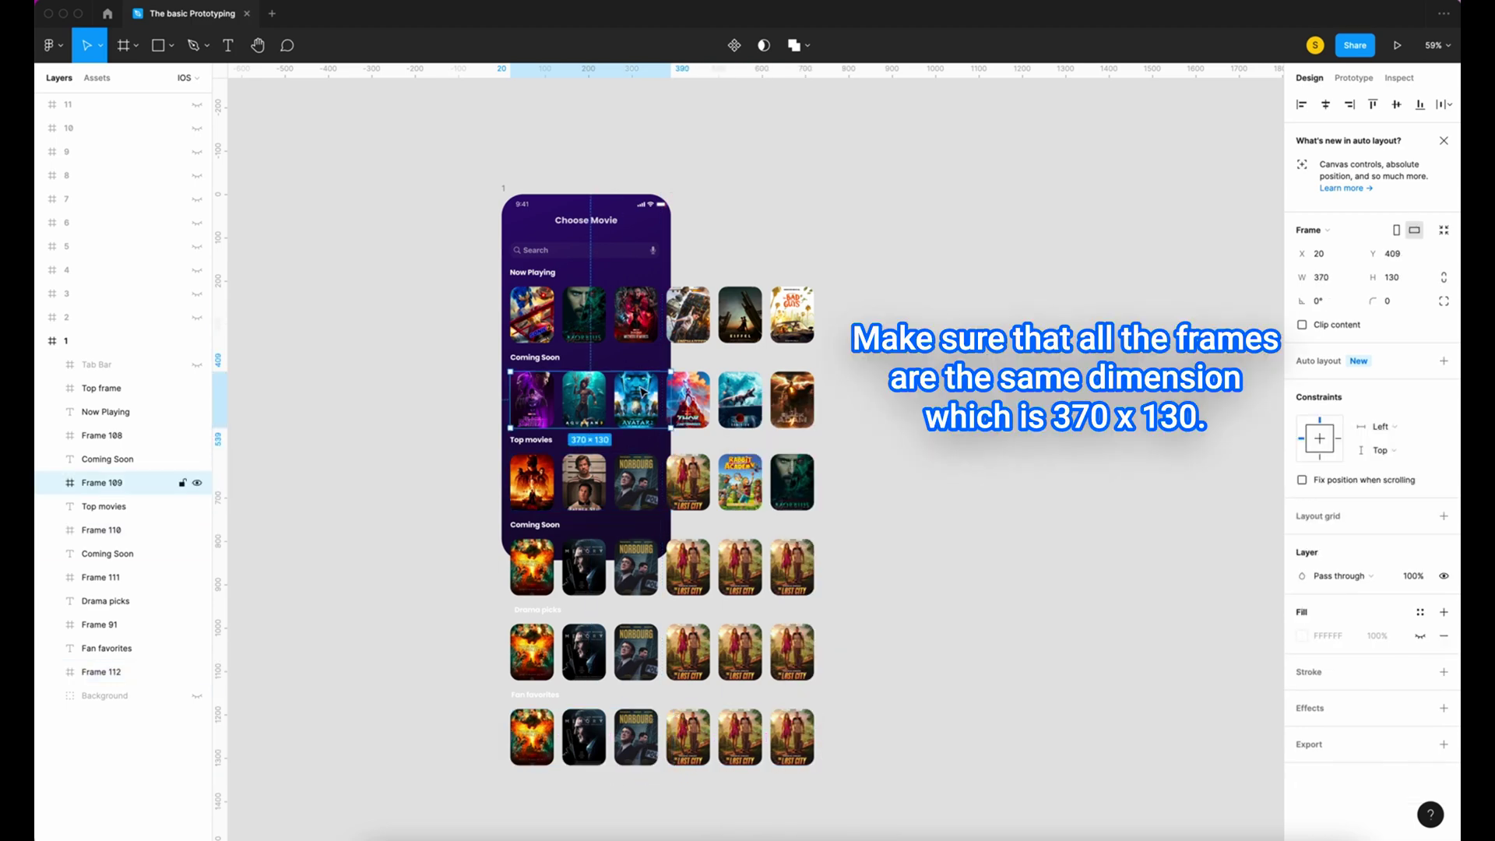
pyautogui.scroll(5, 524, 419)
pyautogui.click(766, 522)
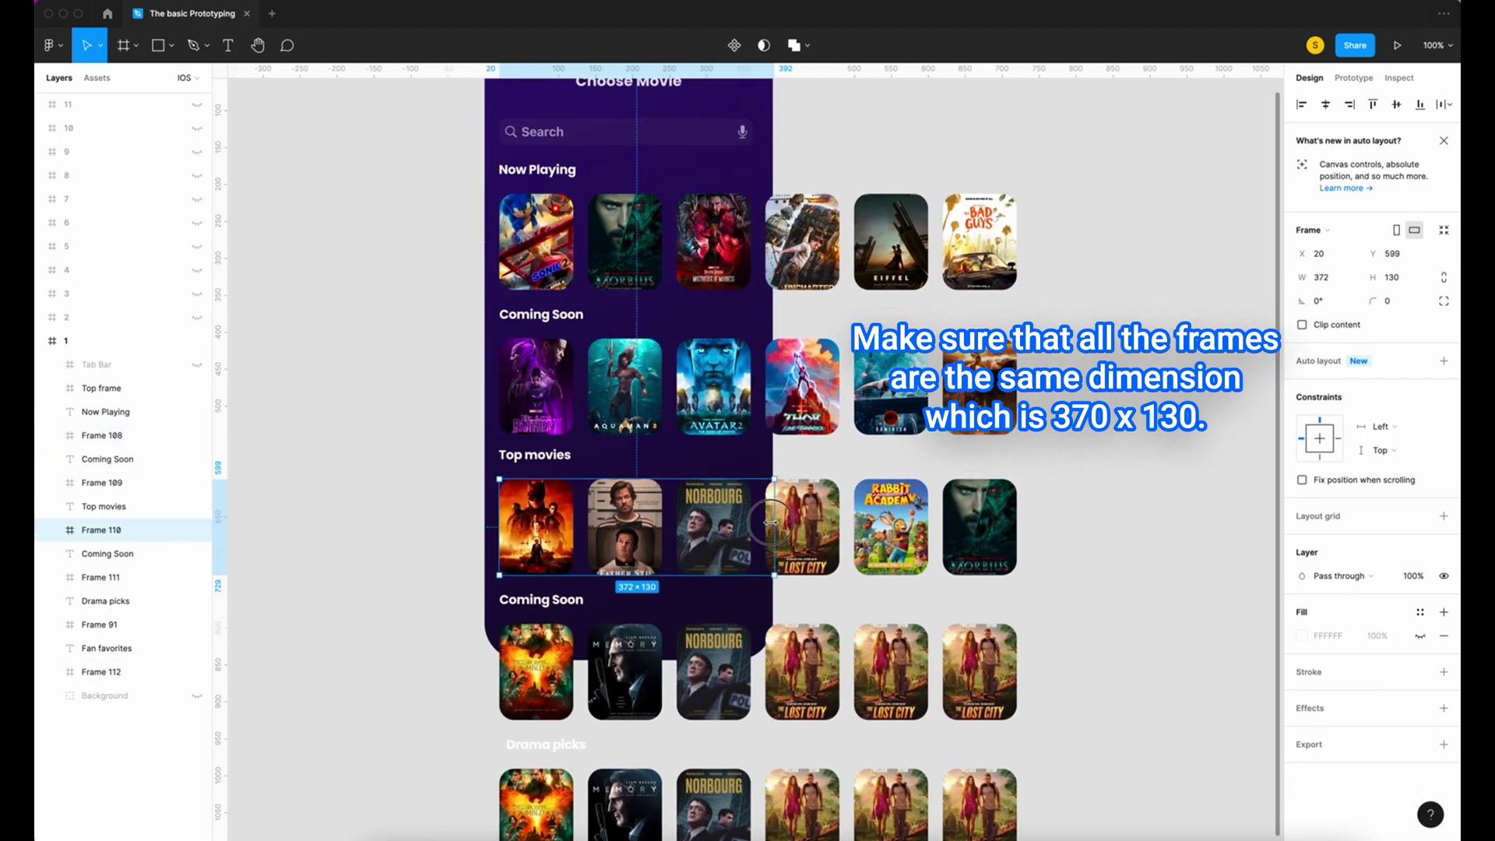
# Step: Wrap the Drama picks poster row in a frame, narrow the frame to the phone's edge and clear the selection
pyautogui.scroll(-5, 771, 523)
pyautogui.click(833, 424)
pyautogui.hotkey('ctrl', 'alt', 'g')
pyautogui.moveTo(1032, 425); pyautogui.dragTo(776, 417)
pyautogui.click(767, 568)
pyautogui.press('-')
pyautogui.click(956, 420)
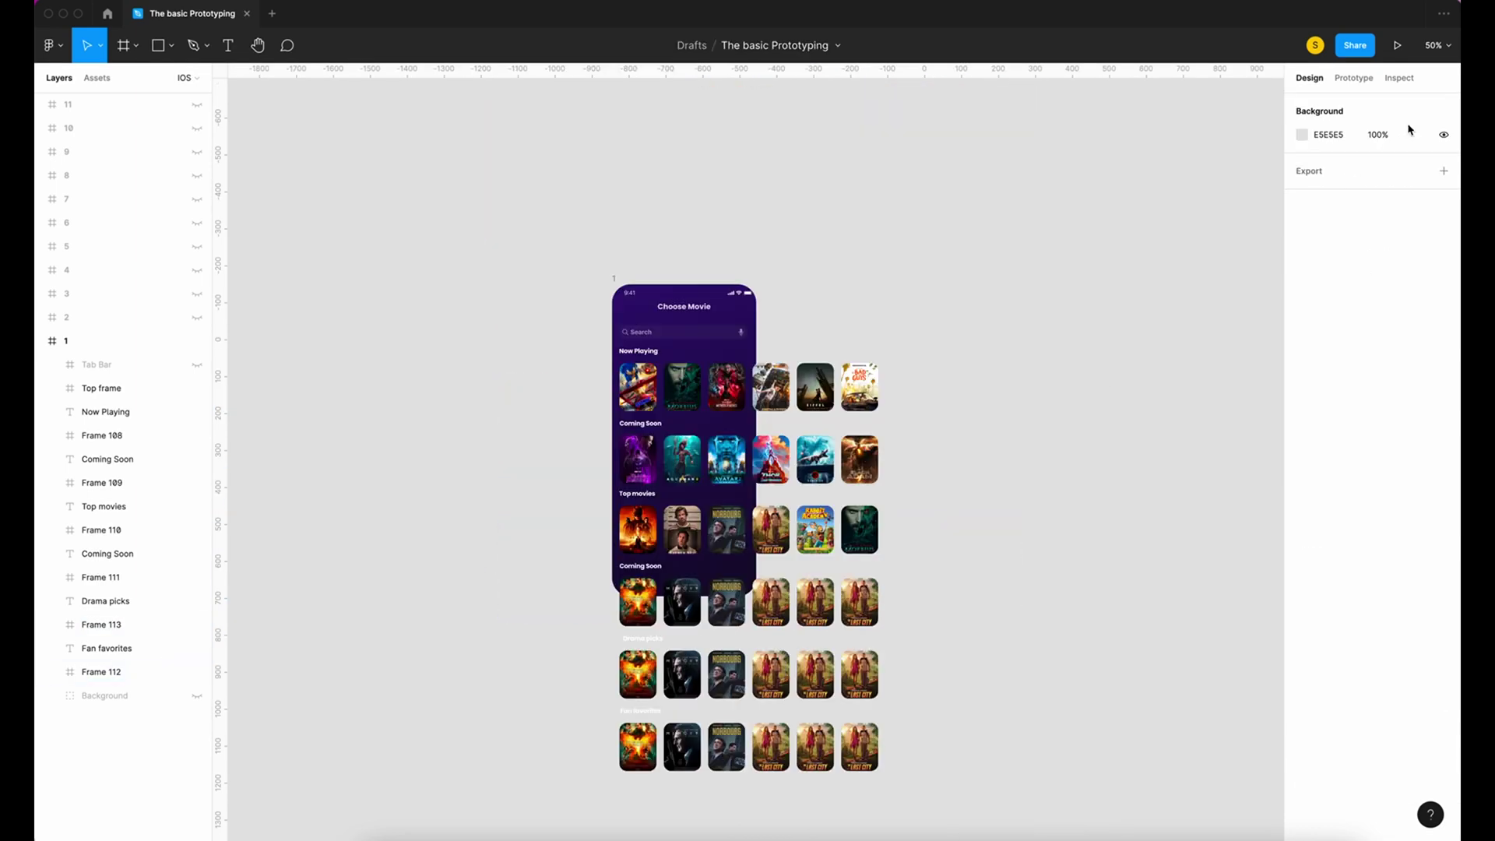
# Step: Set the overflow of the Now Playing, upper Coming Soon and Top movies row frames to horizontal scrolling
pyautogui.click(1352, 80)
pyautogui.click(1337, 169)
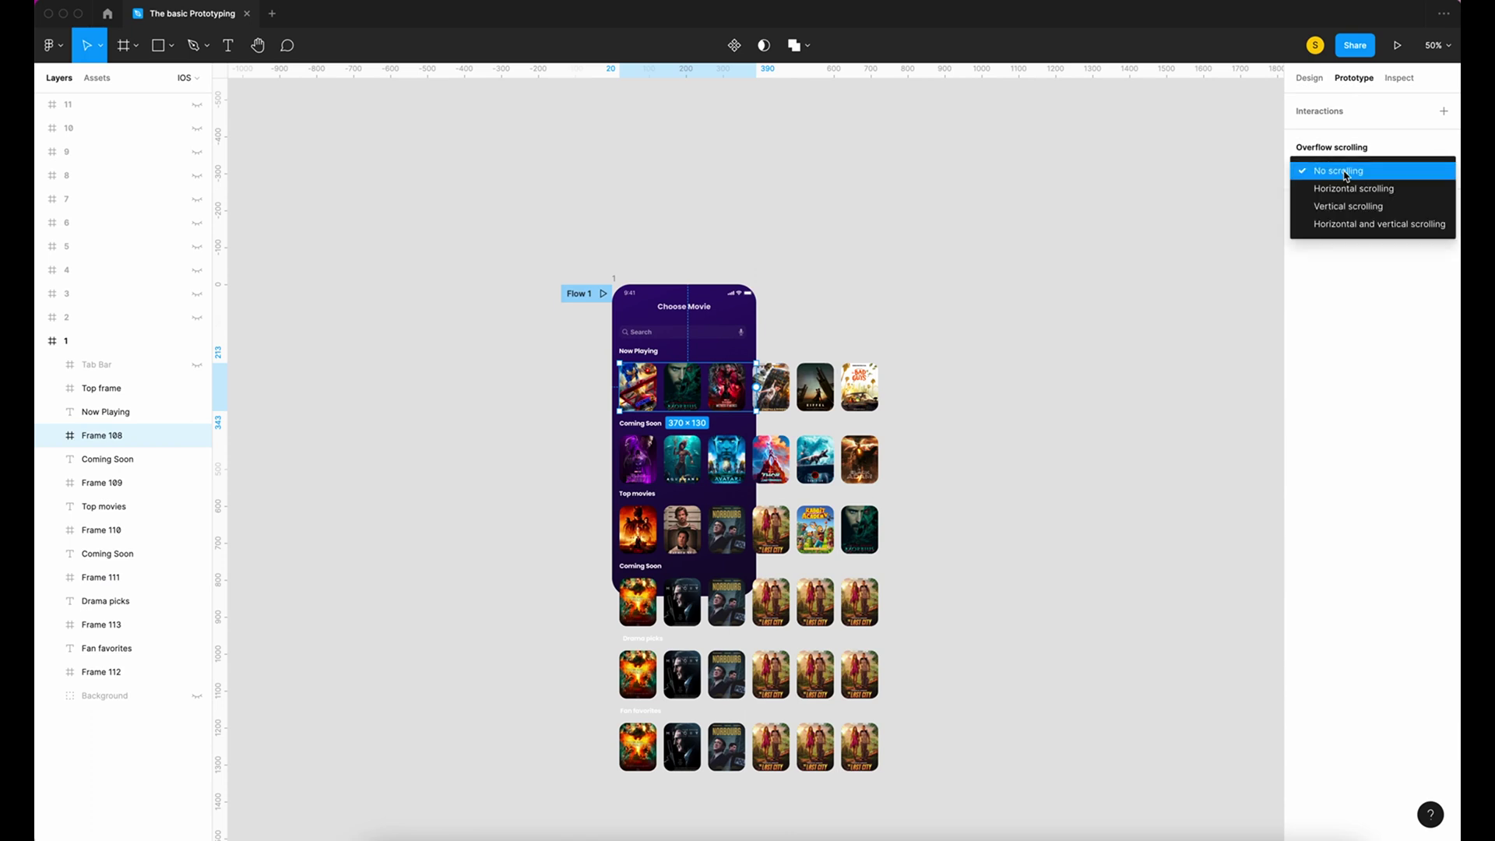
pyautogui.click(1381, 196)
pyautogui.press('Tab')
pyautogui.press('Tab')
pyautogui.click(1350, 172)
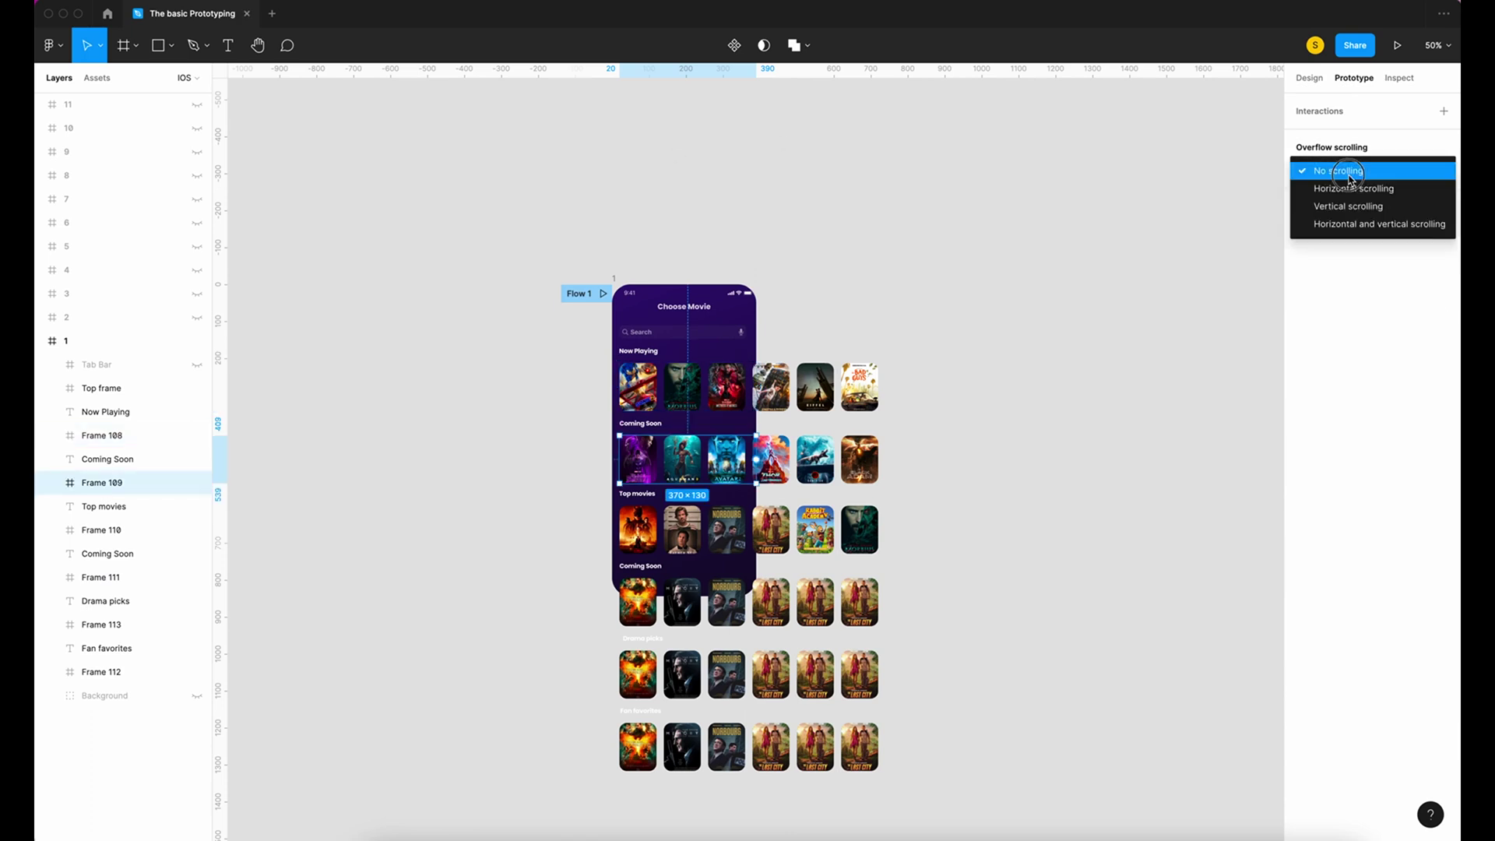
pyautogui.click(1352, 189)
pyautogui.press('Tab')
pyautogui.press('Tab')
pyautogui.click(1351, 173)
pyautogui.click(1352, 189)
# Step: Set the overflow of the lower Coming Soon, Drama picks and Fan favorites row frames to horizontal scrolling
pyautogui.press('Tab')
pyautogui.press('Tab')
pyautogui.click(1351, 173)
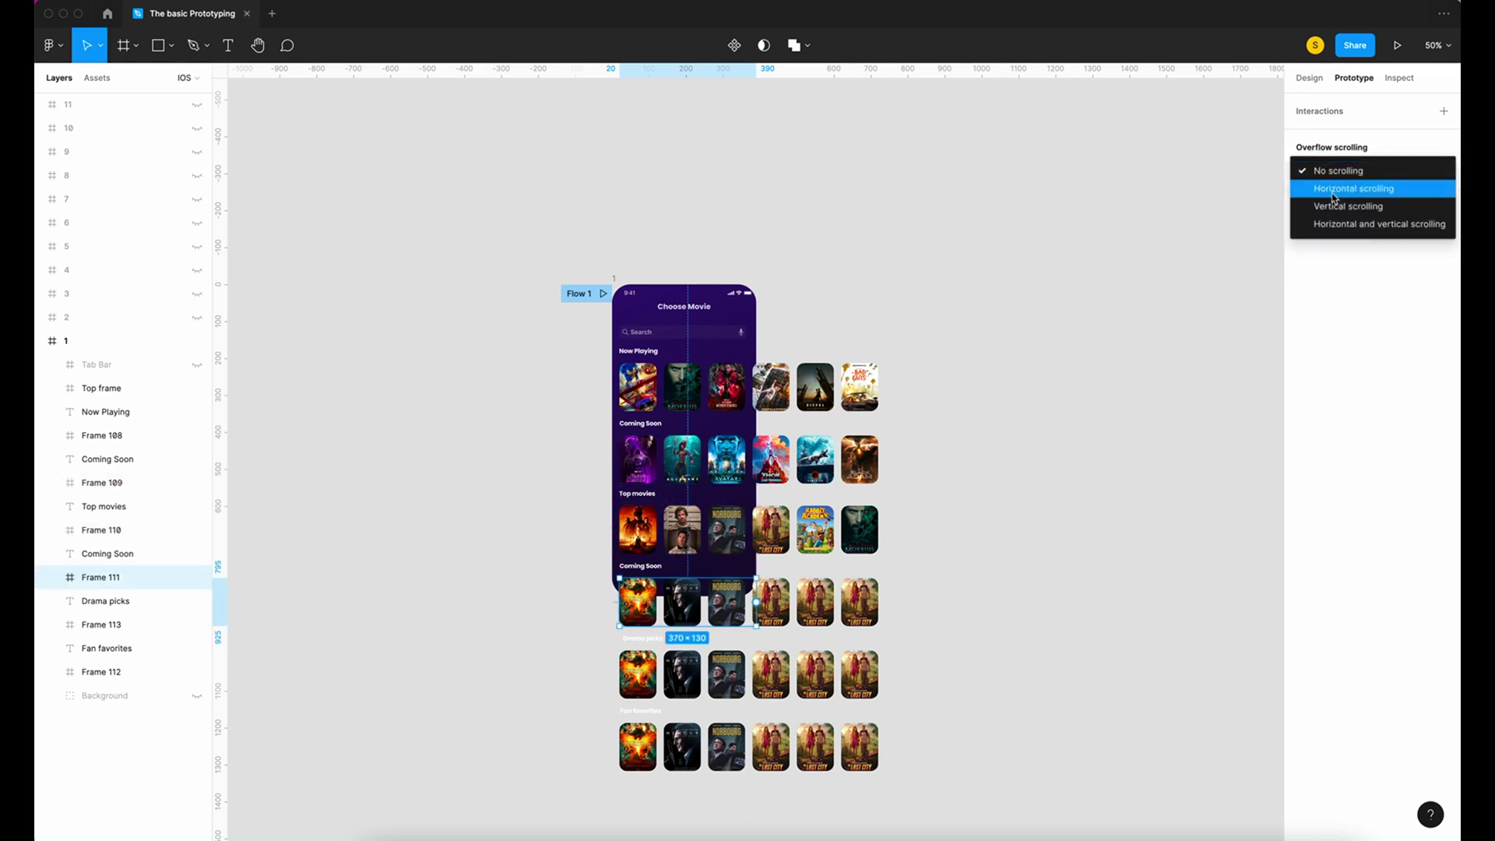
pyautogui.click(1352, 188)
pyautogui.press('Tab')
pyautogui.press('Tab')
pyautogui.click(1351, 172)
pyautogui.click(1352, 188)
pyautogui.press('Tab')
pyautogui.press('Tab')
pyautogui.click(1350, 173)
pyautogui.click(1353, 189)
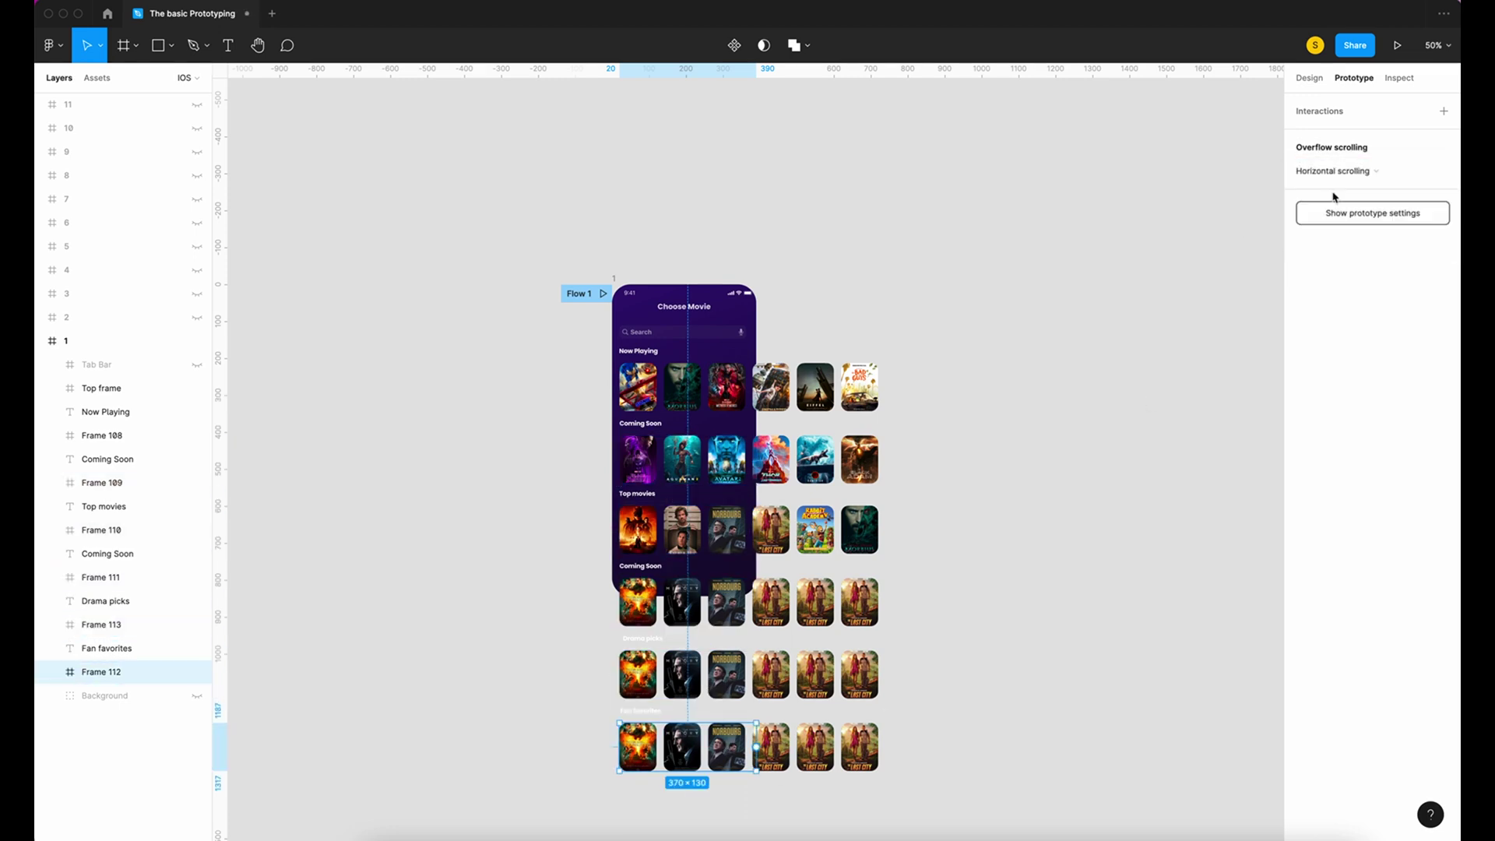
# Step: Enable Clip content for the Now Playing, upper Coming Soon and Top movies row frames
pyautogui.press('Tab')
pyautogui.press('Tab')
pyautogui.press('Tab')
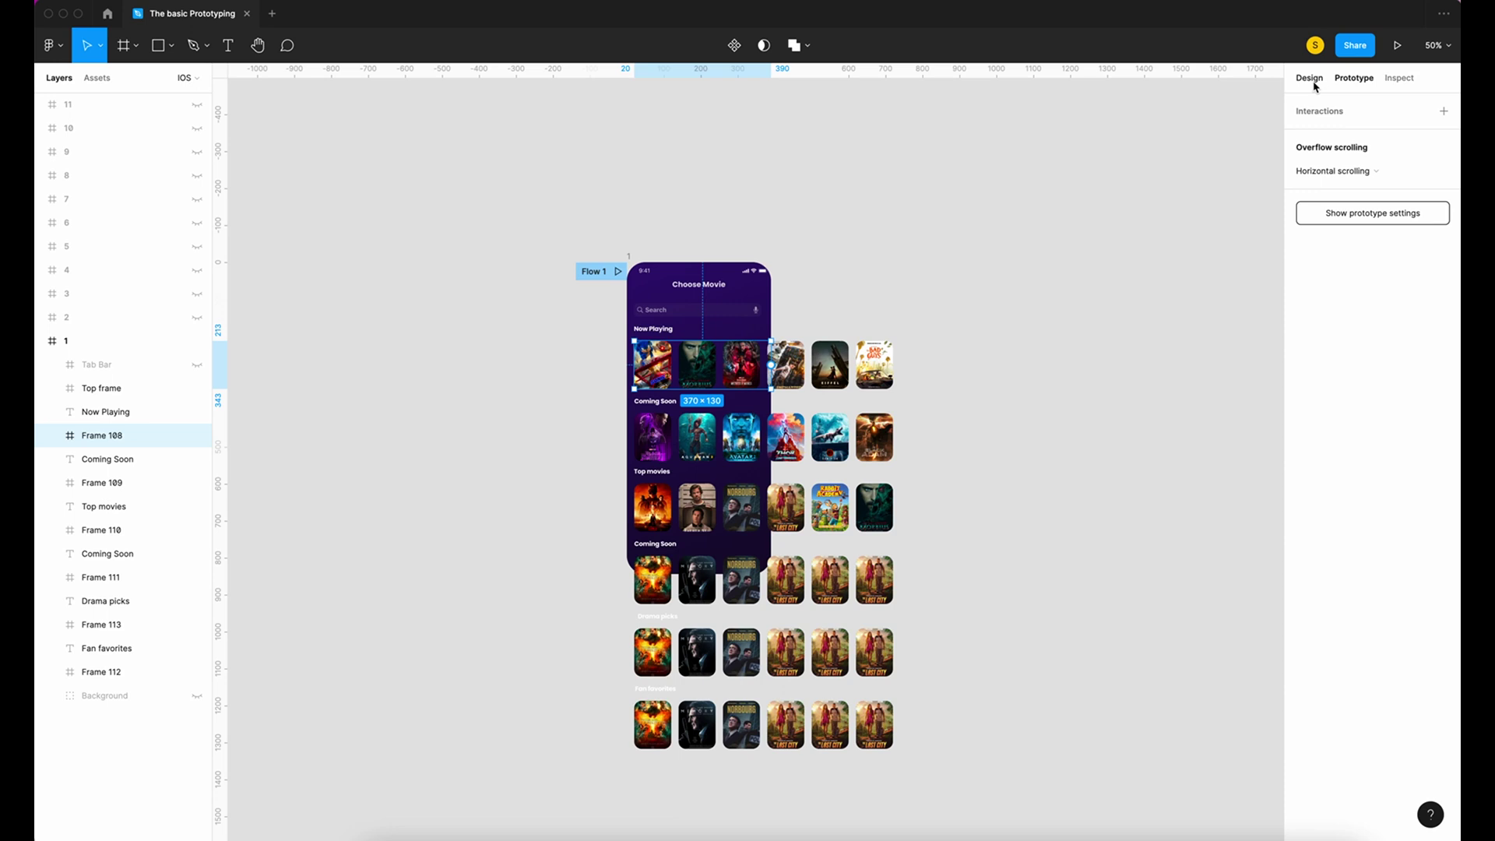
pyautogui.click(1309, 79)
pyautogui.click(1302, 326)
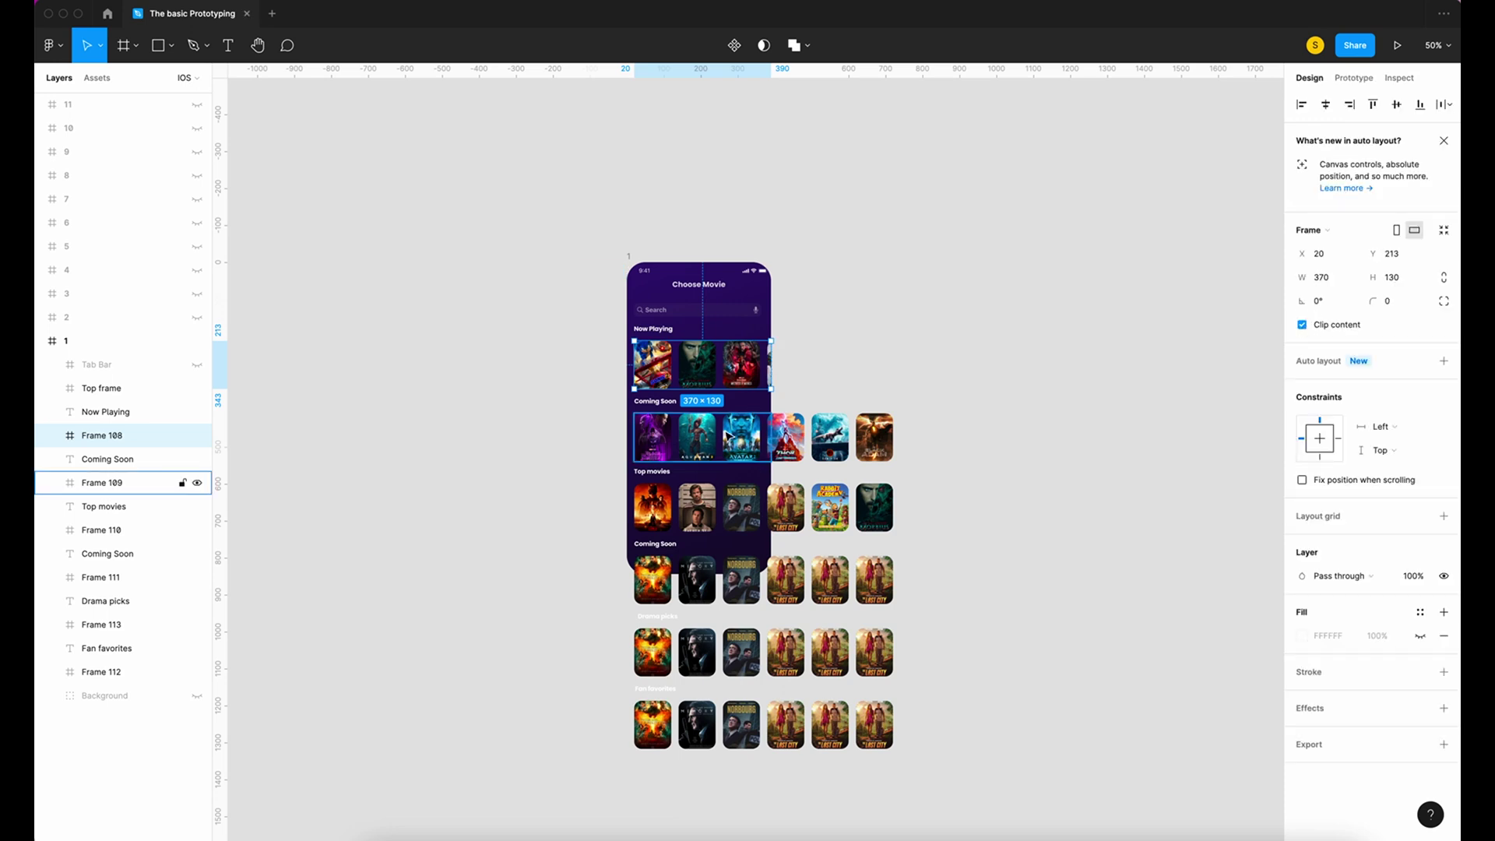
pyautogui.click(841, 417)
pyautogui.click(1303, 325)
pyautogui.click(712, 506)
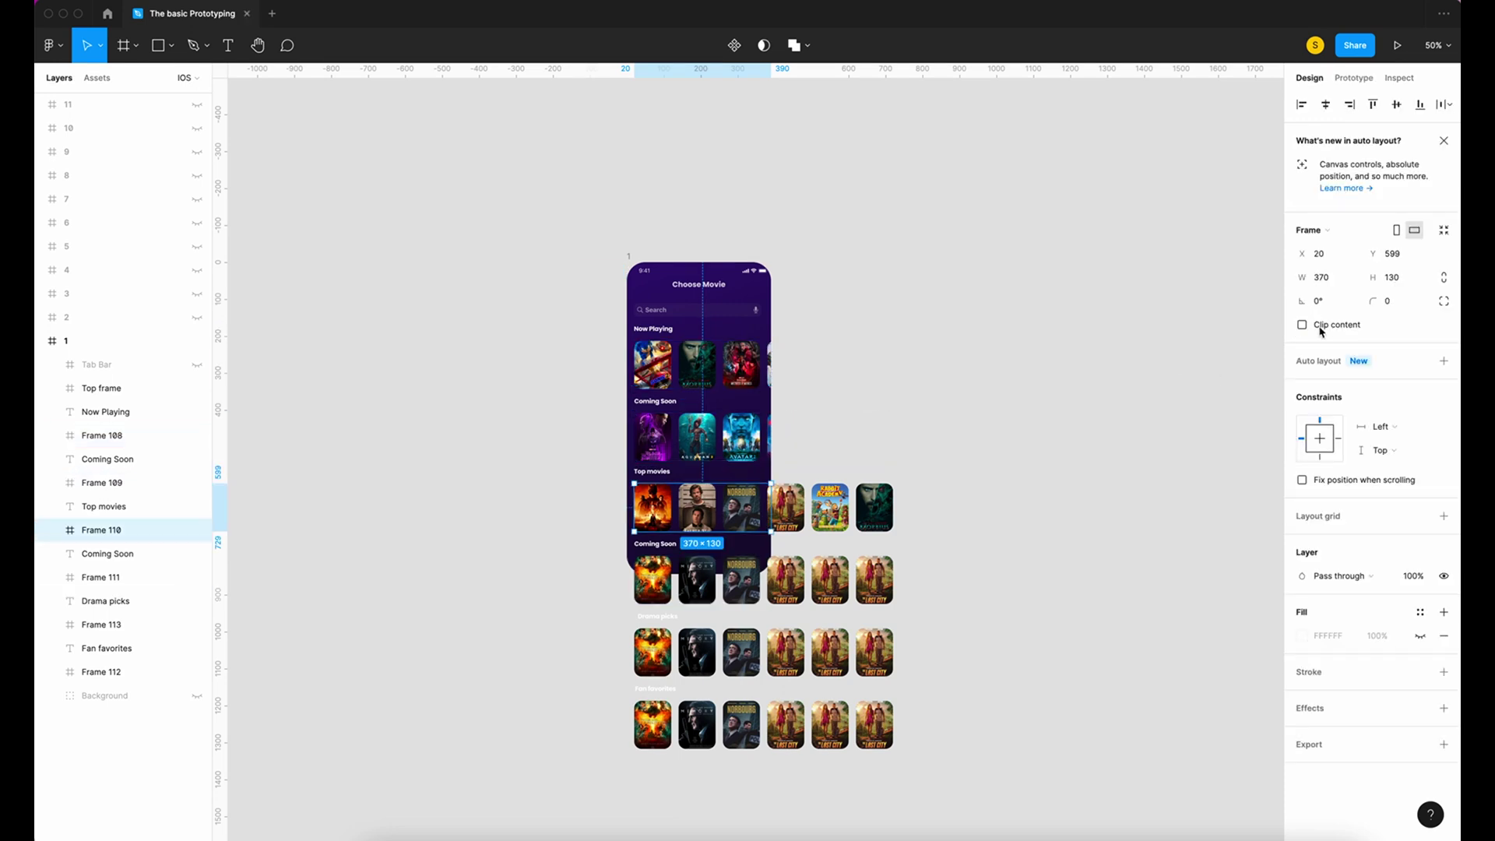
pyautogui.click(1303, 325)
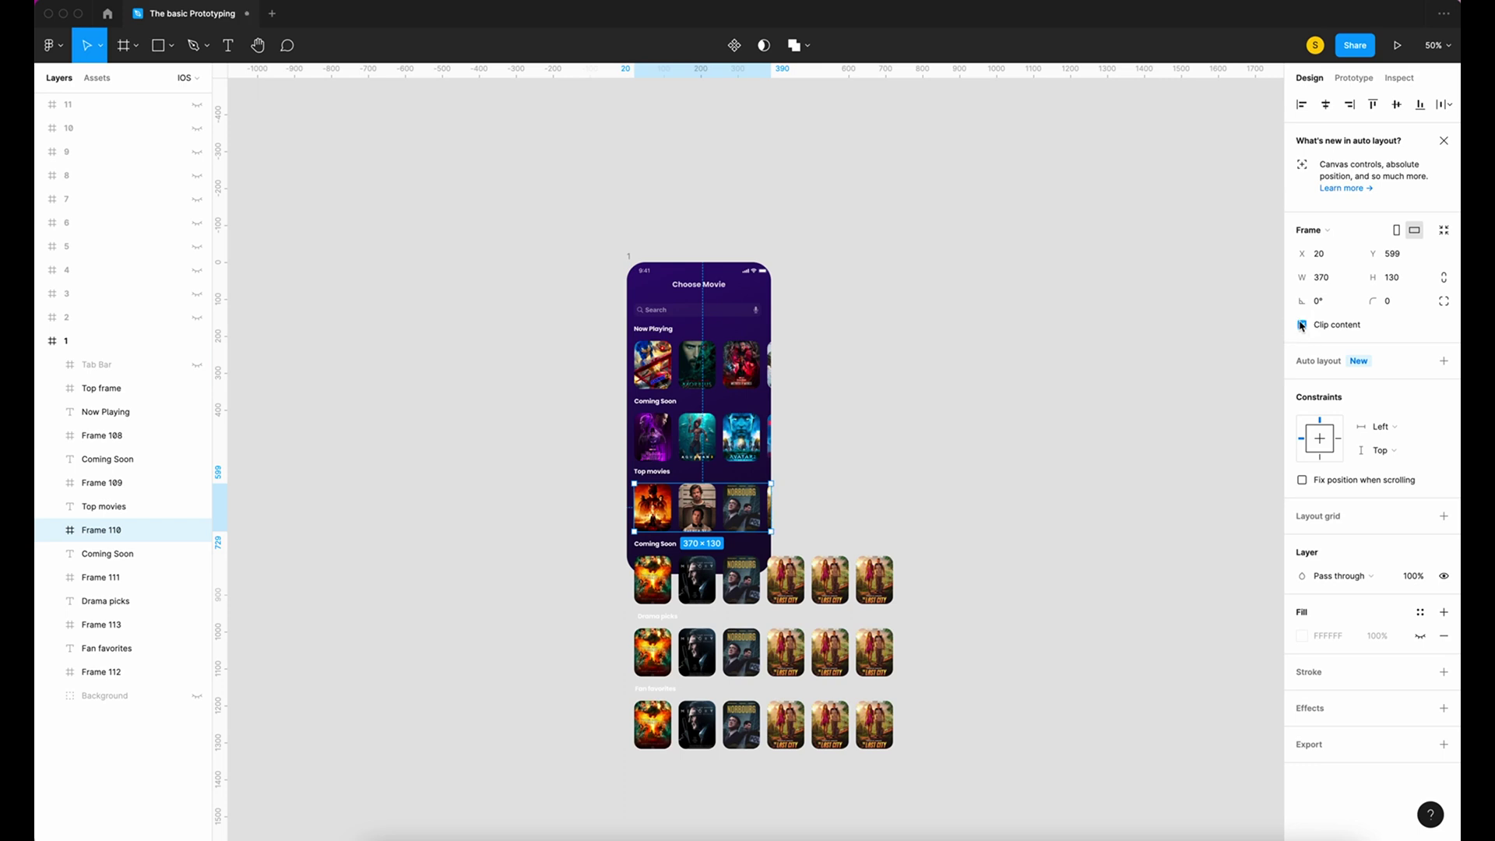
# Step: Enable Clip content for the lower Coming Soon, Drama picks and Fan favorites row frames and clear the selection
pyautogui.click(810, 601)
pyautogui.click(1302, 325)
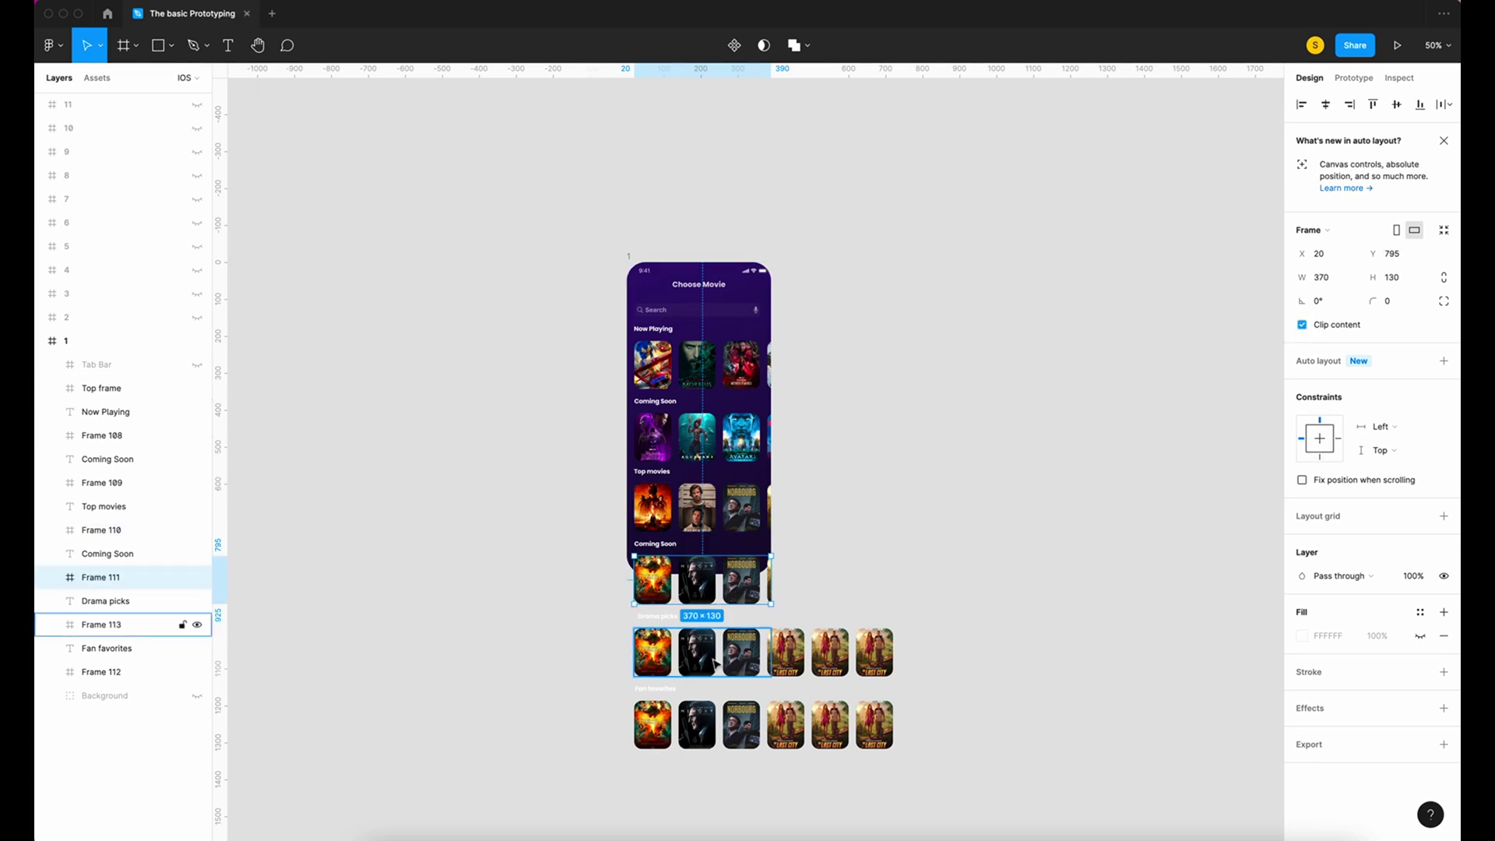
pyautogui.click(830, 654)
pyautogui.click(1302, 326)
pyautogui.click(829, 724)
pyautogui.click(1302, 325)
pyautogui.click(948, 484)
# Step: Wrap all section titles and poster row frames, from Now Playing through Fan favorites, in one common frame
pyautogui.click(106, 411)
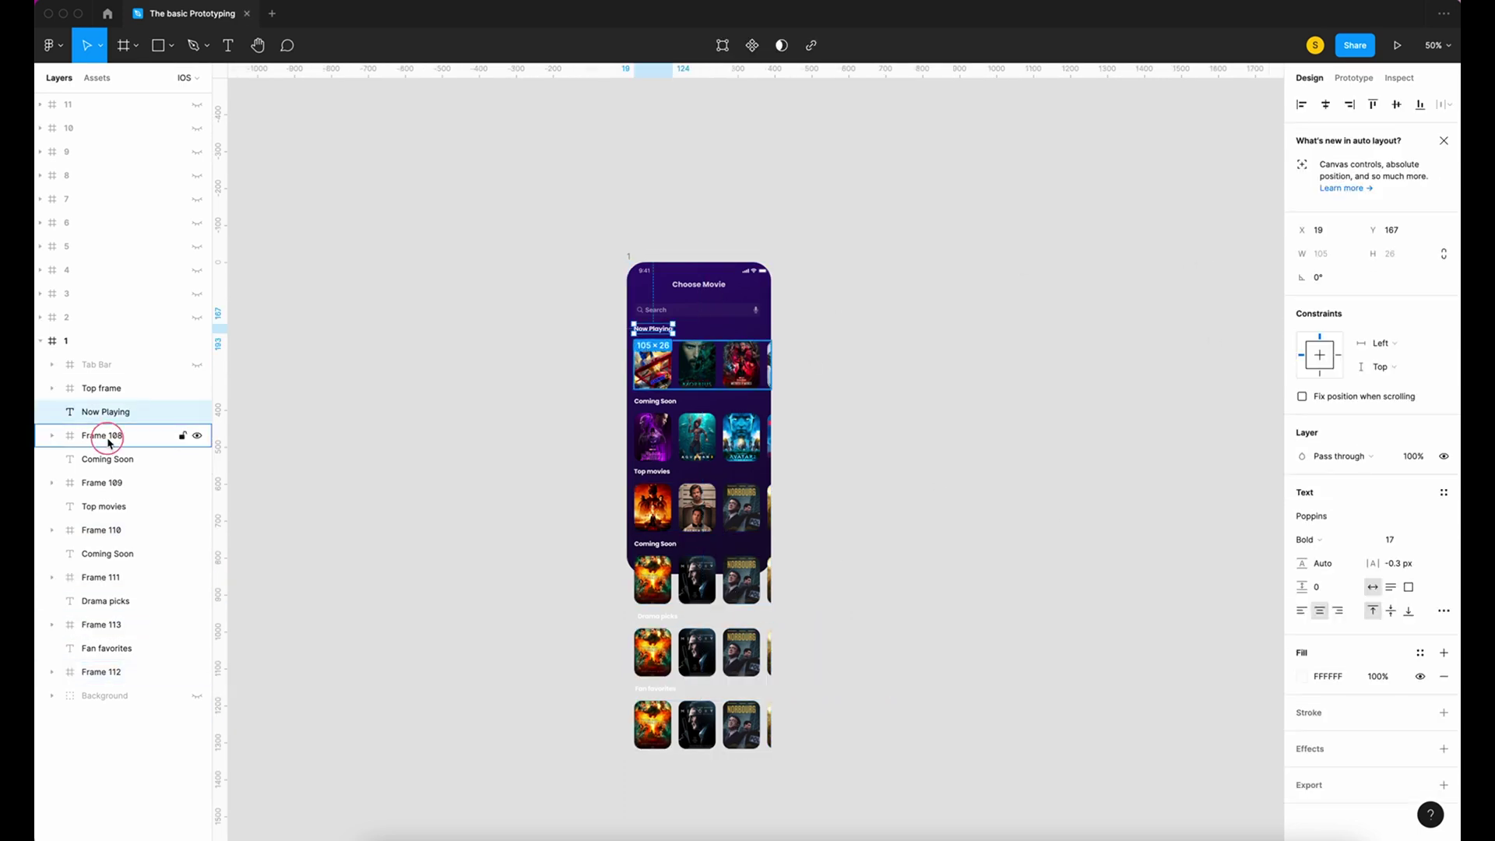
pyautogui.keyDown('shift'); pyautogui.click(102, 435); pyautogui.keyUp('shift')
pyautogui.keyDown('shift'); pyautogui.click(107, 459); pyautogui.keyUp('shift')
pyautogui.keyDown('shift'); pyautogui.click(102, 483); pyautogui.keyUp('shift')
pyautogui.keyDown('shift'); pyautogui.click(103, 506); pyautogui.keyUp('shift')
pyautogui.keyDown('shift'); pyautogui.click(107, 530); pyautogui.keyUp('shift')
pyautogui.keyDown('shift'); pyautogui.click(106, 553); pyautogui.keyUp('shift')
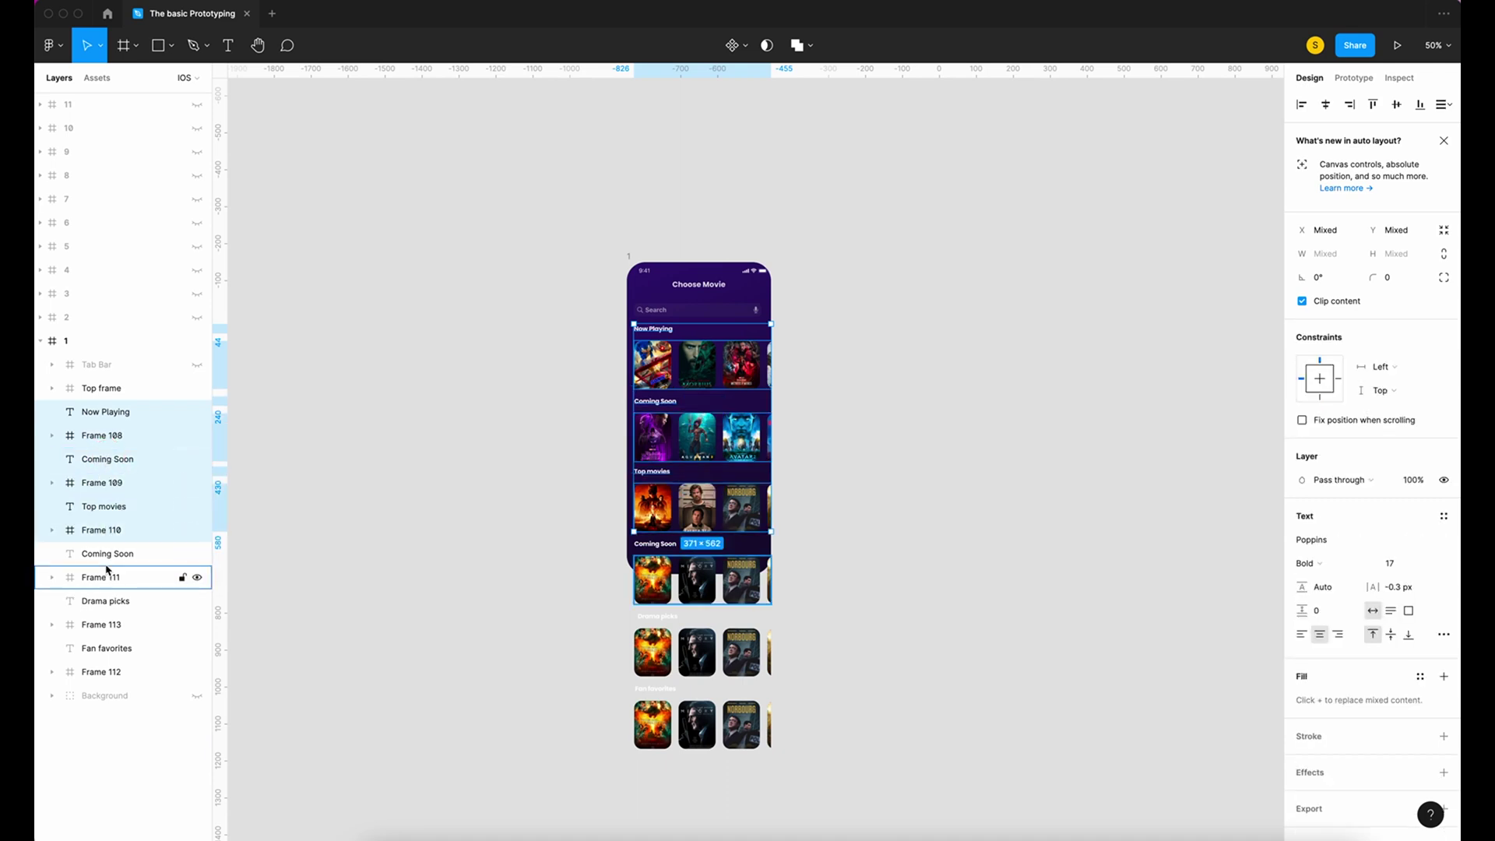
pyautogui.keyDown('shift'); pyautogui.click(100, 577); pyautogui.keyUp('shift')
pyautogui.keyDown('shift'); pyautogui.click(105, 601); pyautogui.keyUp('shift')
pyautogui.keyDown('shift'); pyautogui.click(108, 624); pyautogui.keyUp('shift')
pyautogui.keyDown('shift'); pyautogui.click(109, 648); pyautogui.keyUp('shift')
pyautogui.keyDown('shift'); pyautogui.click(140, 673); pyautogui.keyUp('shift')
pyautogui.rightClick(747, 411)
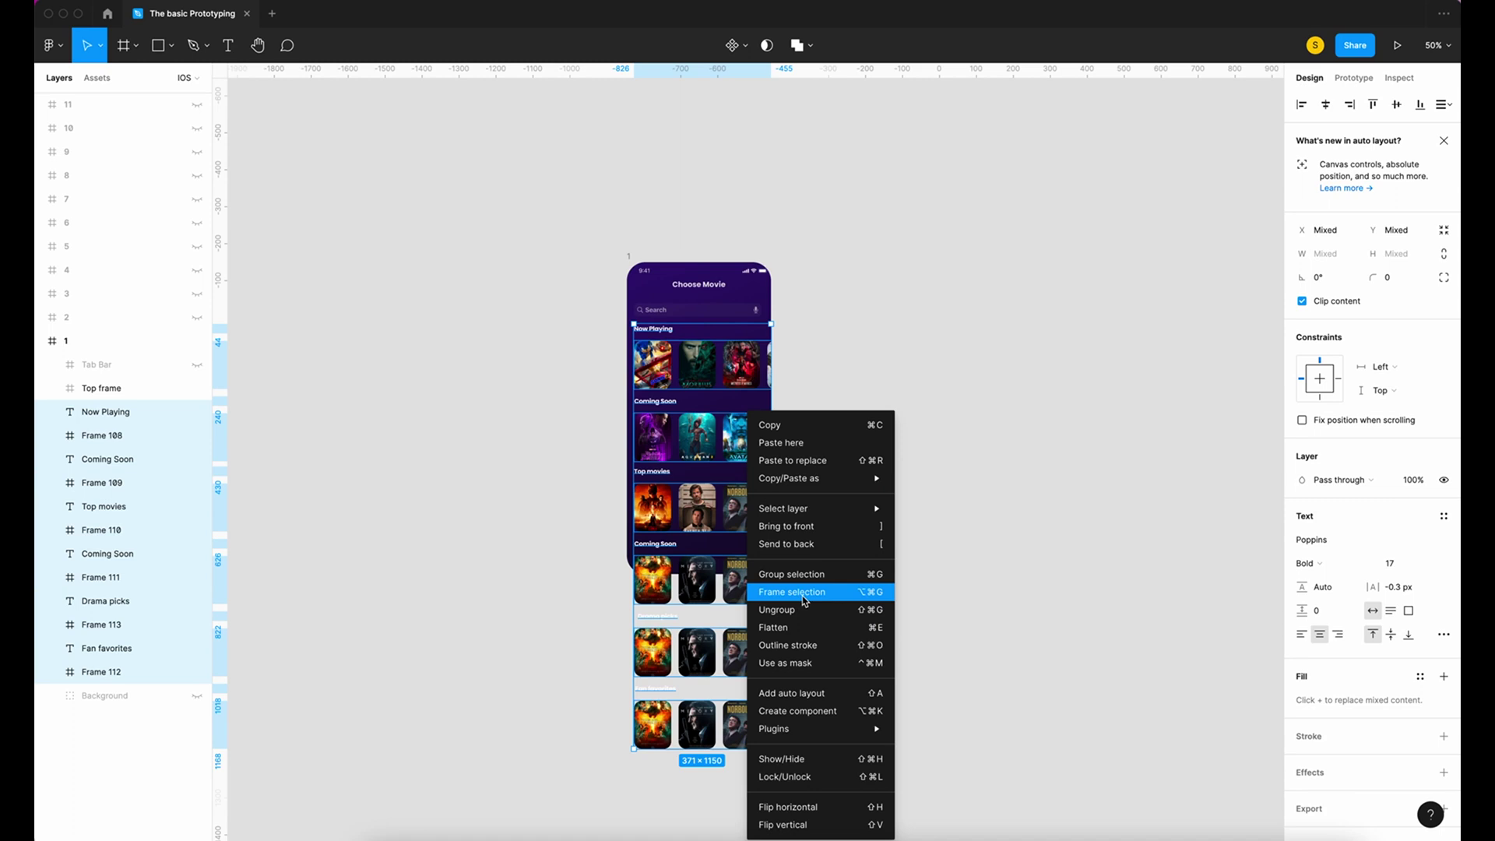
pyautogui.click(792, 599)
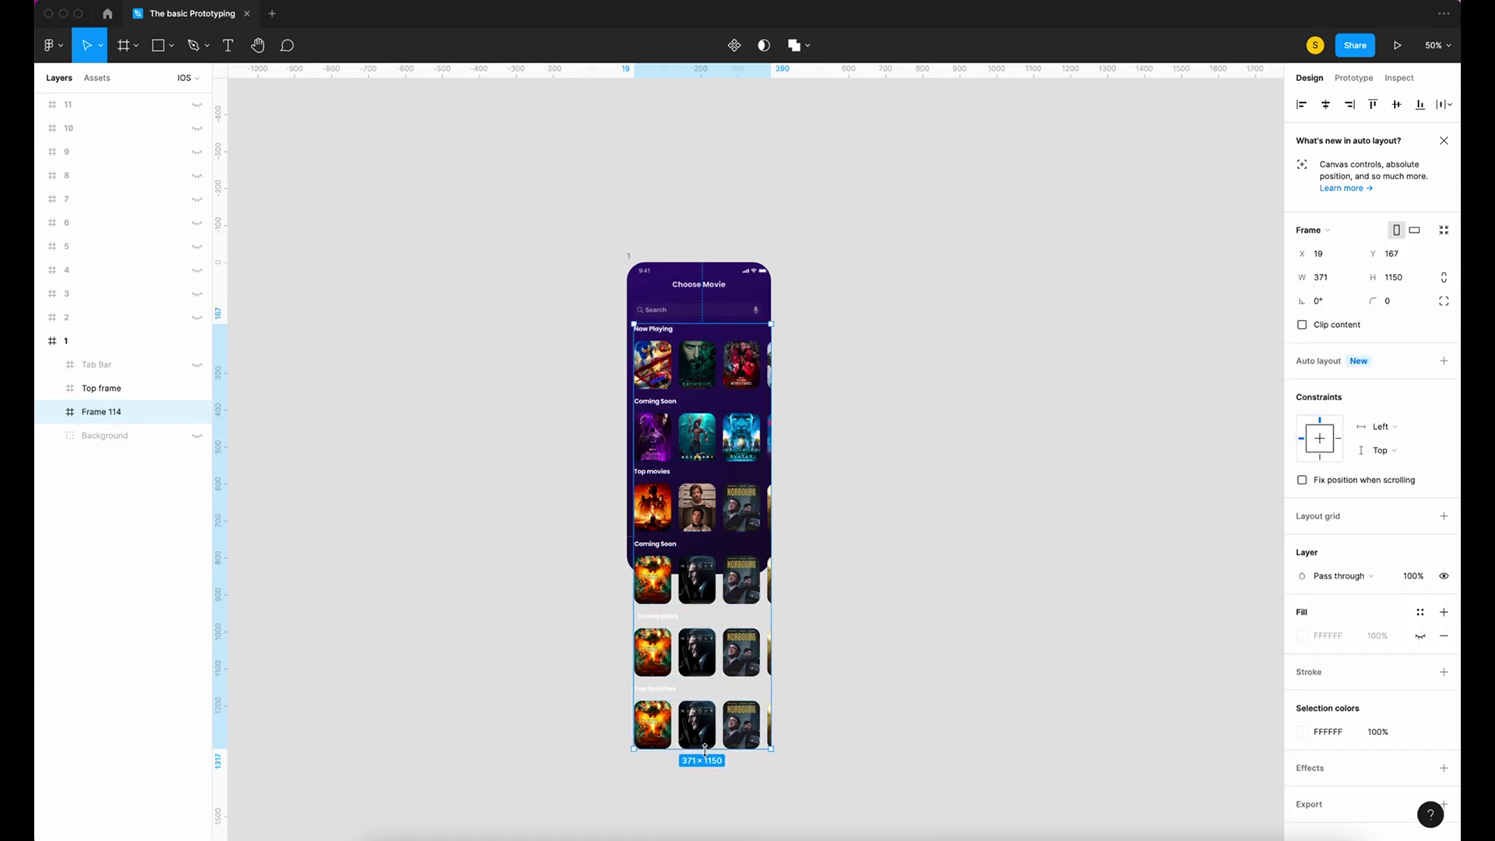
# Step: Shorten the common frame to a height of 677 at the phone's lower edge and clip content on it and on screen frame 1
pyautogui.moveTo(704, 749); pyautogui.dragTo(715, 573)
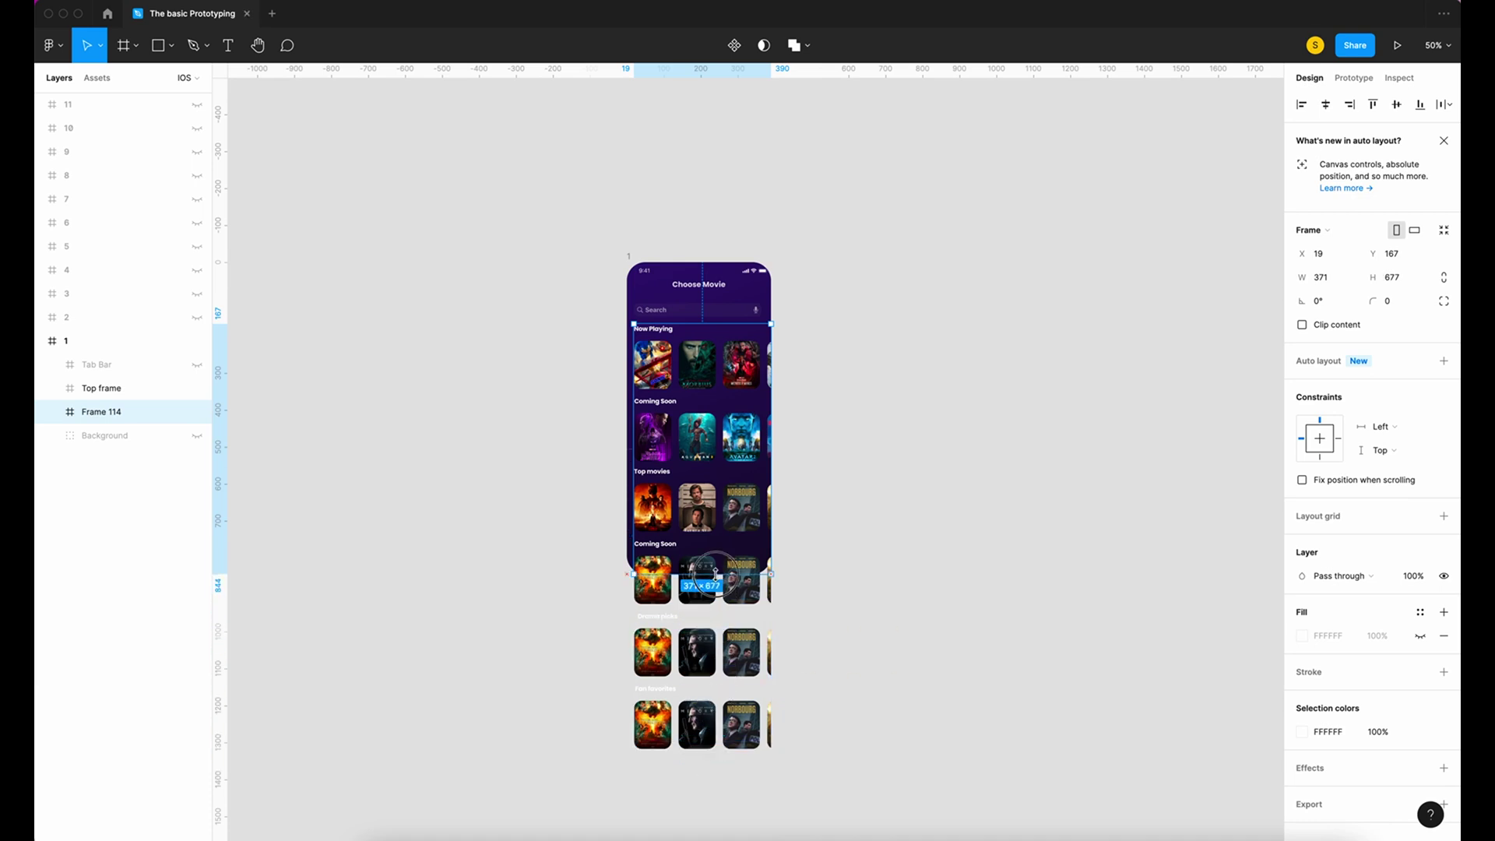
pyautogui.click(1301, 325)
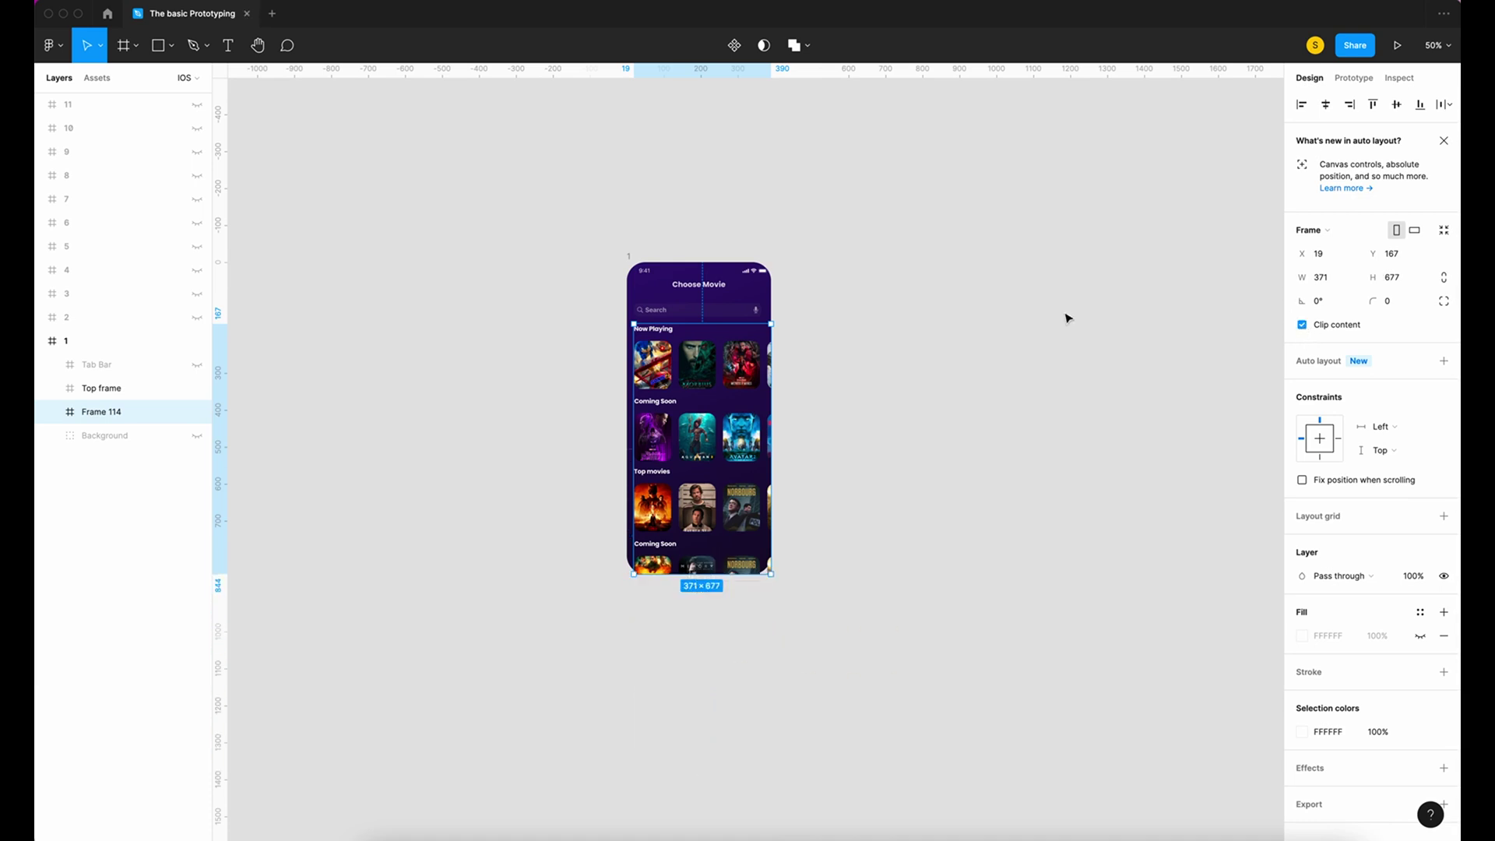
pyautogui.click(67, 342)
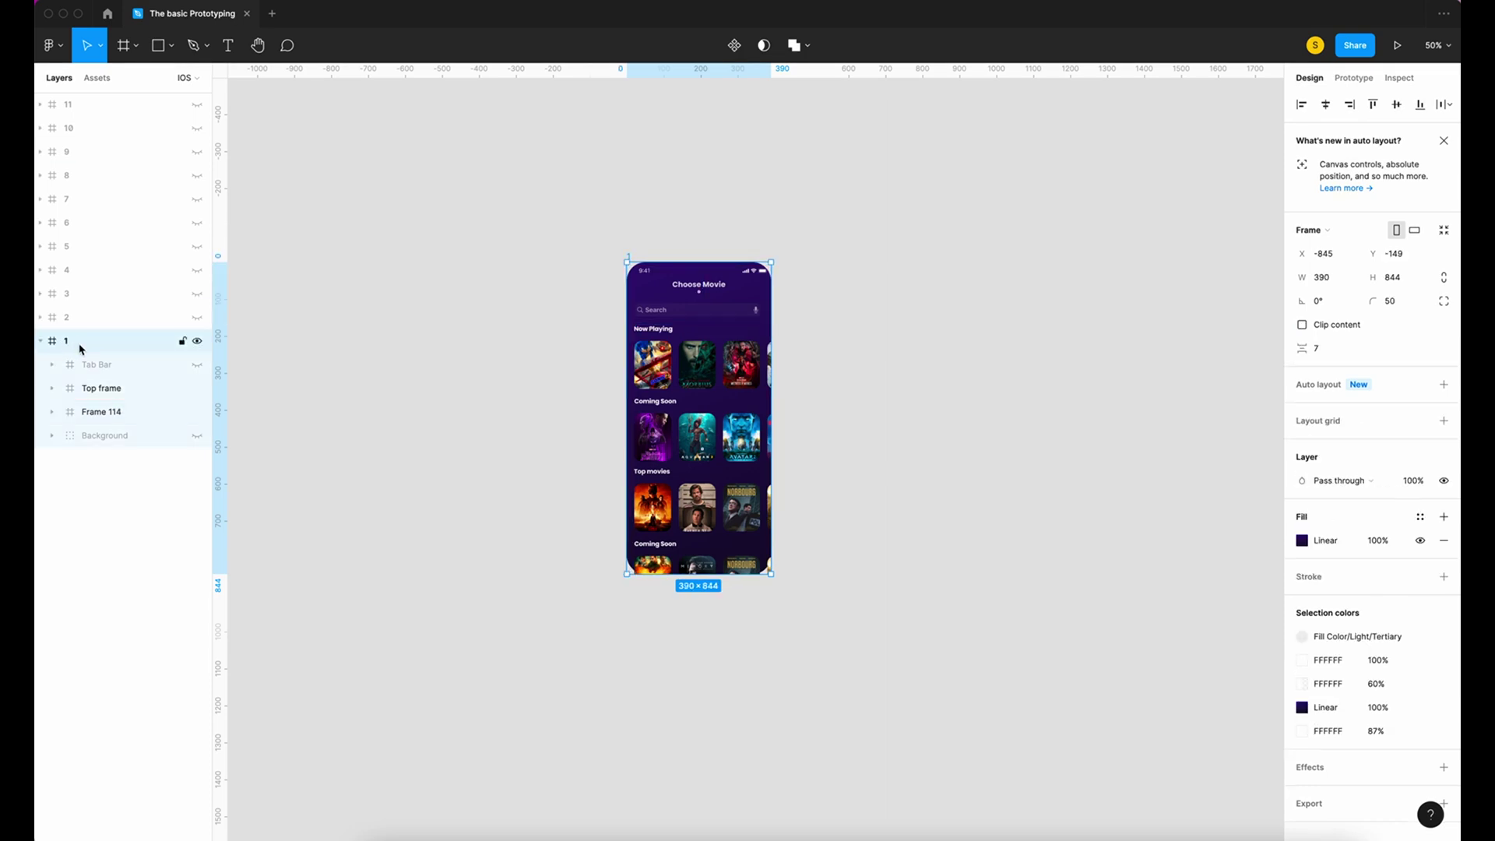
pyautogui.click(1302, 325)
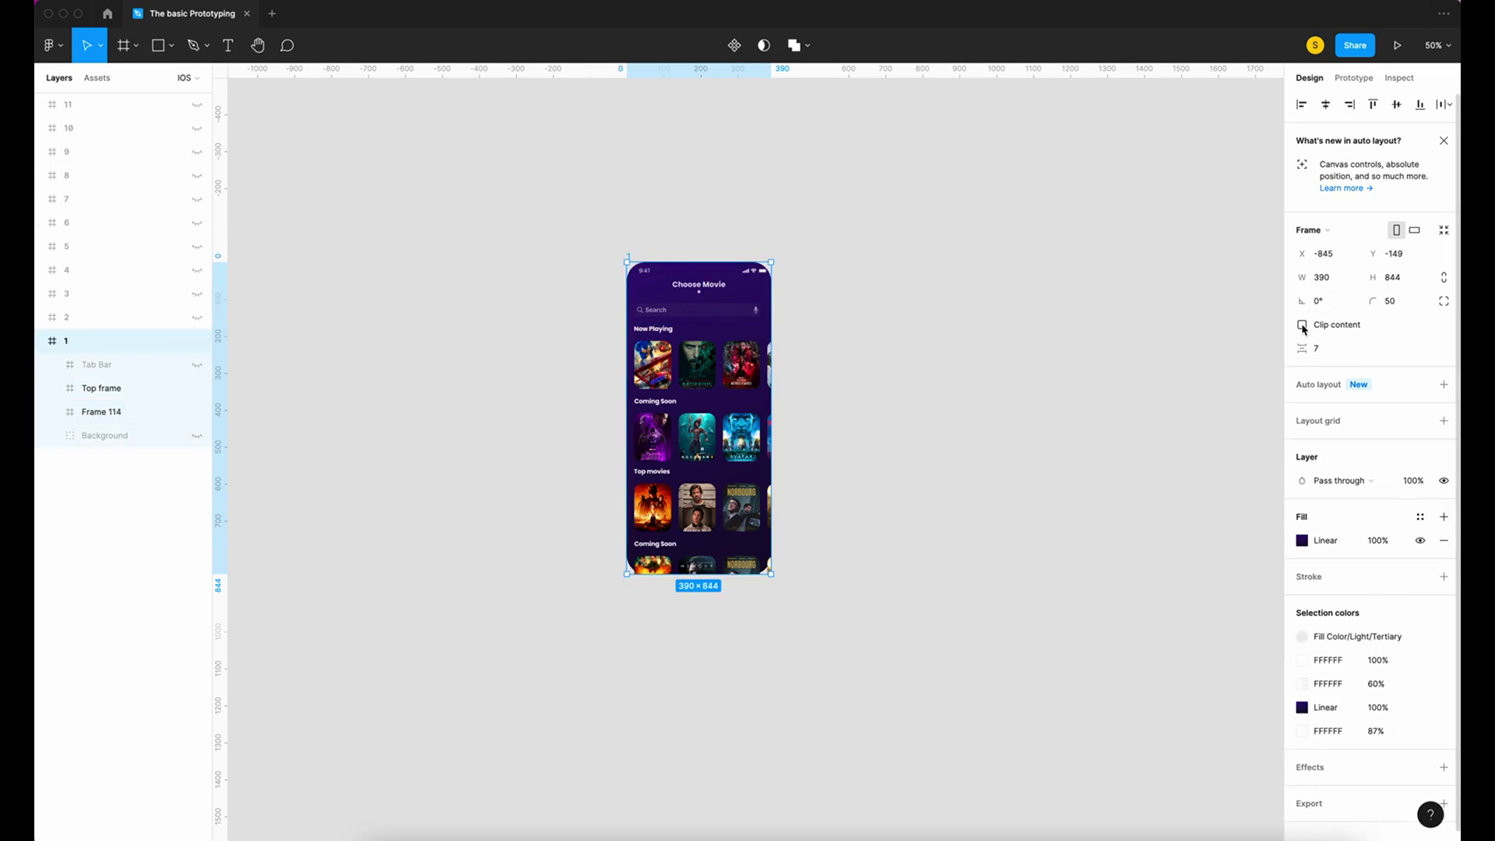
pyautogui.click(933, 444)
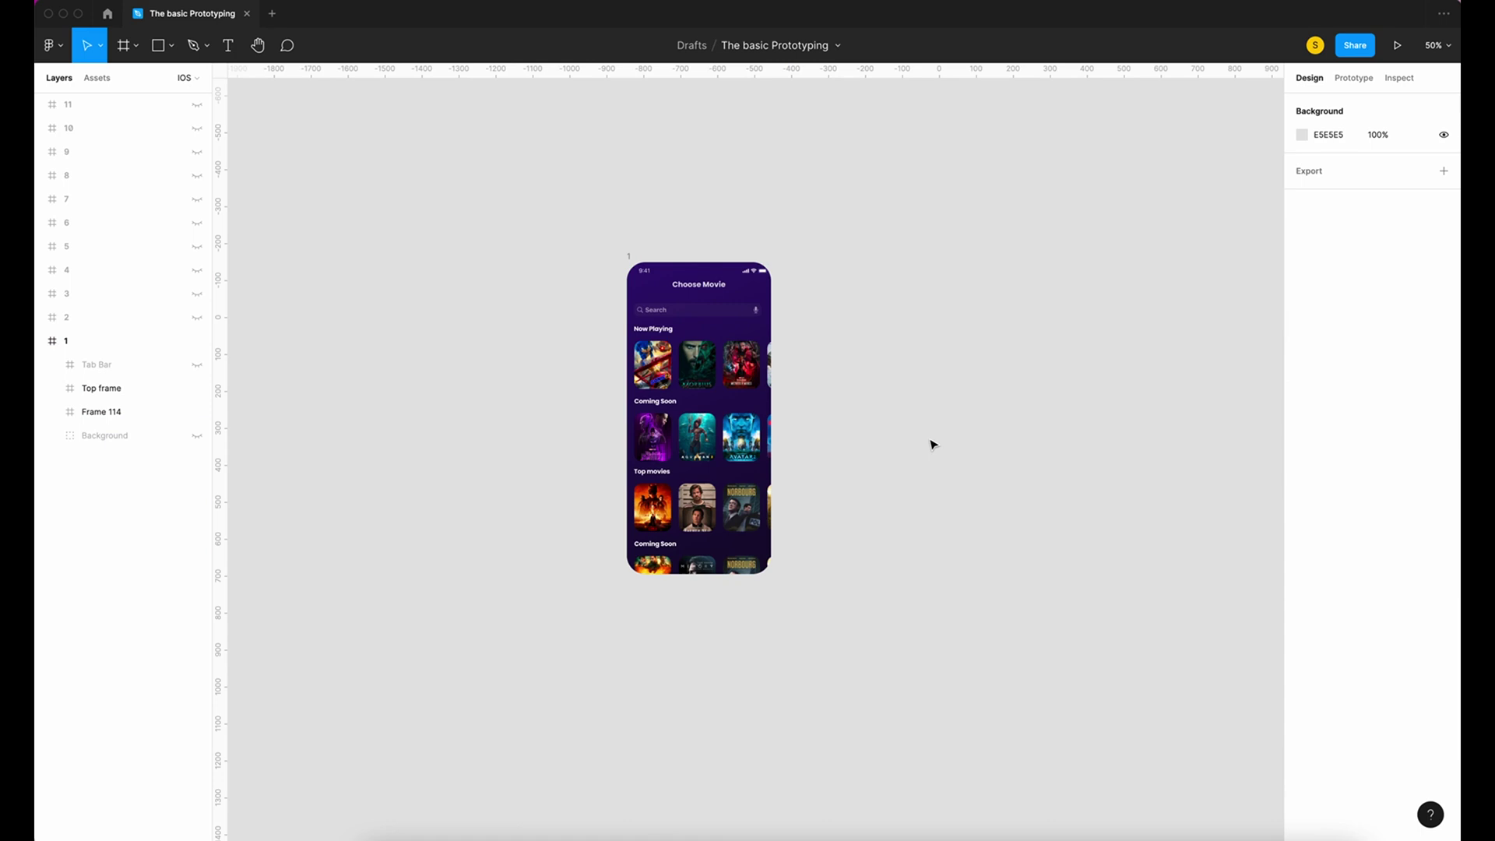
# Step: Rename the frame holding all the movie rows as "Vertical scrolling"
pyautogui.doubleClick(101, 413)
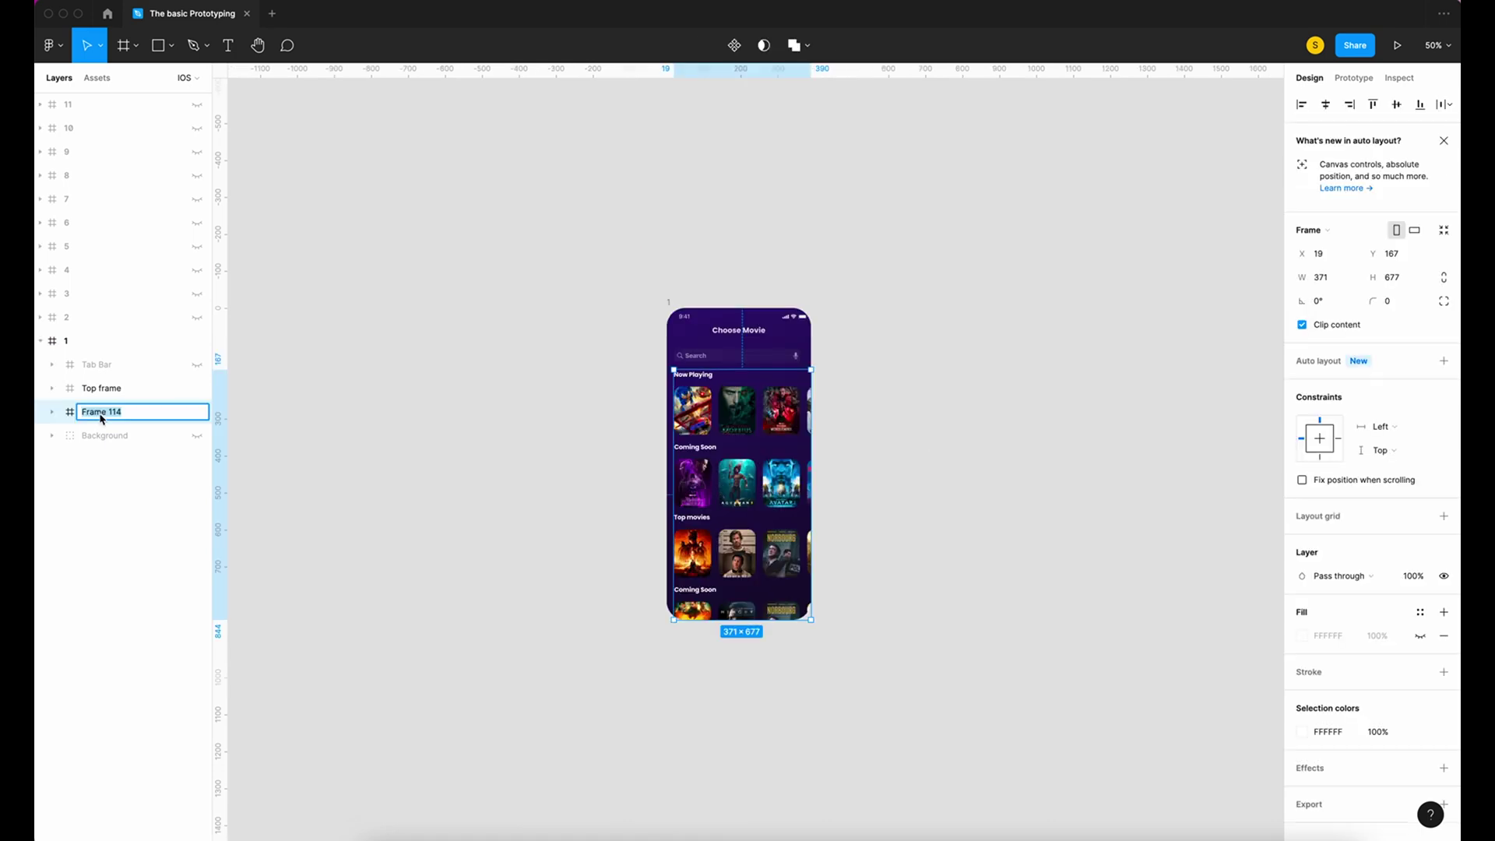
pyautogui.write('Vertical scrolling')
pyautogui.press('Escape')
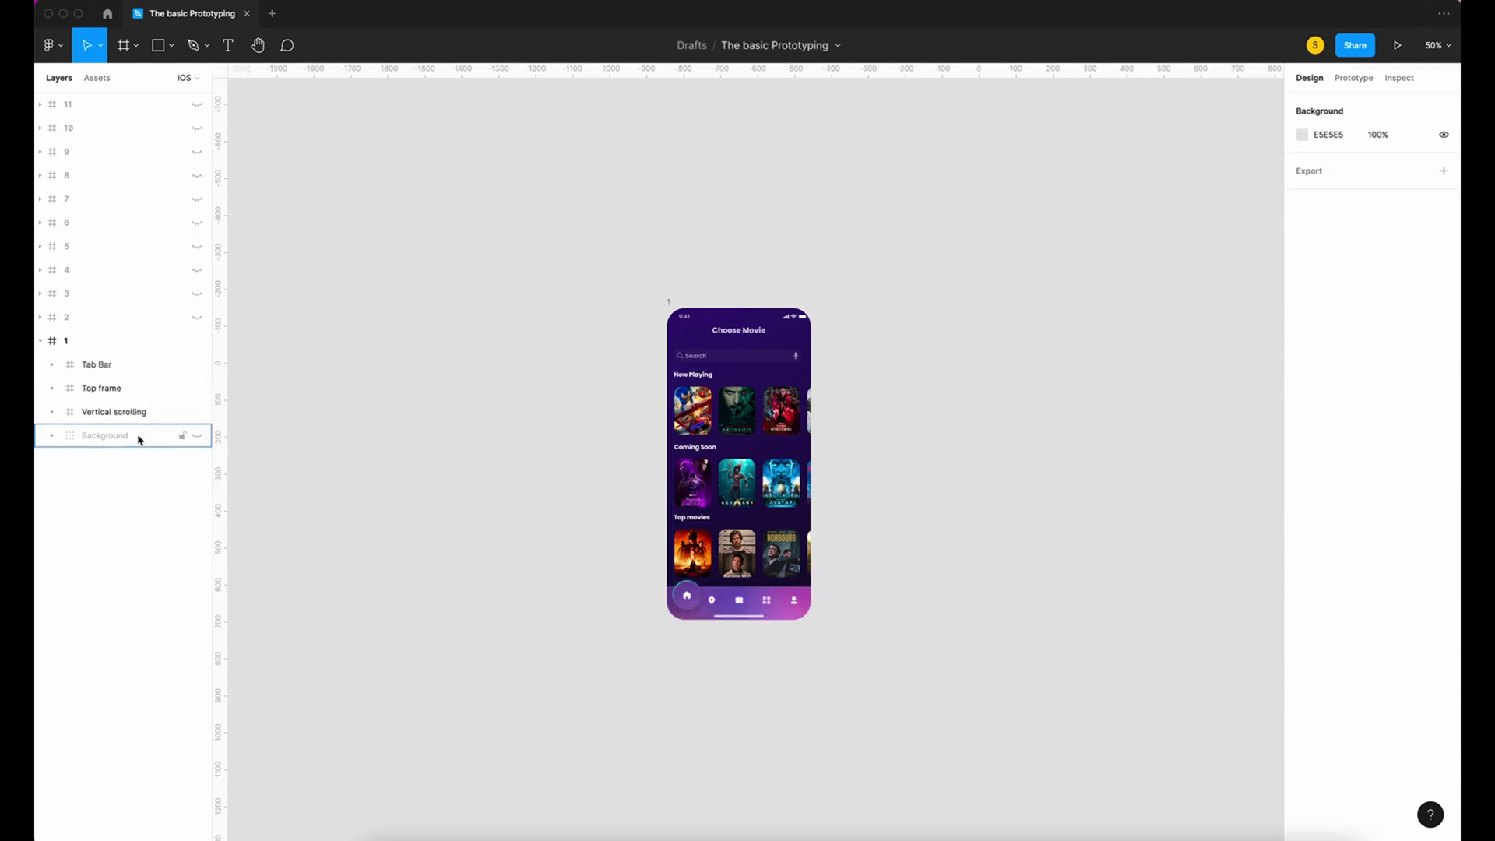
# Step: Set the overflow of the Vertical scrolling frame to vertical scrolling and clear the selection
pyautogui.click(101, 387)
pyautogui.hotkey('shift', '0')
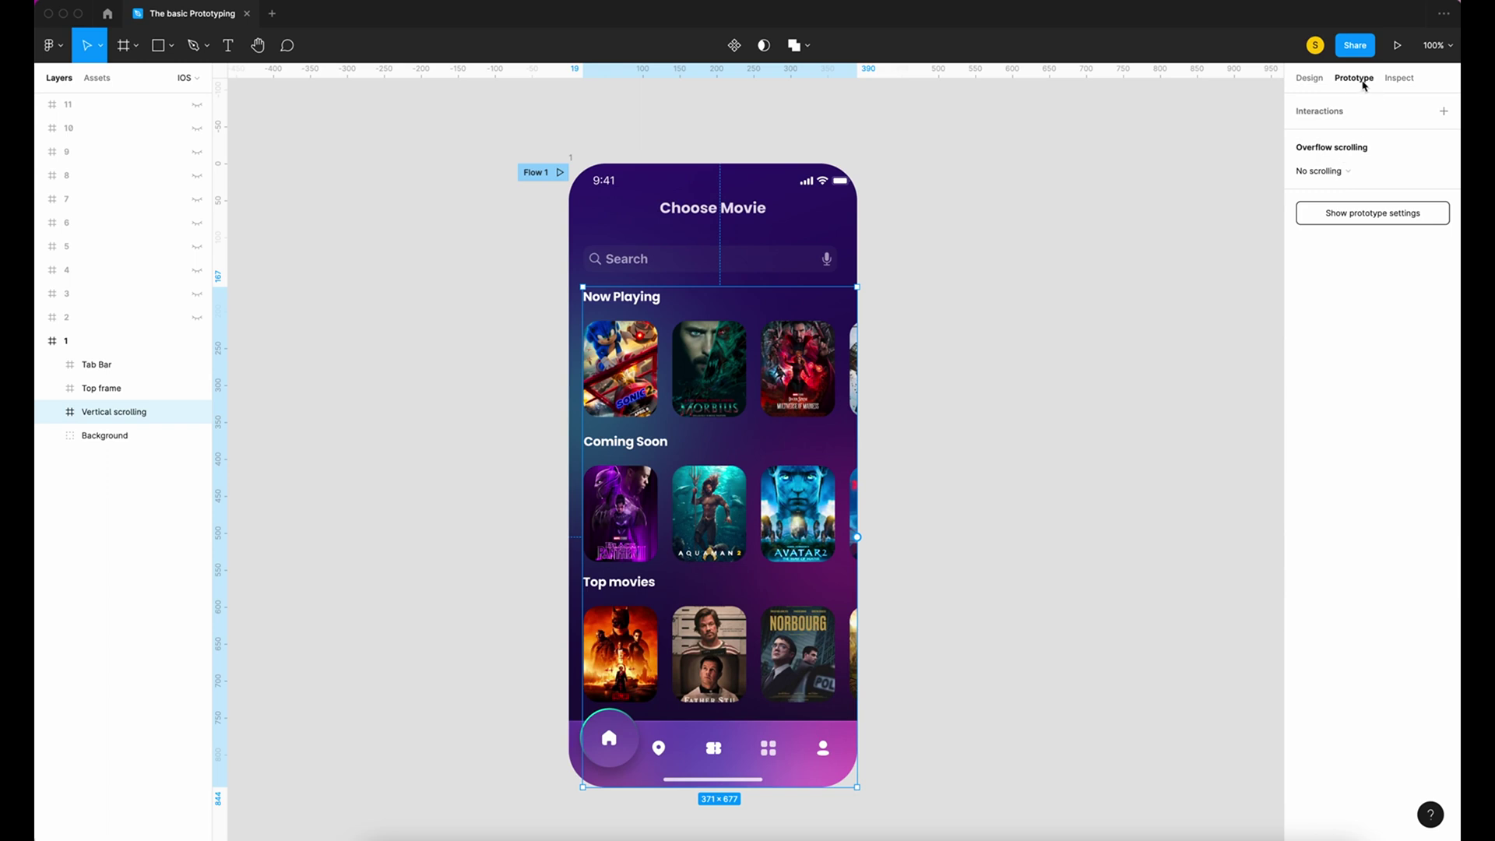
pyautogui.click(1332, 171)
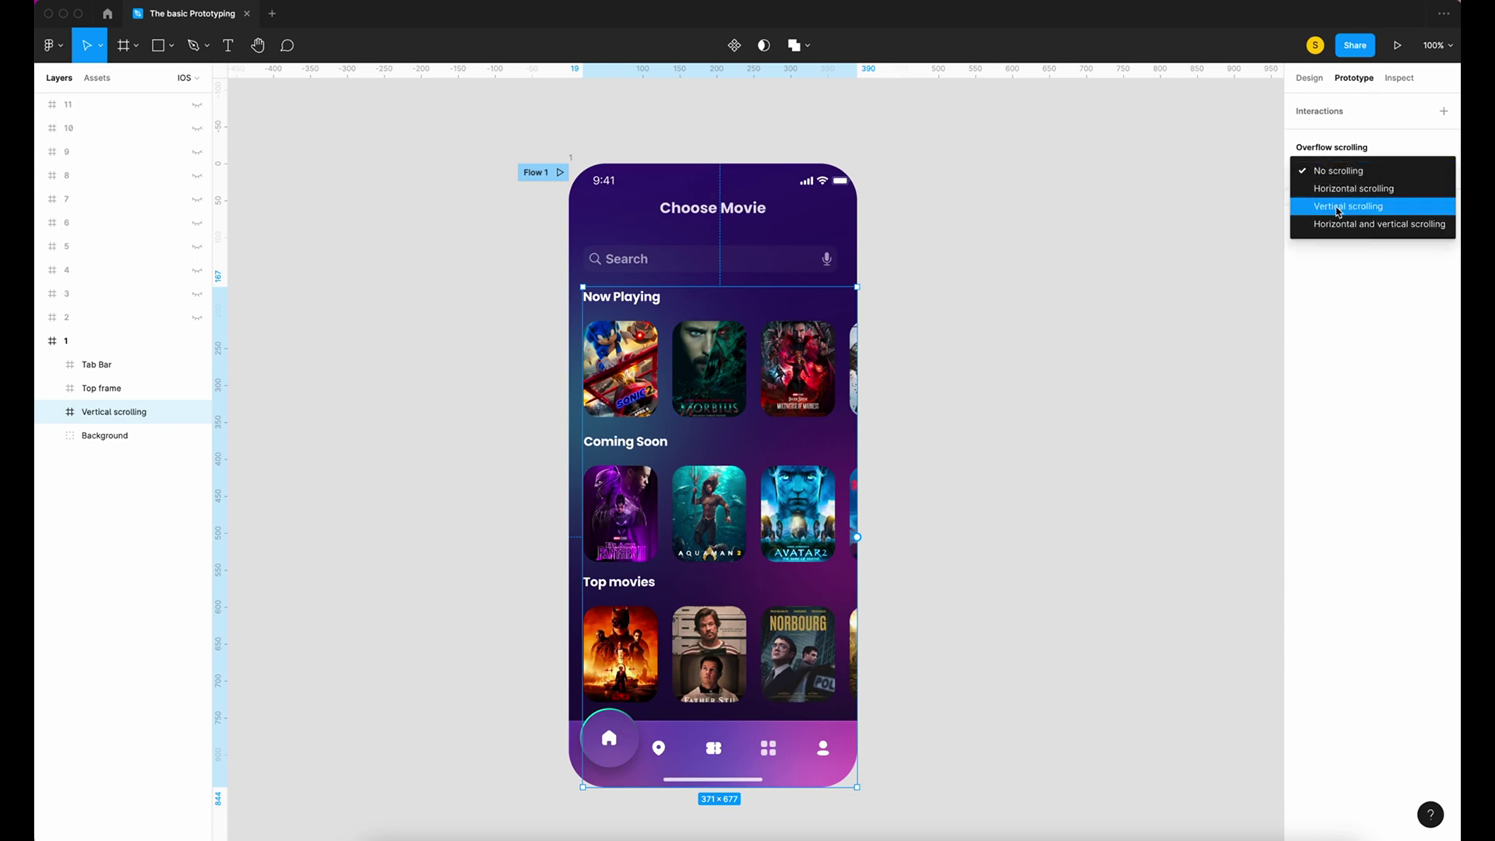
pyautogui.click(1341, 207)
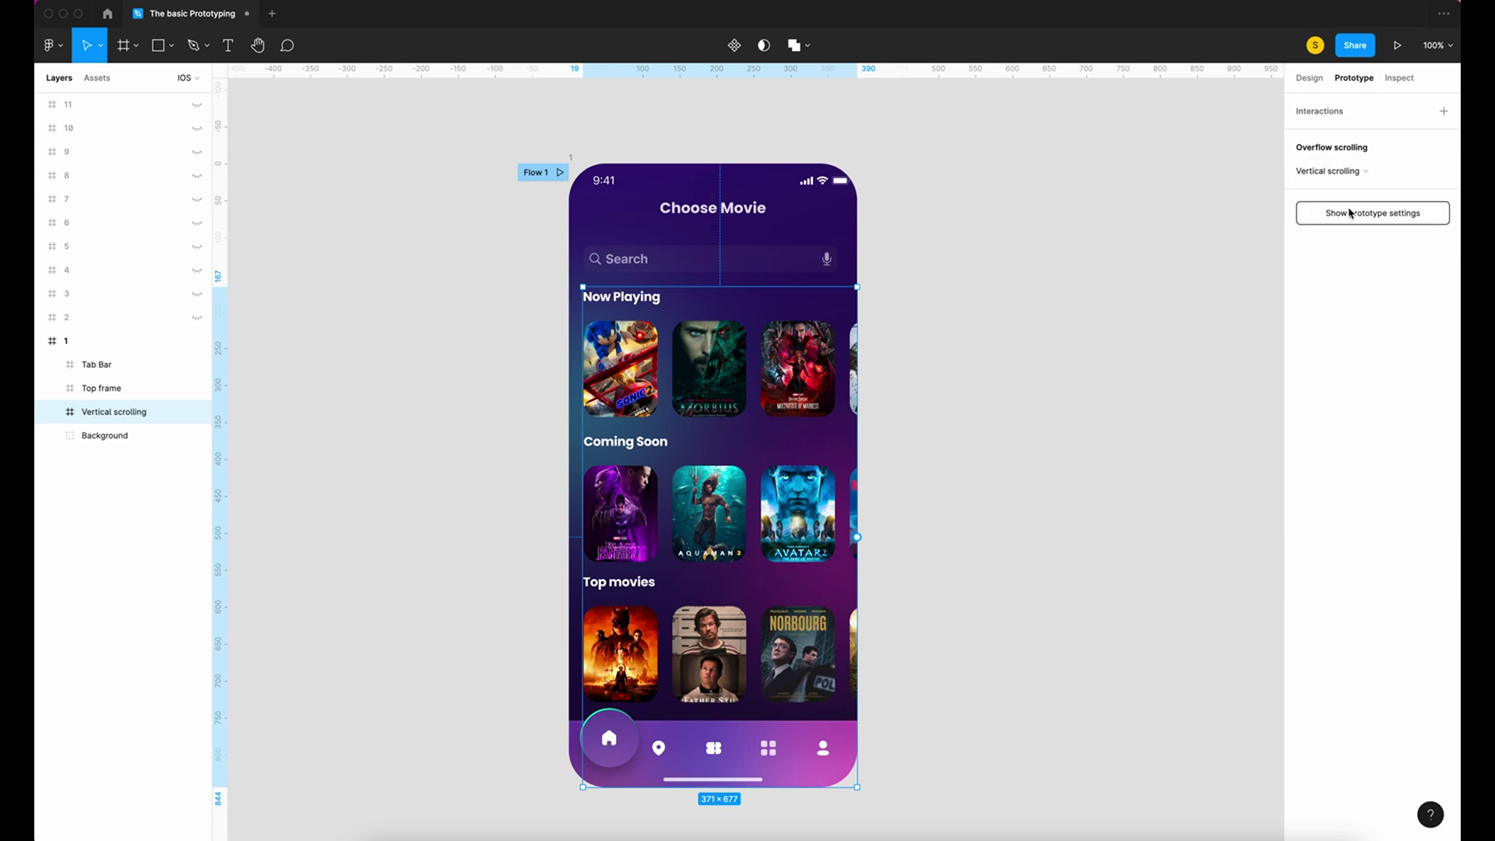
pyautogui.press('Escape')
# Step: Preview the Choose Movie prototype, test its scrolling, and close the preview
pyautogui.click(1397, 47)
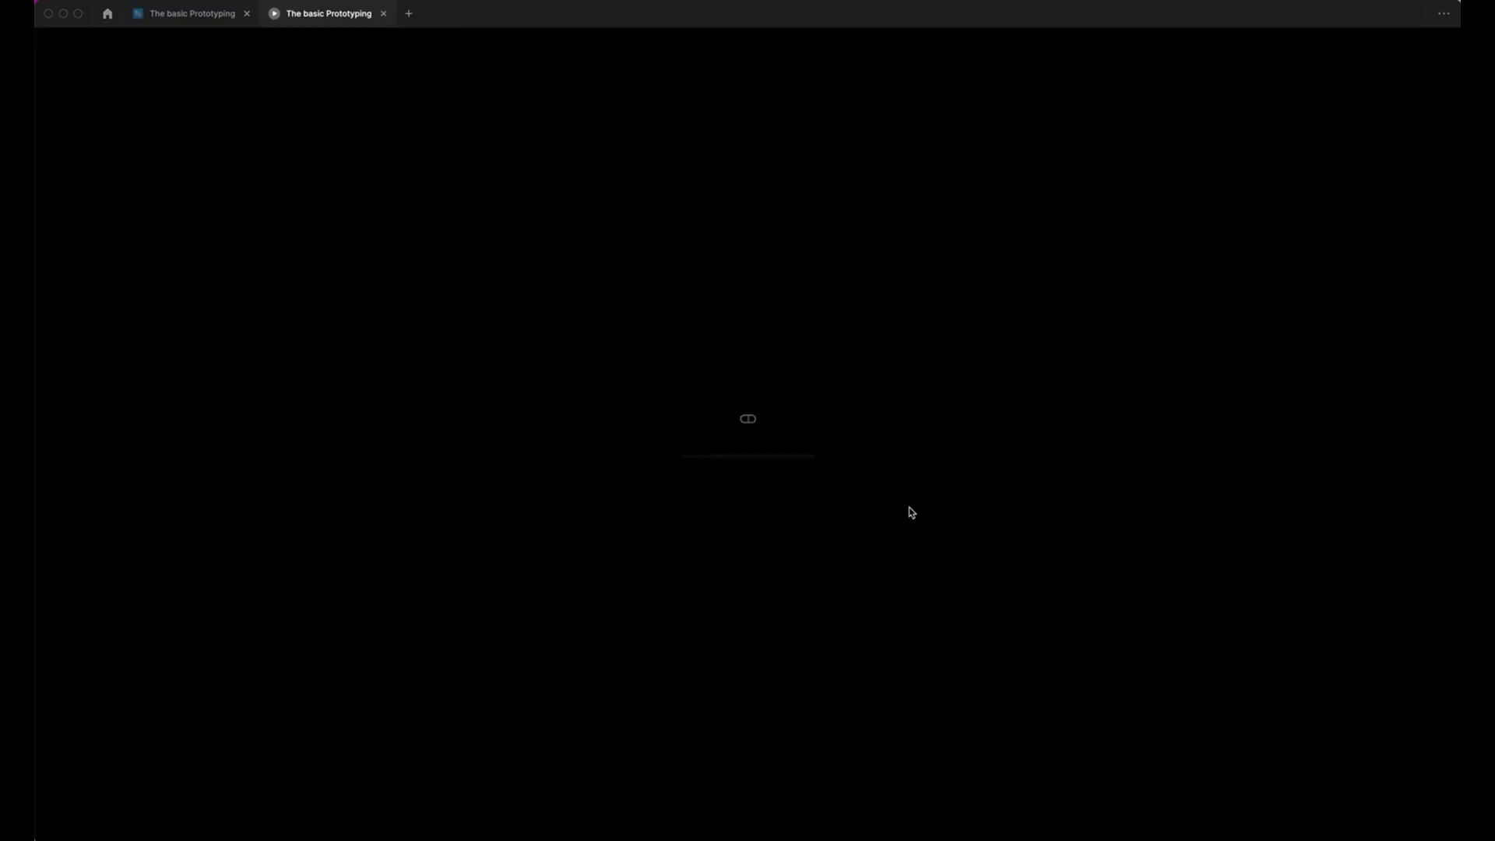
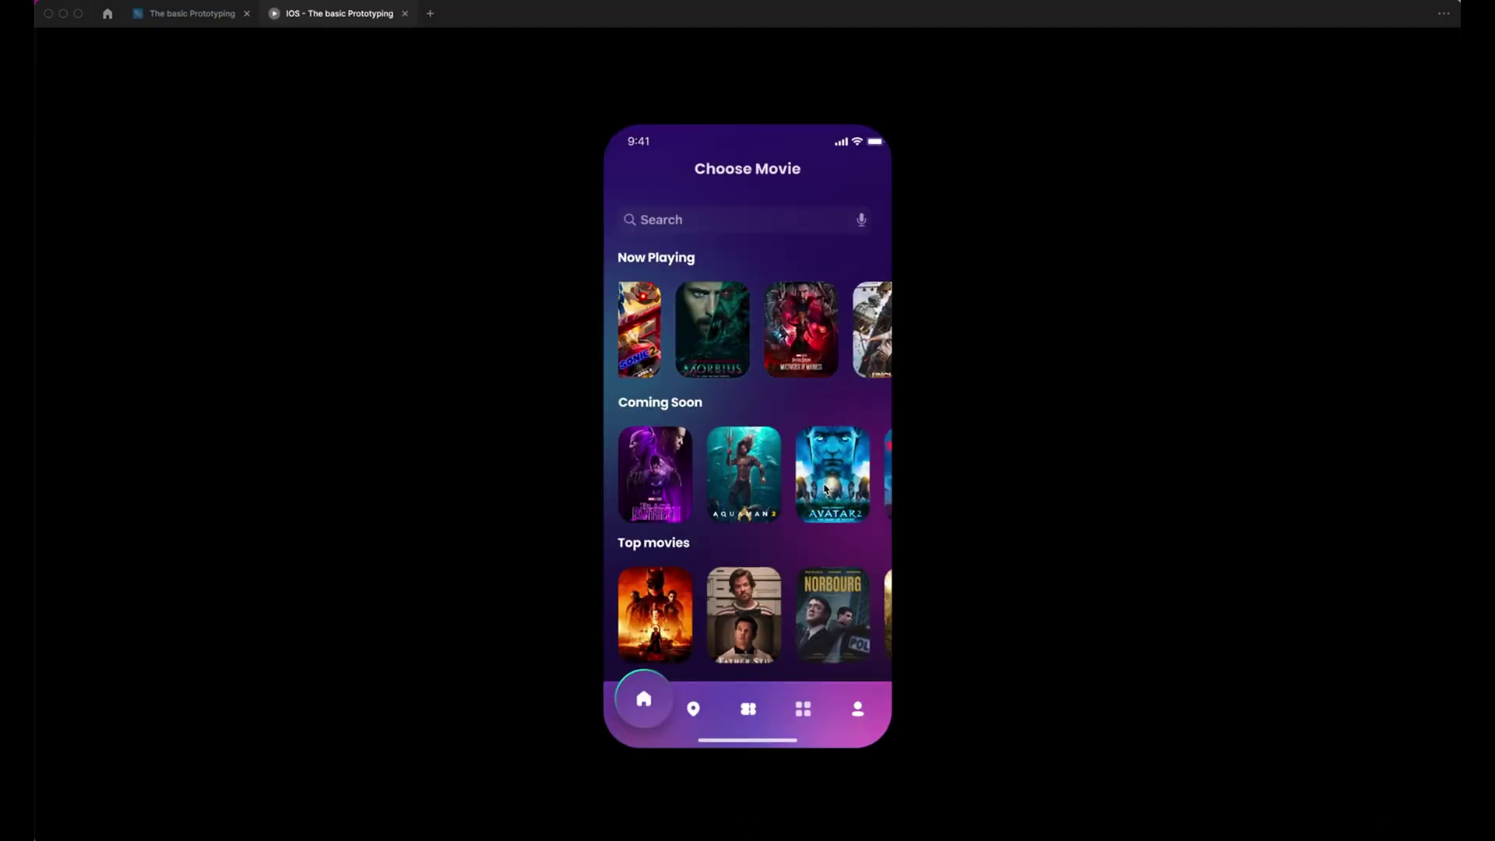
pyautogui.moveTo(728, 608); pyautogui.dragTo(804, 510)
pyautogui.moveTo(810, 610)
pyautogui.mouseDown()
pyautogui.moveTo(797, 148)
pyautogui.moveTo(804, 639)
pyautogui.mouseUp()
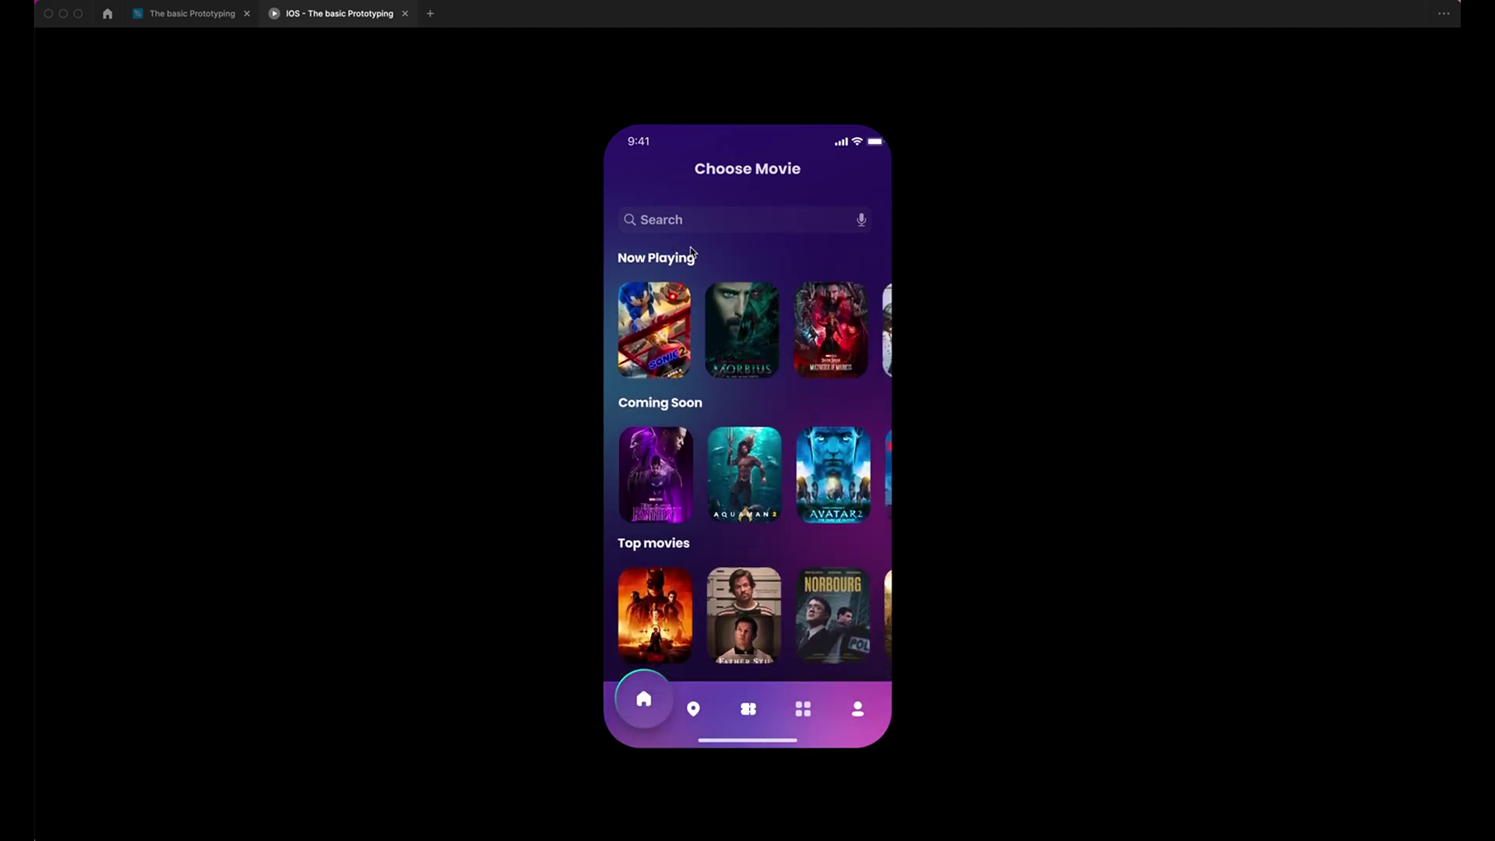
pyautogui.moveTo(779, 566); pyautogui.dragTo(776, 476)
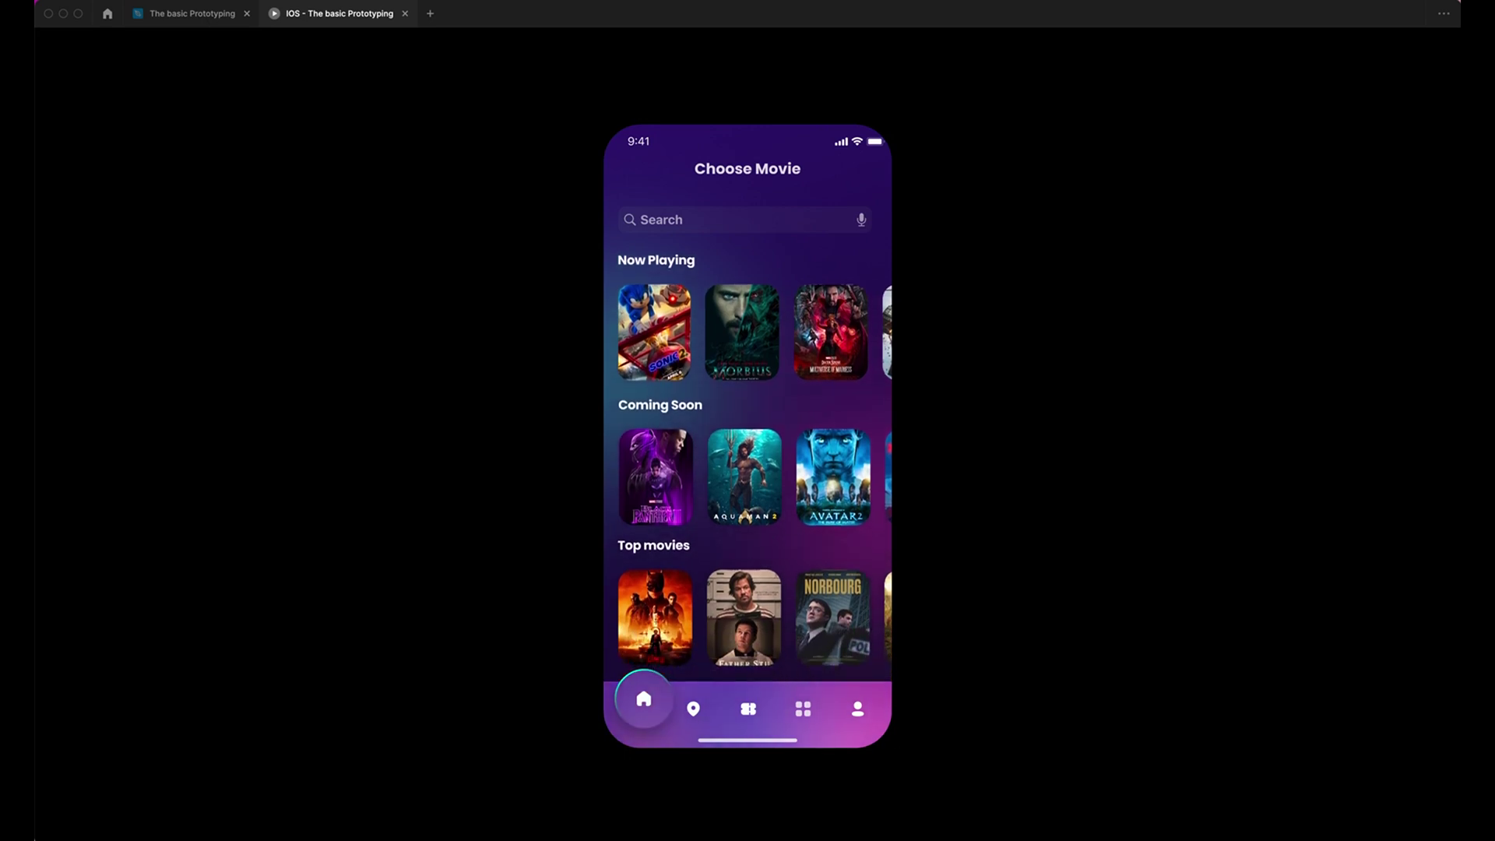
pyautogui.press('super+w')
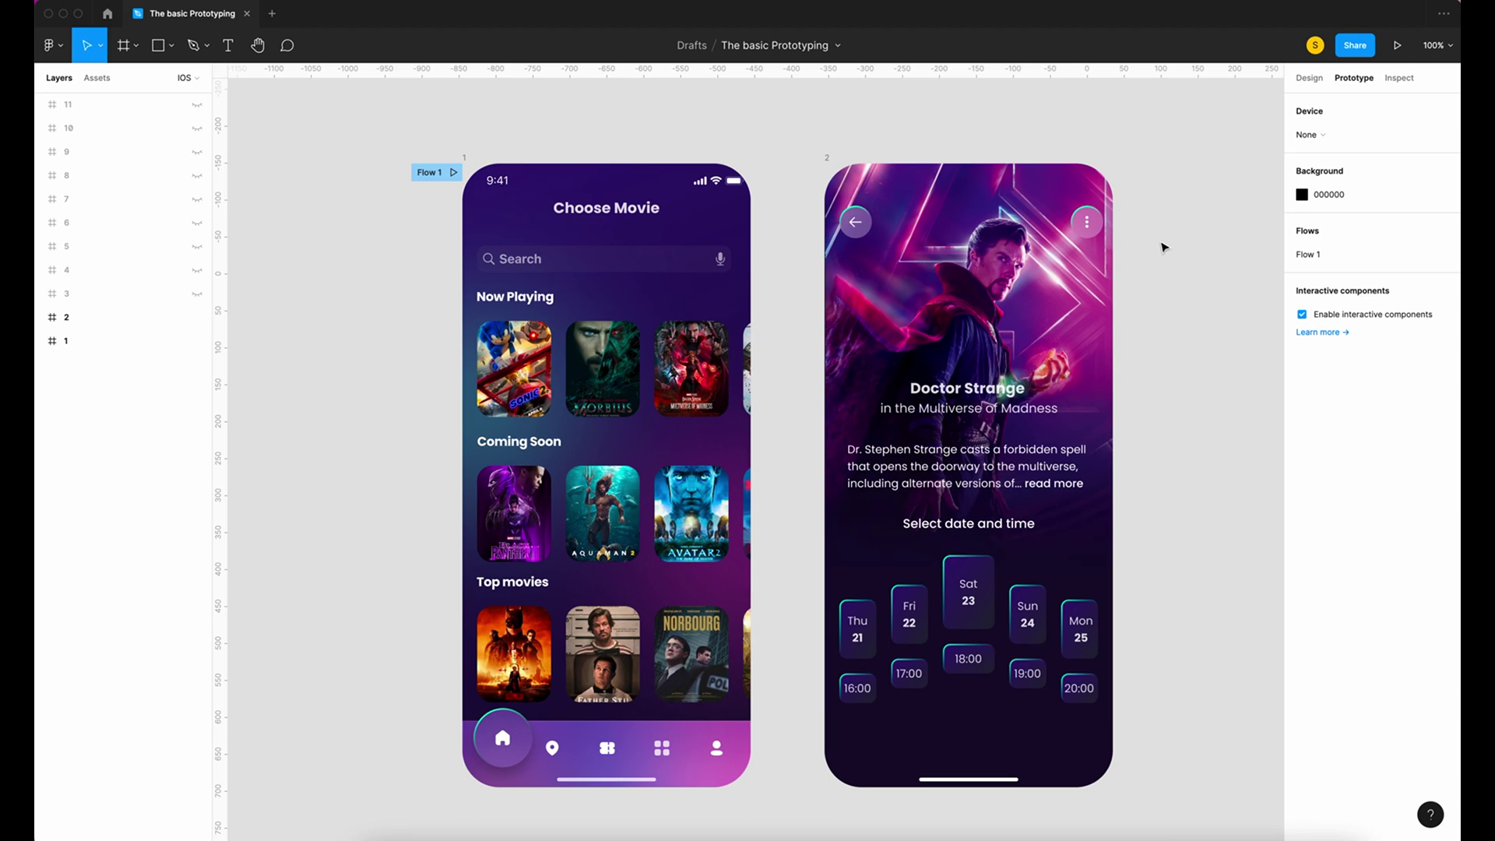
# Step: Wrap the Doctor Strange poster in the Now Playing row in its own frame
pyautogui.keyDown('super'); pyautogui.click(711, 339); pyautogui.keyUp('super')
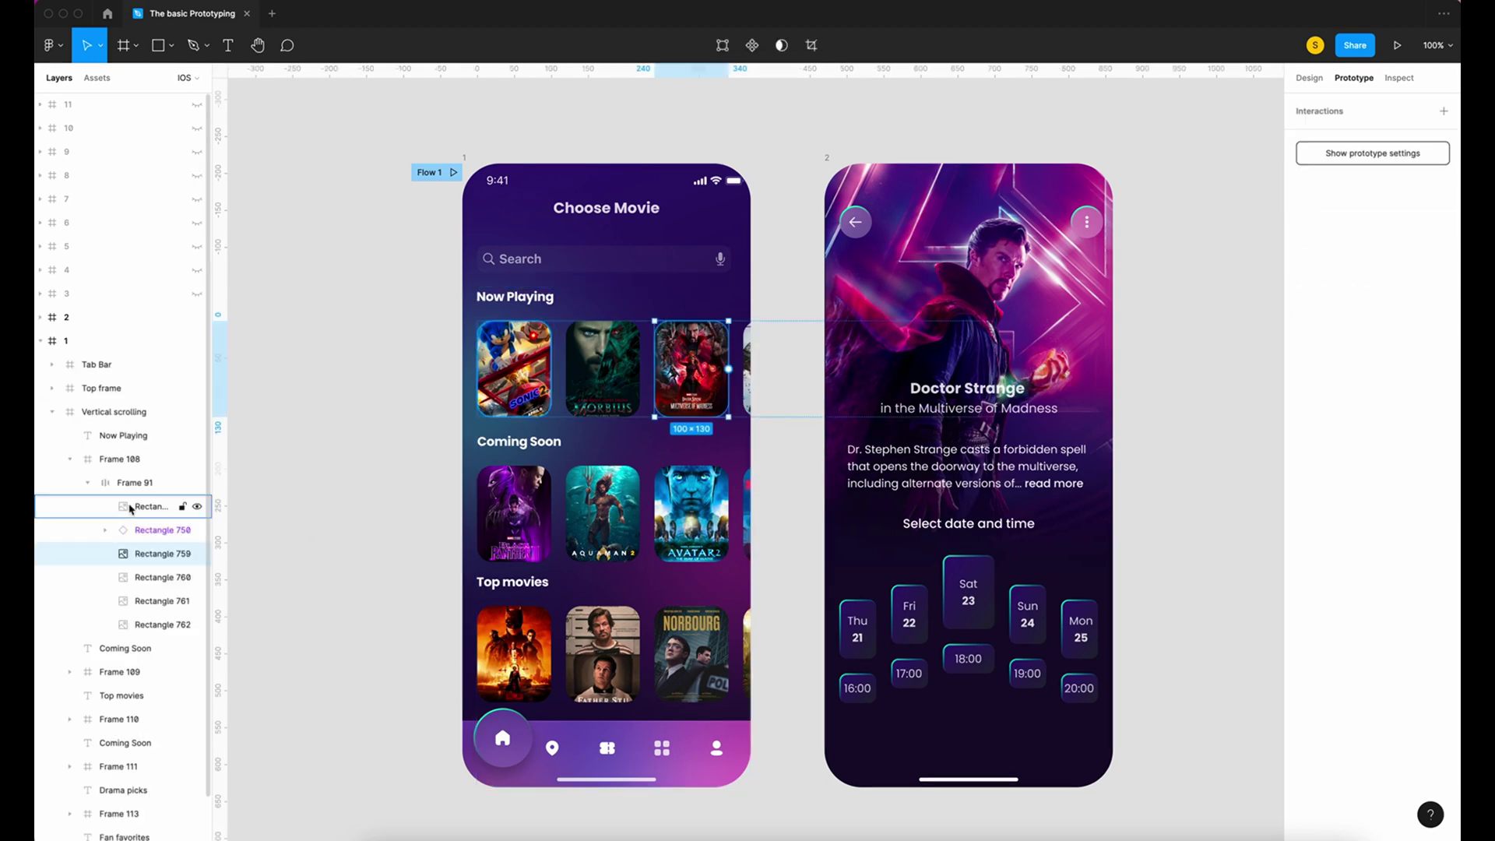
pyautogui.rightClick(147, 555)
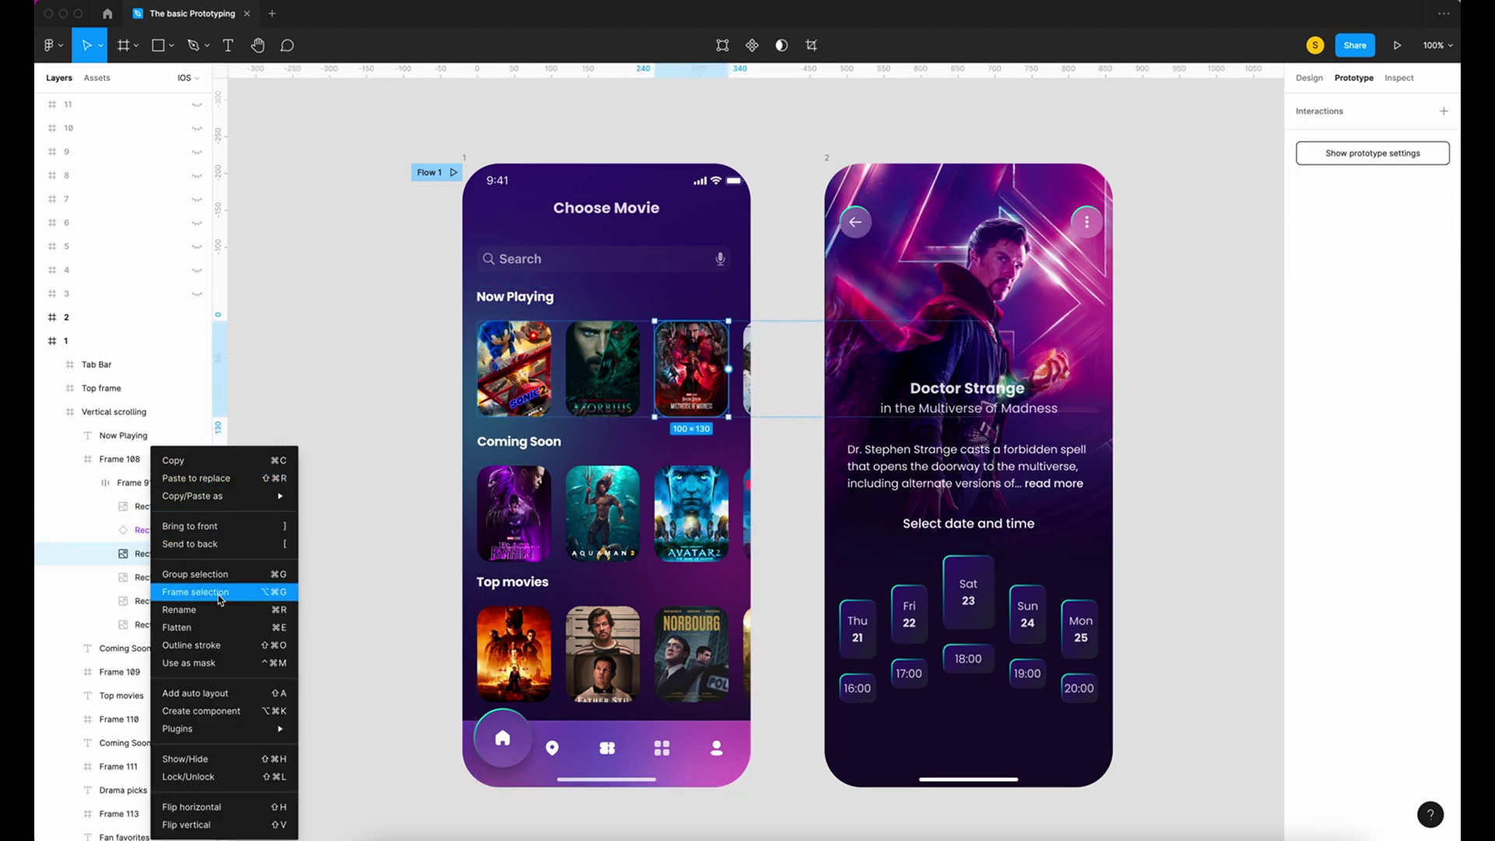
pyautogui.rightClick(671, 370)
pyautogui.click(701, 550)
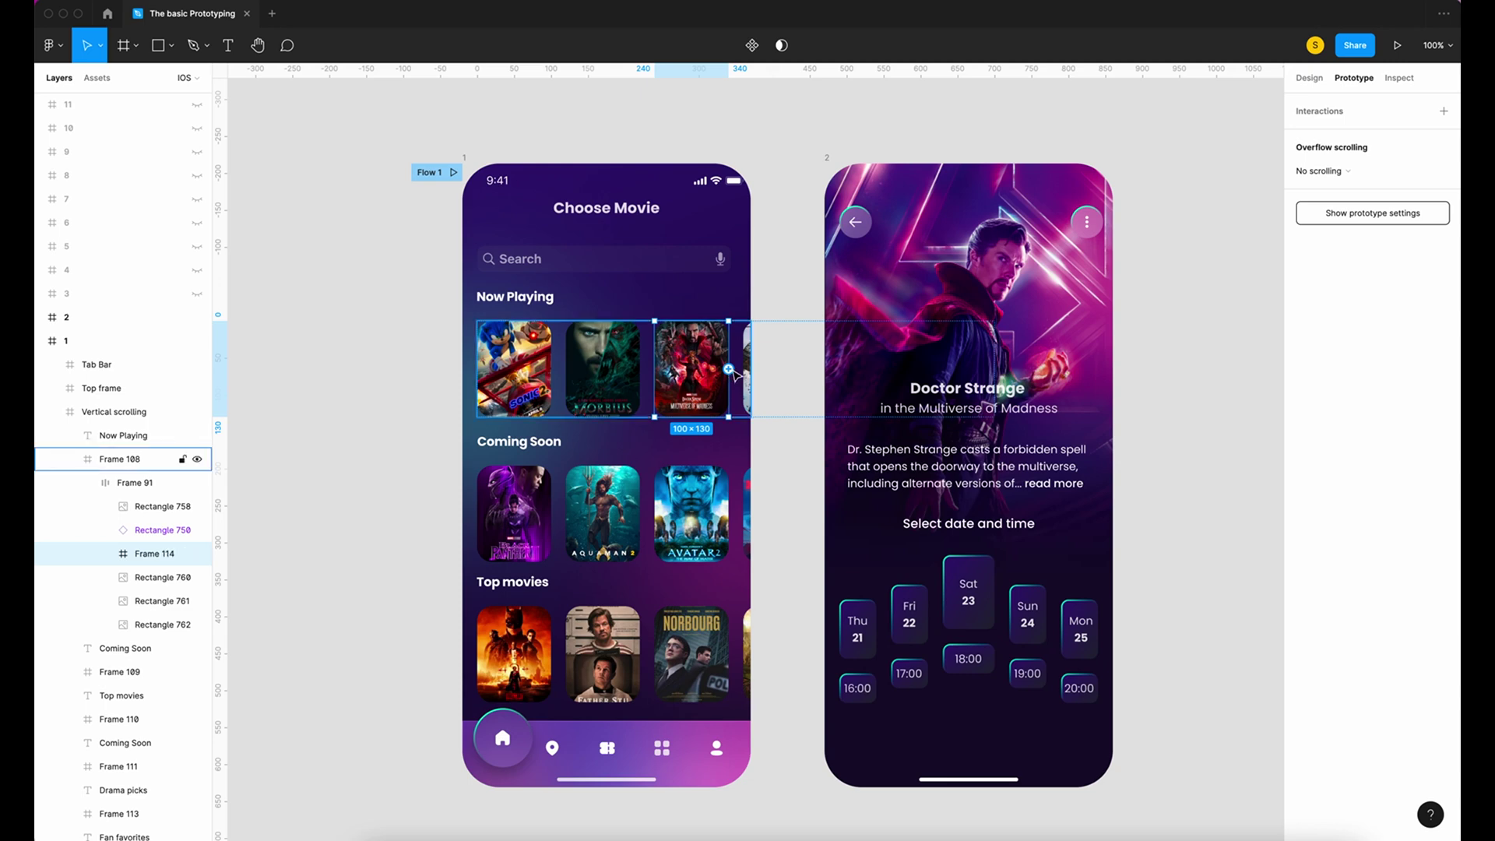
# Step: Link the framed Doctor Strange poster to screen 2 with an On click, Navigate to interaction
pyautogui.moveTo(730, 369); pyautogui.dragTo(837, 471)
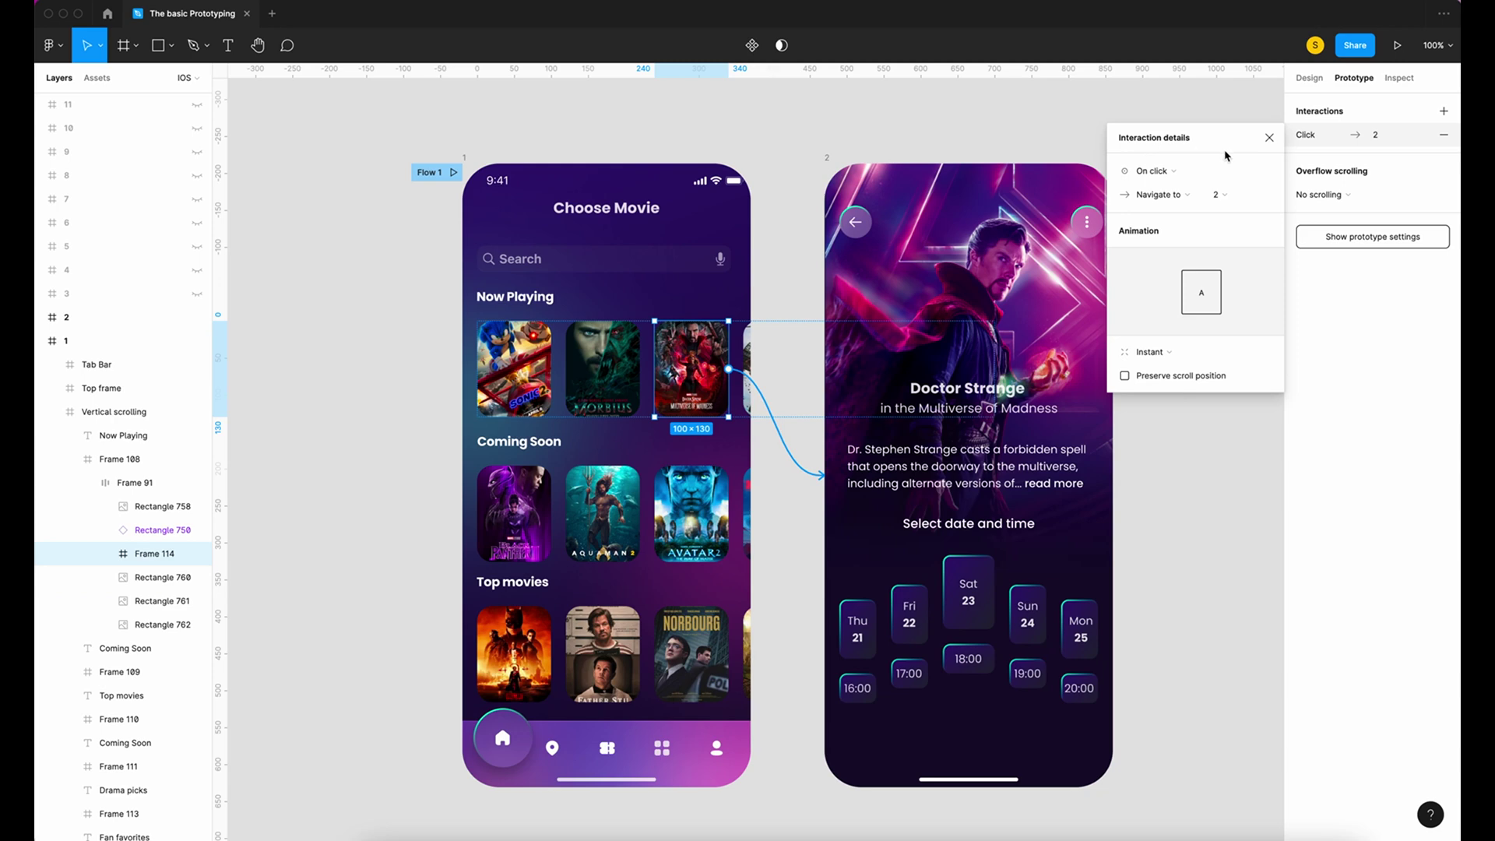
pyautogui.click(1166, 169)
pyautogui.click(1160, 170)
# Step: Give the poster's interaction a Slide in animation with Ease in and out easing and close its details
pyautogui.click(1149, 352)
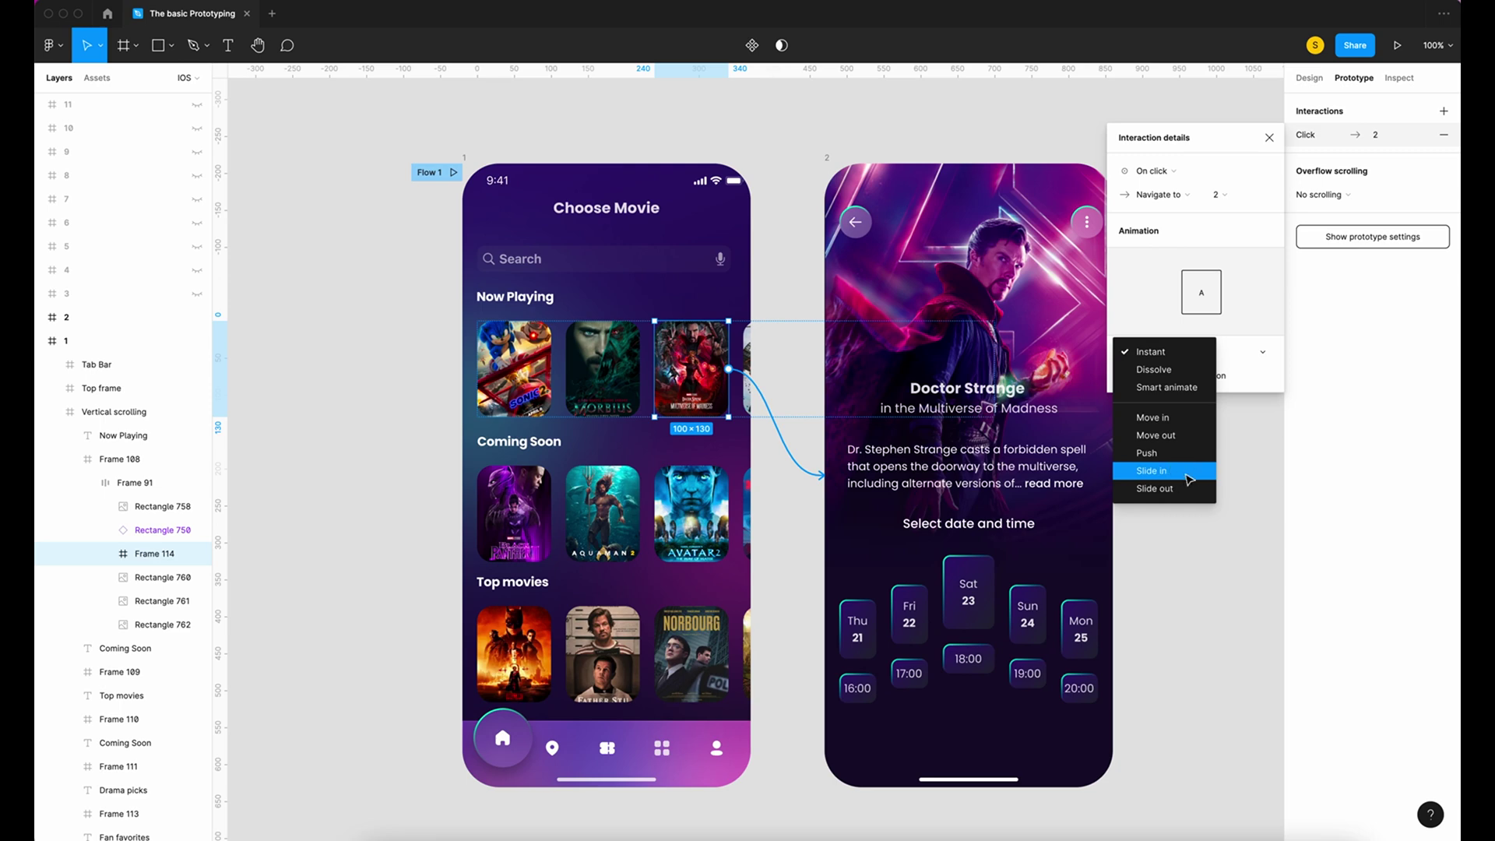
pyautogui.click(1189, 478)
pyautogui.click(1156, 397)
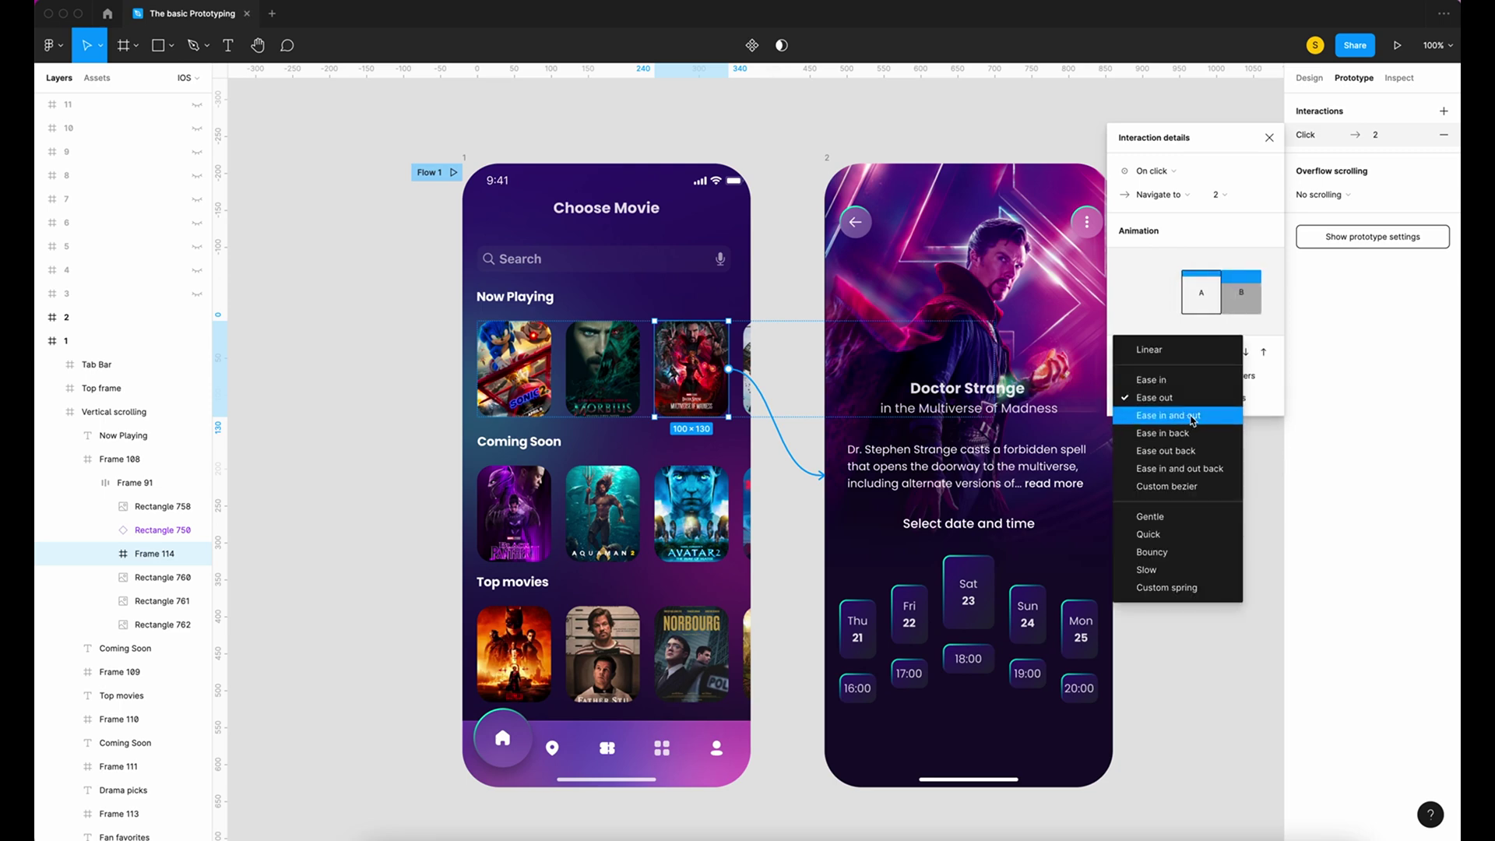
pyautogui.click(1201, 420)
pyautogui.click(1208, 274)
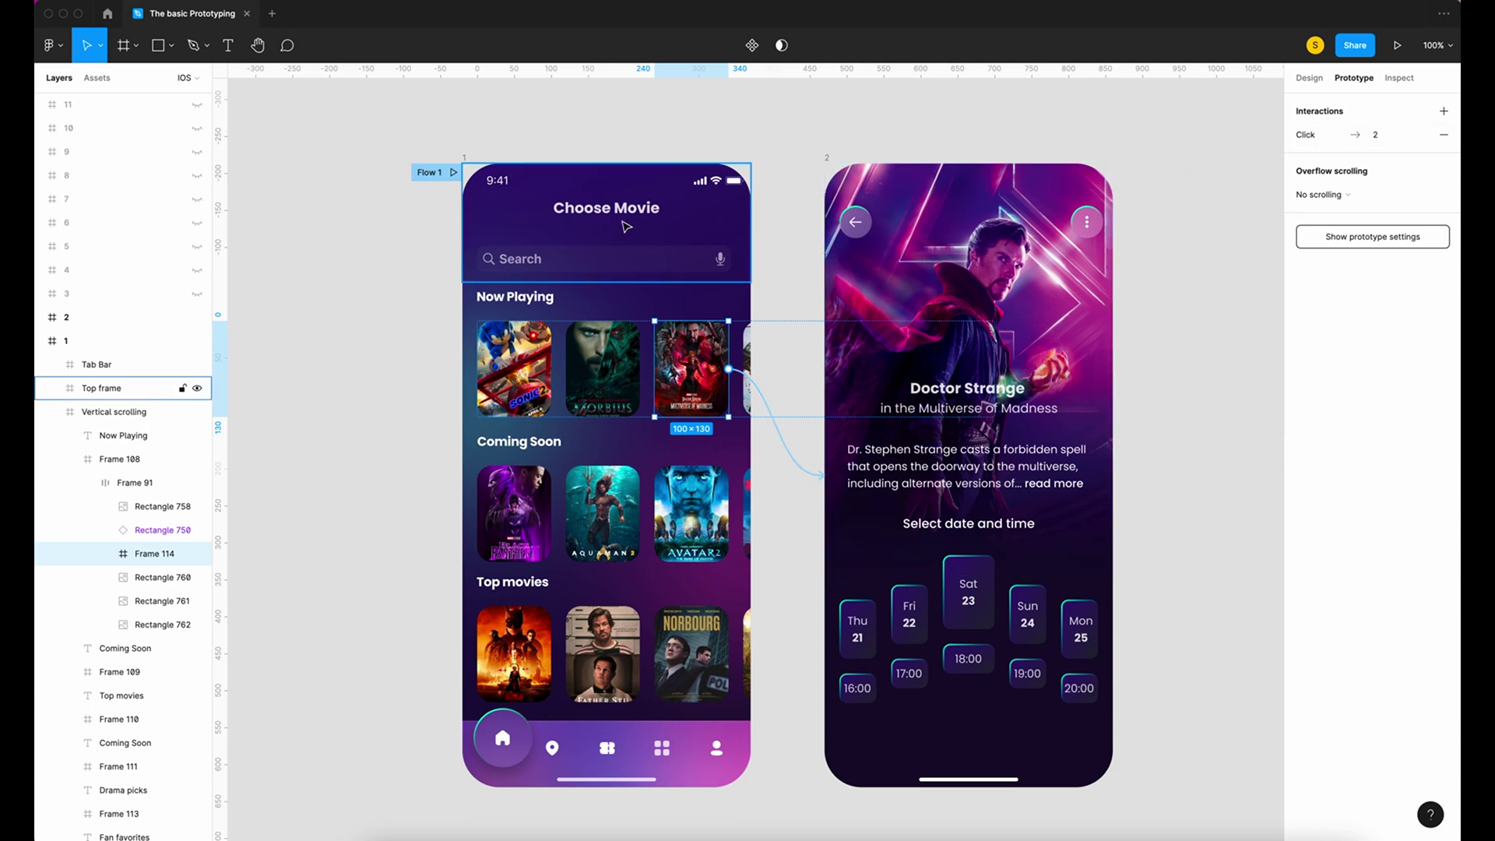
# Step: Link screen 2's back arrow to screen 1 with an On click, Navigate to interaction using Smart animate, Ease in and out, 300ms
pyautogui.doubleClick(863, 226)
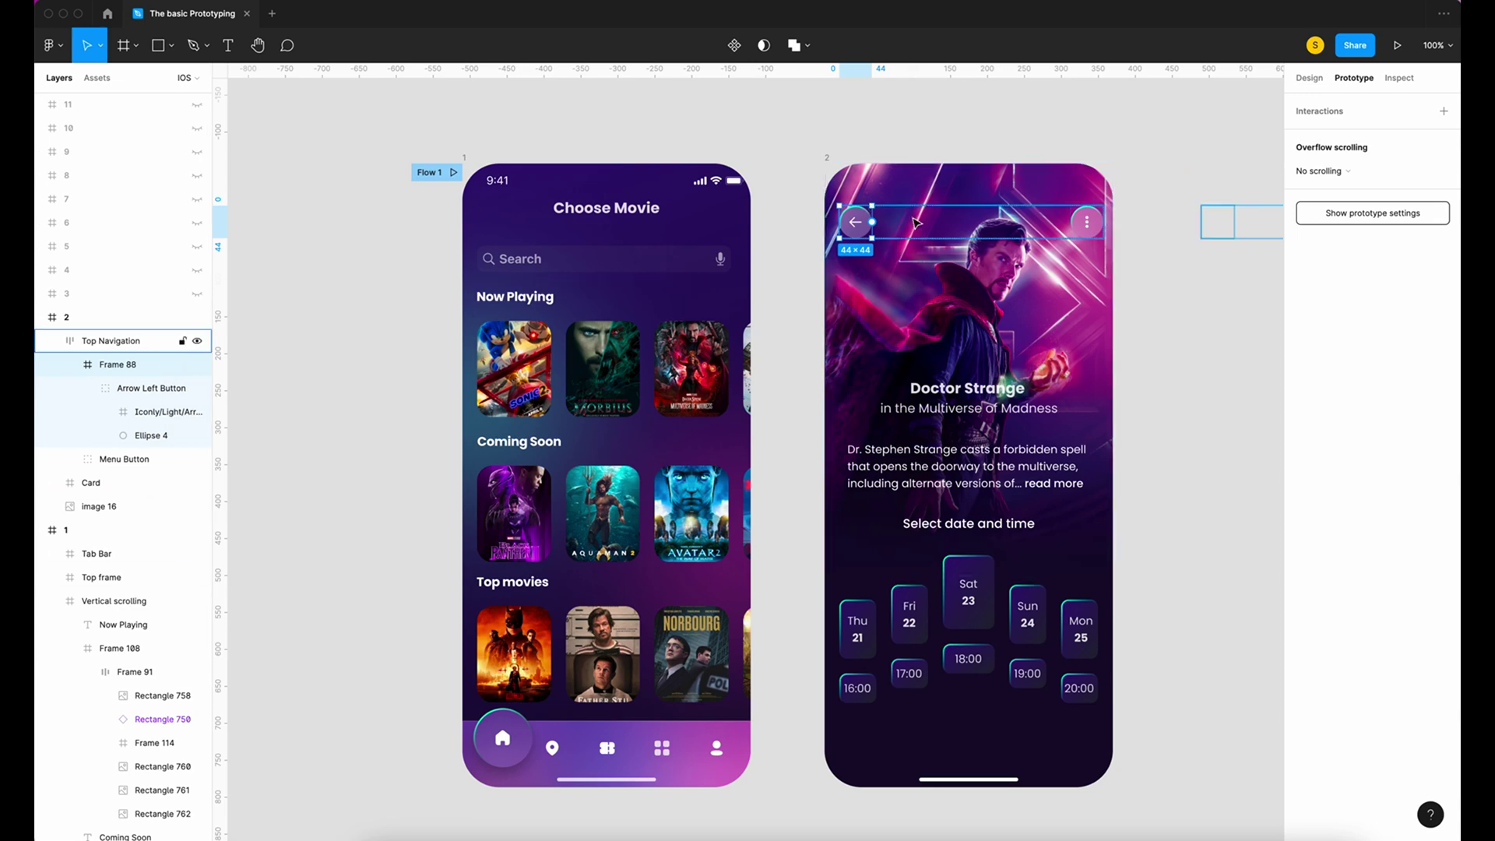
pyautogui.moveTo(872, 223); pyautogui.dragTo(741, 284)
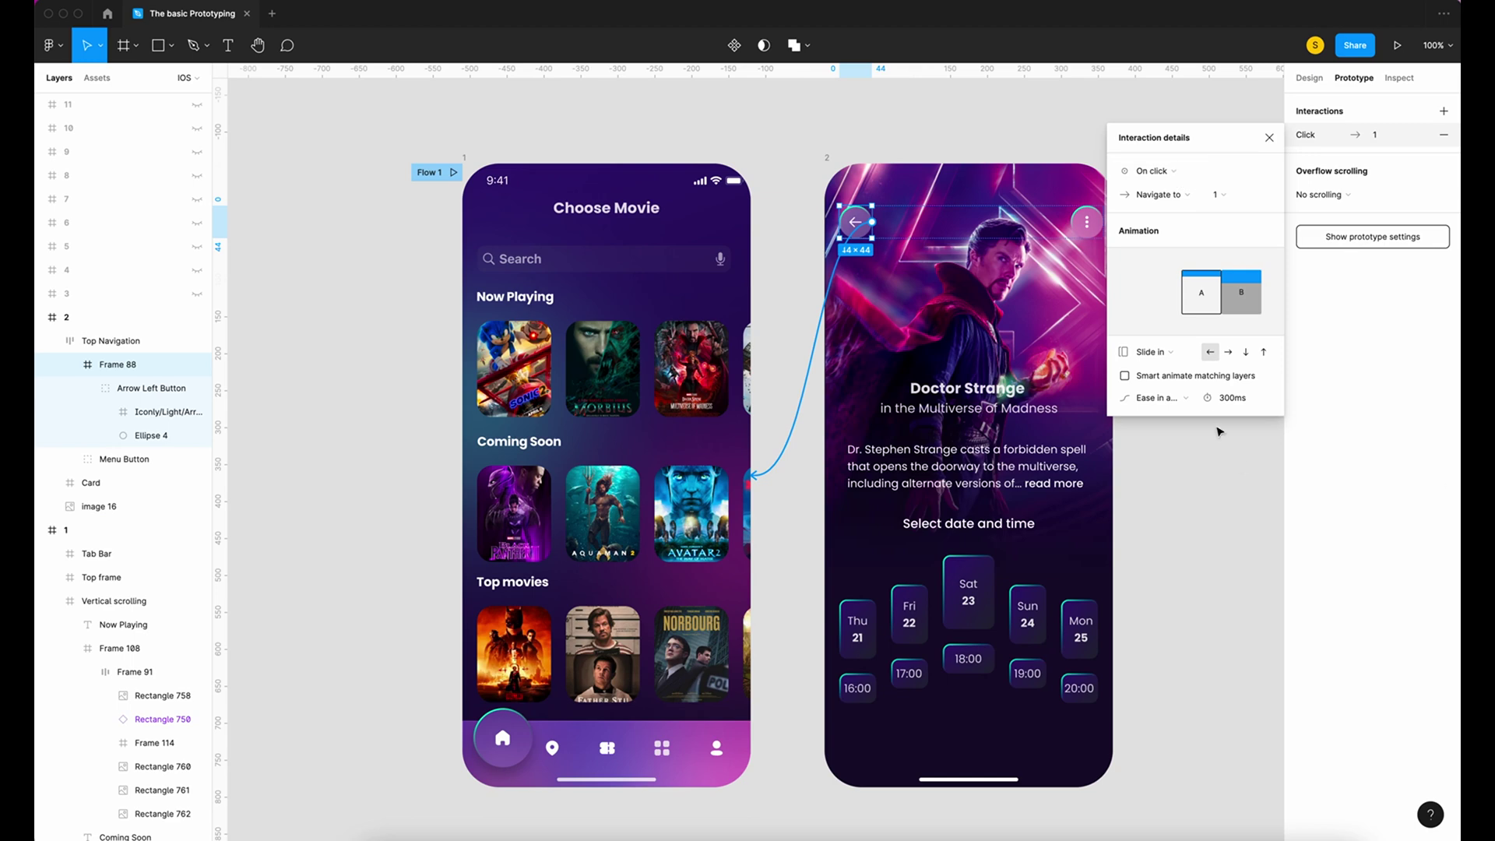
pyautogui.click(1150, 352)
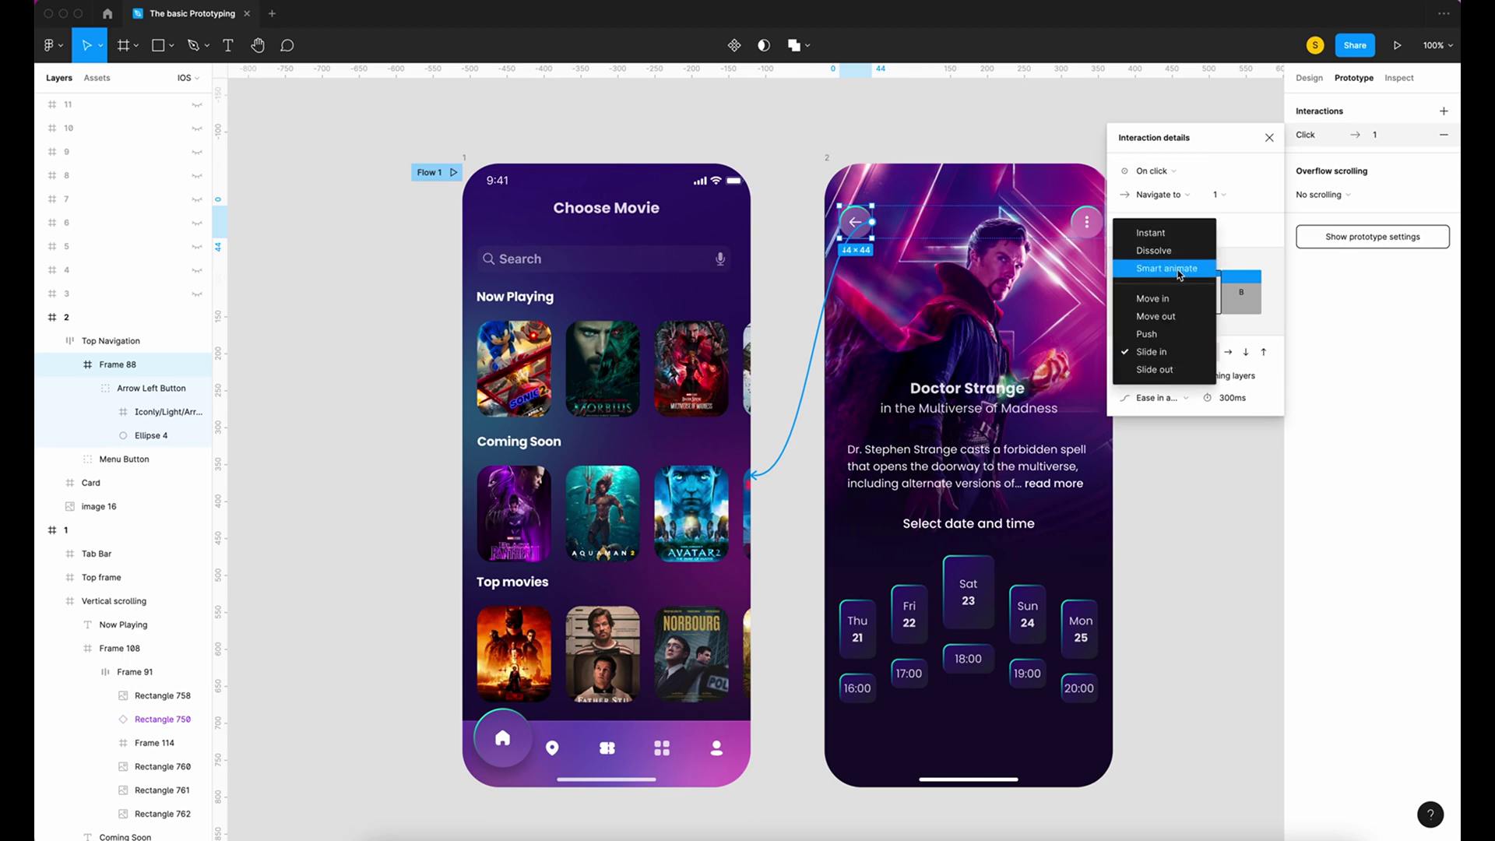
pyautogui.click(1190, 276)
pyautogui.click(1183, 376)
pyautogui.click(1191, 379)
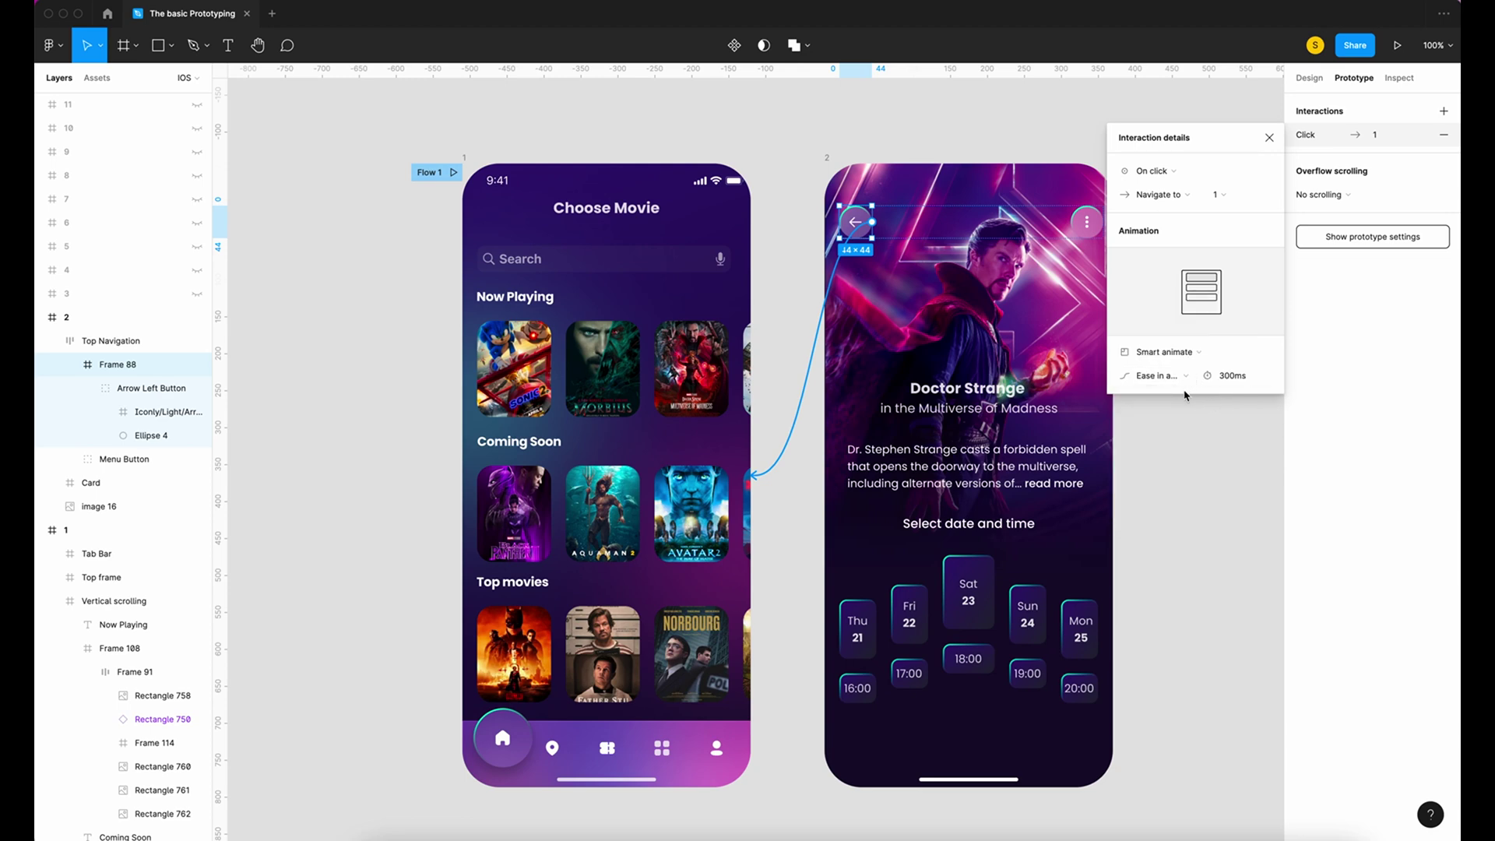
pyautogui.click(1241, 379)
pyautogui.press('Return')
pyautogui.click(1269, 137)
pyautogui.click(1211, 179)
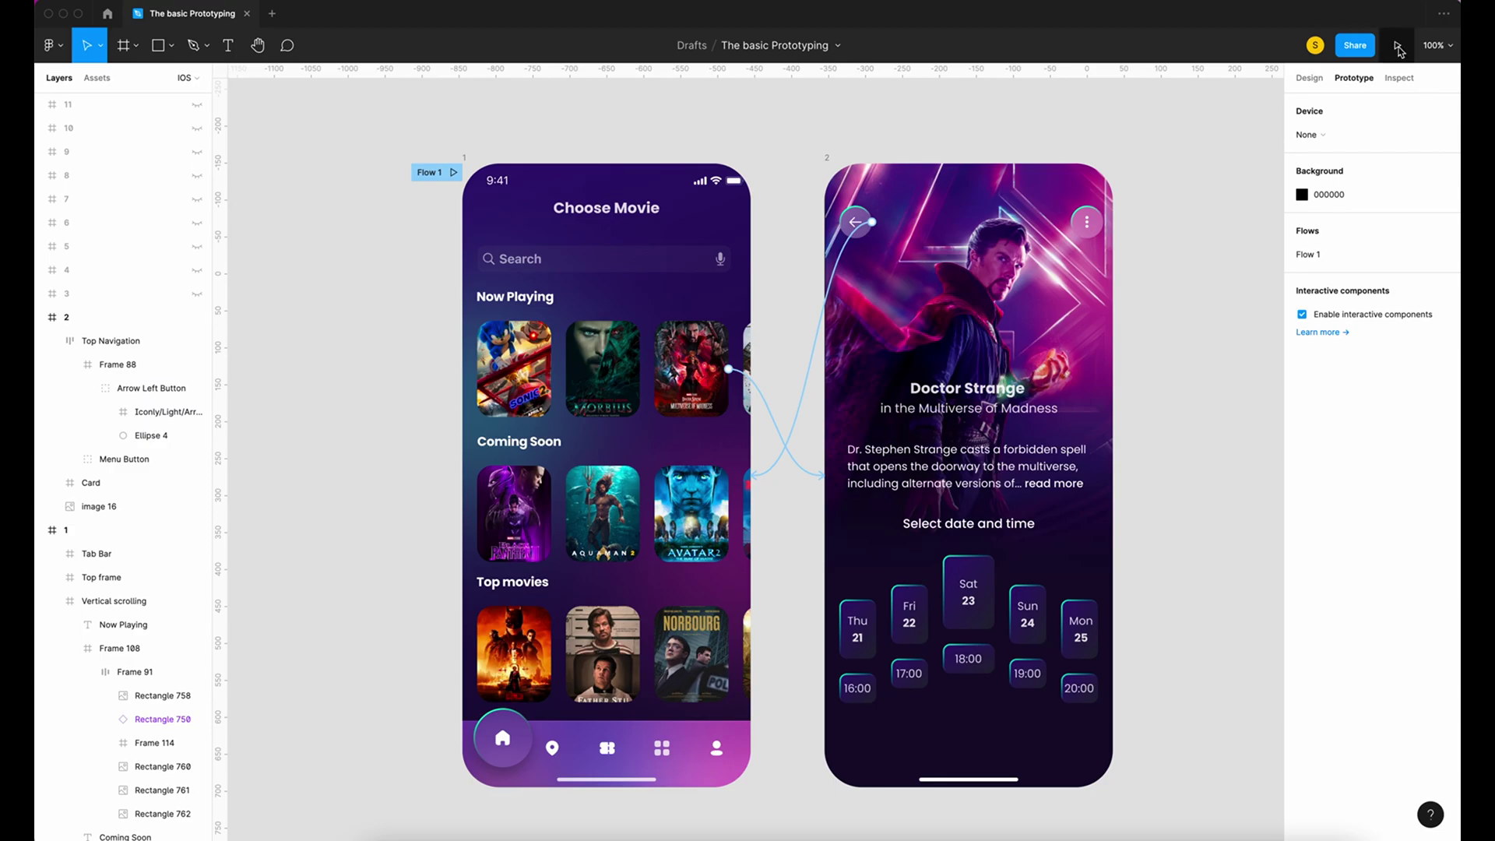
# Step: Preview the prototype, test the Doctor Strange poster link and the back arrow, and close the preview
pyautogui.click(1399, 48)
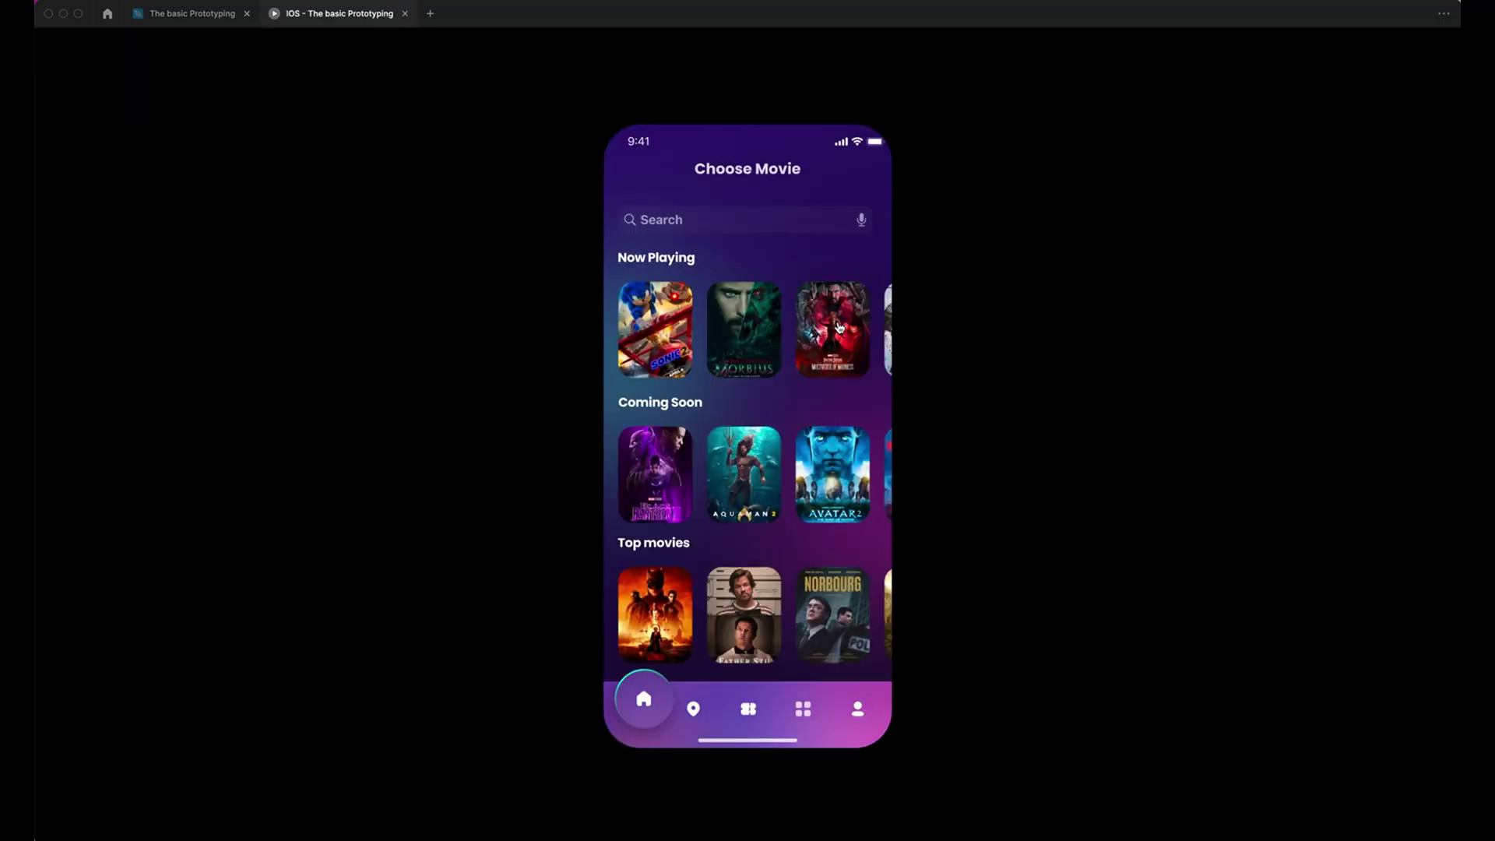
pyautogui.click(838, 328)
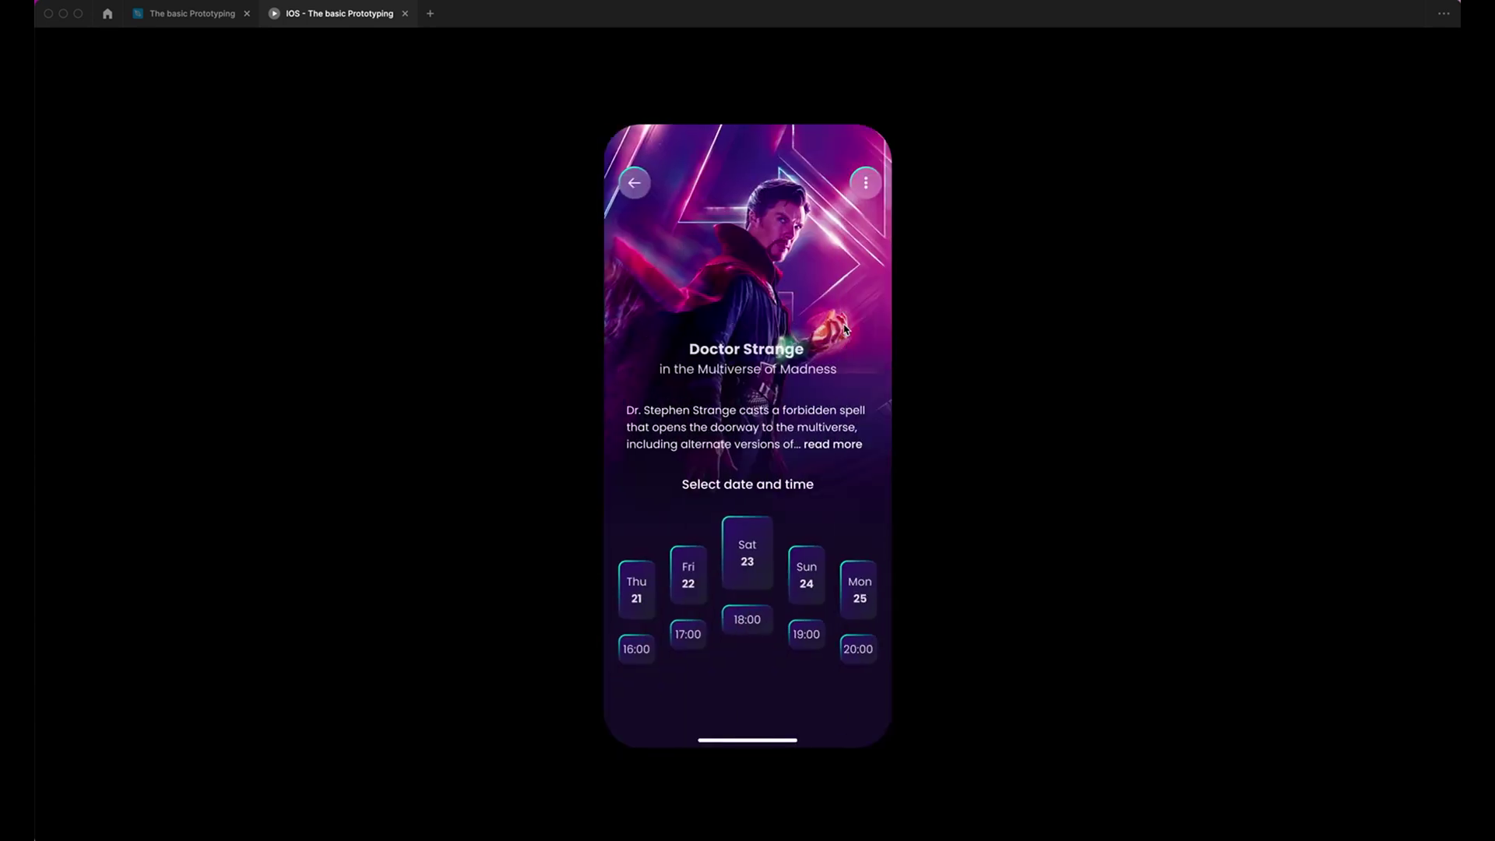
pyautogui.click(636, 185)
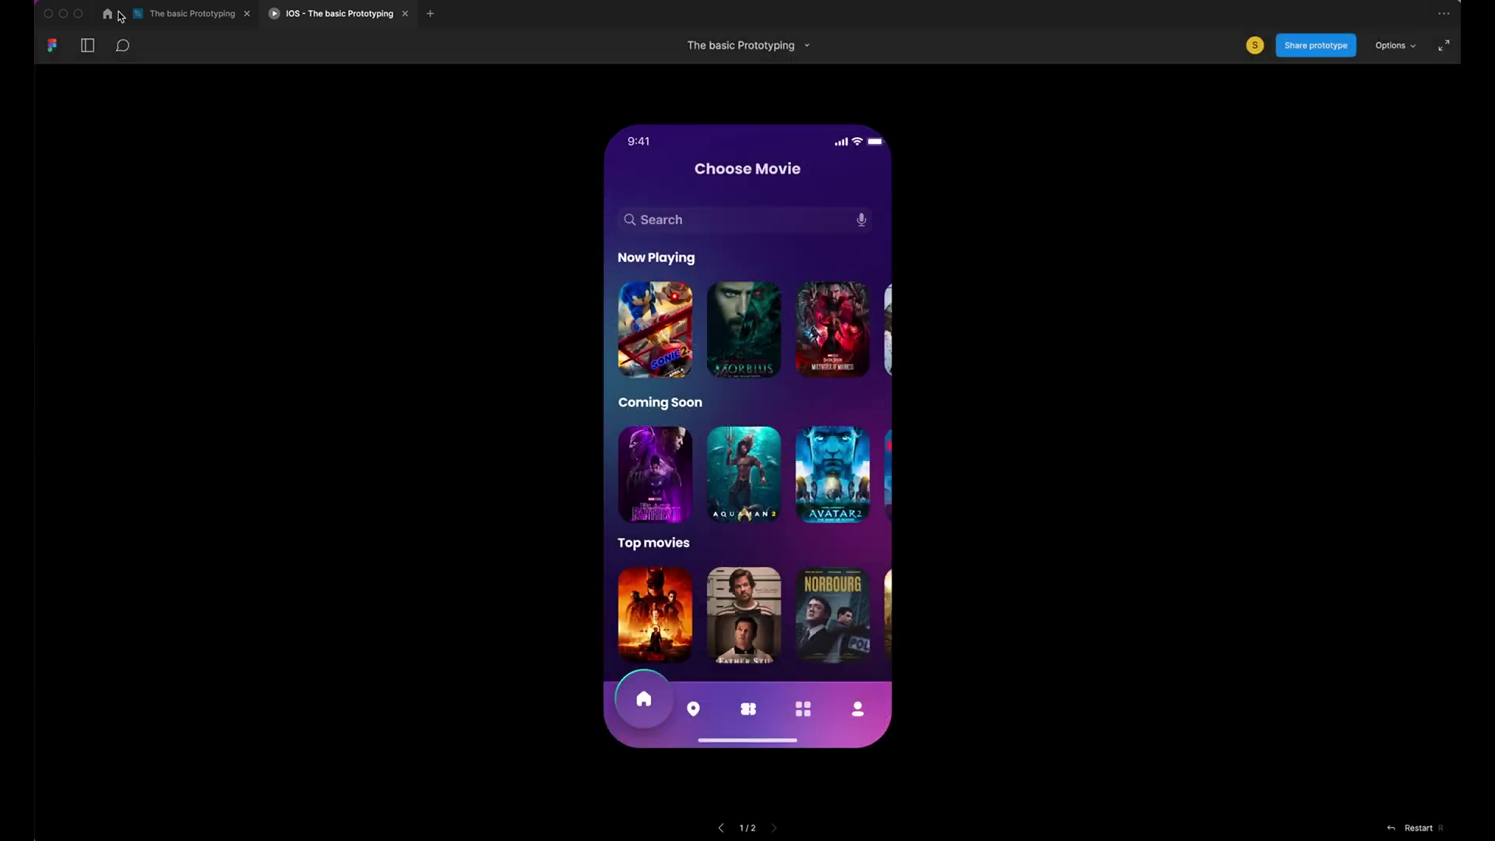
pyautogui.click(405, 14)
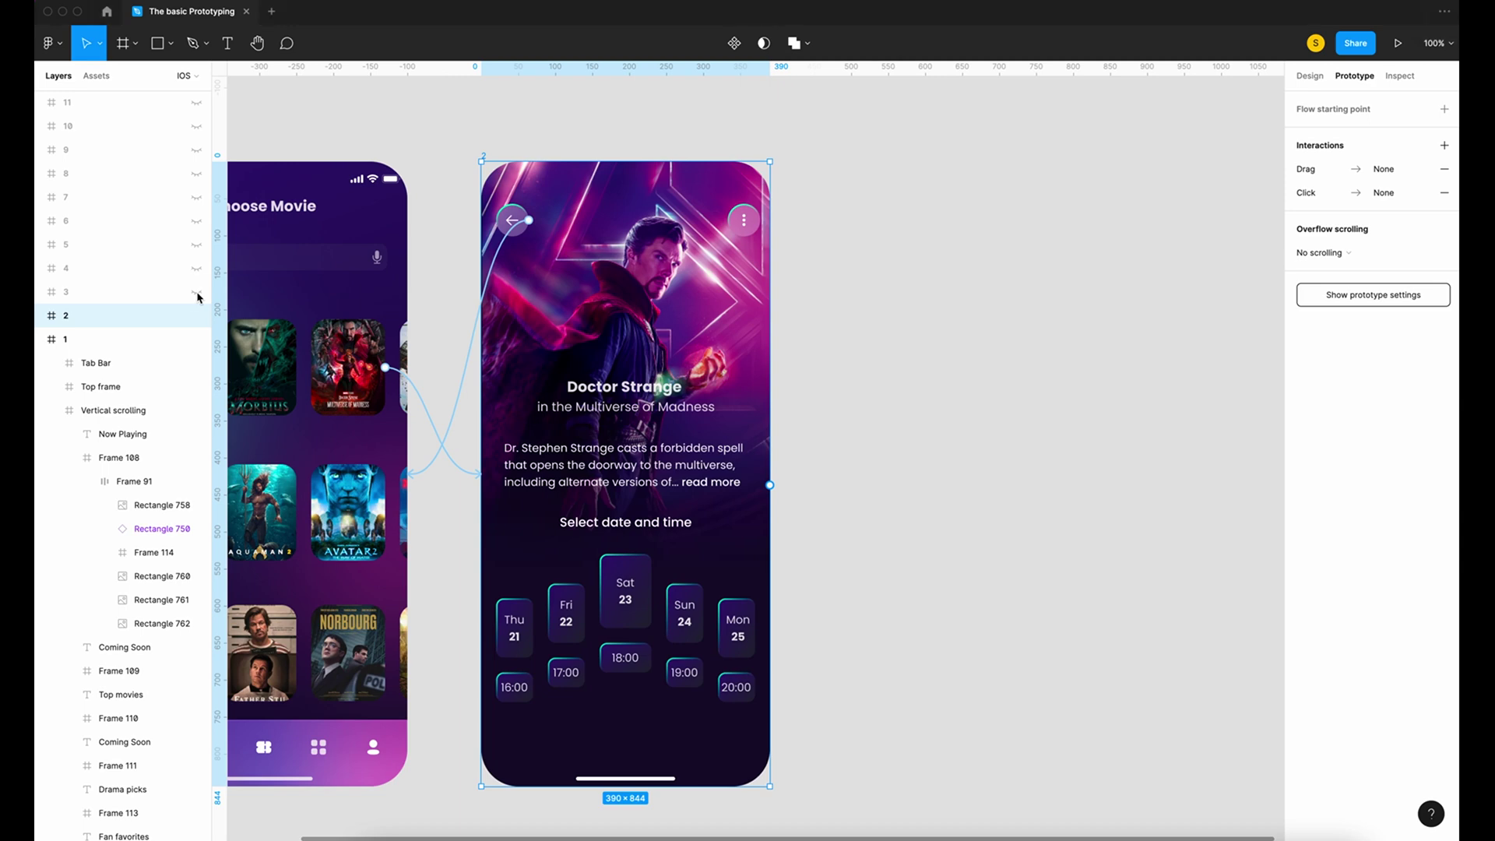
# Step: Unhide screens 3, 4 and 5 and bring all five screens into view
pyautogui.moveTo(197, 292); pyautogui.dragTo(197, 245)
pyautogui.hotkey('shift', '1')
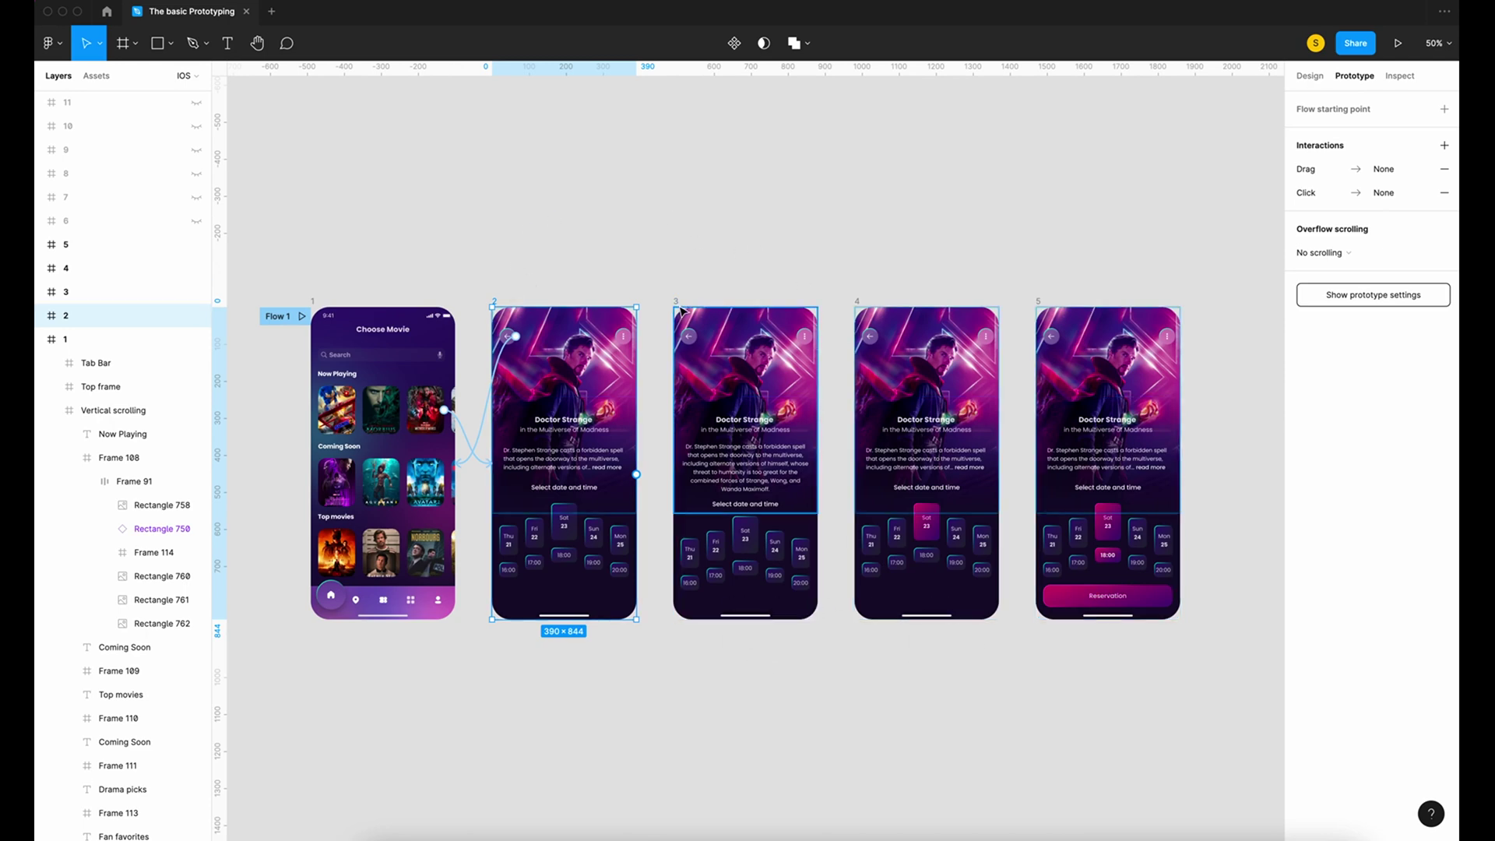
pyautogui.click(1029, 577)
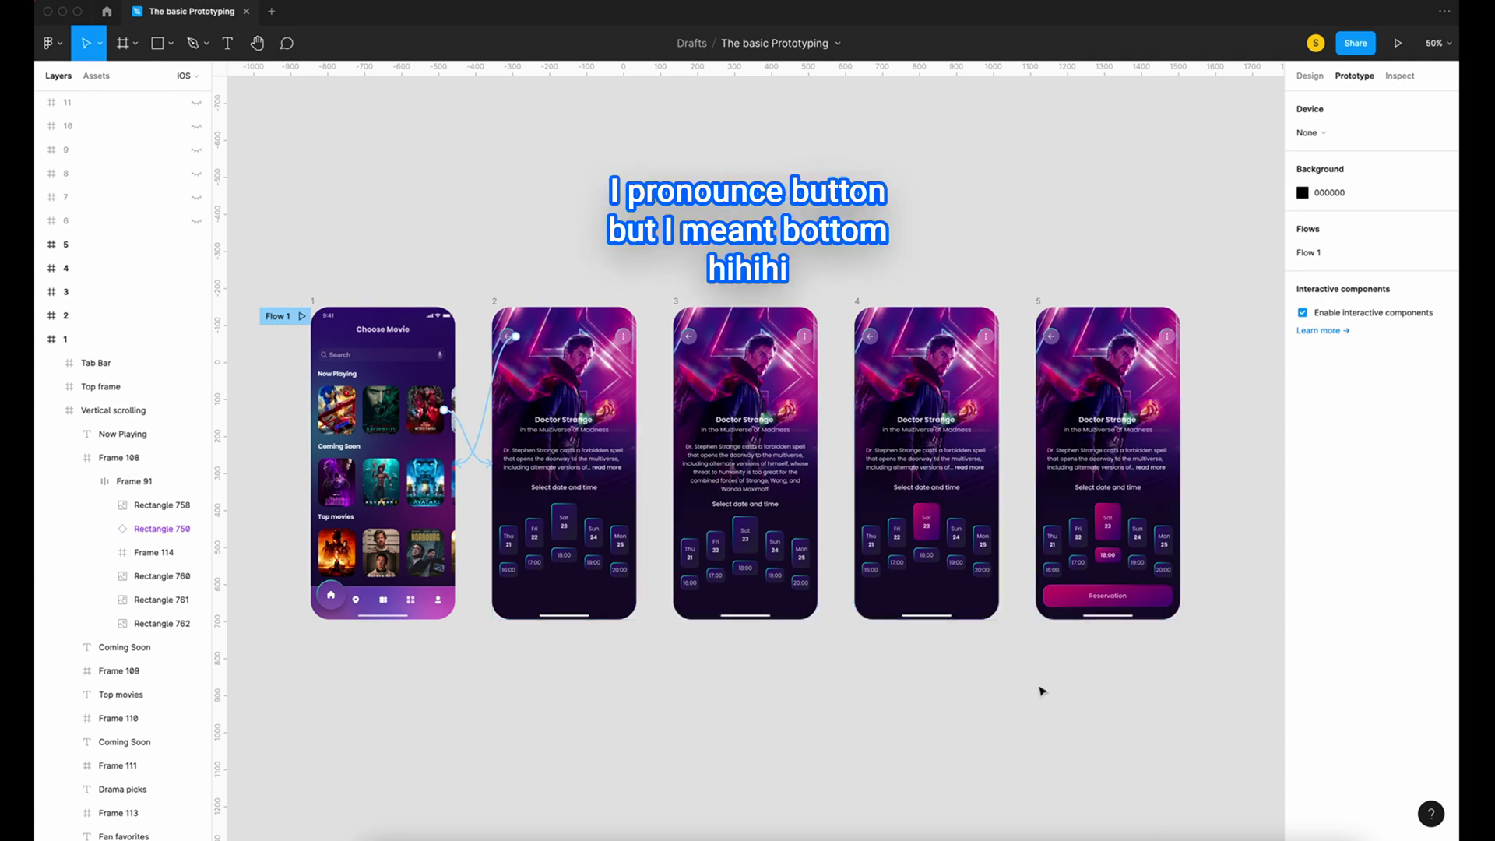
# Step: Link the framed description text on screen 2 to screen 3 with an On click, Navigate to interaction using Smart animate
pyautogui.click(493, 300)
pyautogui.scroll(5, 494, 301)
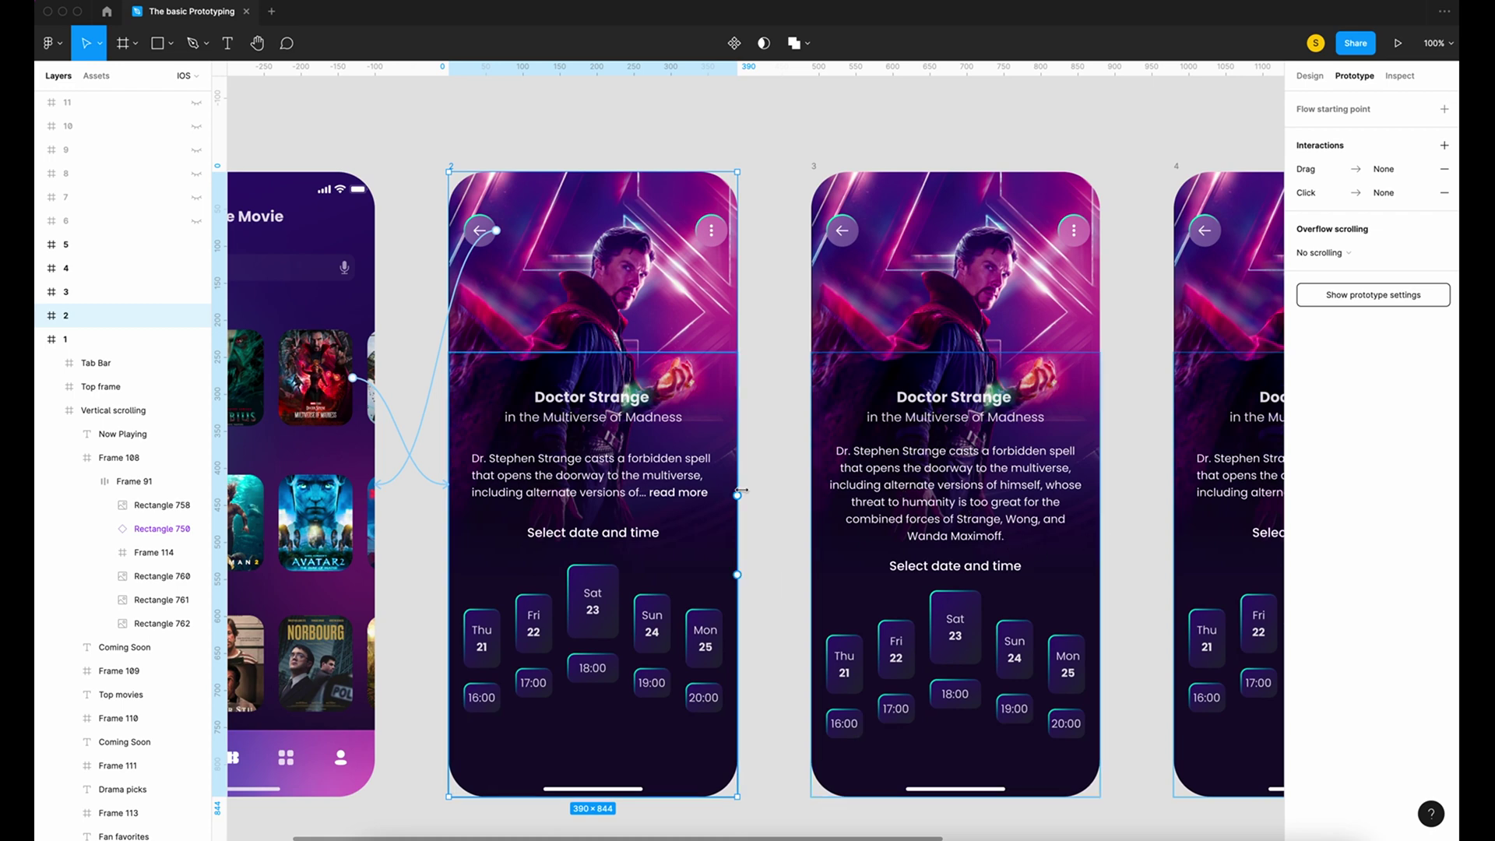
pyautogui.doubleClick(701, 492)
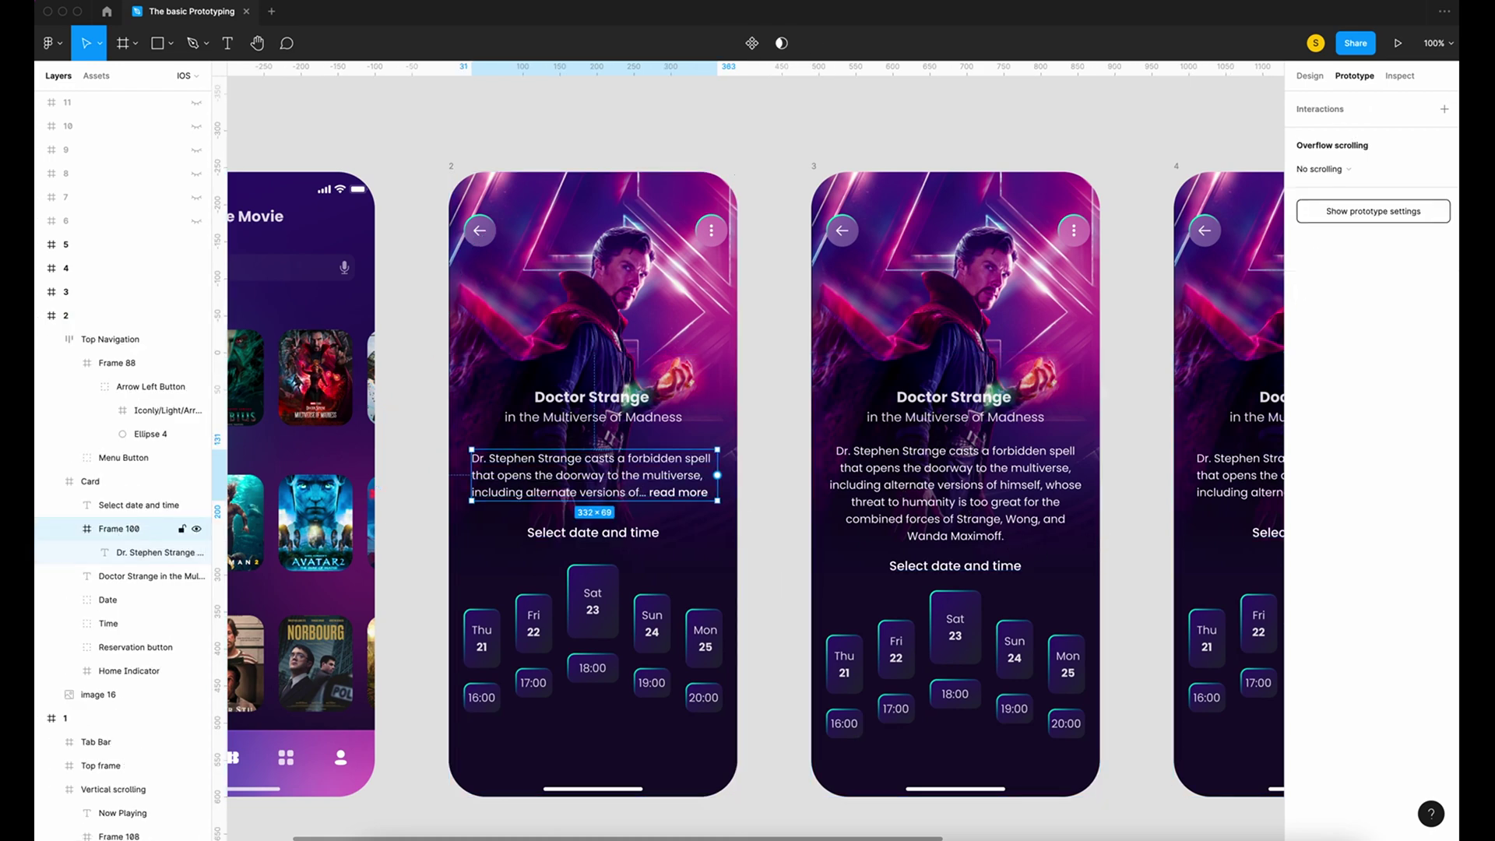
pyautogui.moveTo(717, 475); pyautogui.dragTo(819, 518)
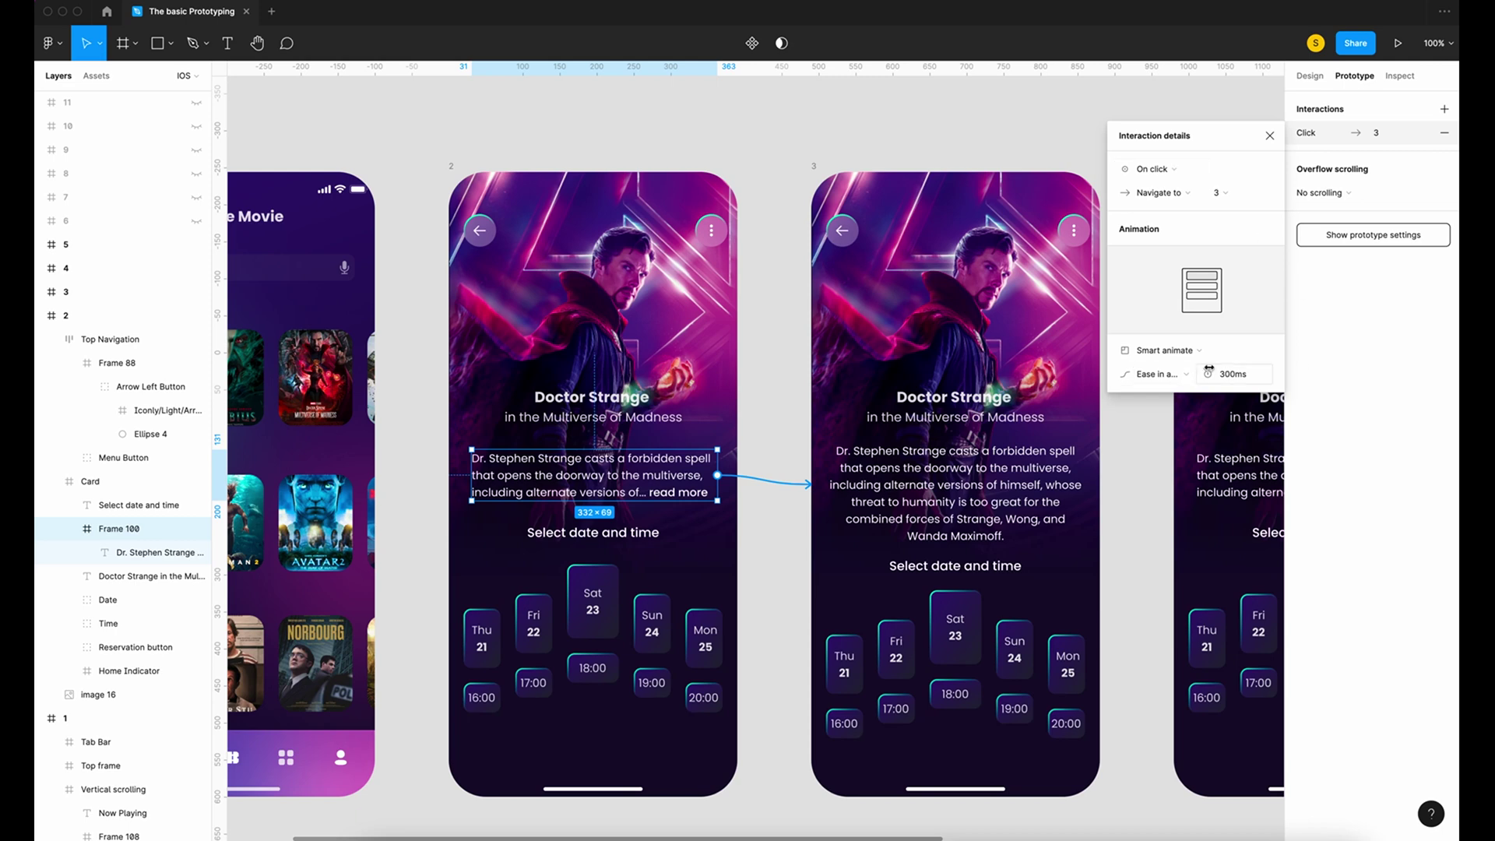
pyautogui.click(1184, 377)
pyautogui.click(1184, 377)
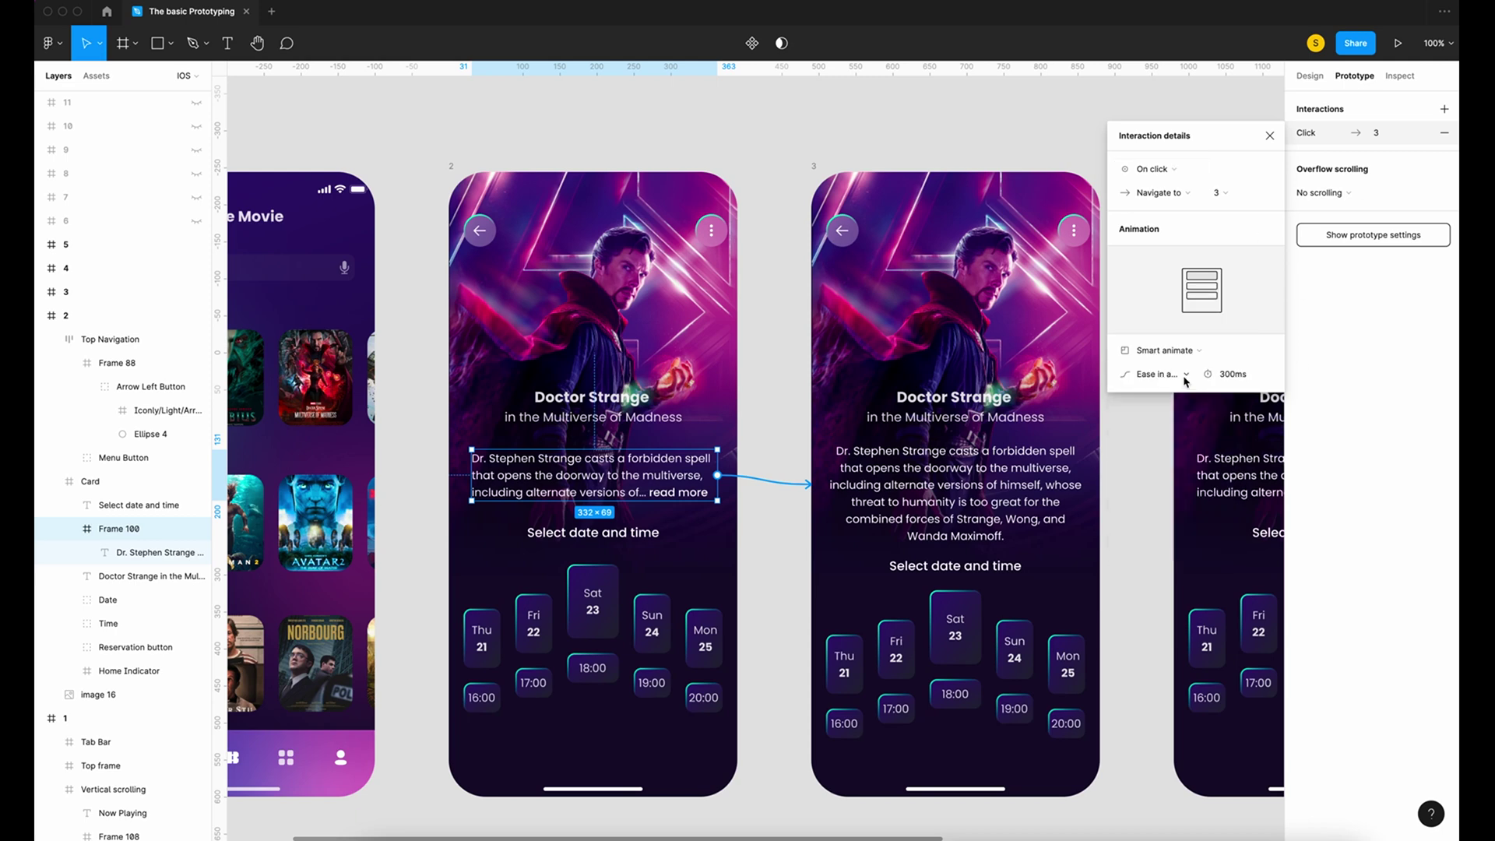
pyautogui.click(1270, 137)
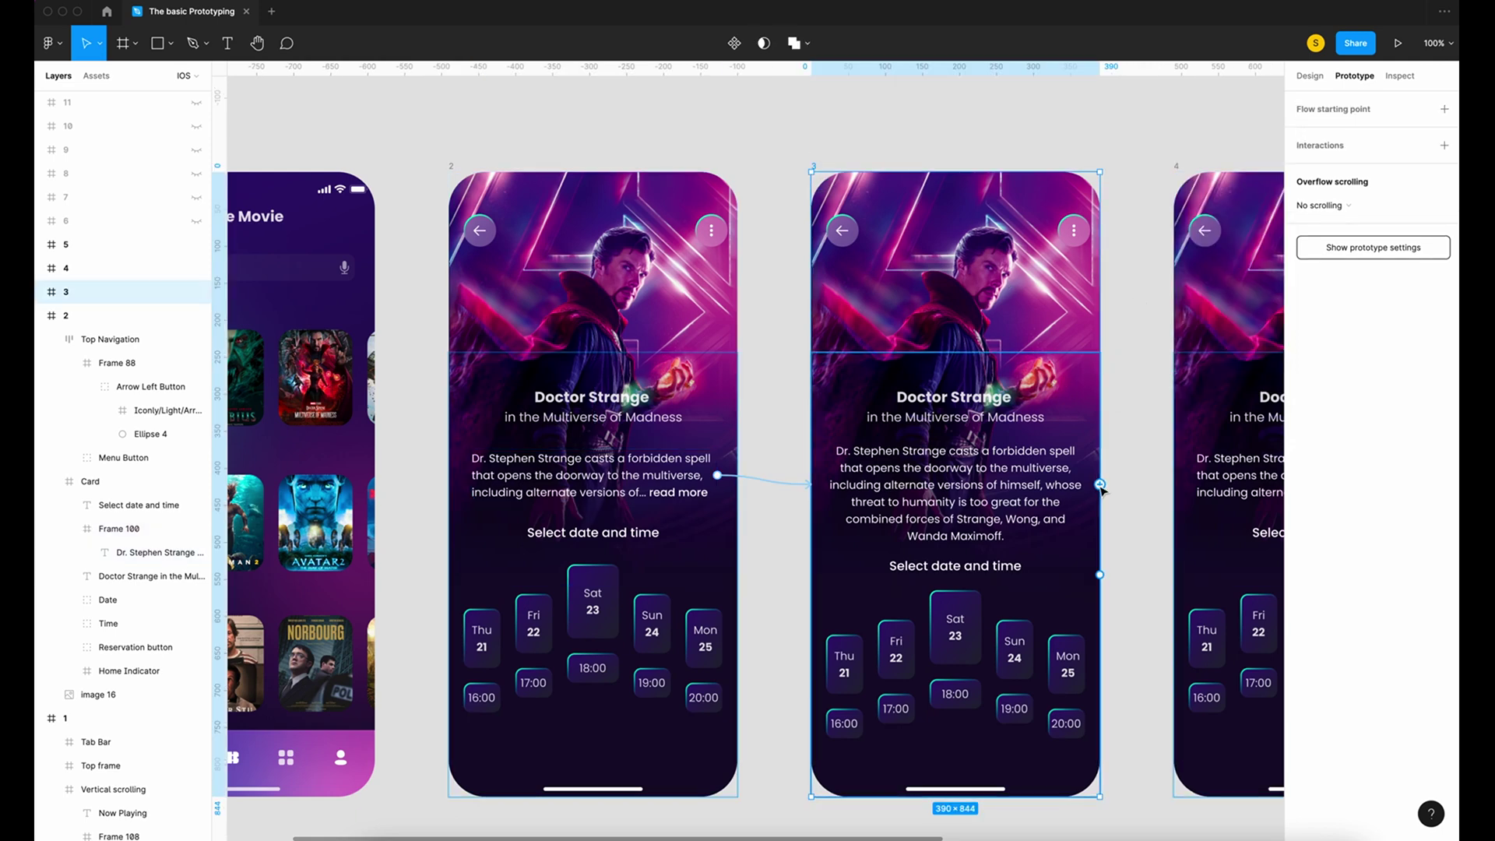
# Step: Link the whole of screen 3 back to screen 2 on click, using Smart animate with Ease in and out easing
pyautogui.moveTo(1099, 484); pyautogui.dragTo(738, 573)
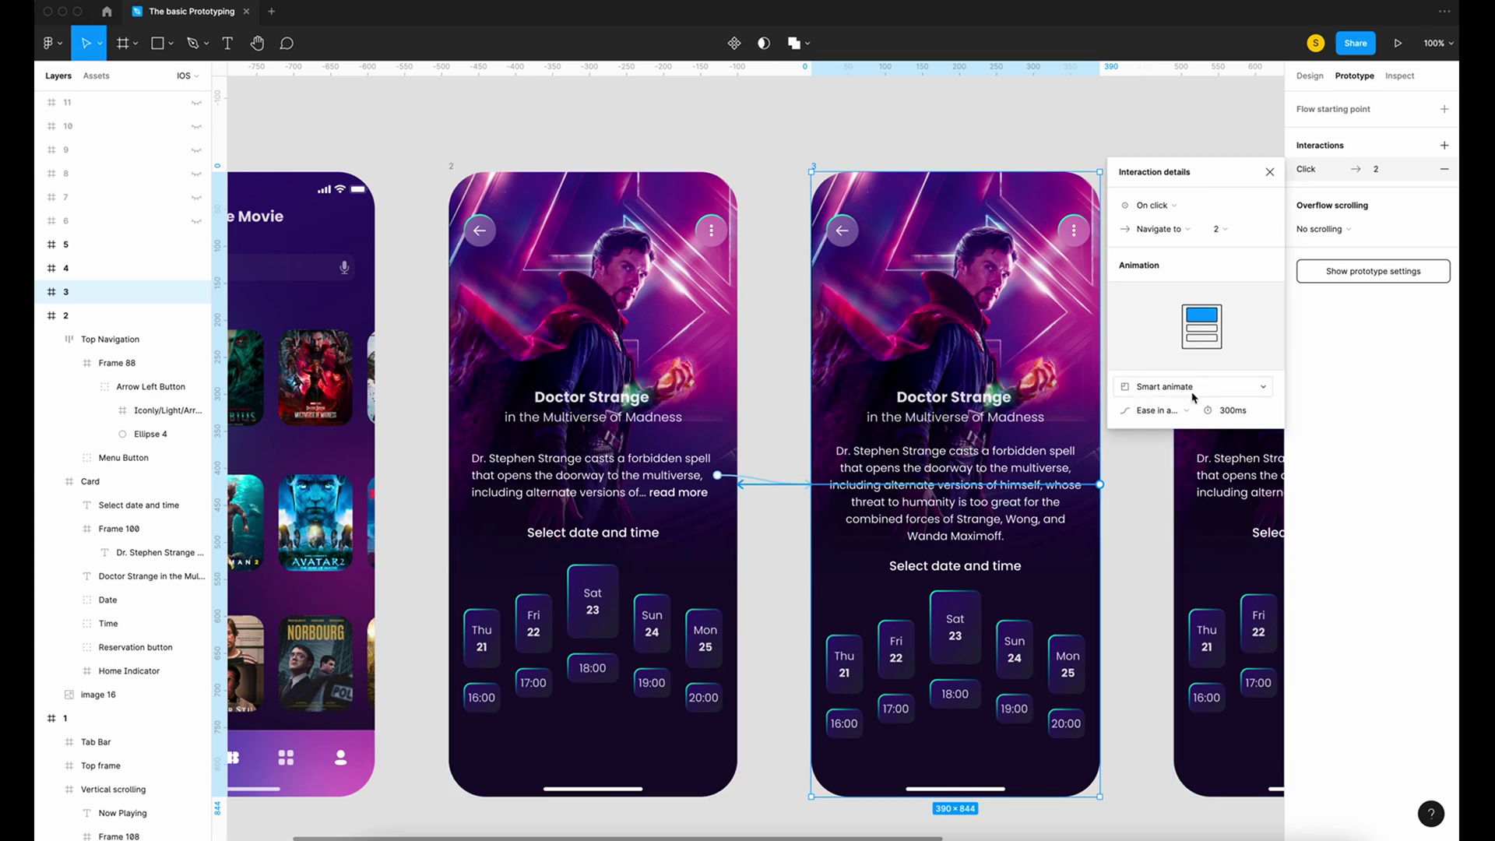
pyautogui.click(1184, 417)
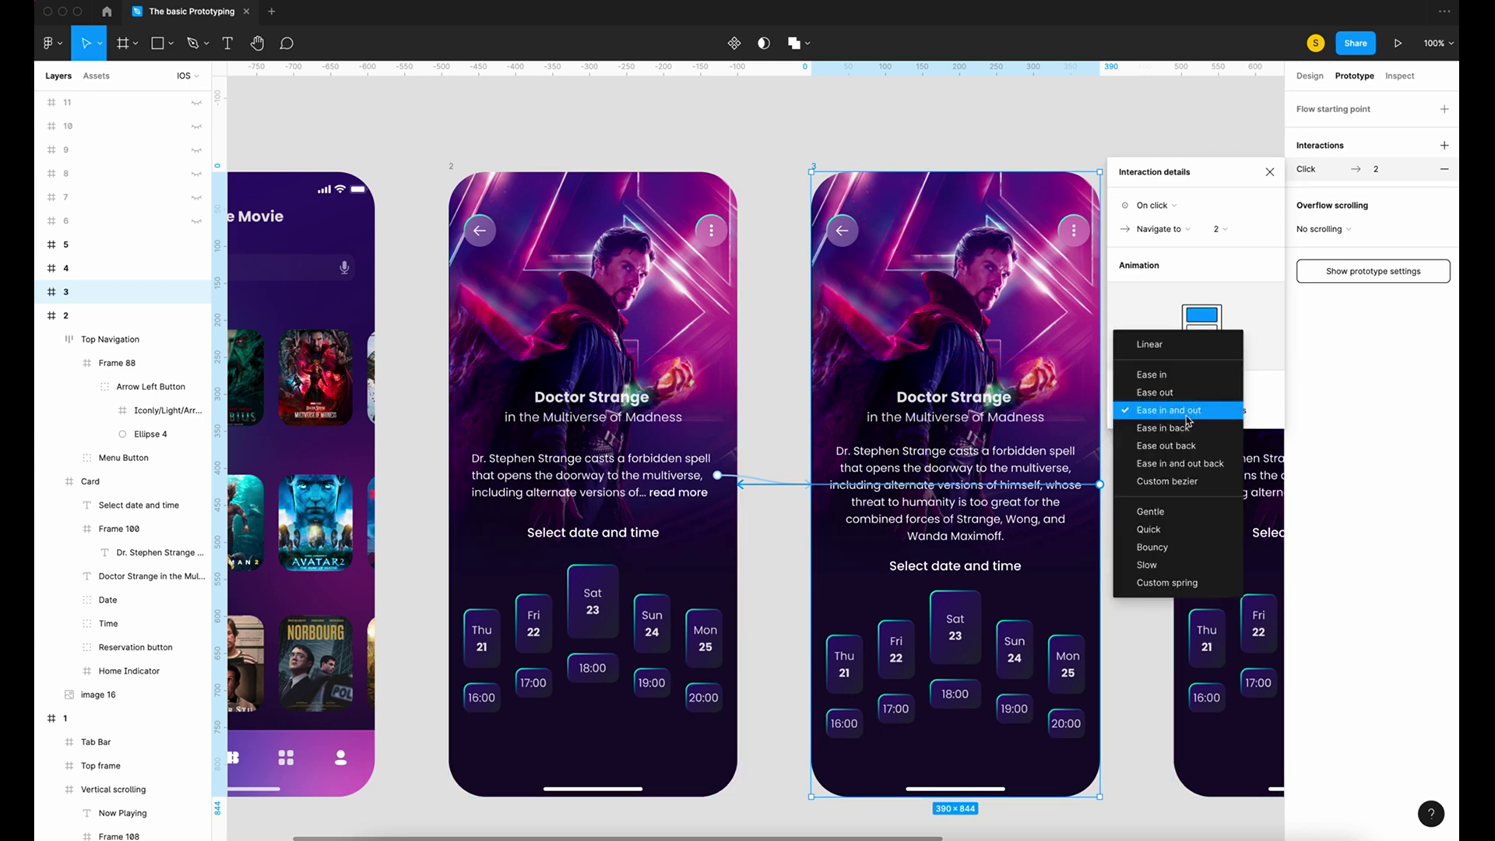
pyautogui.click(1187, 418)
pyautogui.click(1269, 172)
pyautogui.click(1098, 133)
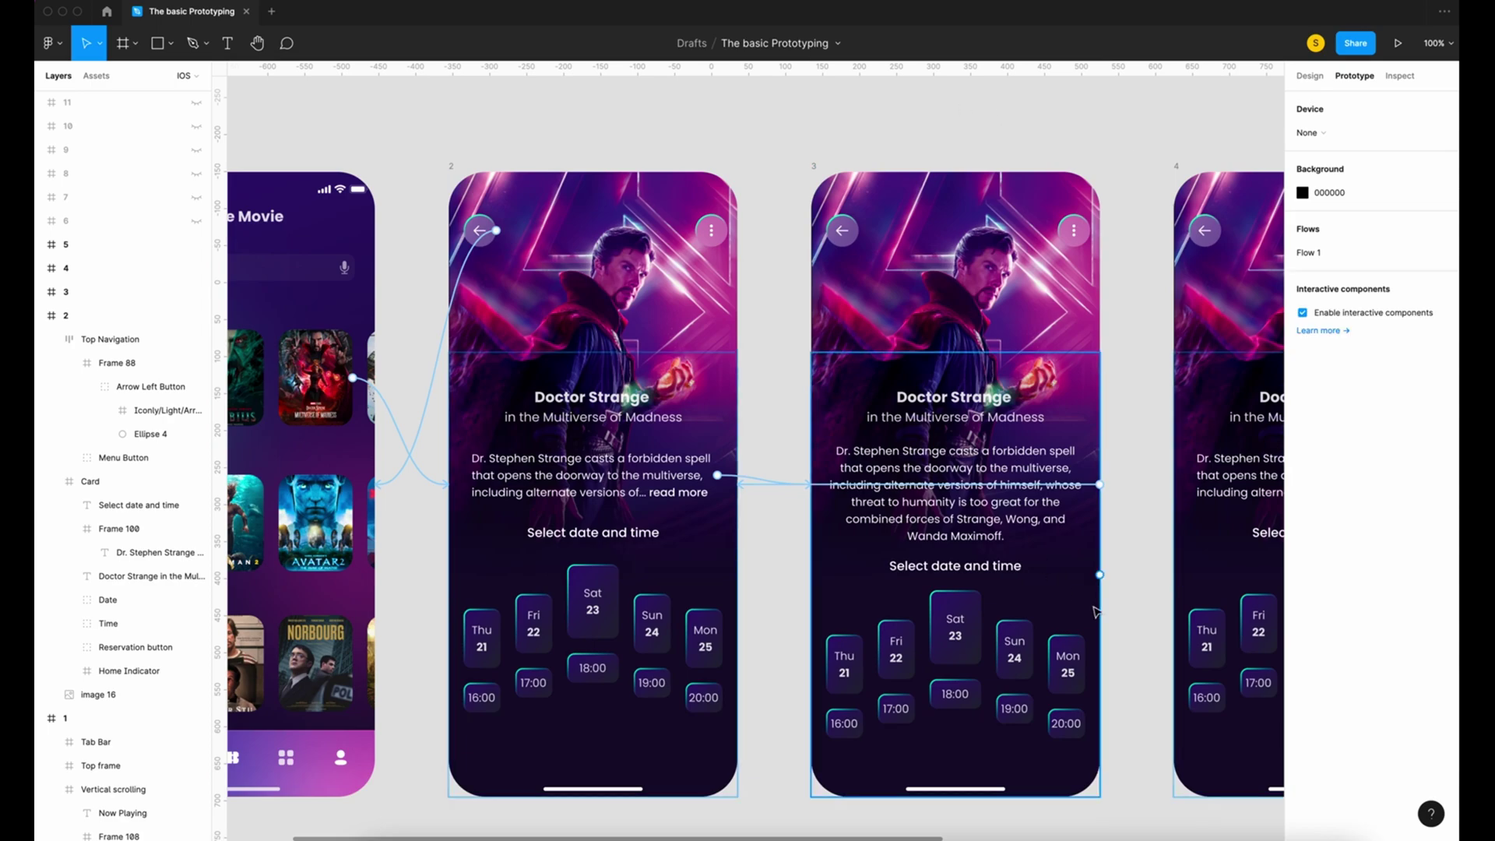
# Step: Preview the prototype, test expanding and collapsing the Doctor Strange description, and close the preview
pyautogui.click(1398, 43)
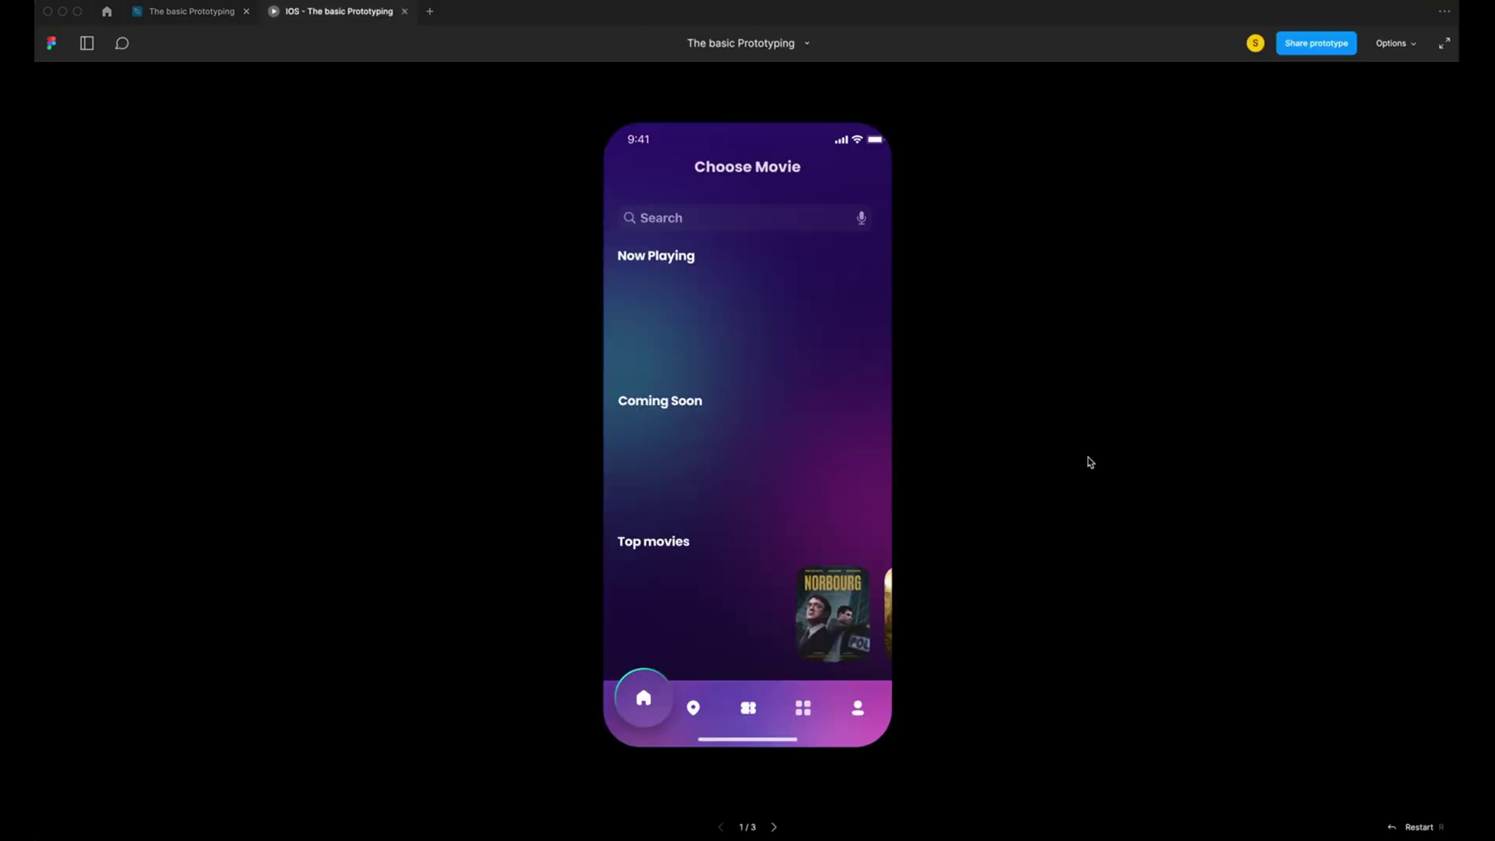
pyautogui.click(833, 341)
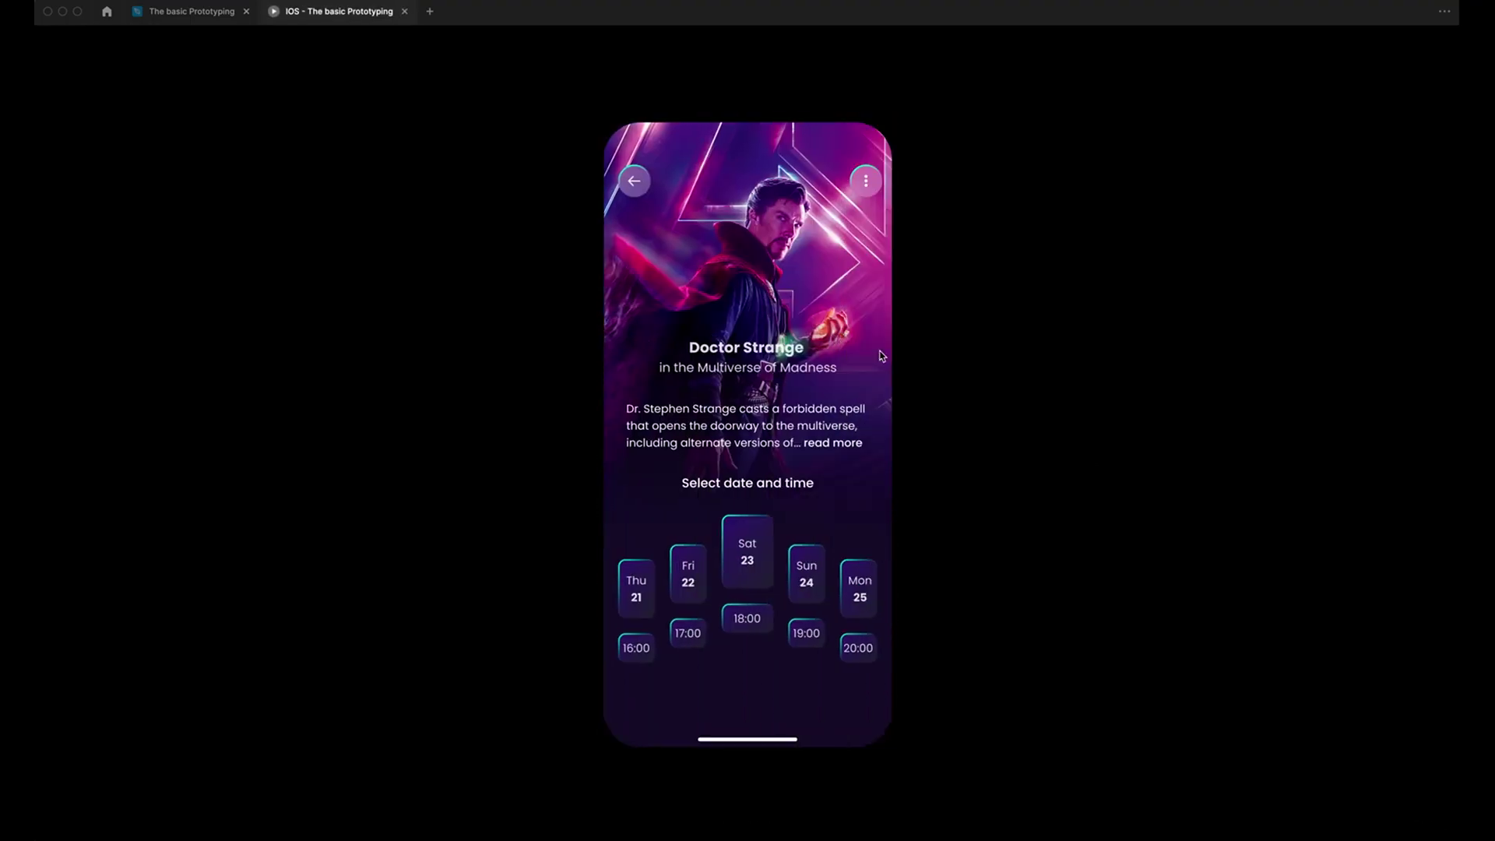
pyautogui.click(843, 446)
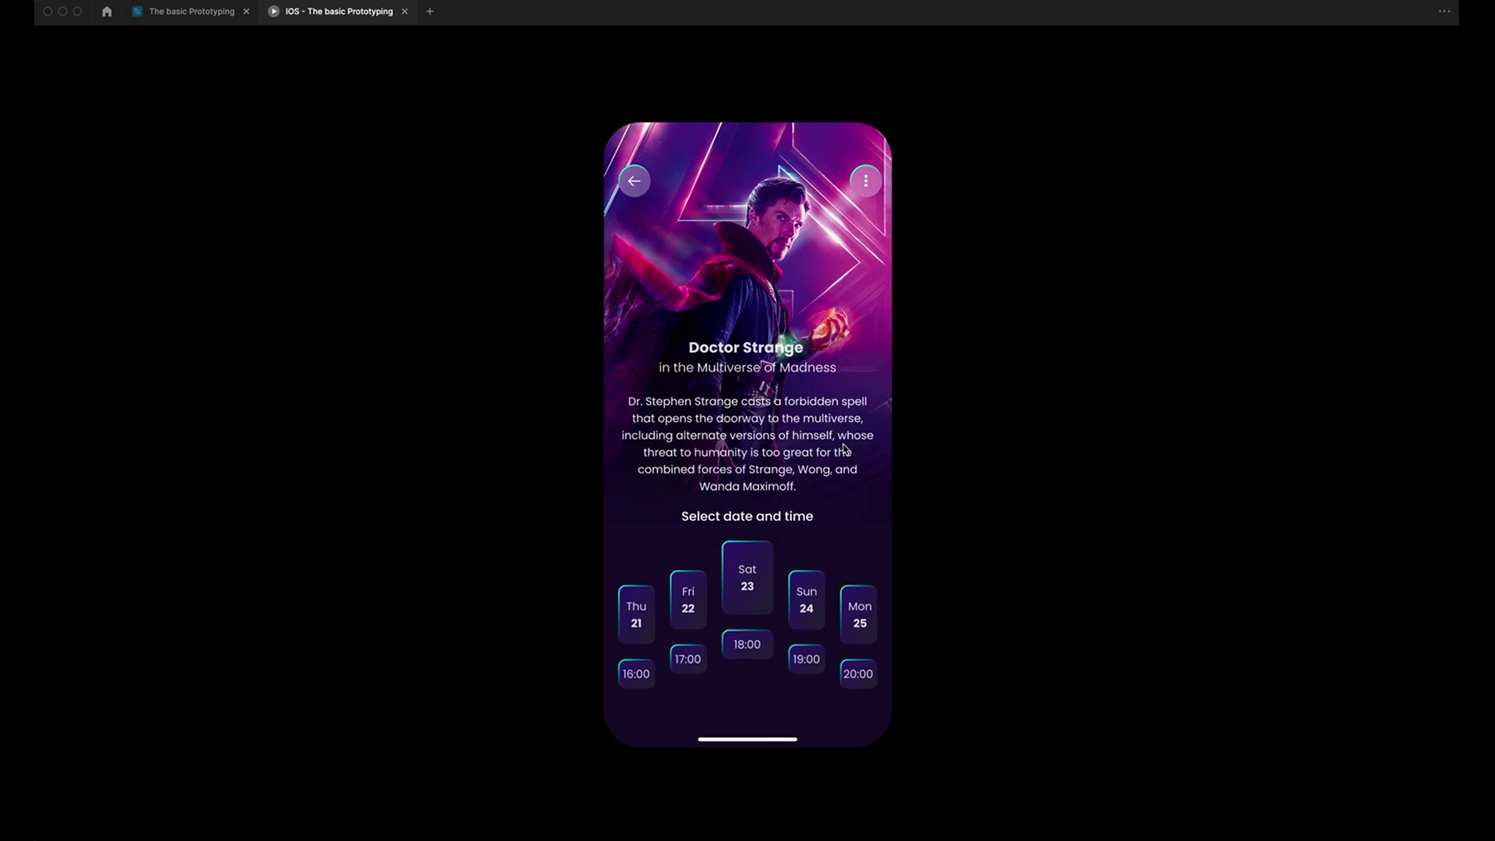
pyautogui.click(843, 448)
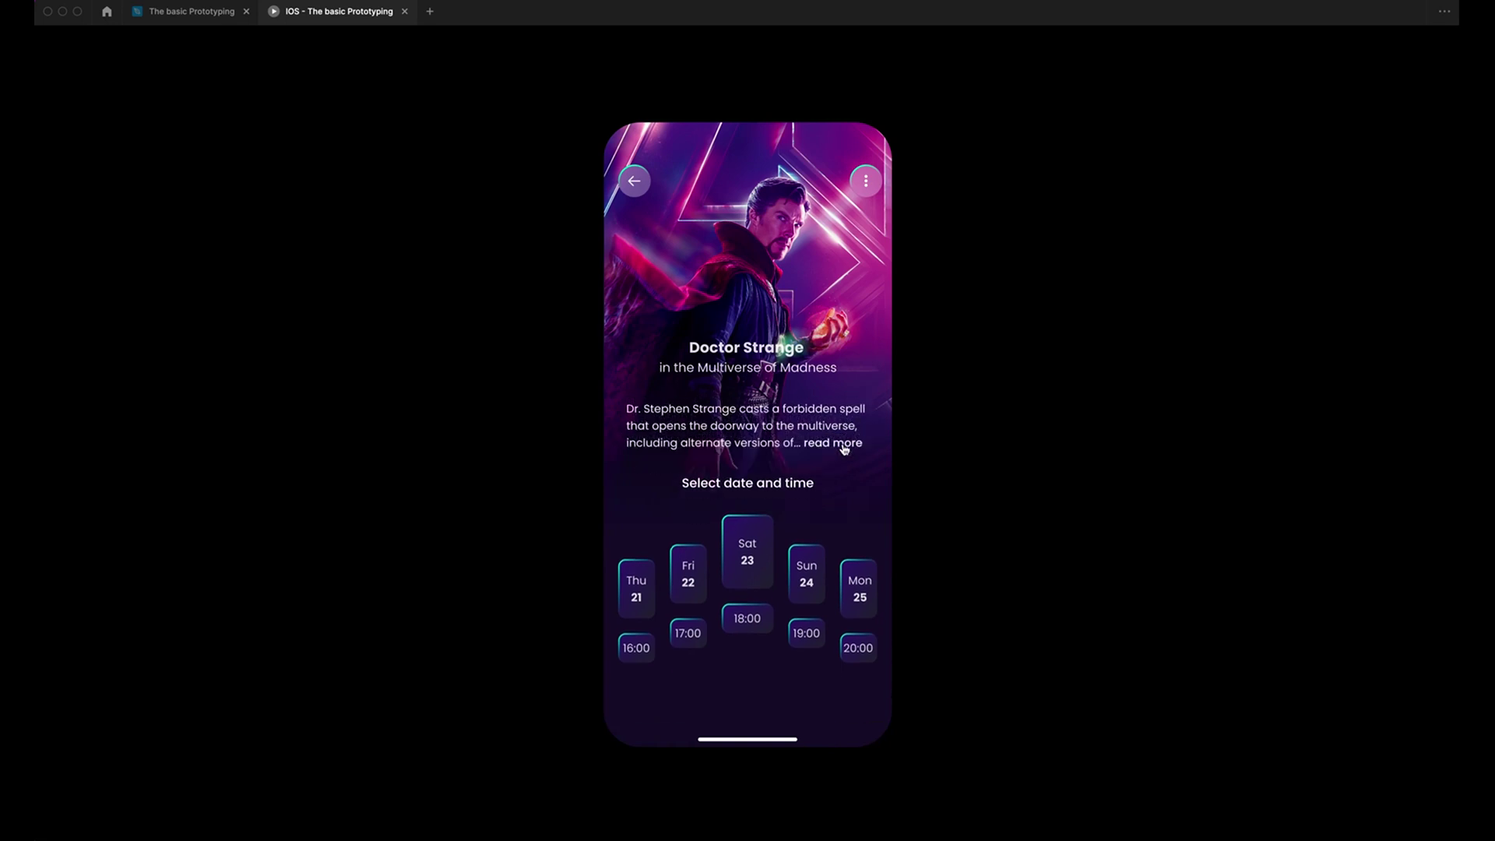
pyautogui.click(404, 11)
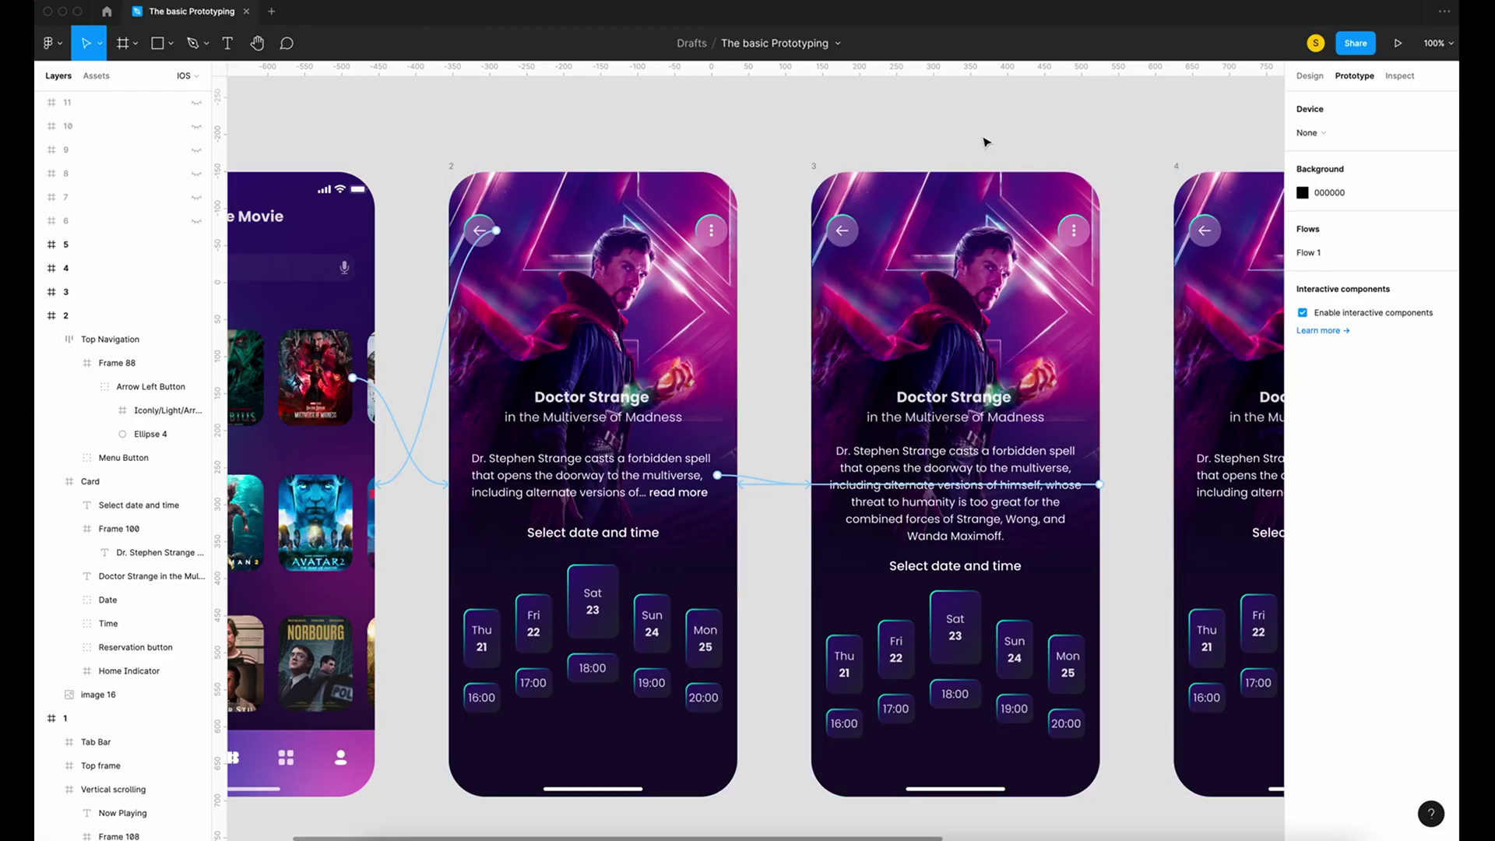
# Step: Link the framed Sat 23 date on screen 3 to screen 4 with an On click, Navigate to interaction using Smart animate
pyautogui.hscroll(10, 983, 142)
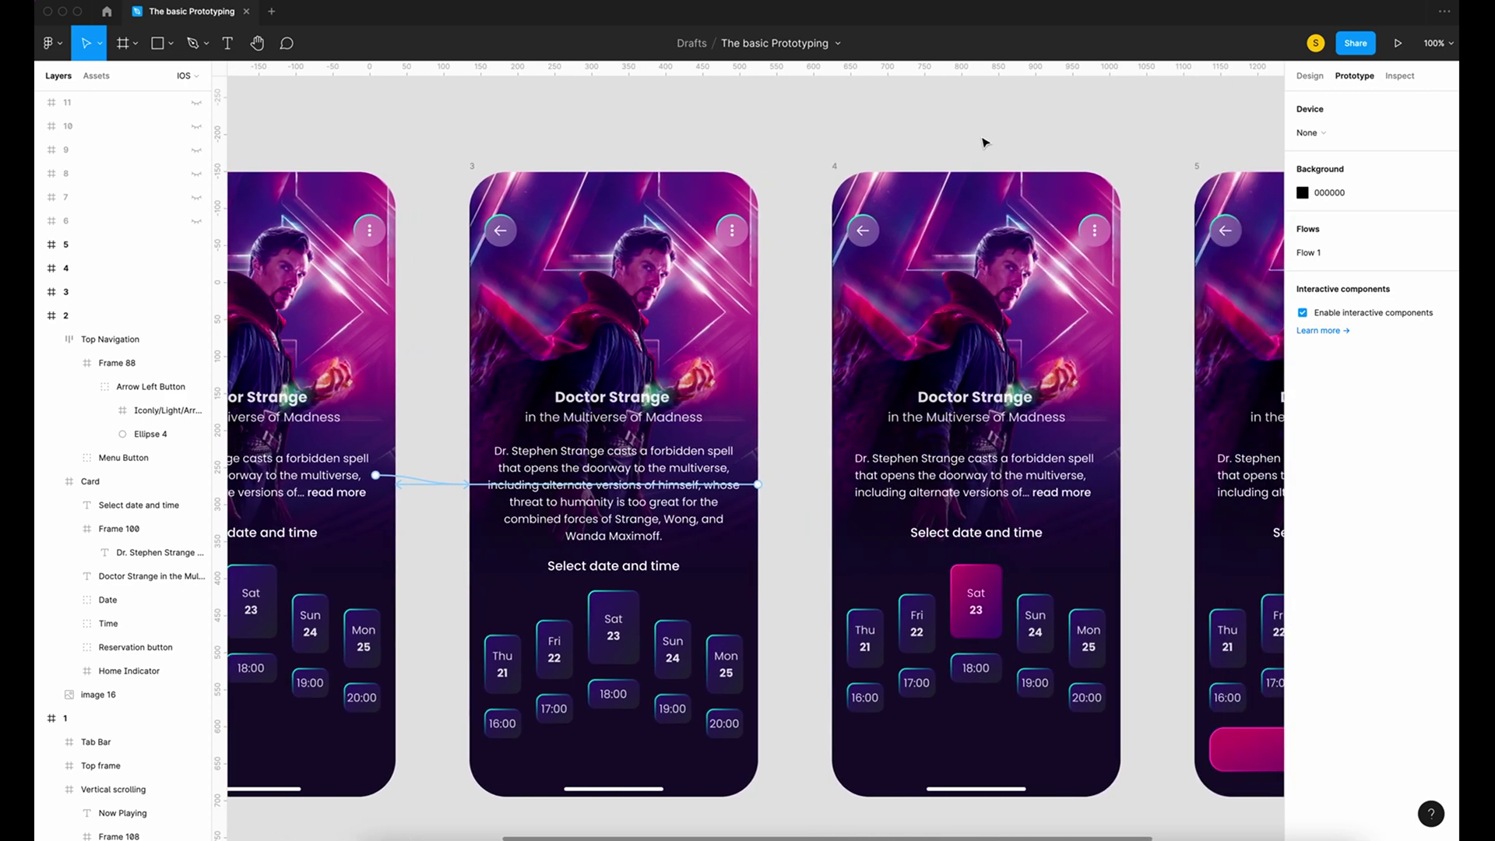
pyautogui.click(471, 168)
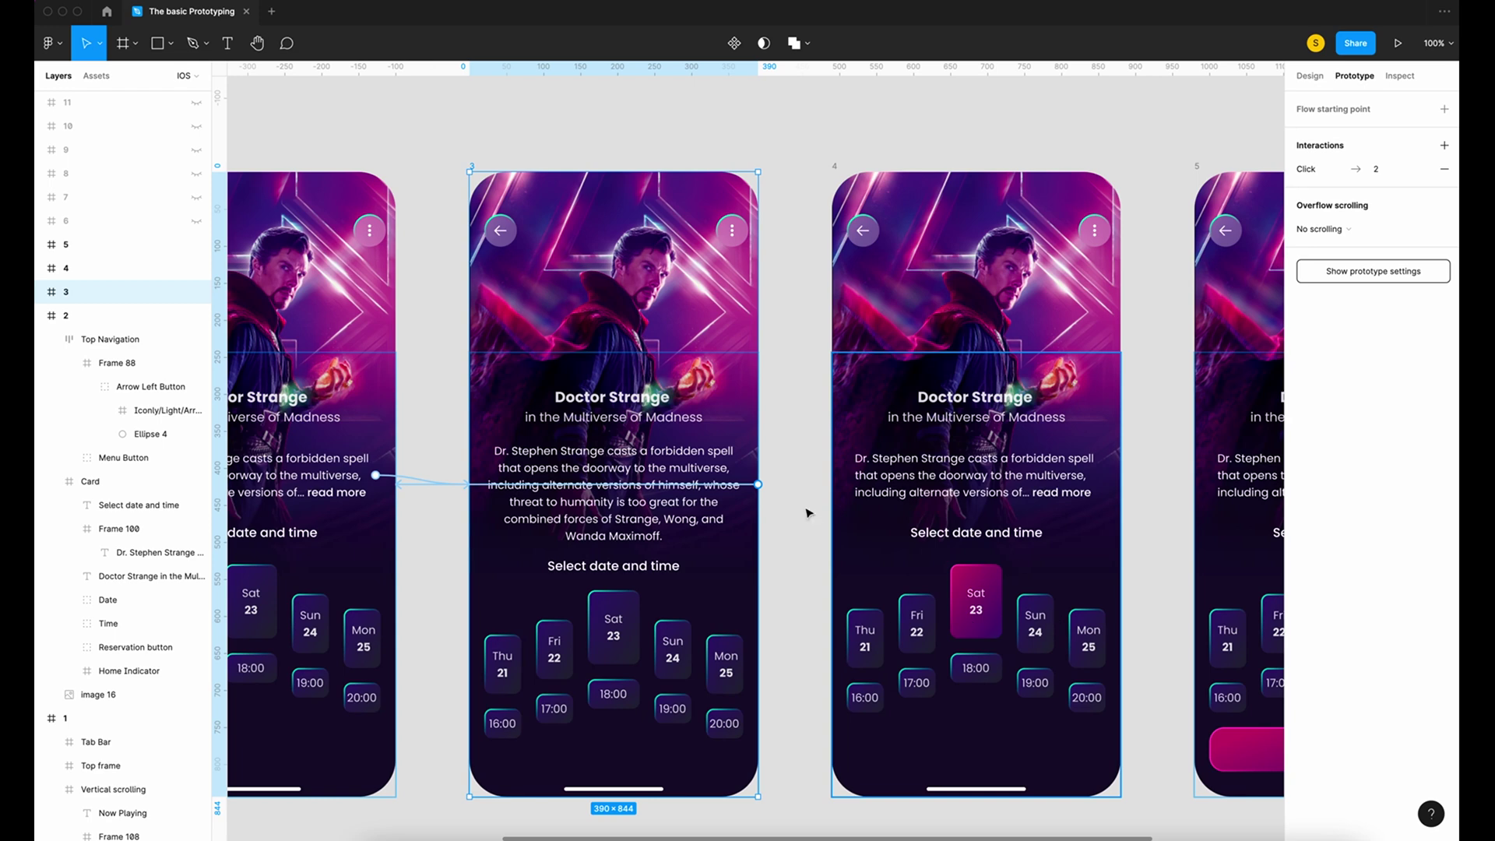
pyautogui.click(614, 626)
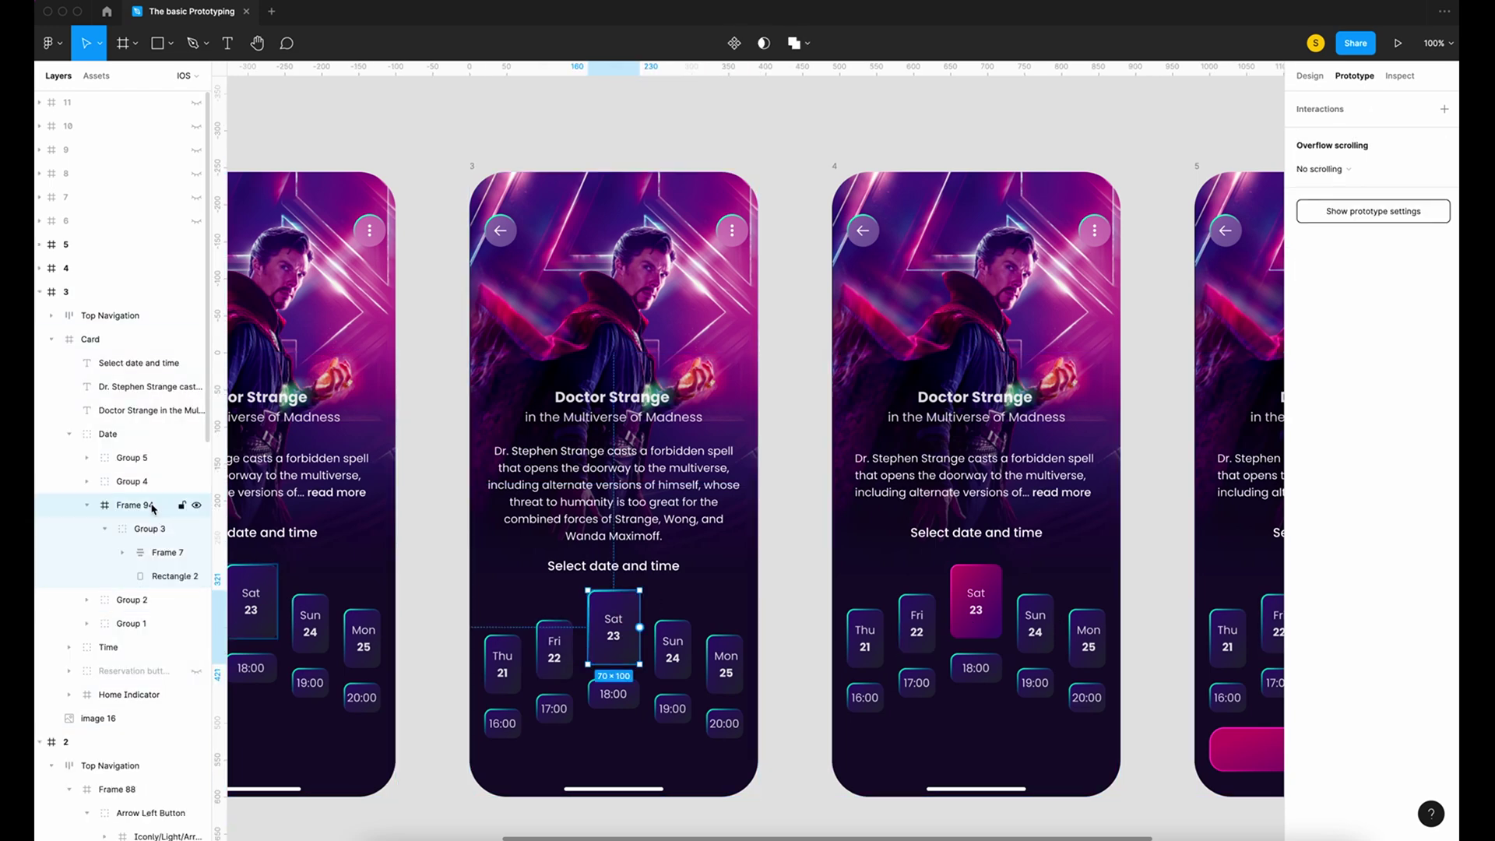
pyautogui.moveTo(639, 627); pyautogui.dragTo(845, 640)
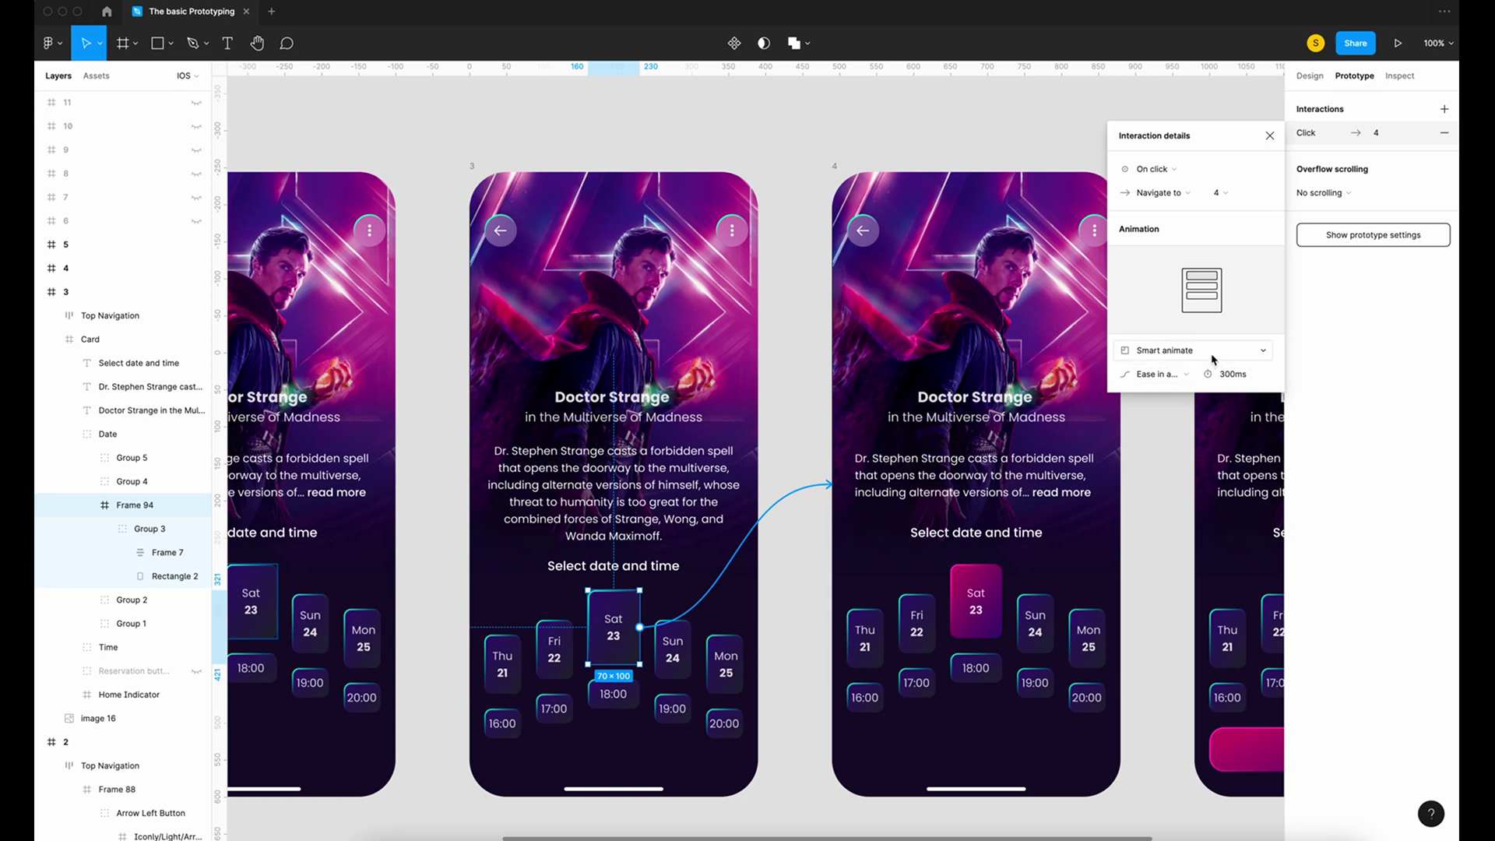
pyautogui.click(1269, 136)
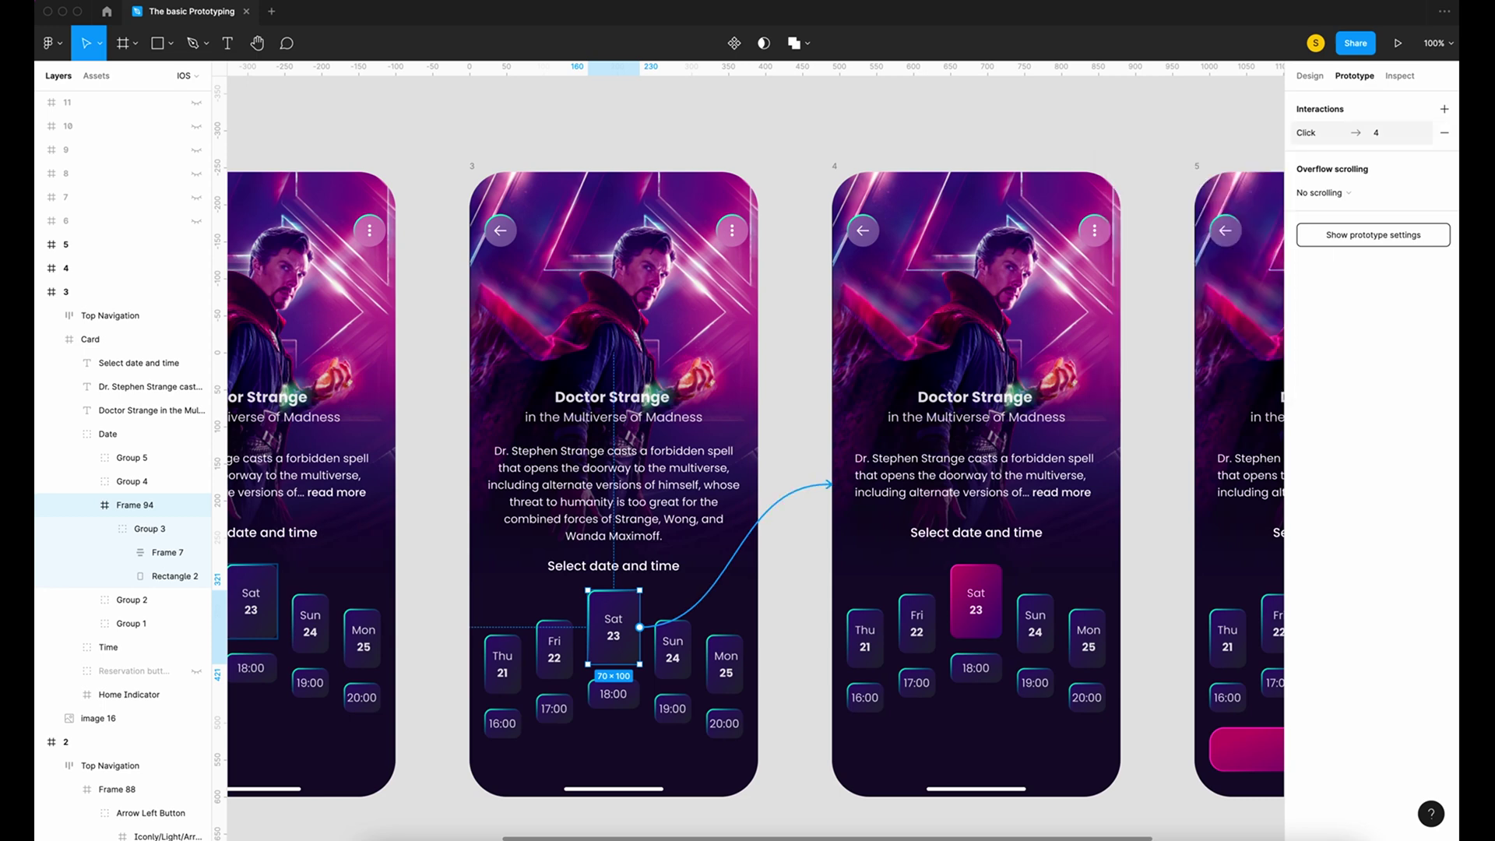
# Step: Link the framed 18:00 time slot on screen 4 to screen 5 with an On click, Navigate to interaction using Smart animate
pyautogui.hscroll(3, 733, 171)
pyautogui.click(733, 171)
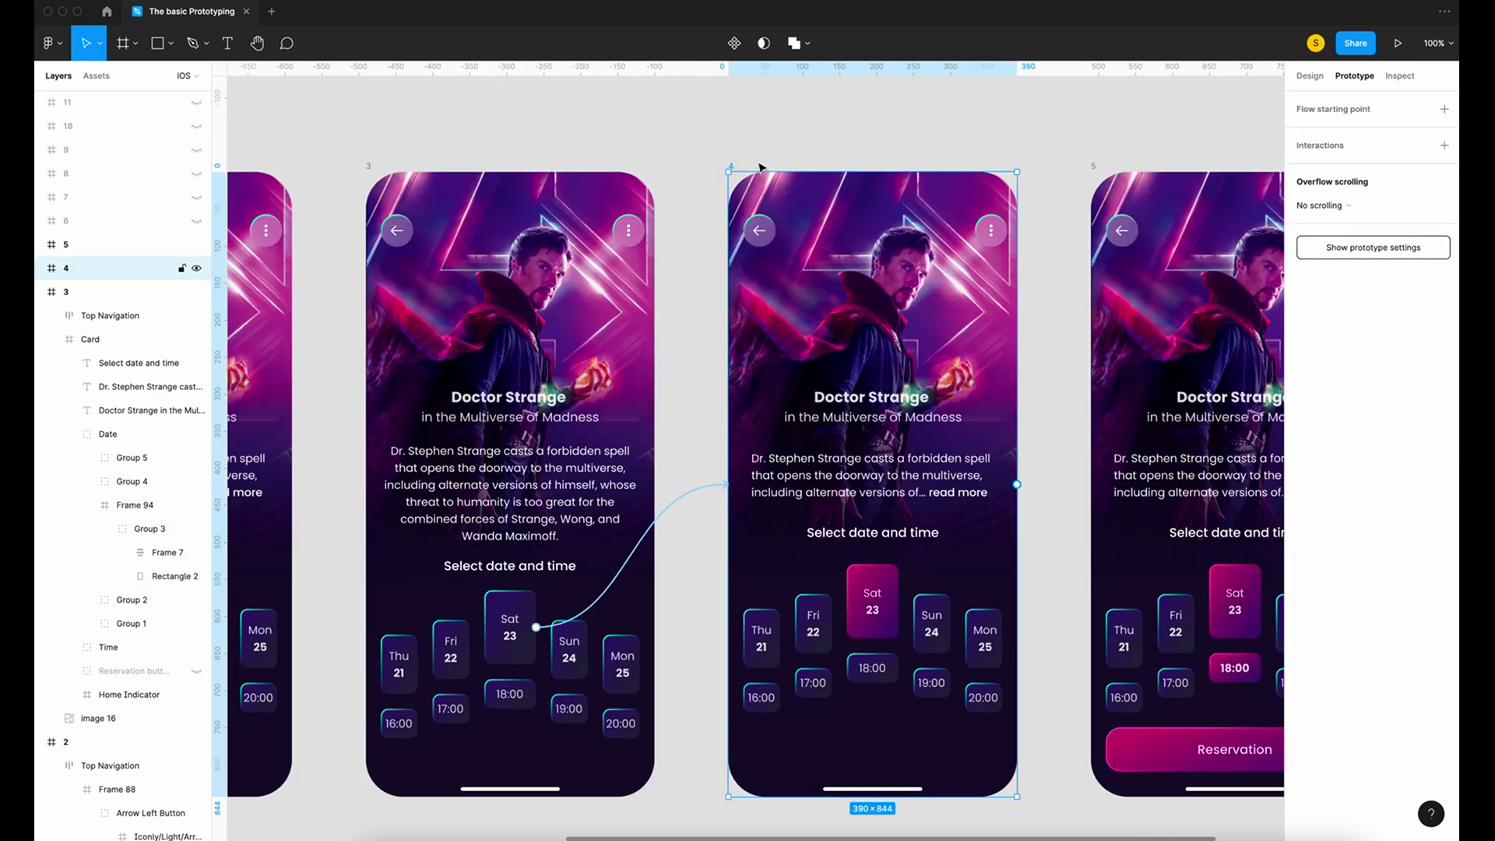
pyautogui.hscroll(3, 774, 164)
pyautogui.press('Escape')
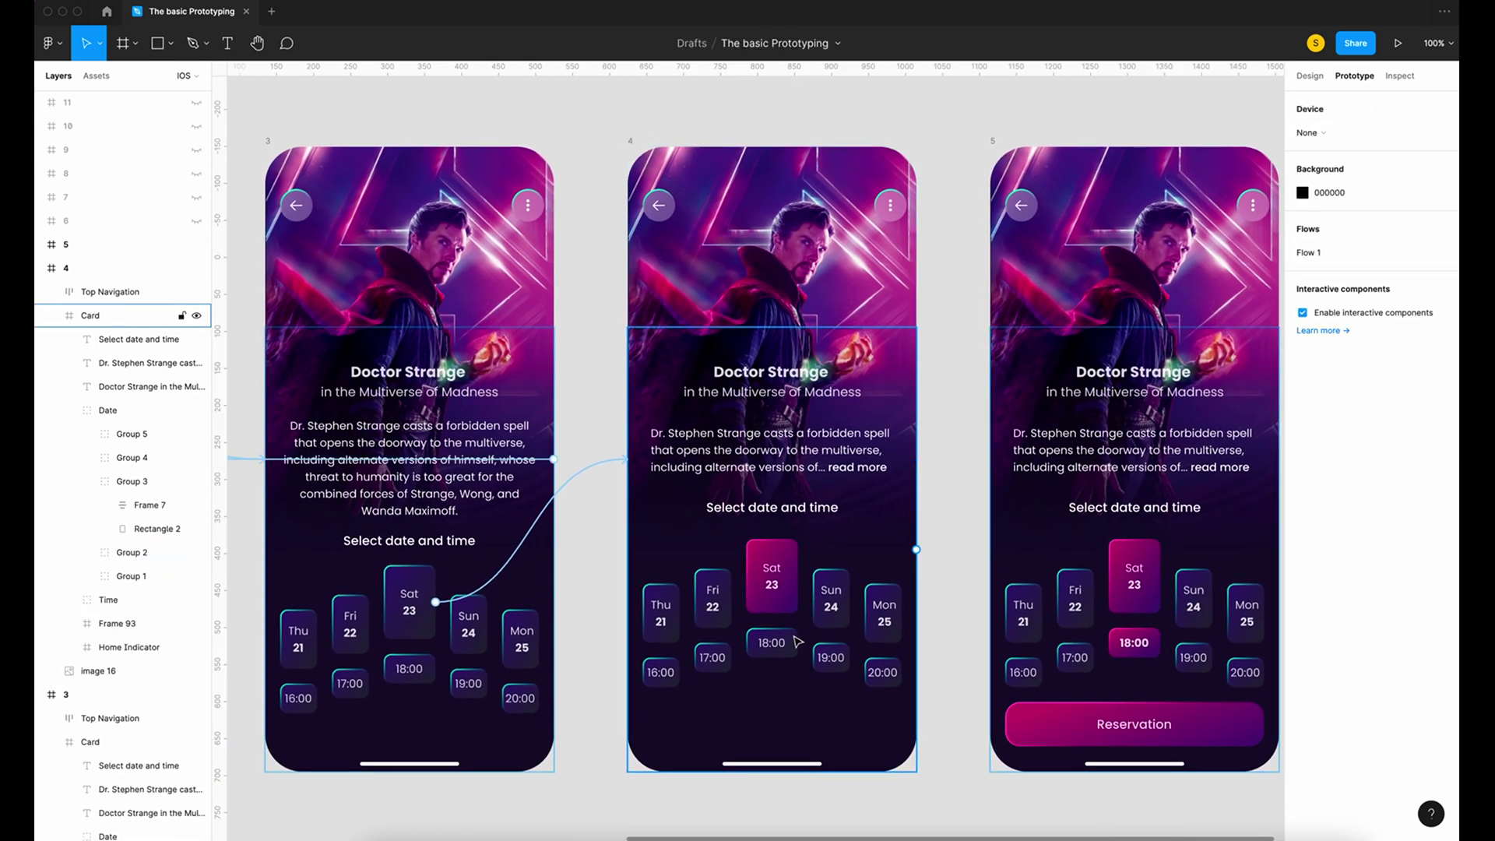
pyautogui.keyDown('ctrl'); pyautogui.click(798, 645); pyautogui.keyUp('ctrl')
pyautogui.click(119, 676)
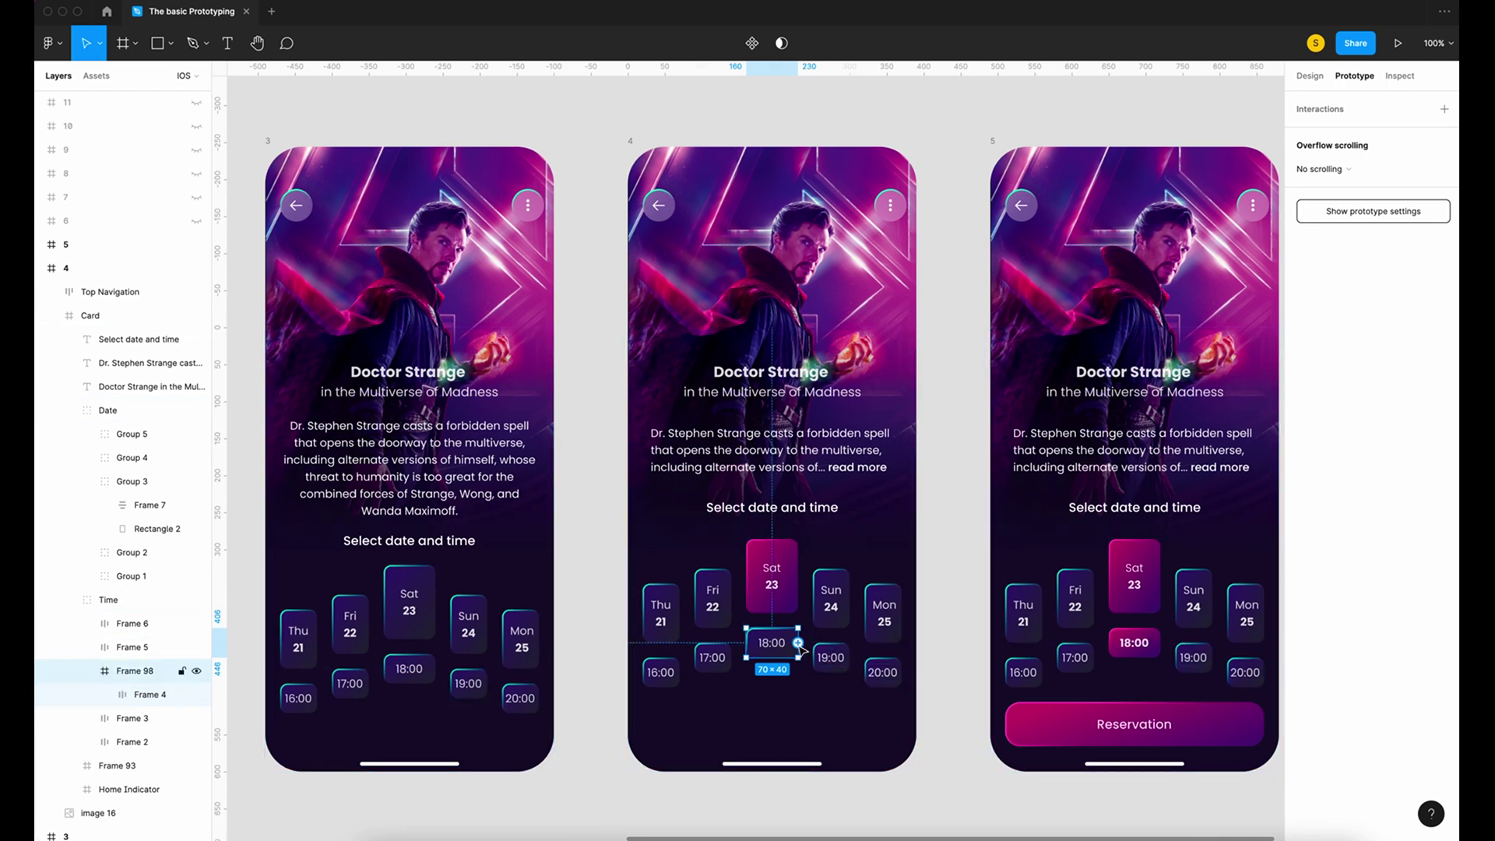
pyautogui.moveTo(798, 642); pyautogui.dragTo(1002, 667)
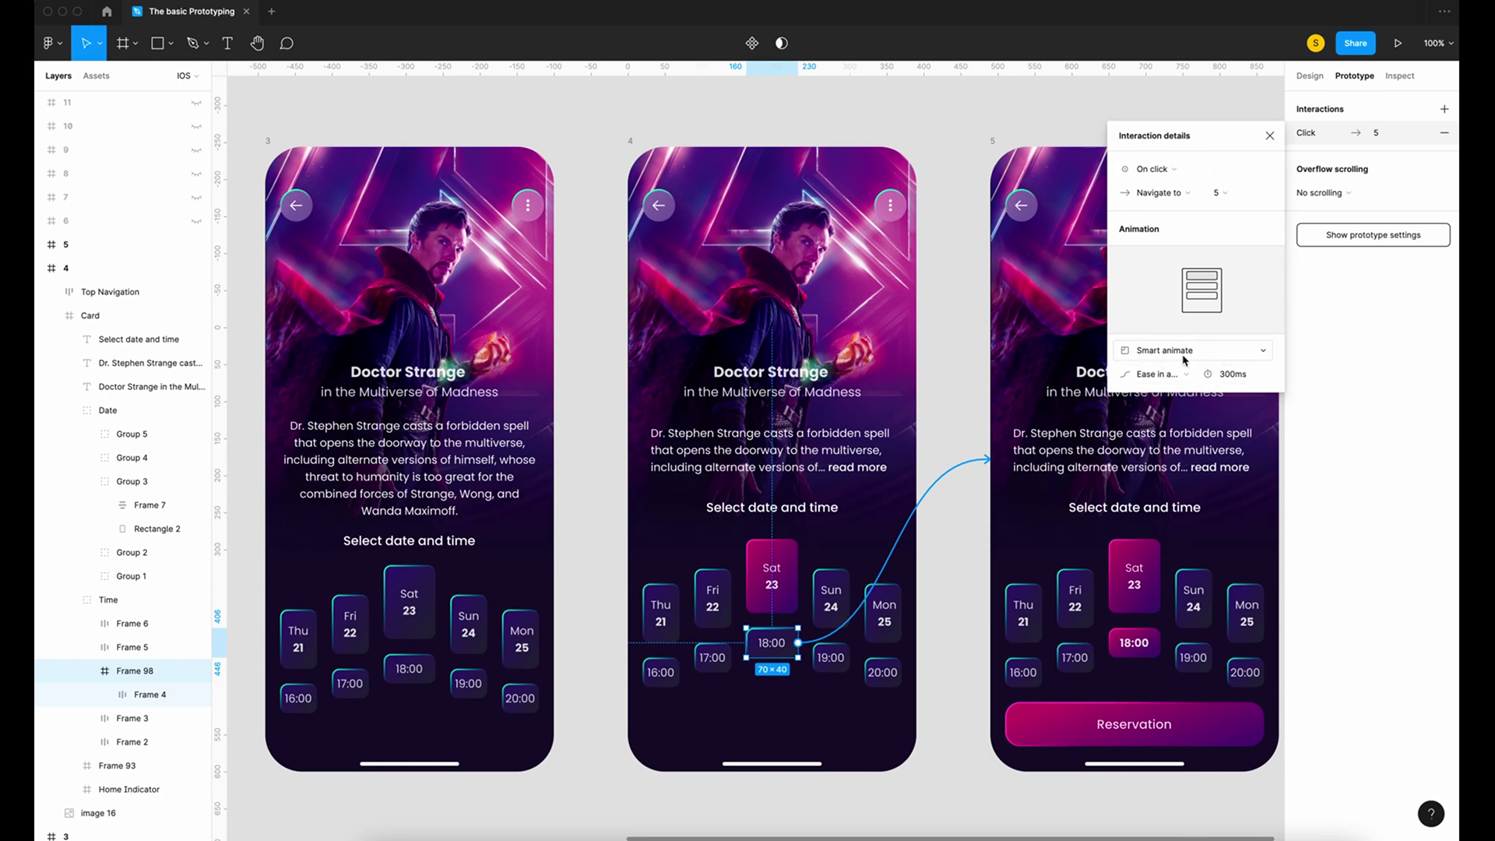
pyautogui.click(1270, 135)
pyautogui.hscroll(3, 883, 223)
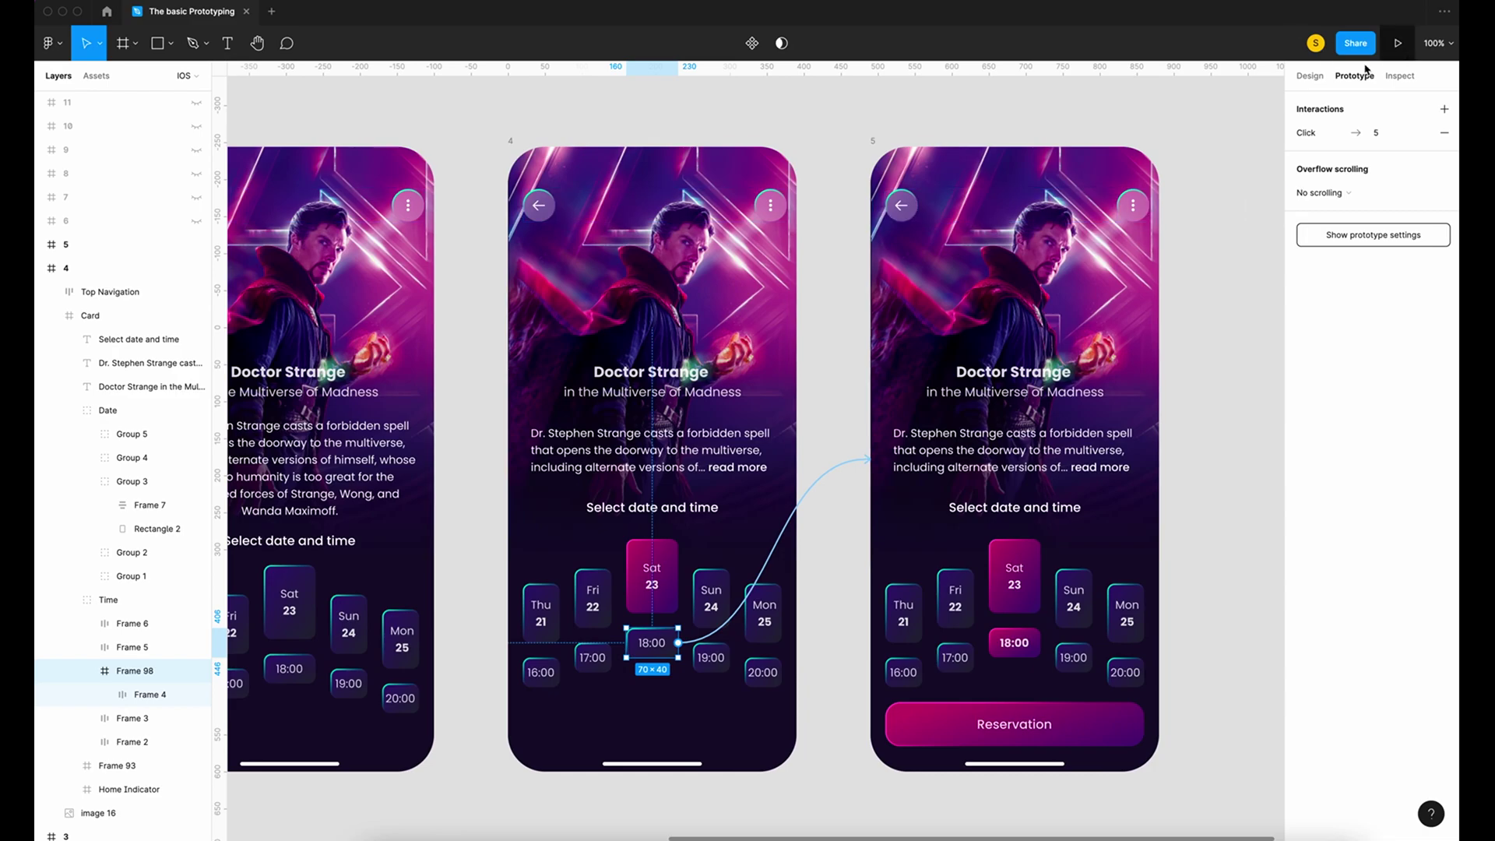
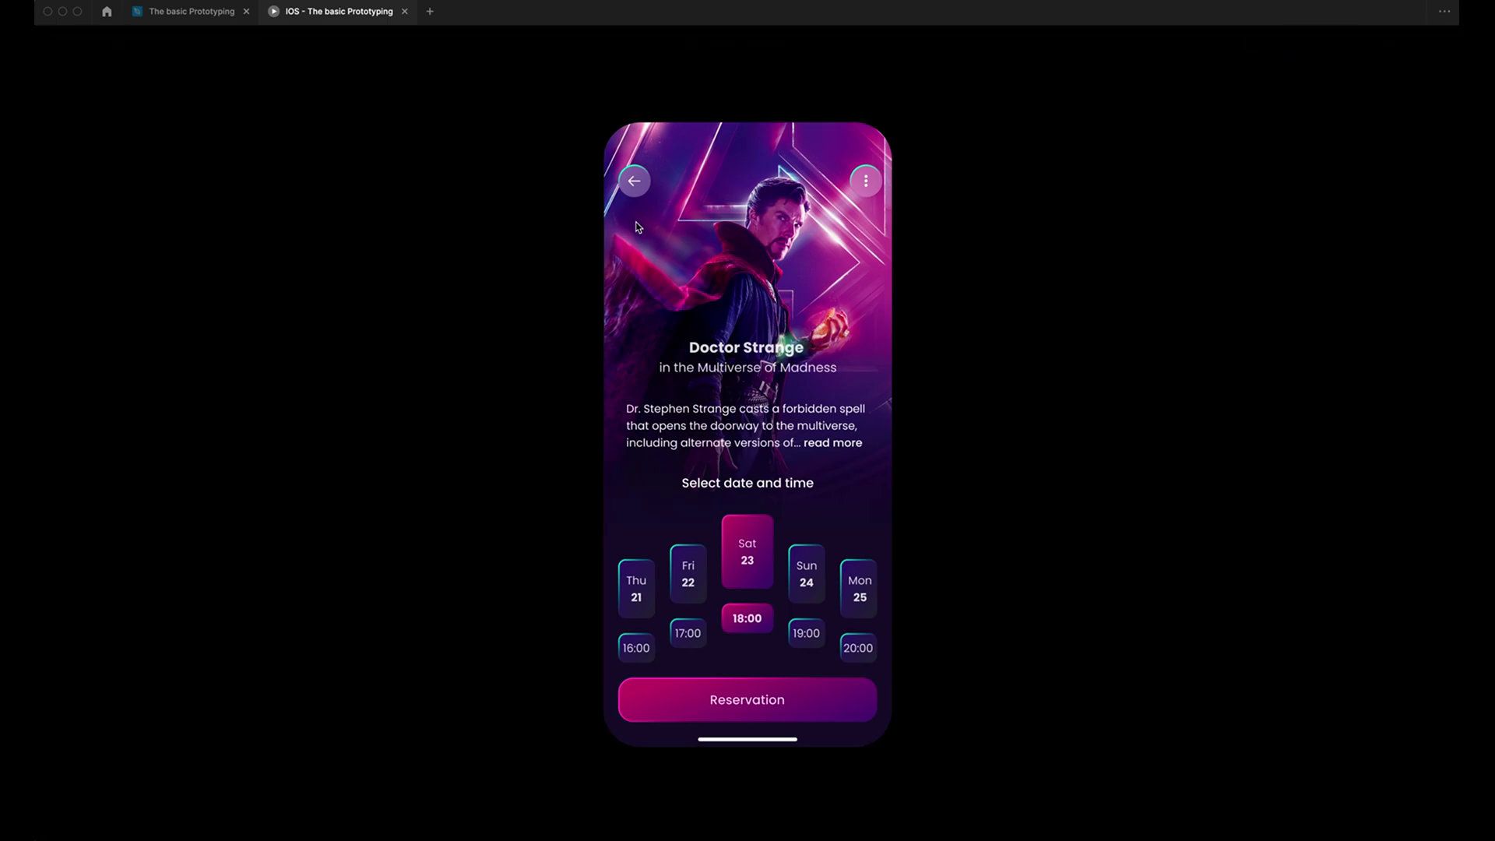
# Step: Close the preview and unhide screens 6, 7 and 8
pyautogui.click(404, 10)
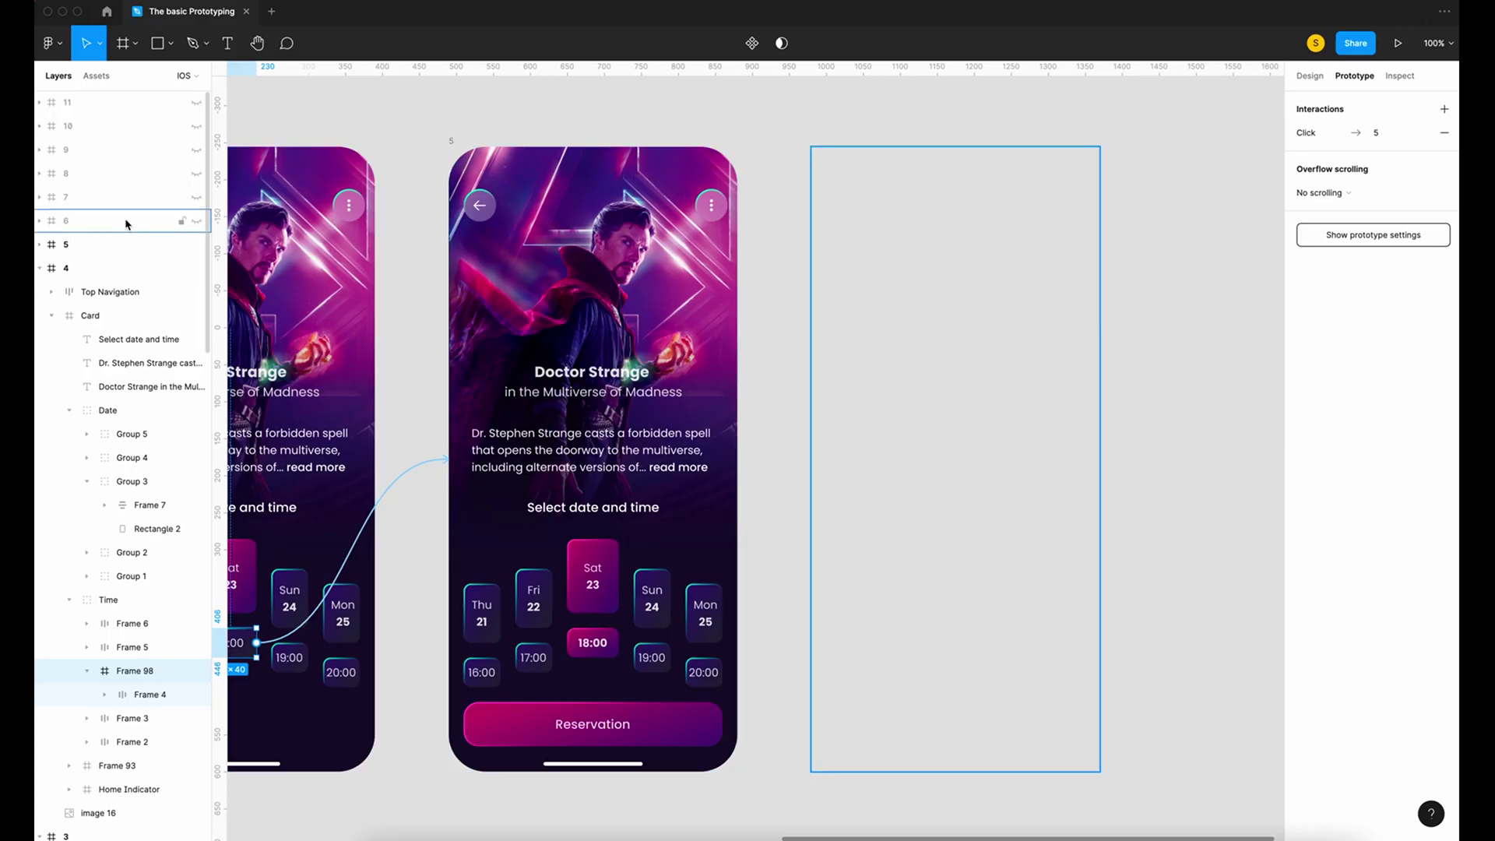
pyautogui.click(196, 221)
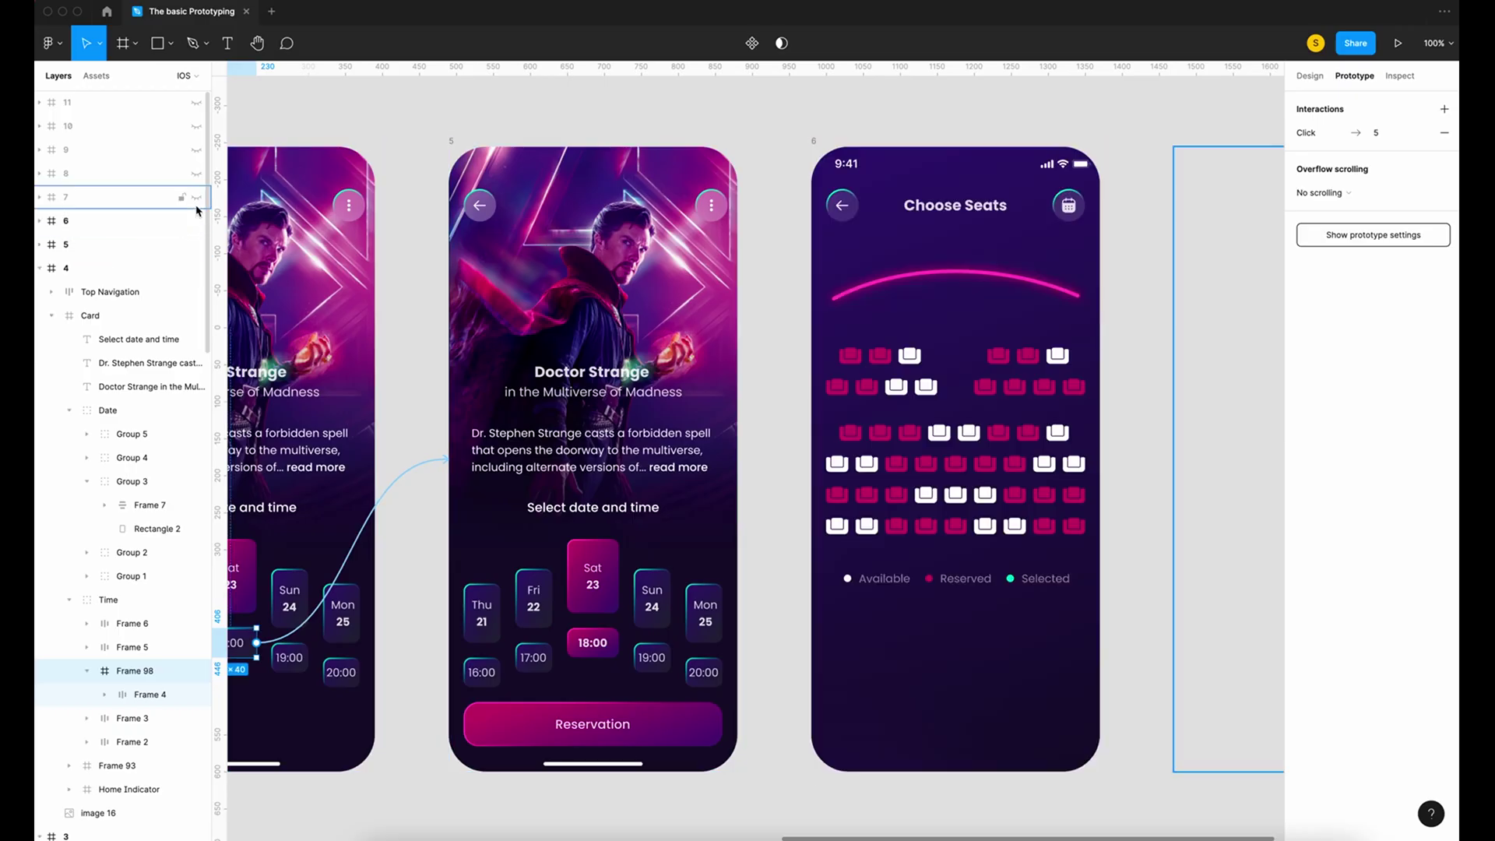
pyautogui.click(197, 199)
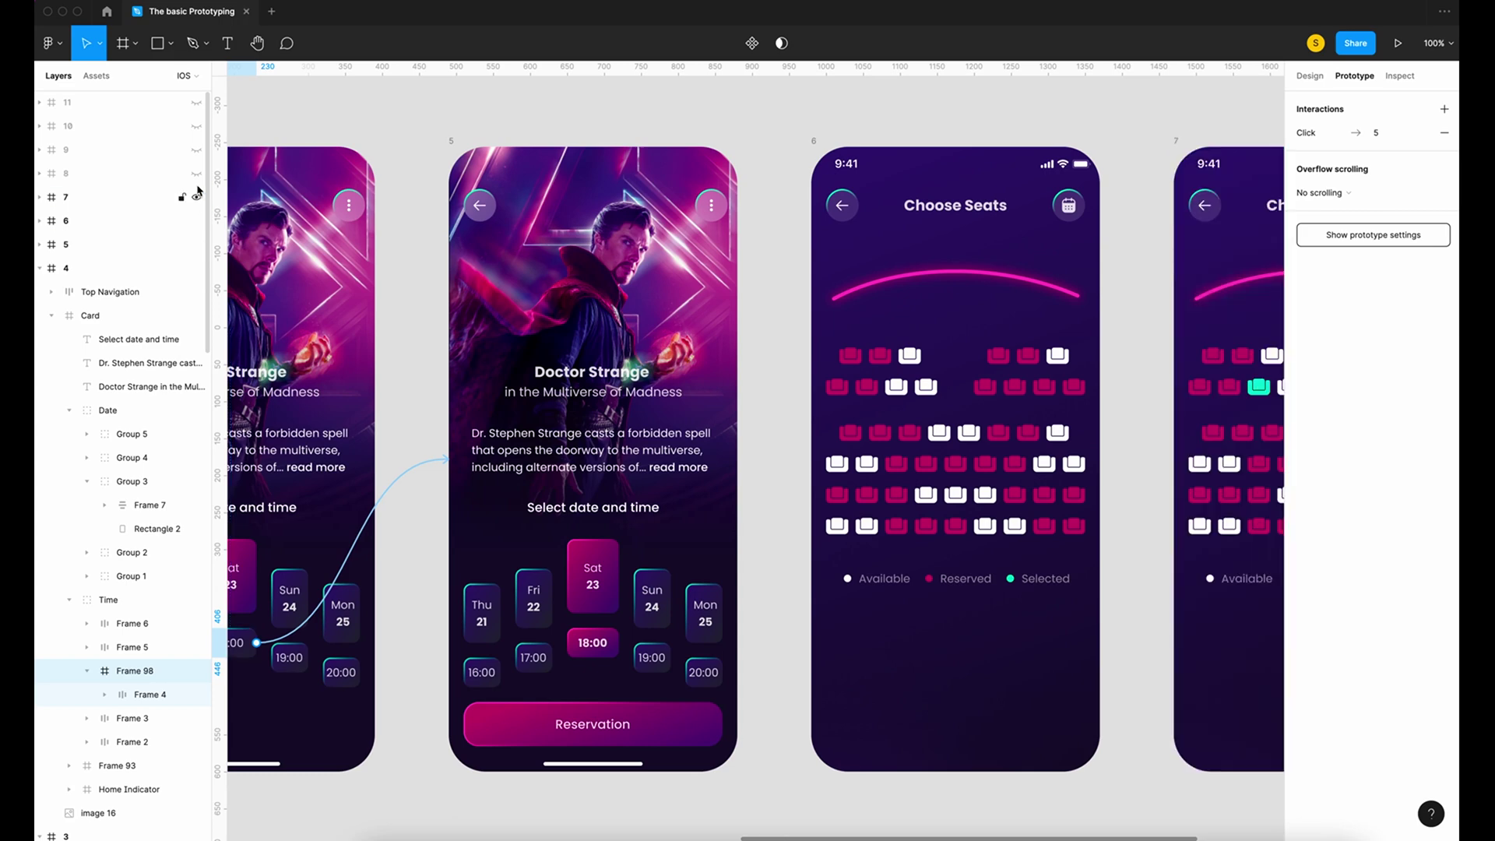
pyautogui.click(196, 173)
pyautogui.hscroll(5, 565, 423)
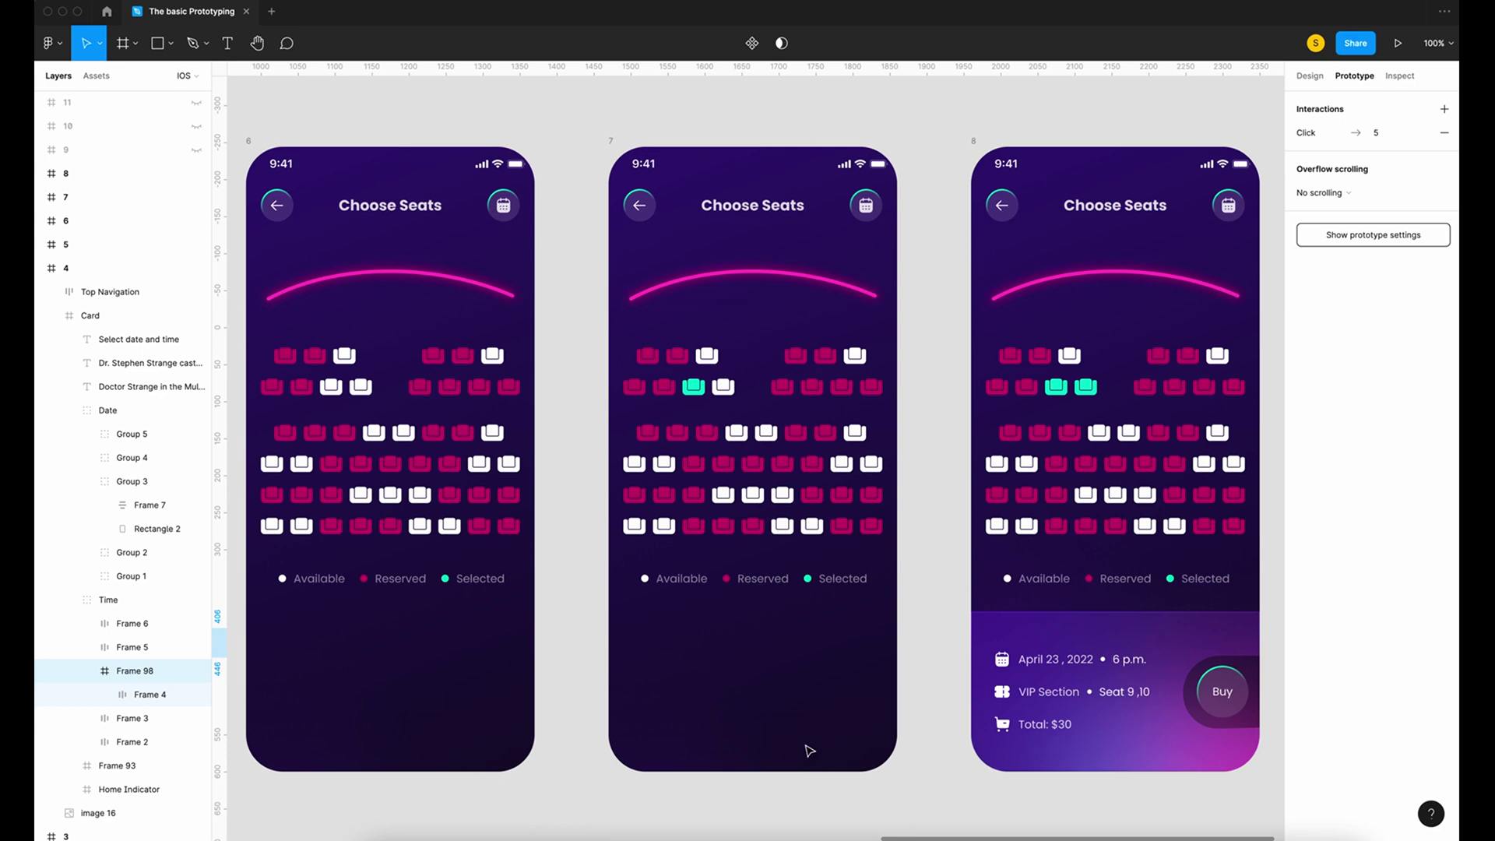
# Step: Link the framed Reservation button on screen 5 to screen 6 on click, using Smart animate with a 300 ms duration
pyautogui.hscroll(-5, 810, 750)
pyautogui.click(318, 721)
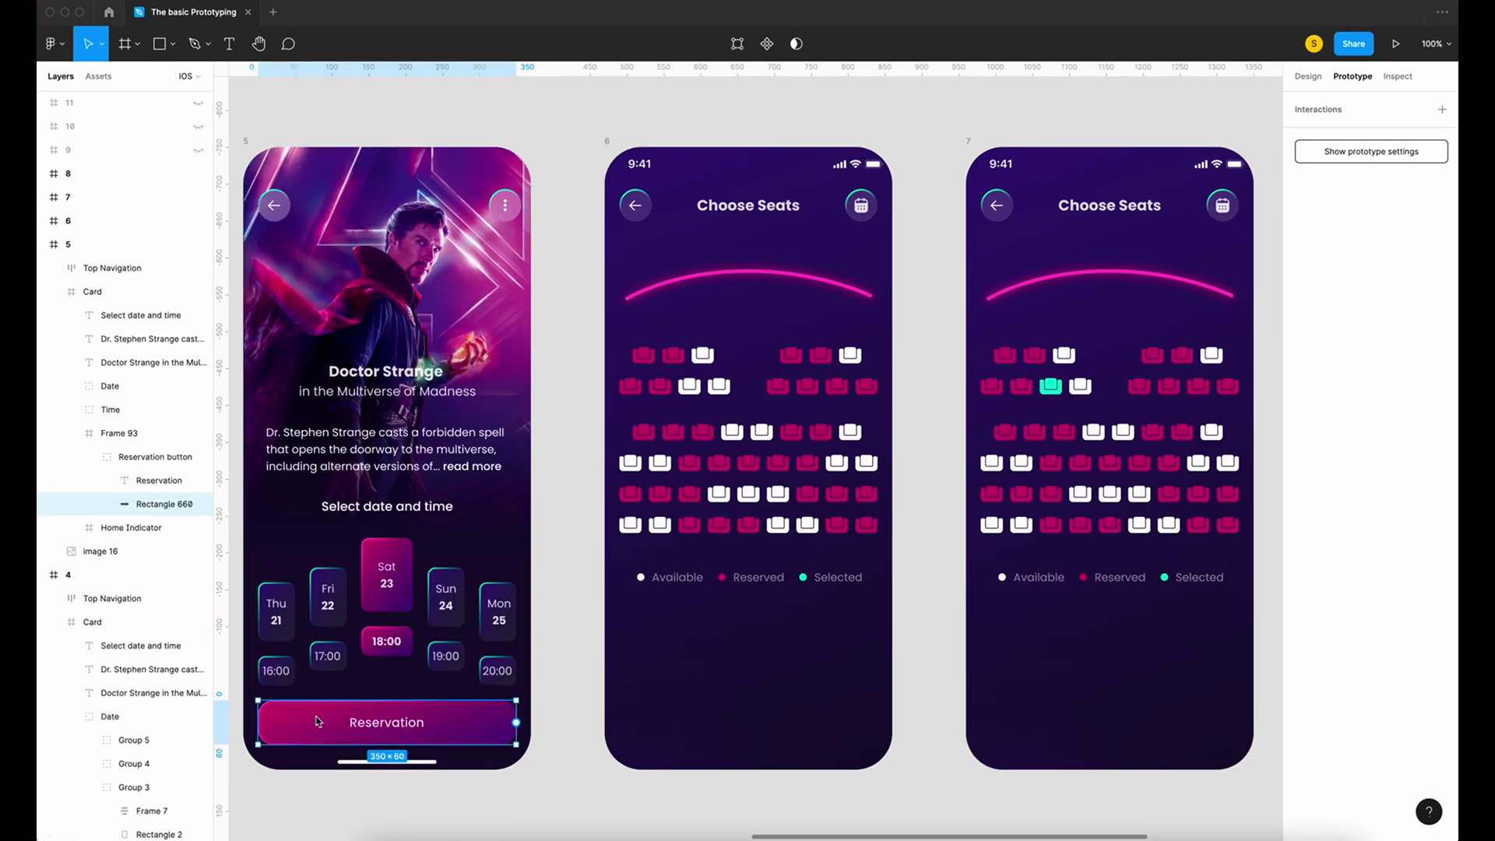
pyautogui.click(123, 434)
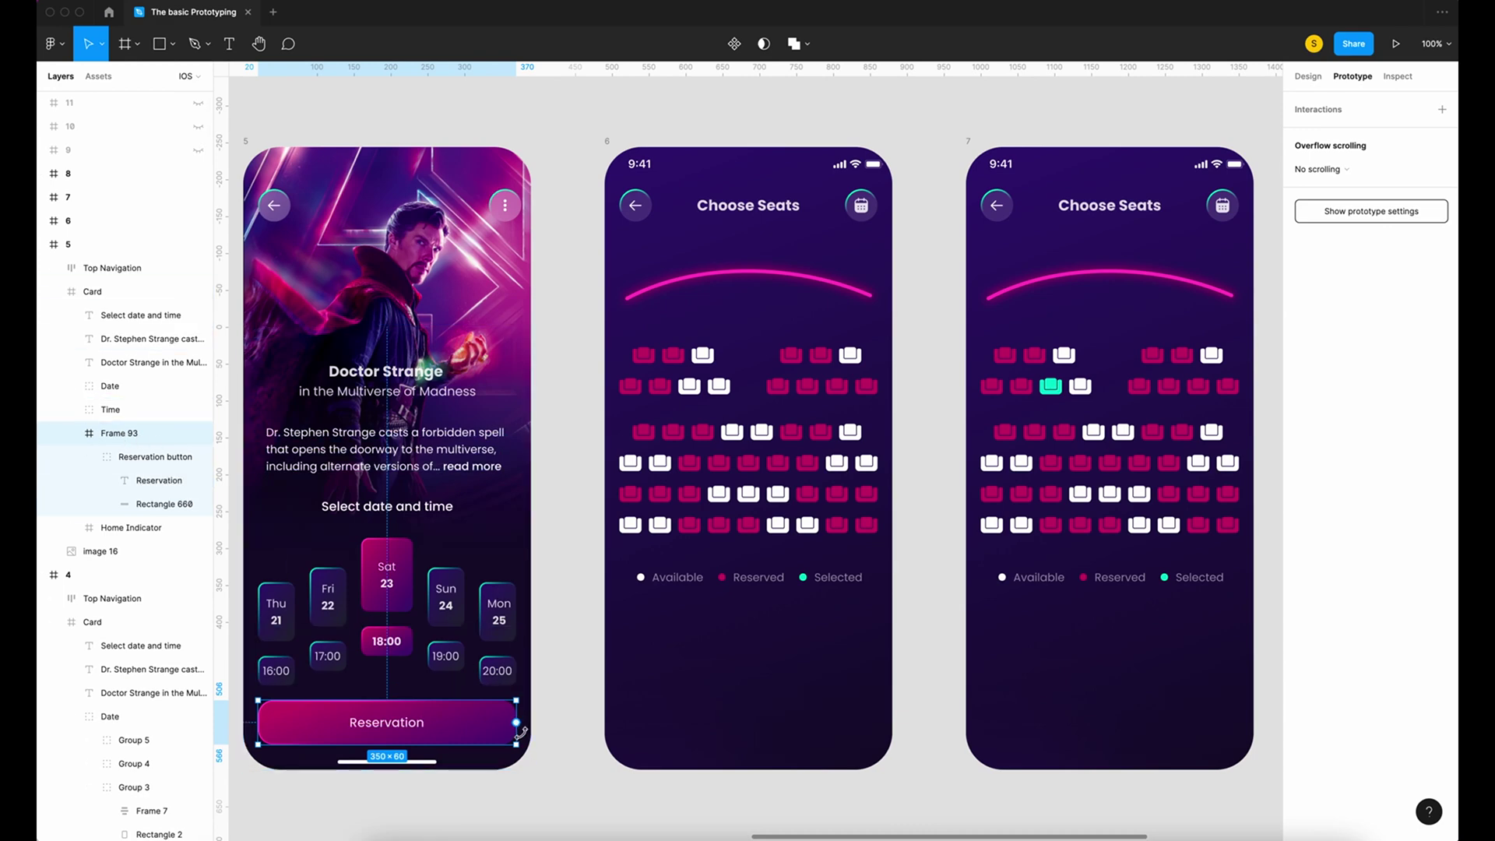
pyautogui.moveTo(516, 722); pyautogui.dragTo(627, 460)
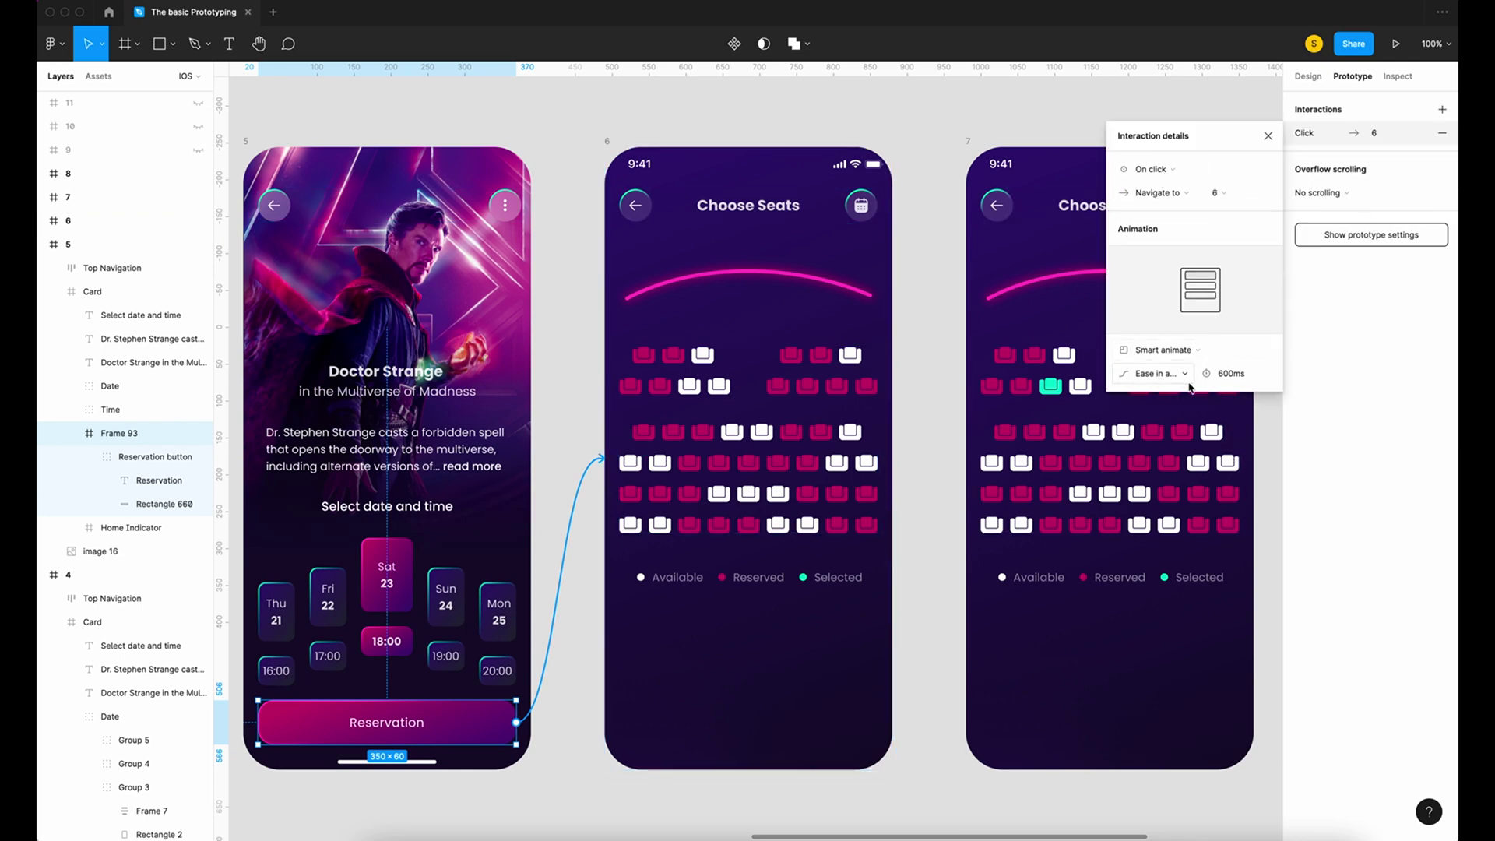
pyautogui.click(1234, 375)
pyautogui.write('30')
pyautogui.click(827, 130)
# Step: Link Seat 9 on screen 6 to screen 7 with an On click, Navigate to interaction using Smart animate
pyautogui.keyDown('super'); pyautogui.click(689, 387); pyautogui.keyUp('super')
pyautogui.click(148, 456)
pyautogui.moveTo(701, 387); pyautogui.dragTo(965, 459)
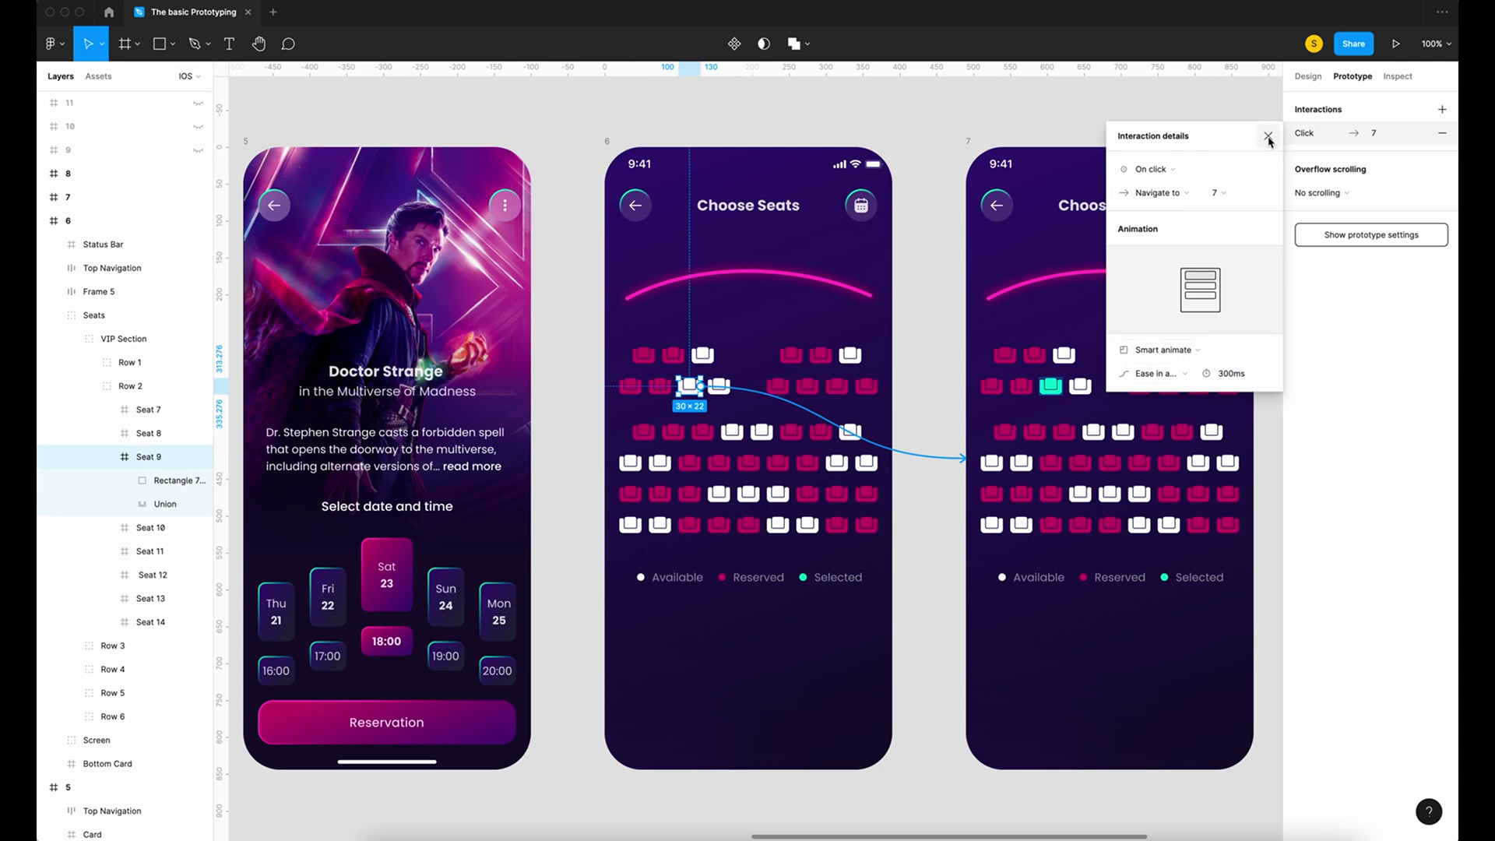
pyautogui.click(1269, 138)
# Step: Link Seat 10 on screen 7 to screen 8 with an On click, Navigate to interaction using Smart animate
pyautogui.hscroll(3, 934, 312)
pyautogui.click(760, 142)
pyautogui.click(871, 385)
pyautogui.doubleClick(872, 385)
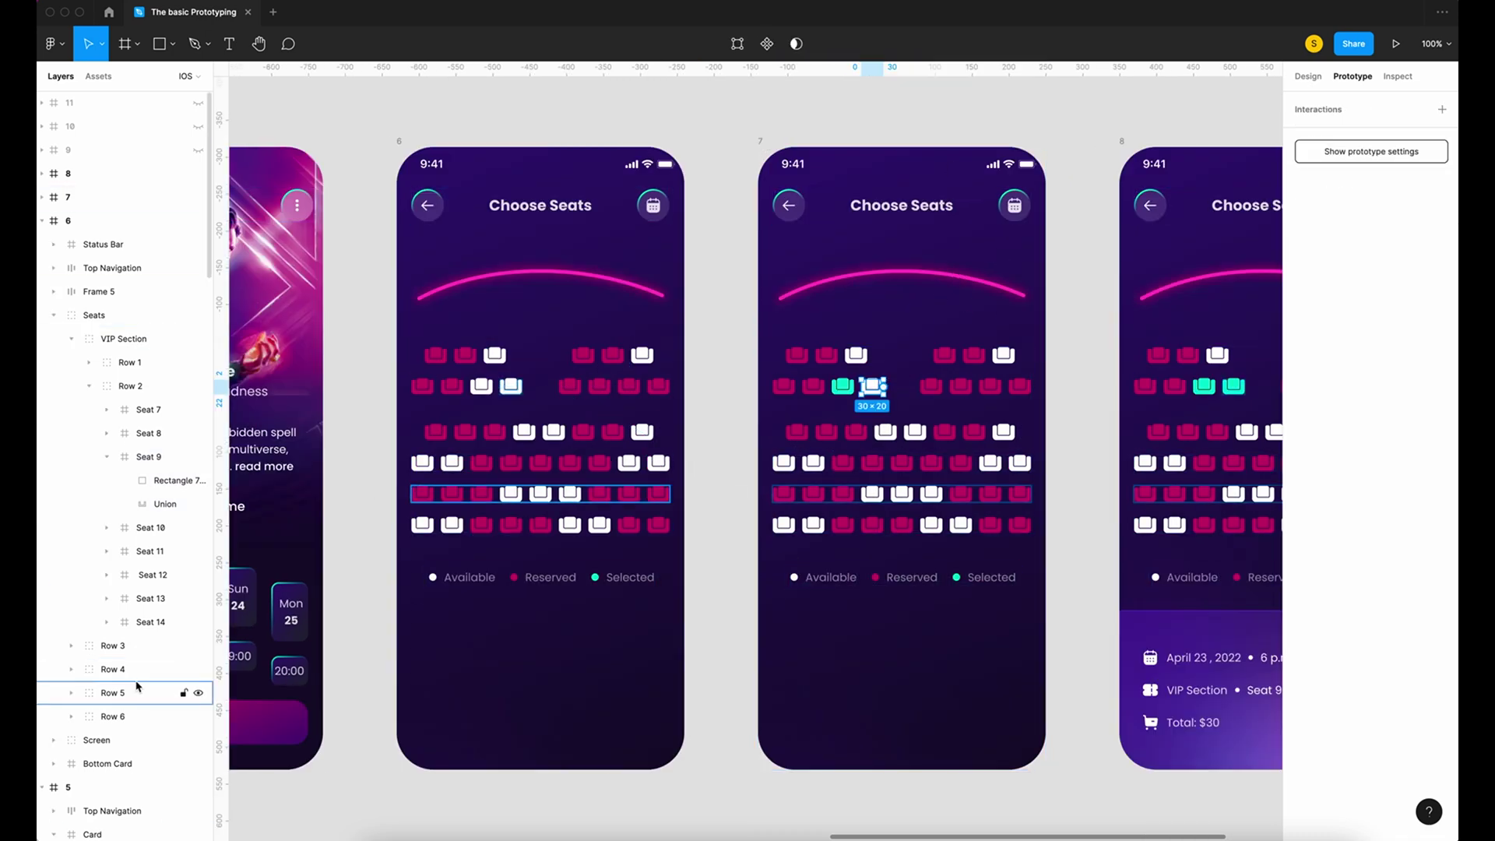
pyautogui.click(872, 385)
pyautogui.moveTo(885, 385); pyautogui.dragTo(1118, 462)
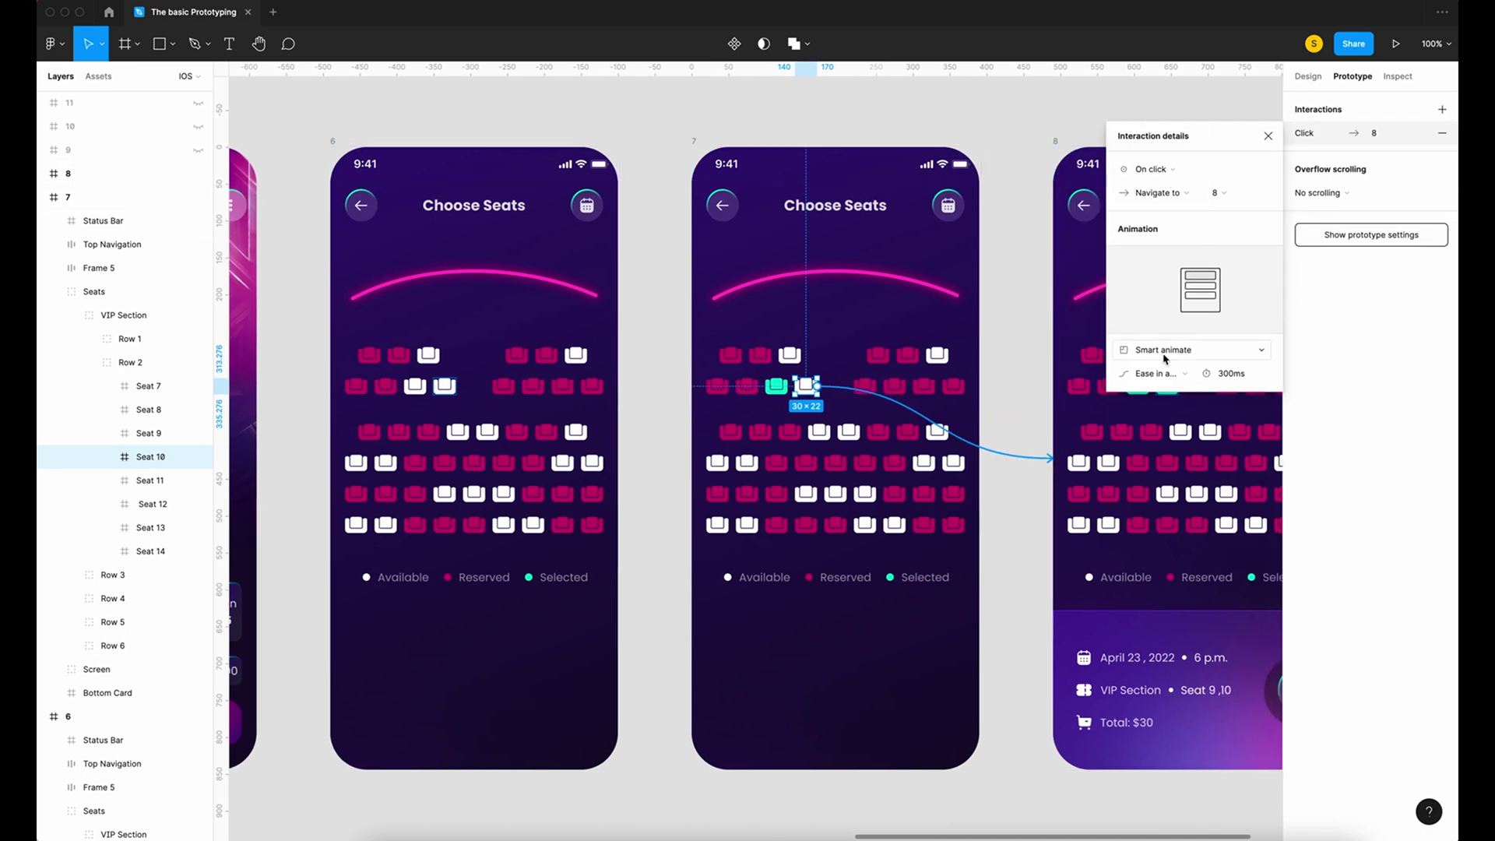
pyautogui.click(1269, 136)
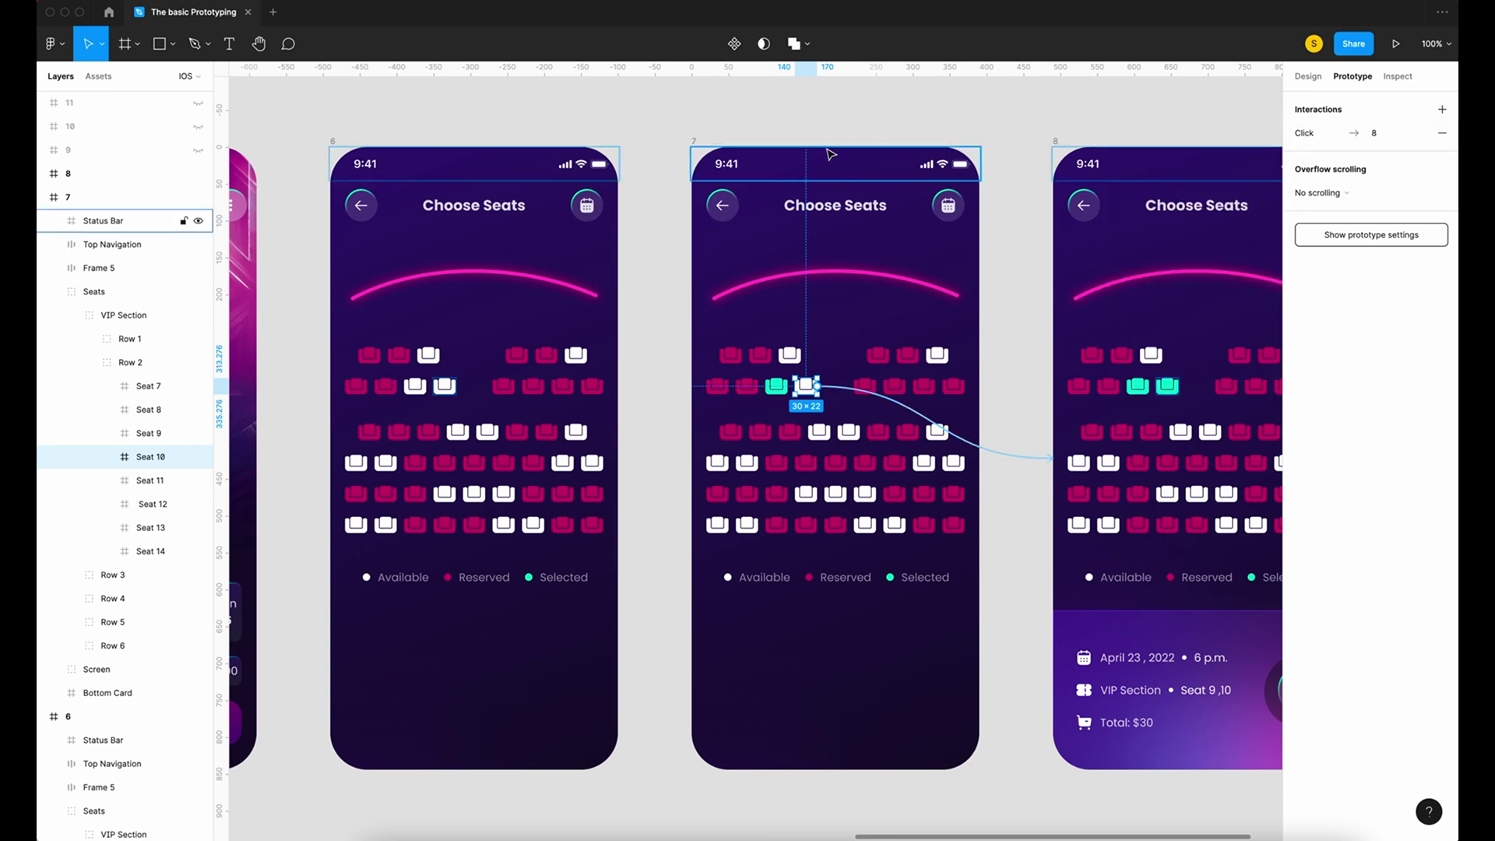
# Step: Set the animation duration of the Seat 10 link from screen 7 to screen 8 to 600 ms
pyautogui.hscroll(3, 828, 152)
pyautogui.hscroll(2, 828, 151)
pyautogui.click(769, 460)
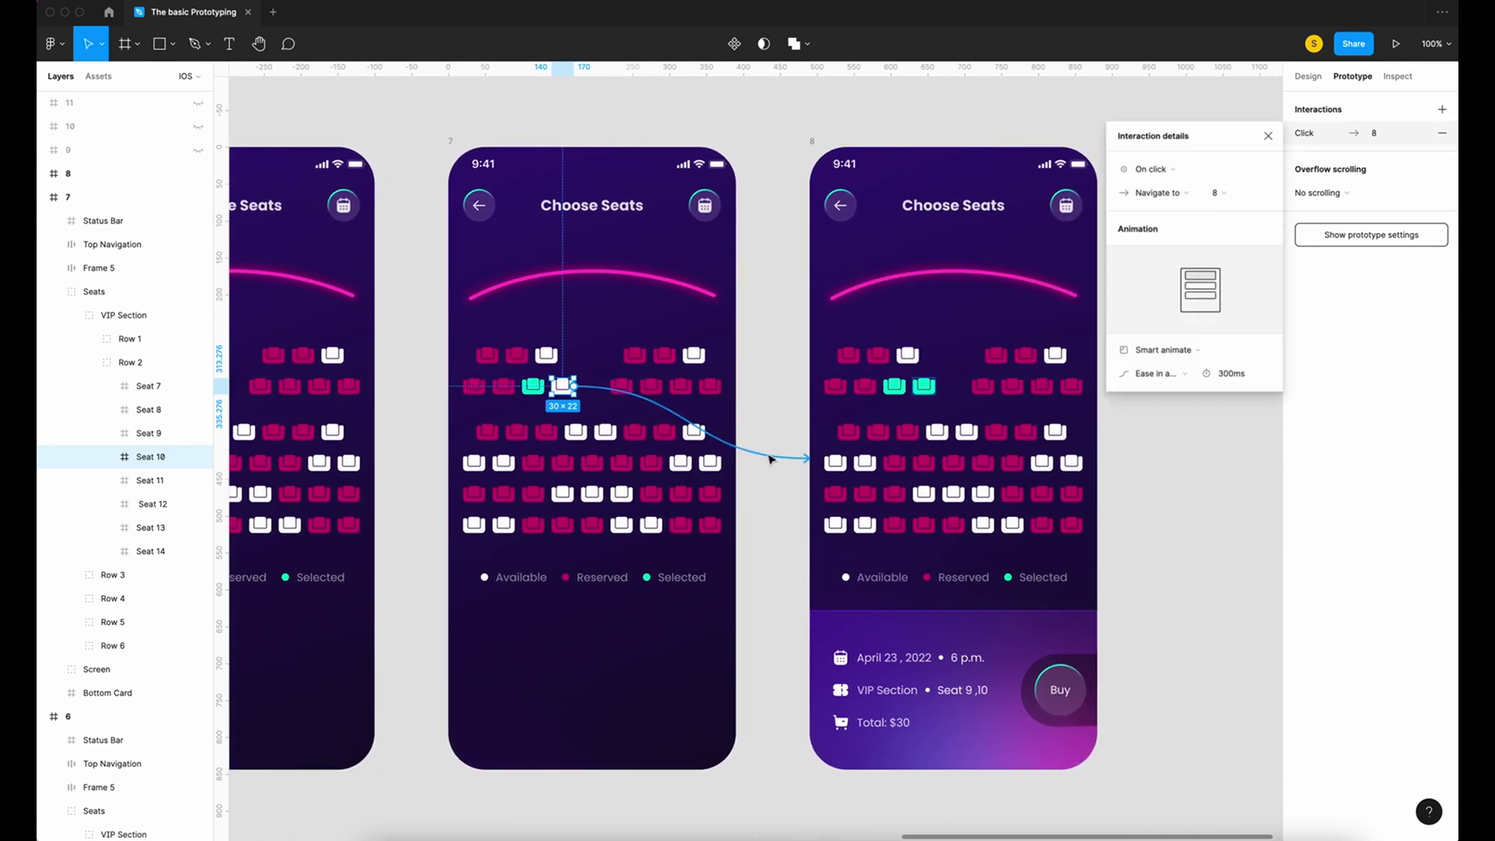
pyautogui.click(1222, 382)
pyautogui.write('600')
pyautogui.press('Return')
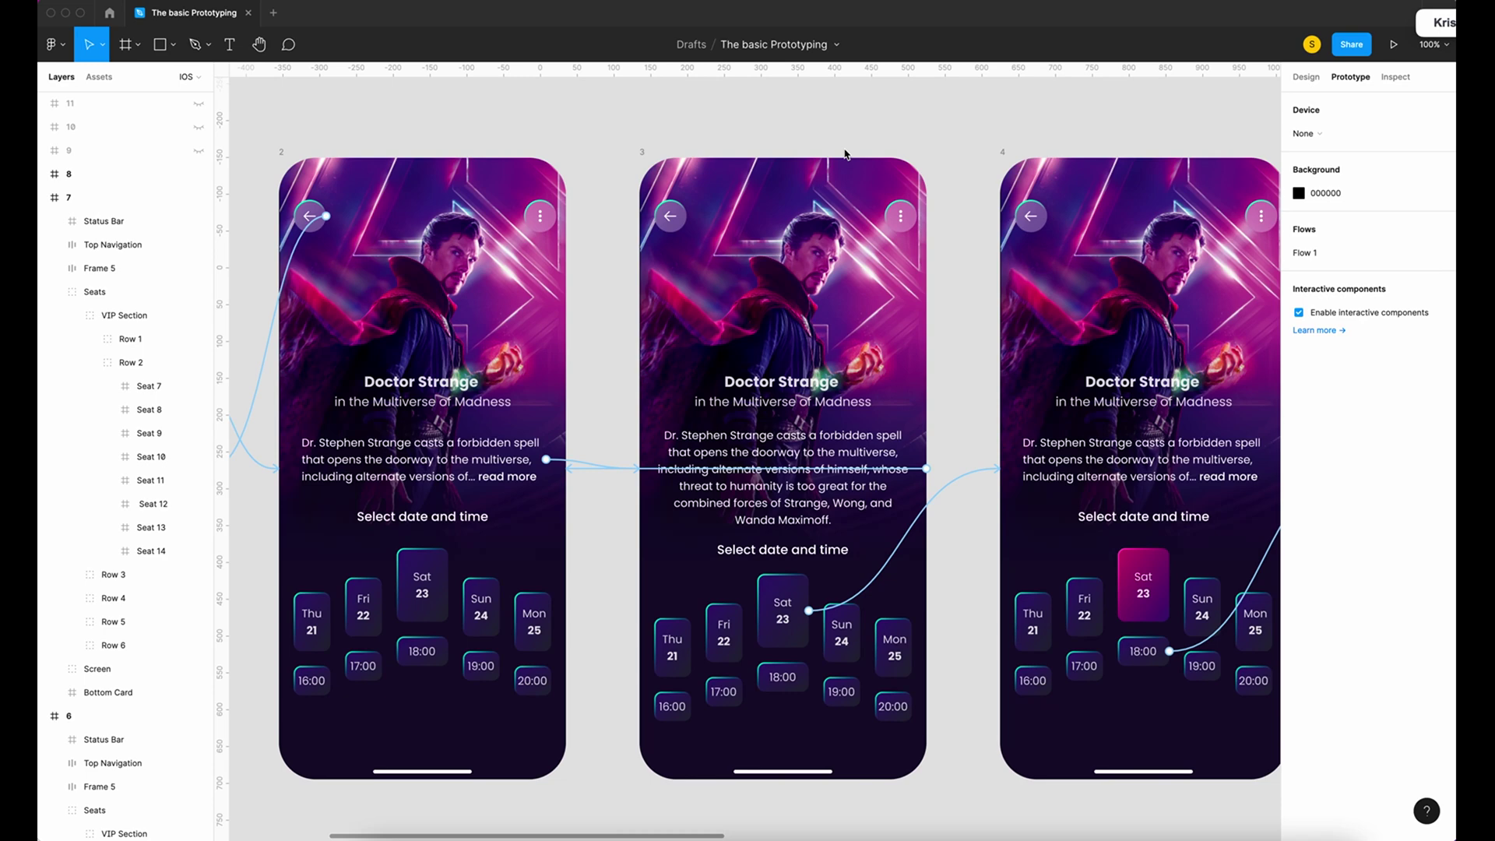
# Step: Move screen 3 directly below screen 2 on the canvas
pyautogui.hotkey('ctrl', '-')
pyautogui.hscroll(-3, 637, 200)
pyautogui.scroll(-2, 636, 200)
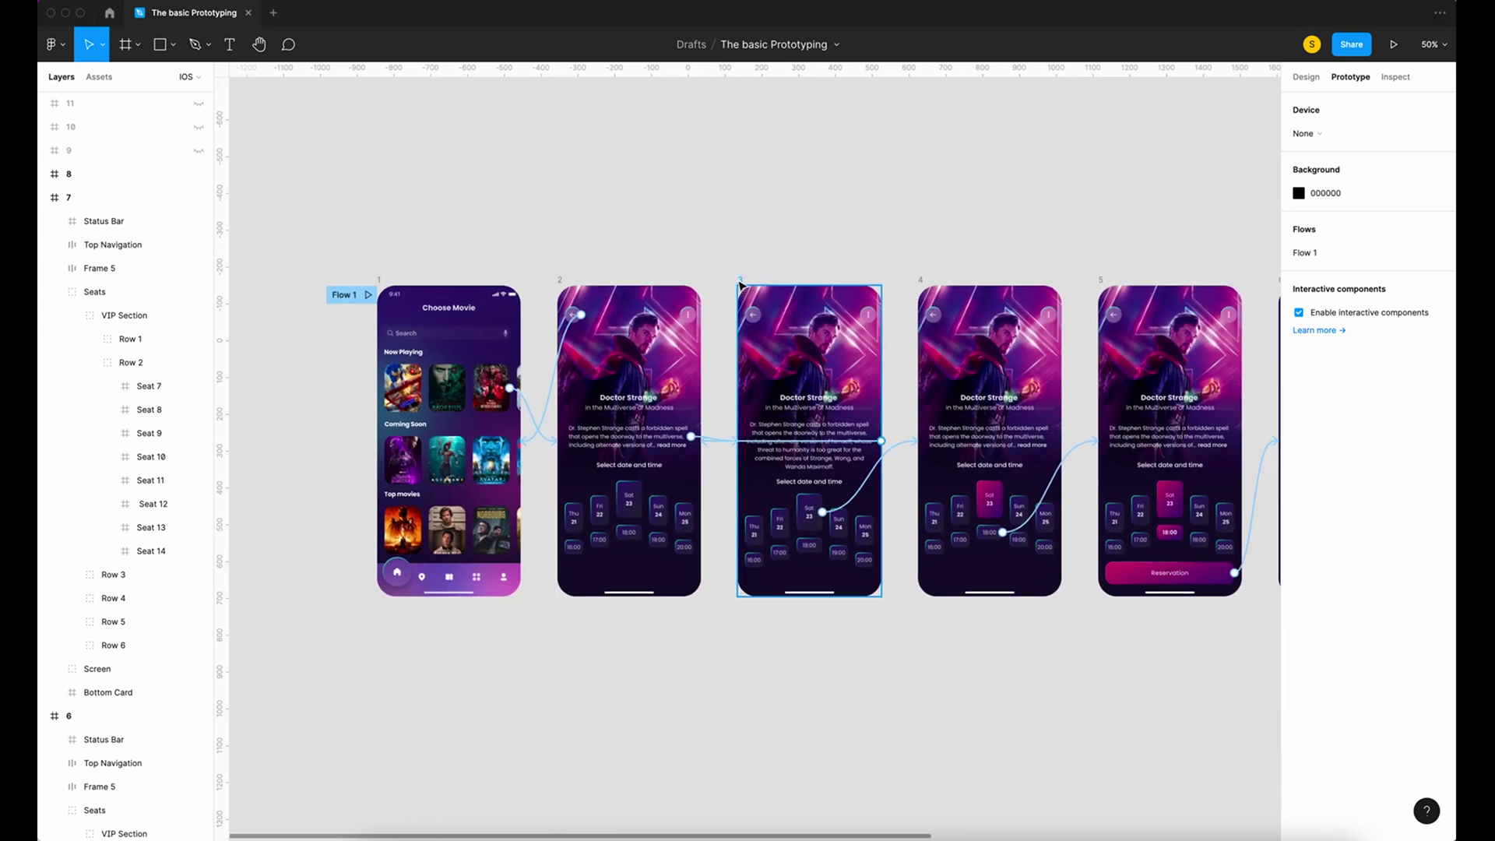
pyautogui.click(740, 287)
pyautogui.moveTo(790, 499); pyautogui.dragTo(610, 794)
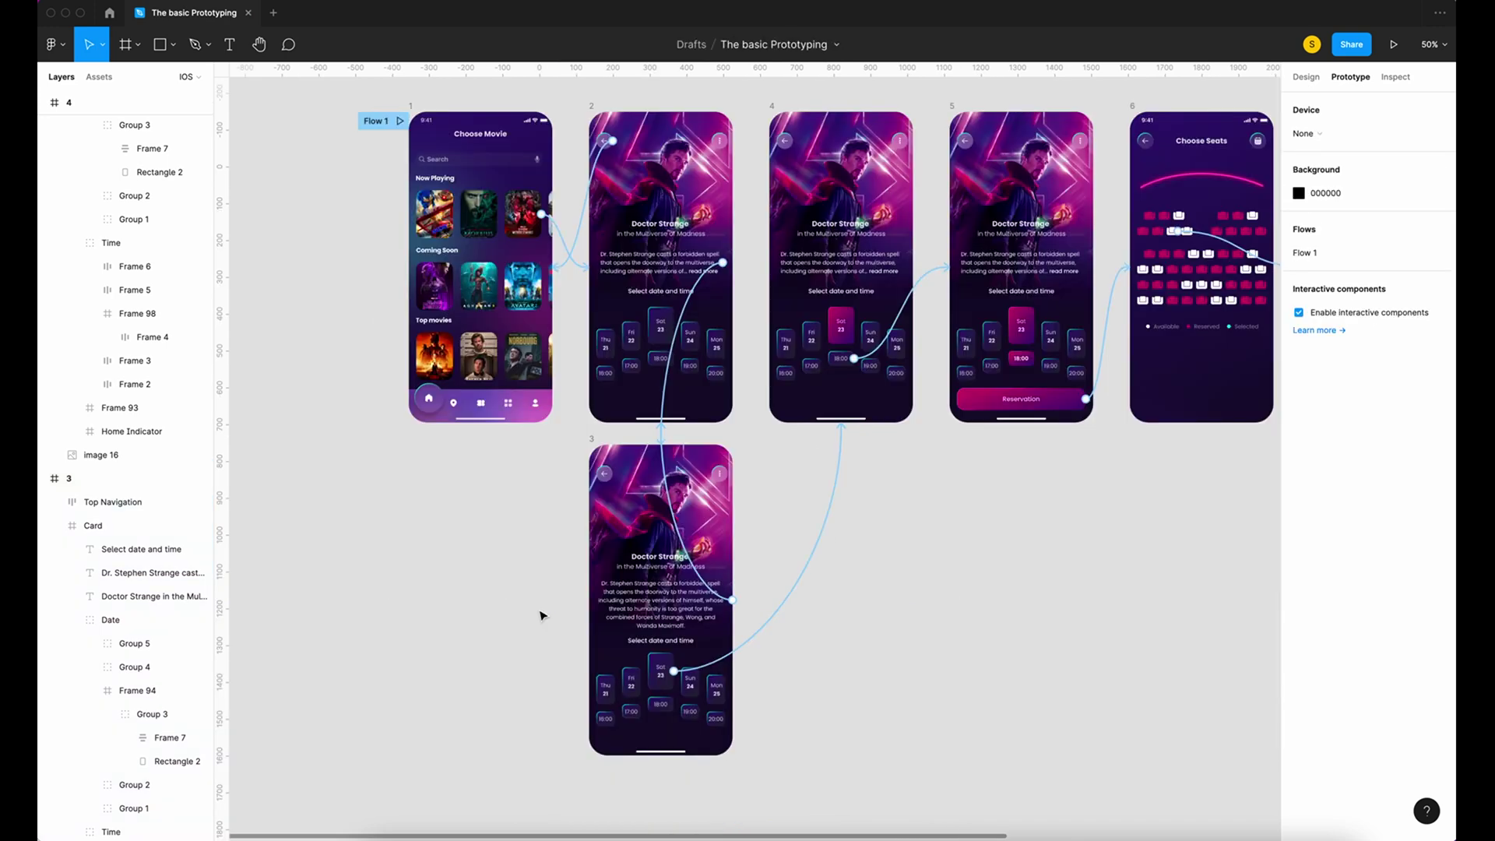
# Step: Remove the link from the Sat 23 date on screen 3 to screen 4
pyautogui.scroll(2, 542, 615)
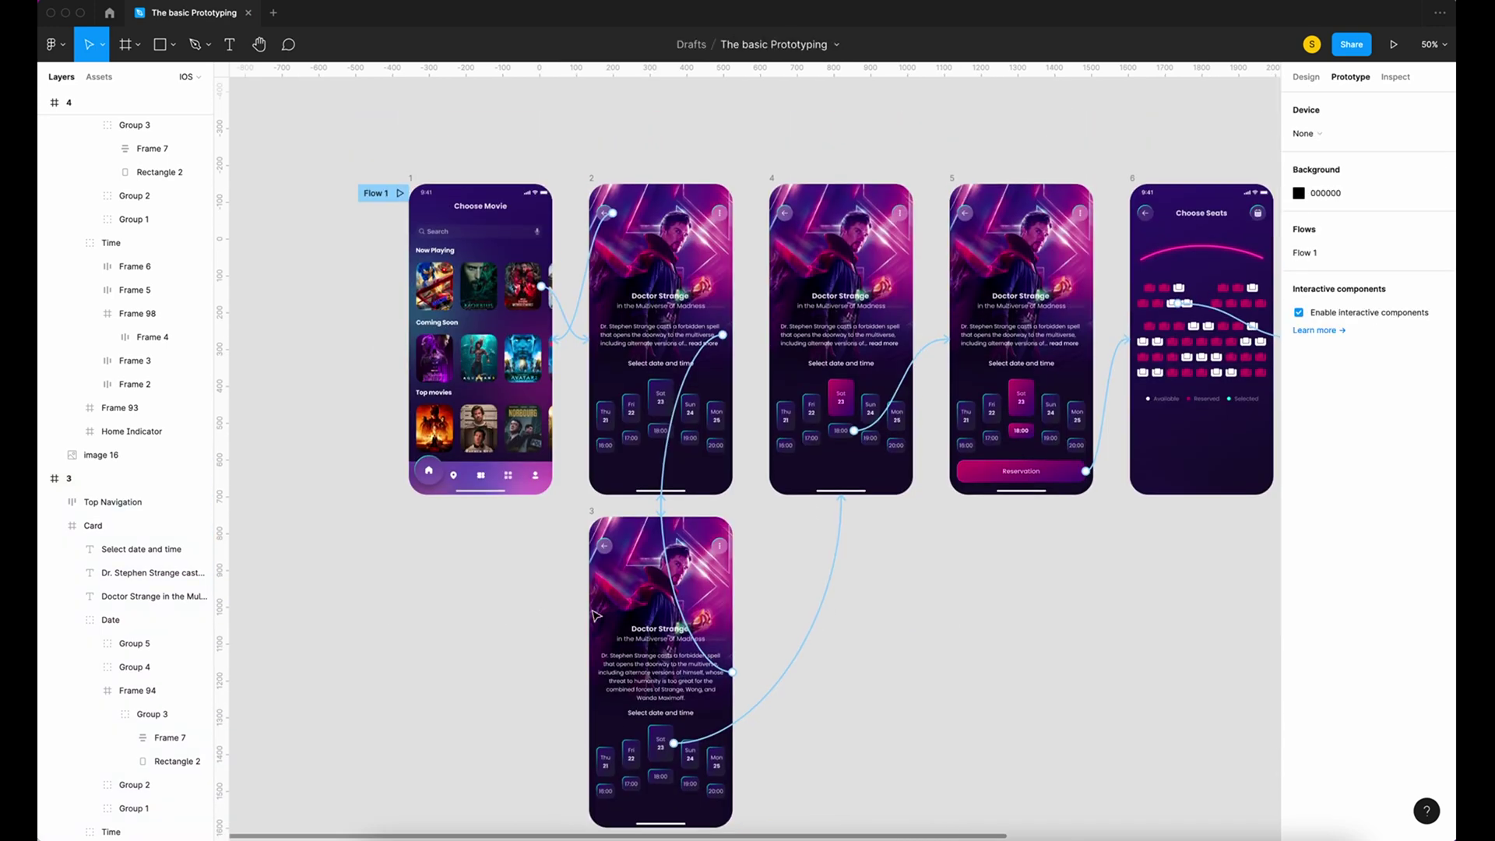
pyautogui.scroll(-1, 764, 761)
pyautogui.click(615, 473)
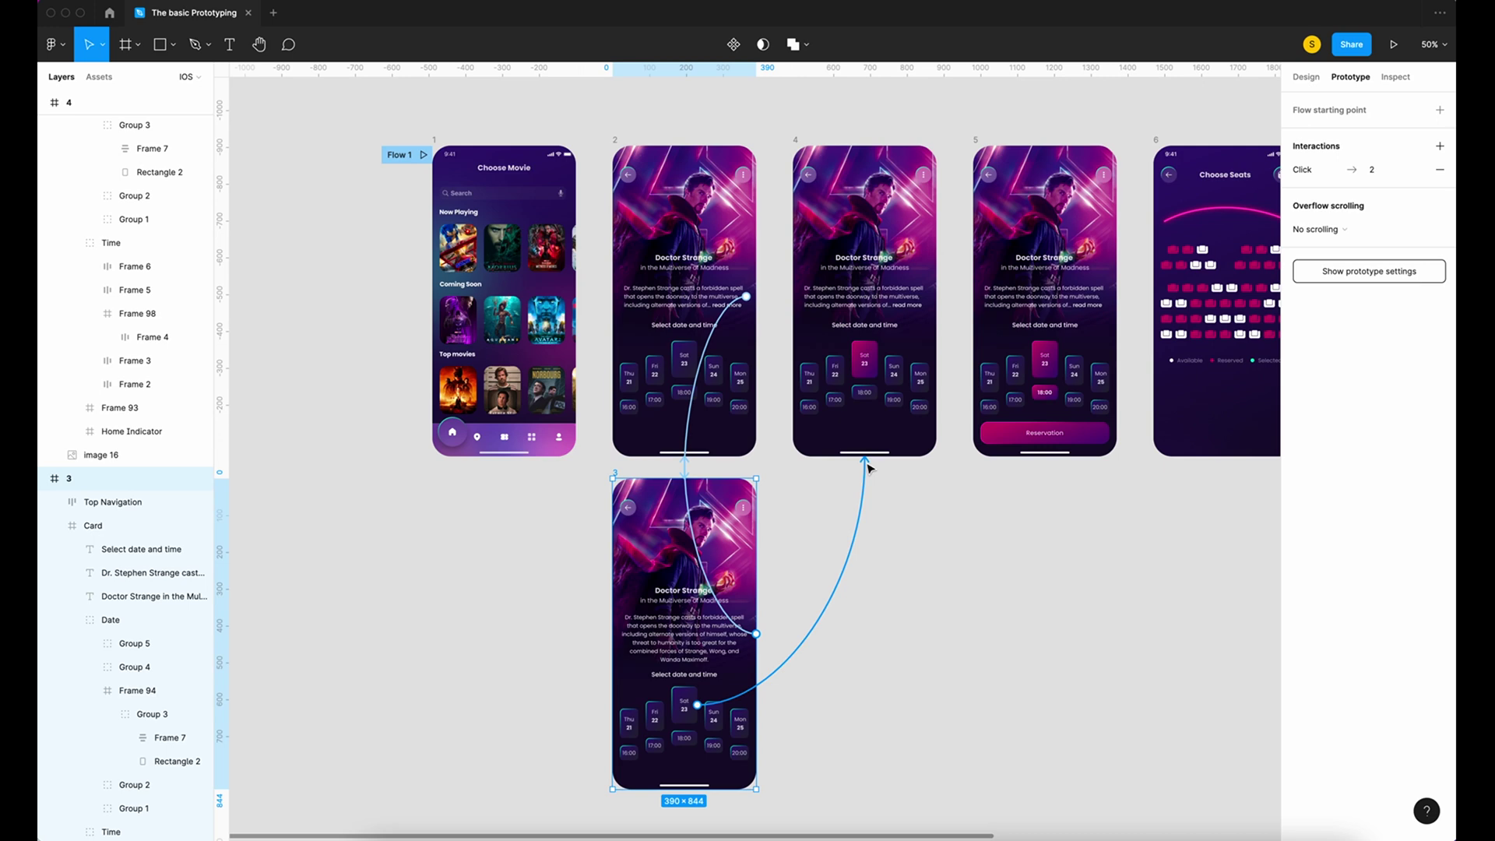
pyautogui.moveTo(869, 467); pyautogui.dragTo(886, 551)
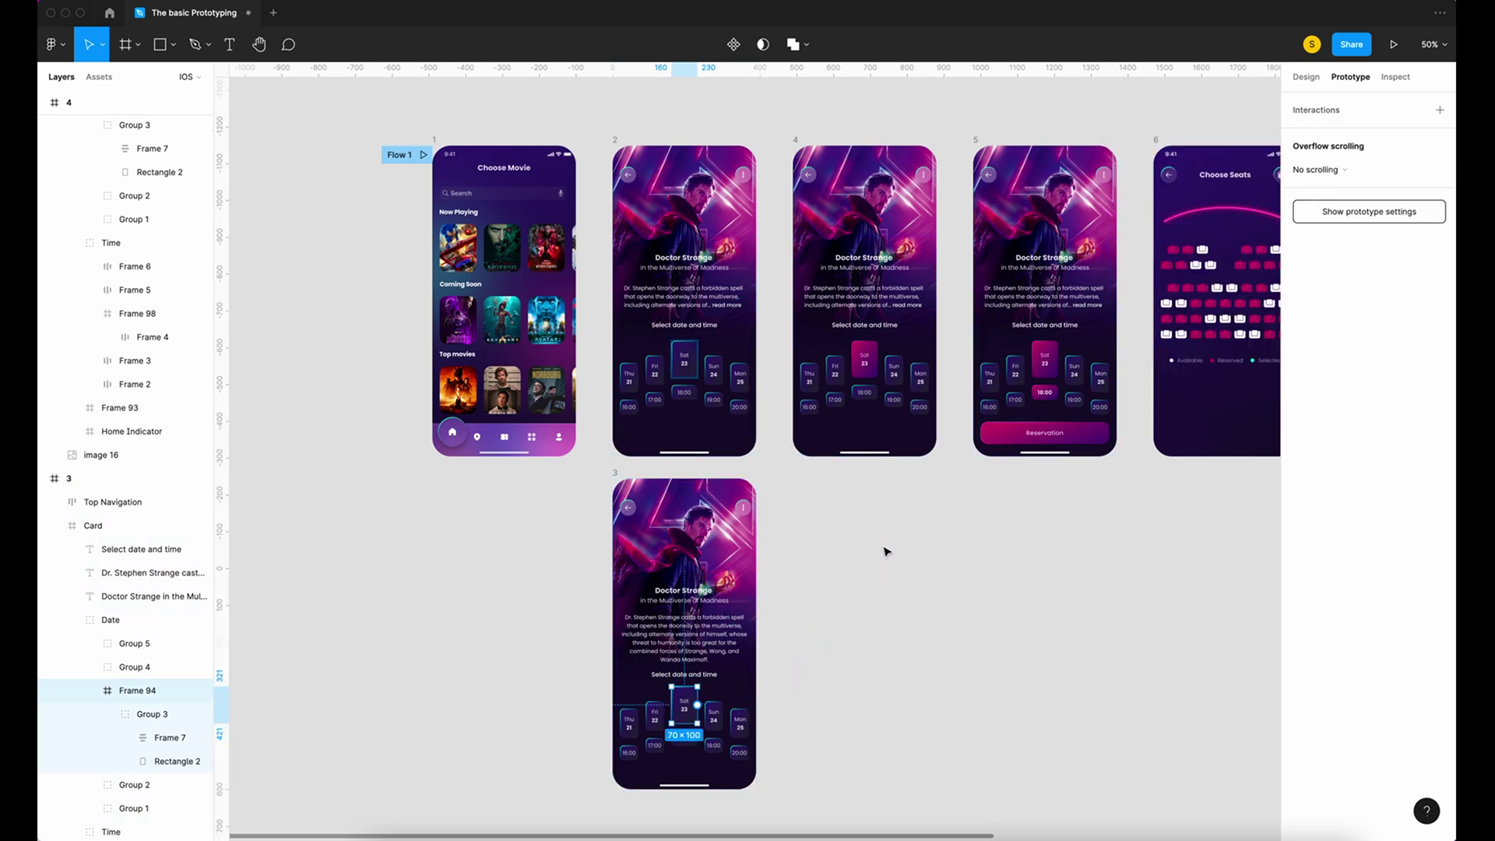
pyautogui.click(886, 551)
# Step: Link the framed Sat 23 date on screen 2 to screen 4 with an On click, Navigate to interaction using Smart animate
pyautogui.click(690, 344)
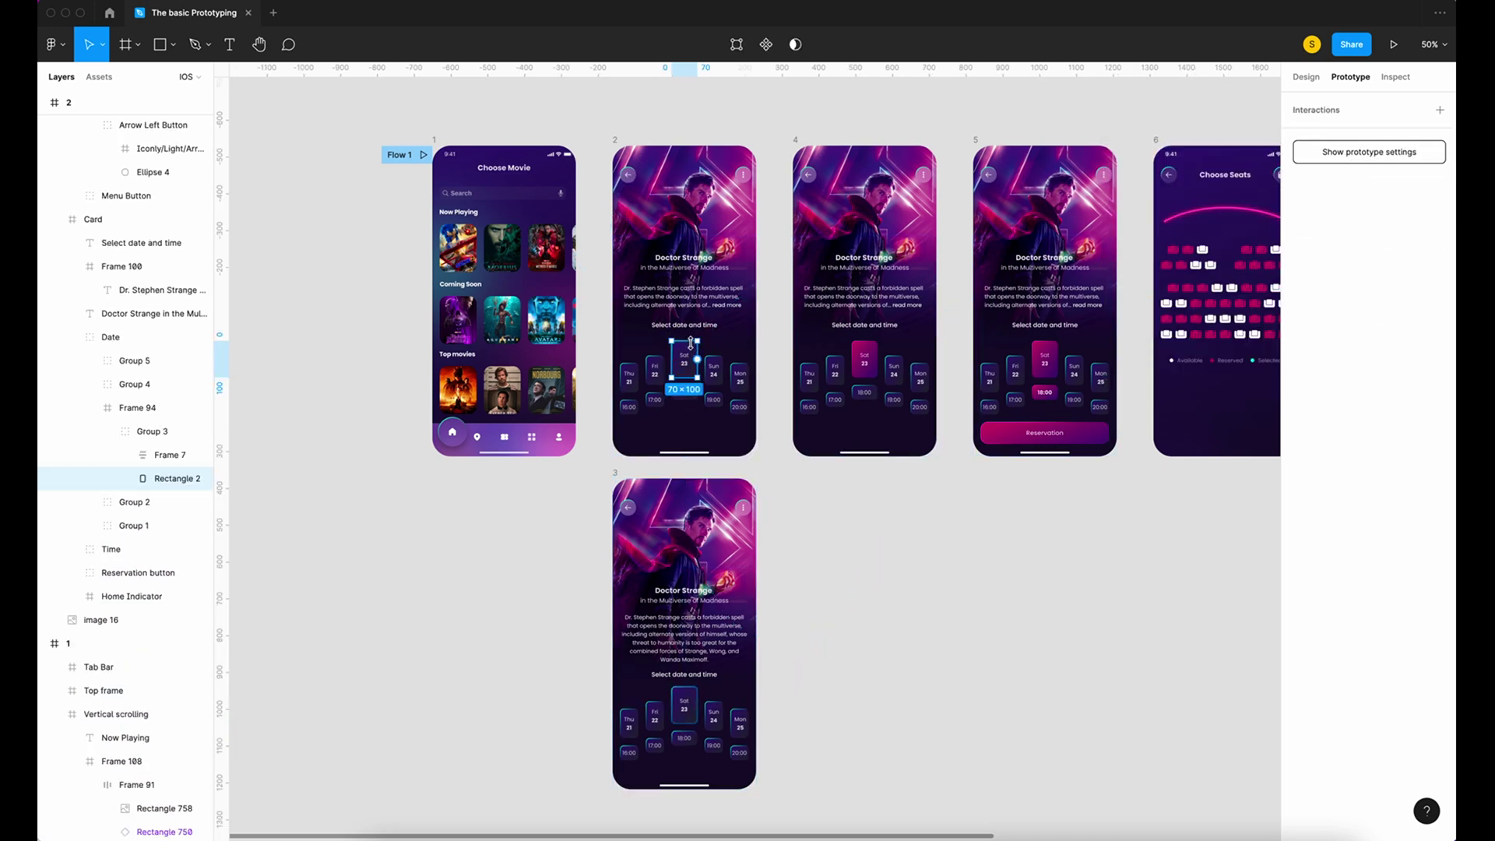
pyautogui.click(137, 407)
pyautogui.scroll(2, 615, 227)
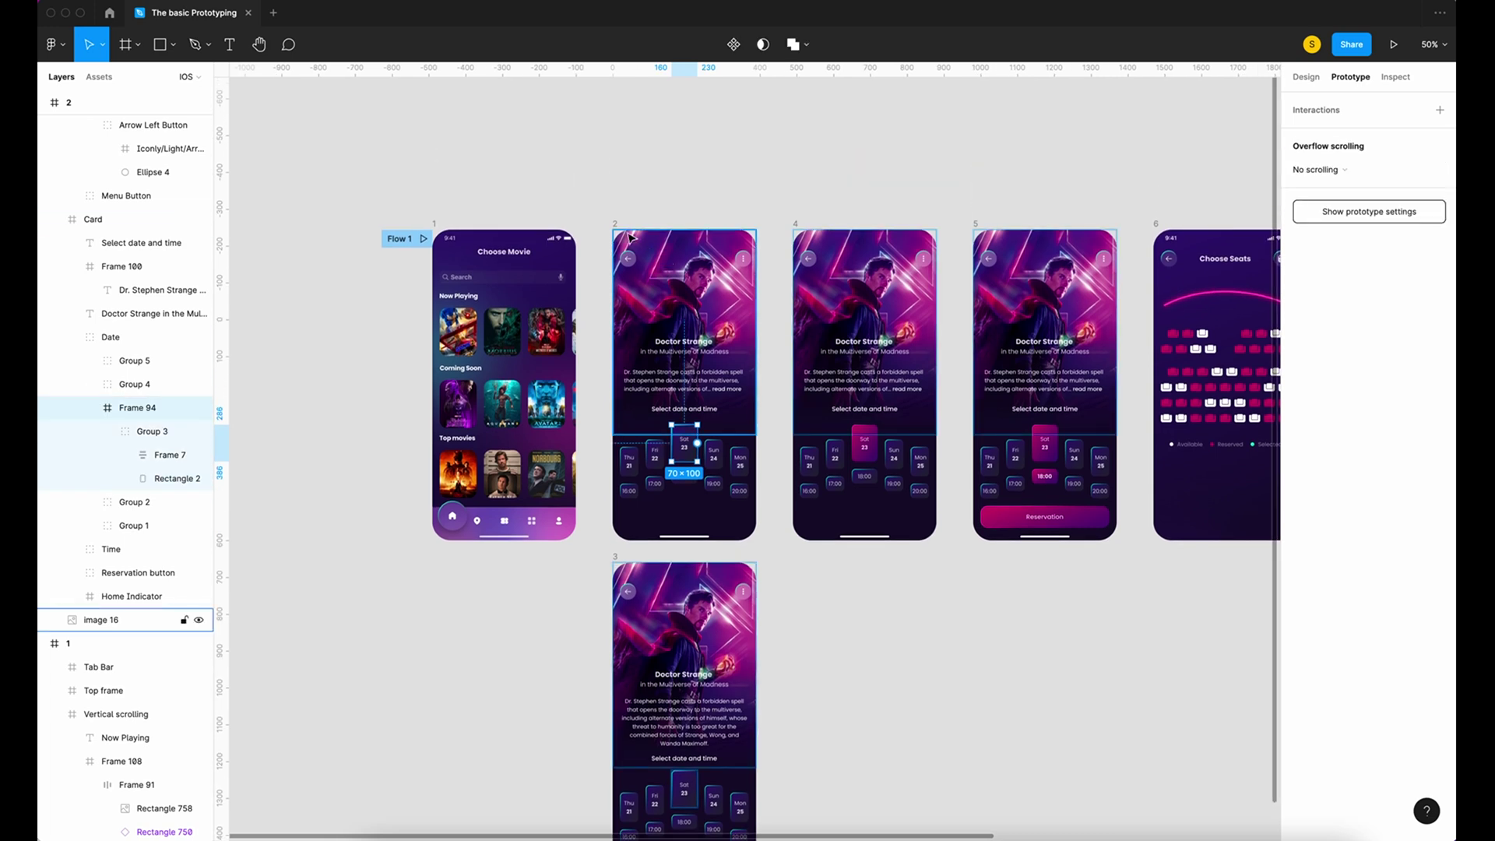
pyautogui.moveTo(696, 443); pyautogui.dragTo(805, 454)
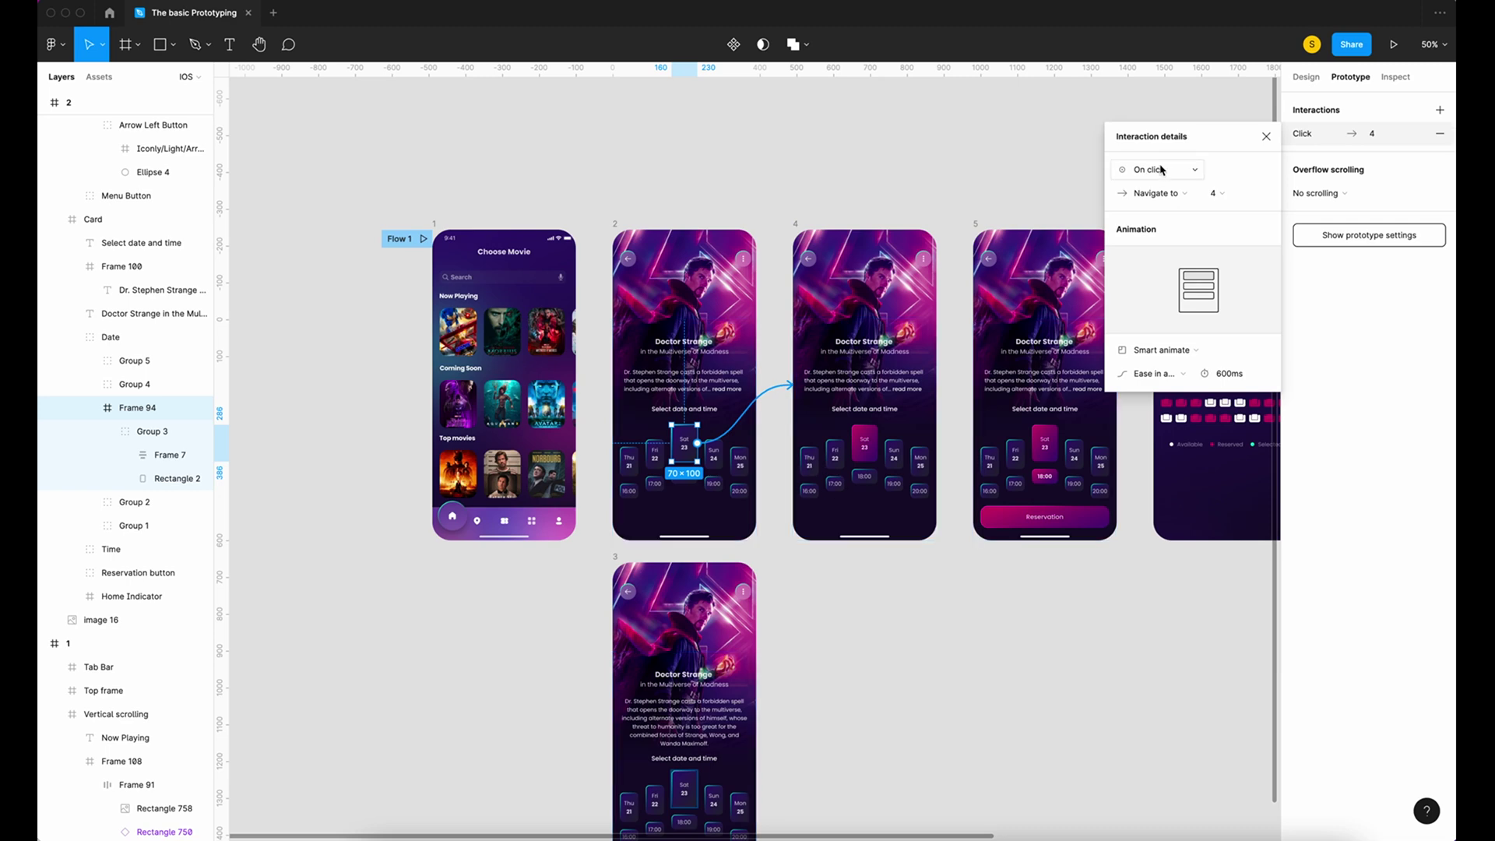
pyautogui.click(1266, 137)
# Step: Preview the prototype, open Doctor Strange, expand and collapse its description, select Sat 23, and close the preview
pyautogui.click(1393, 44)
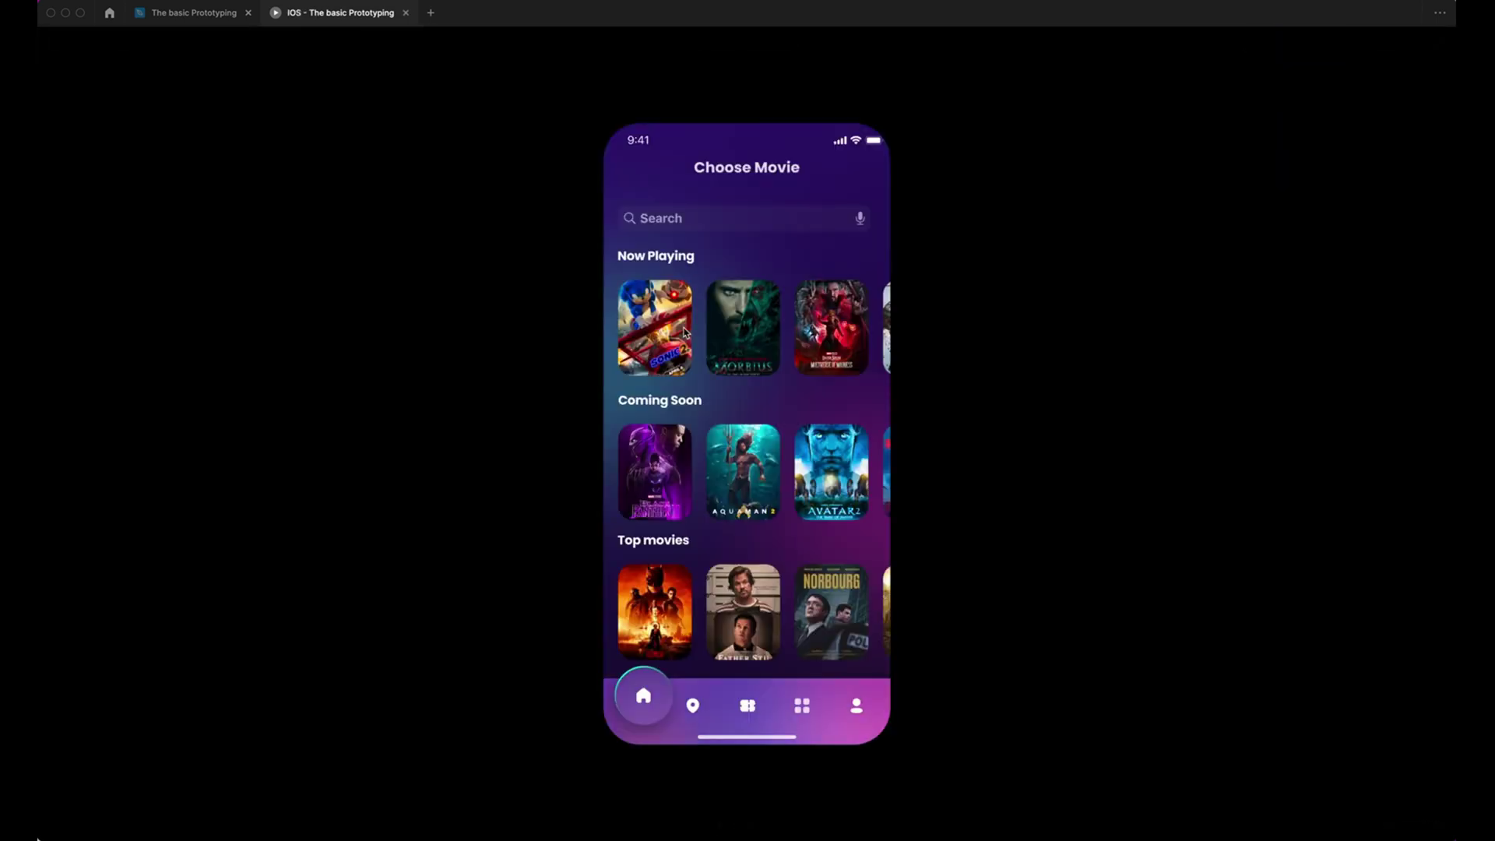
pyautogui.click(828, 321)
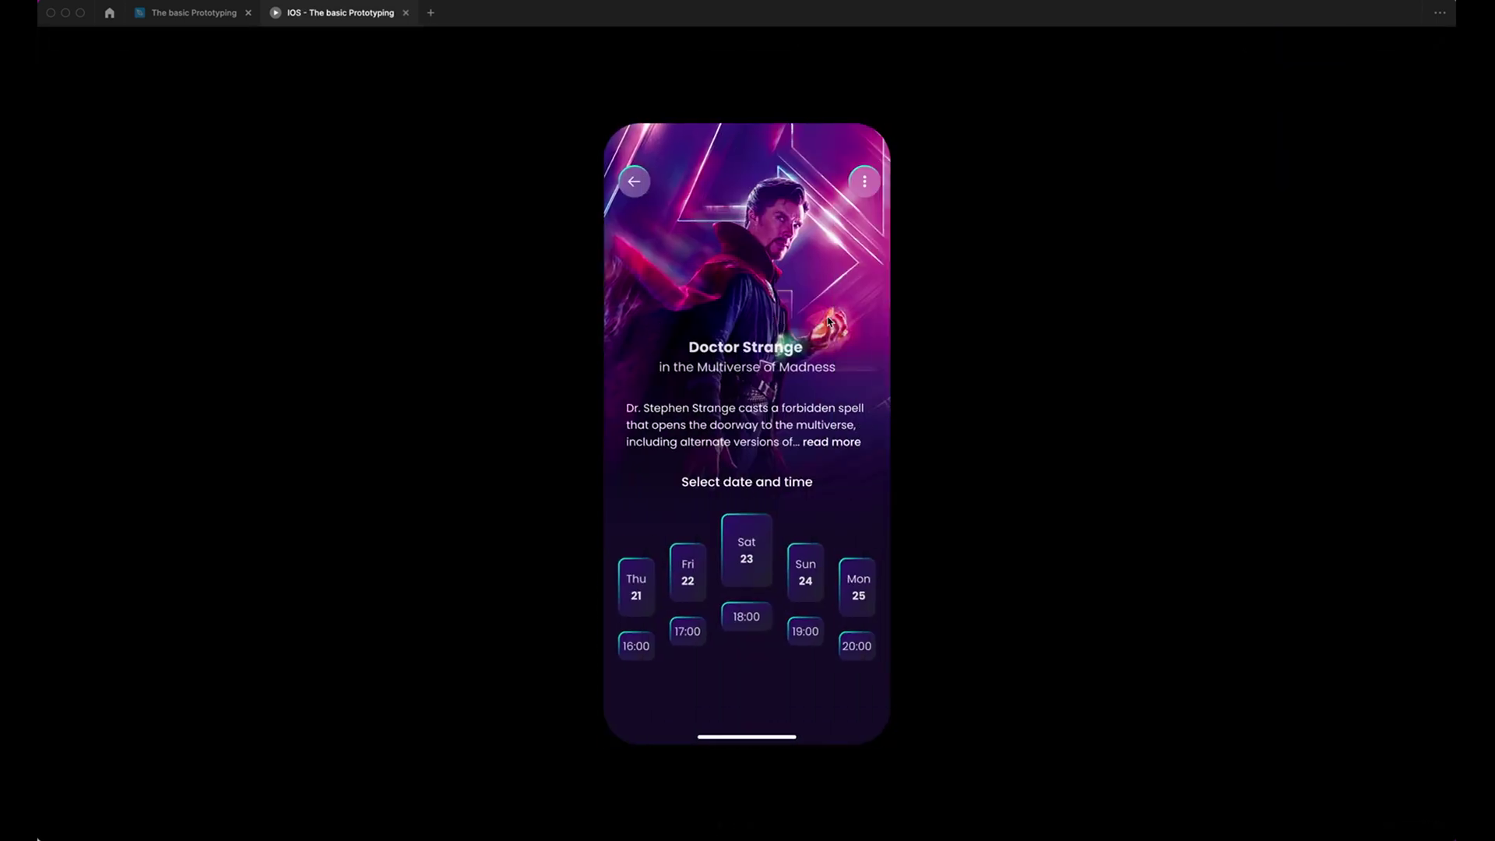
pyautogui.click(832, 441)
pyautogui.click(830, 440)
pyautogui.click(741, 563)
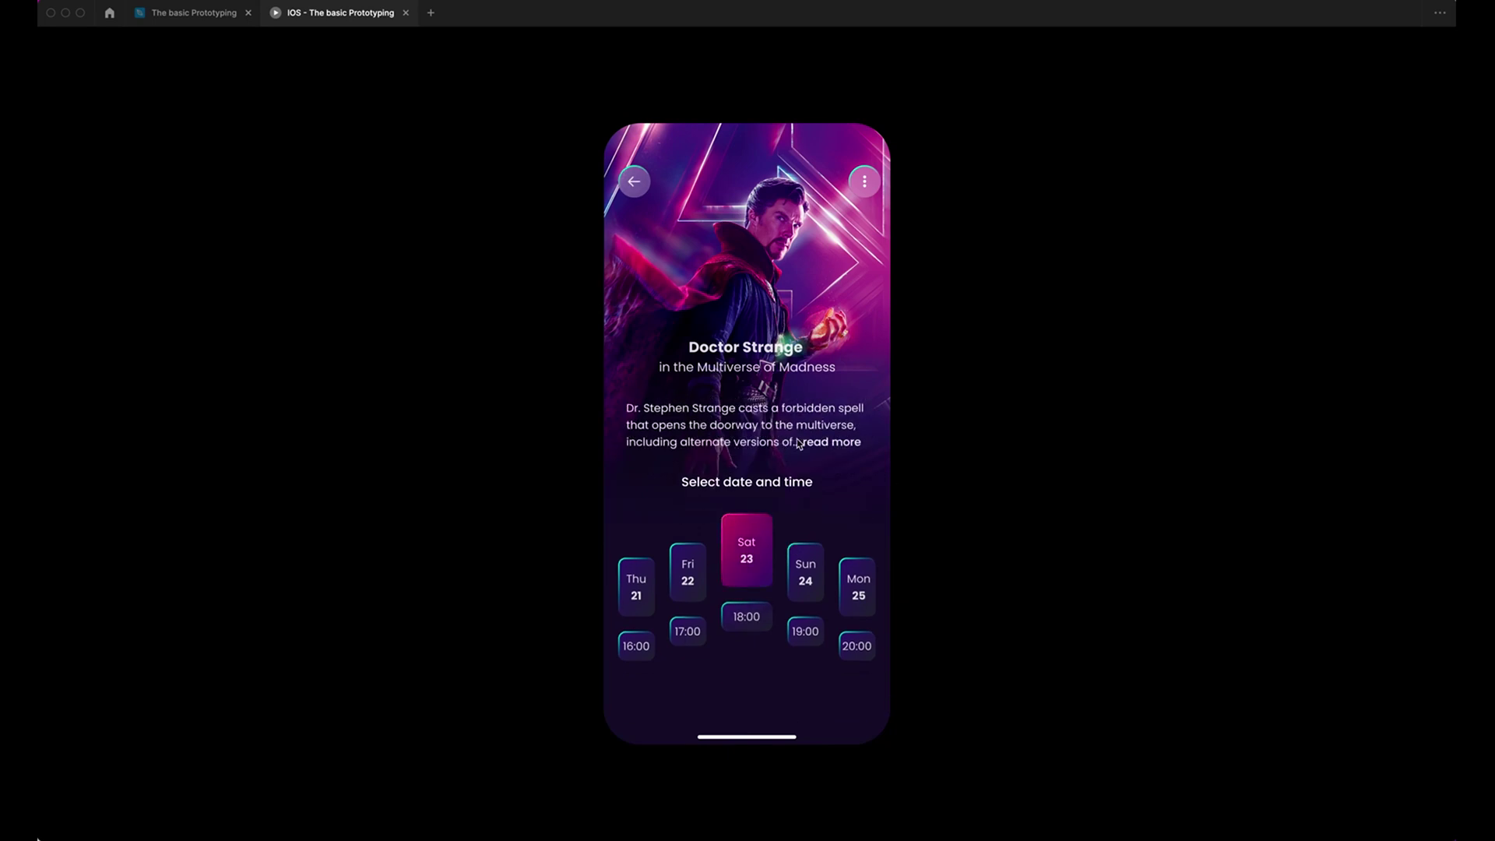
pyautogui.click(406, 14)
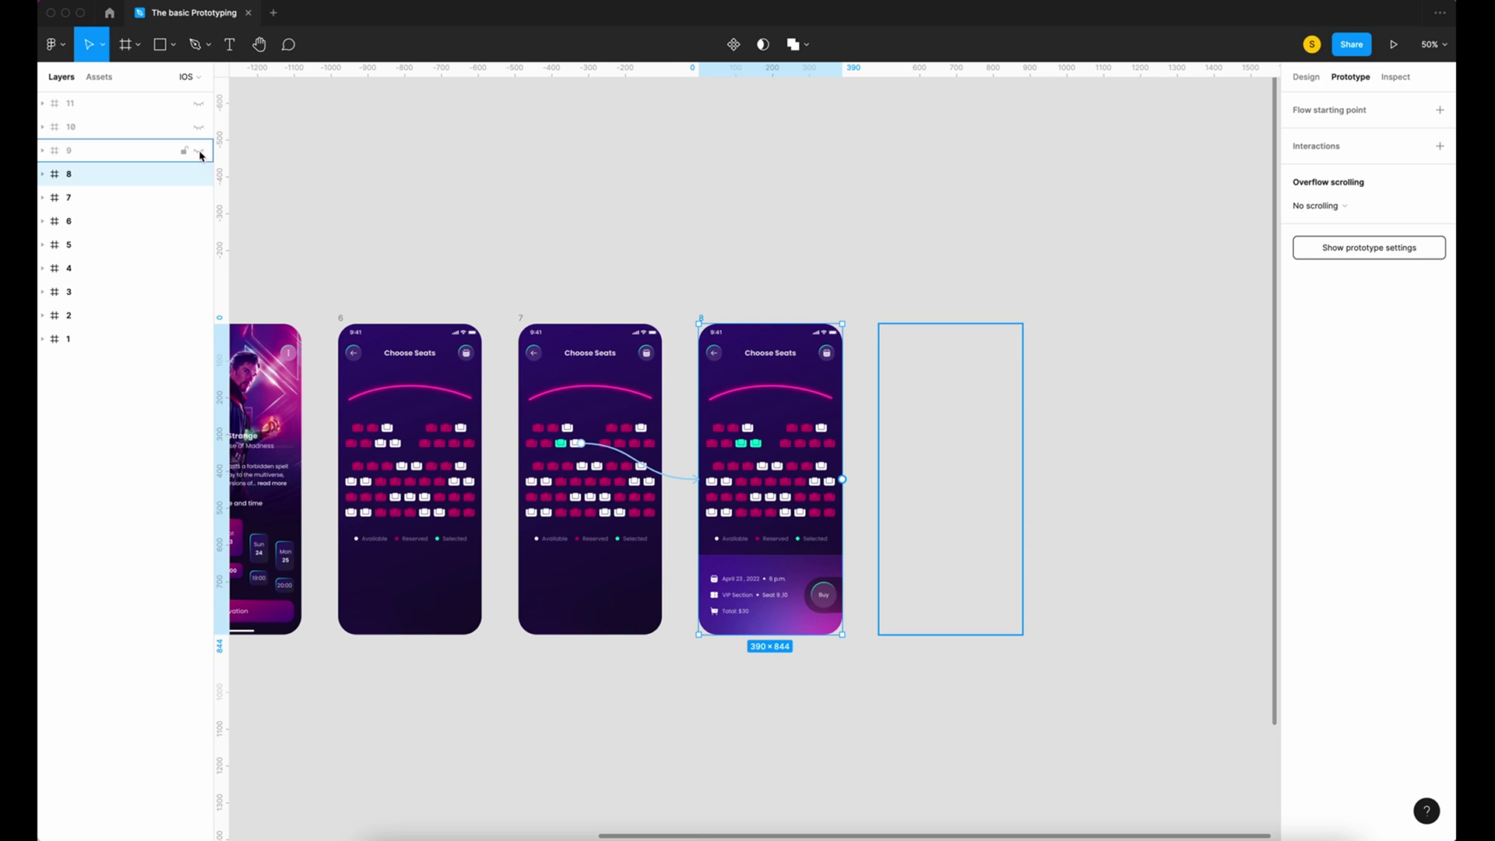
# Step: Unhide screen 9 and link the framed Buy button on screen 8 to it on click, using Smart animate with a 300 ms duration
pyautogui.click(199, 152)
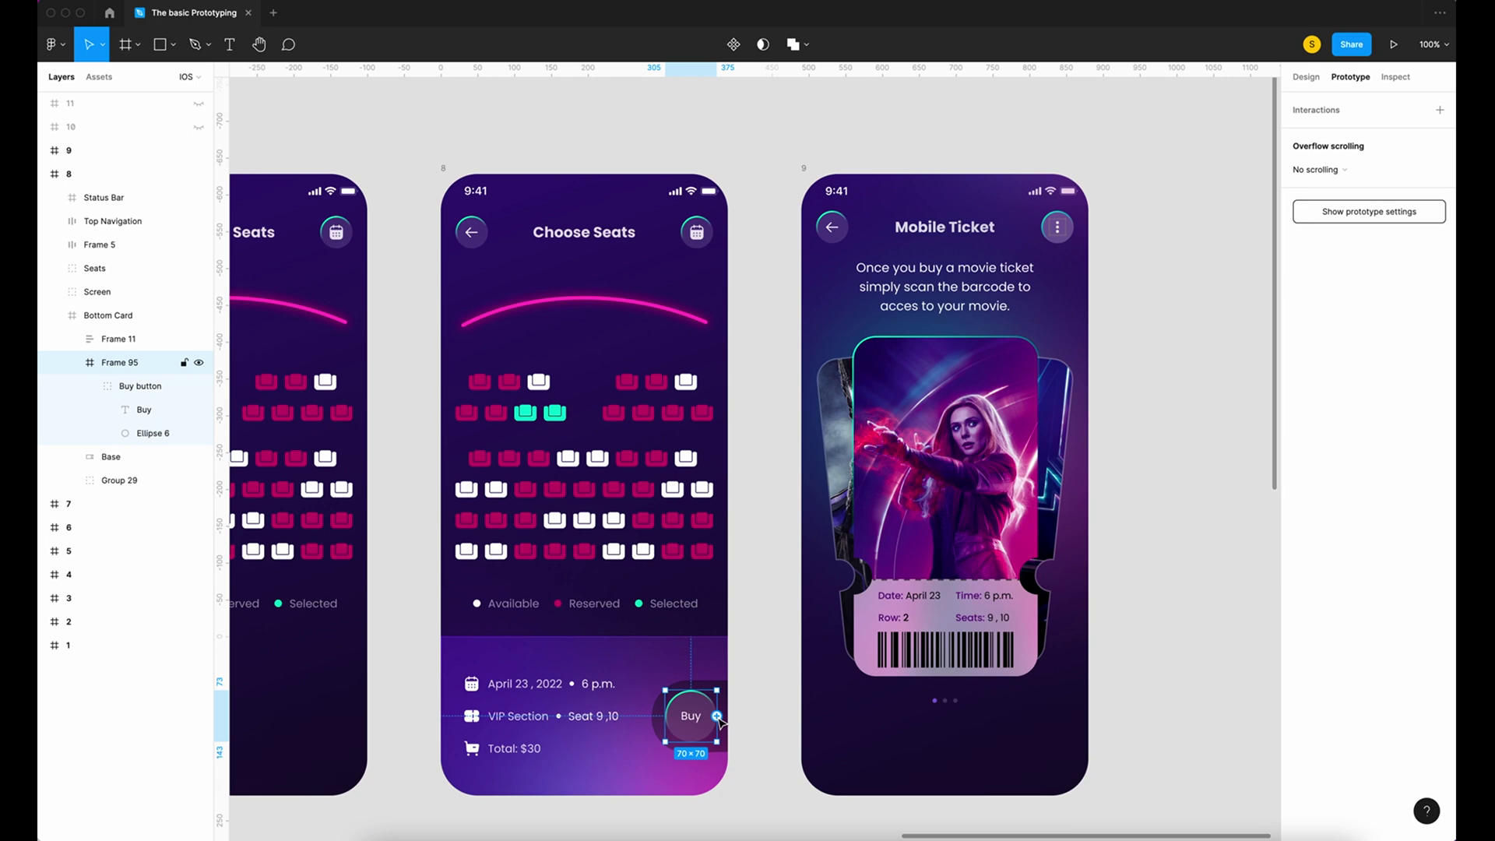
pyautogui.moveTo(717, 716); pyautogui.dragTo(839, 592)
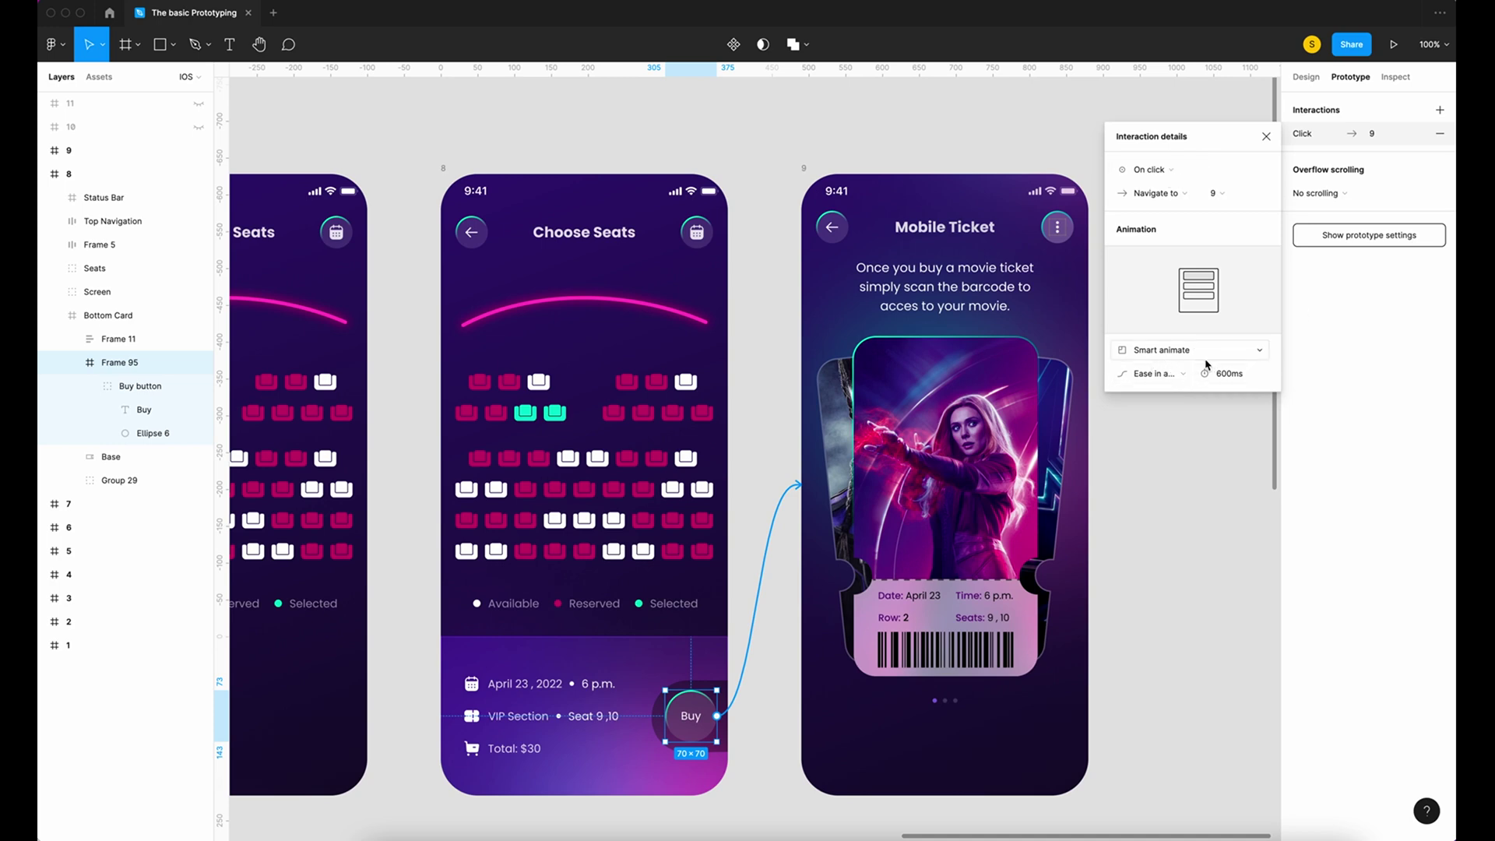
pyautogui.click(1255, 374)
pyautogui.write('300')
pyautogui.press('Return')
pyautogui.press('Escape')
# Step: Preview the prototype, test the Buy button on the Choose Seats screen, and return to the design file
pyautogui.click(1394, 44)
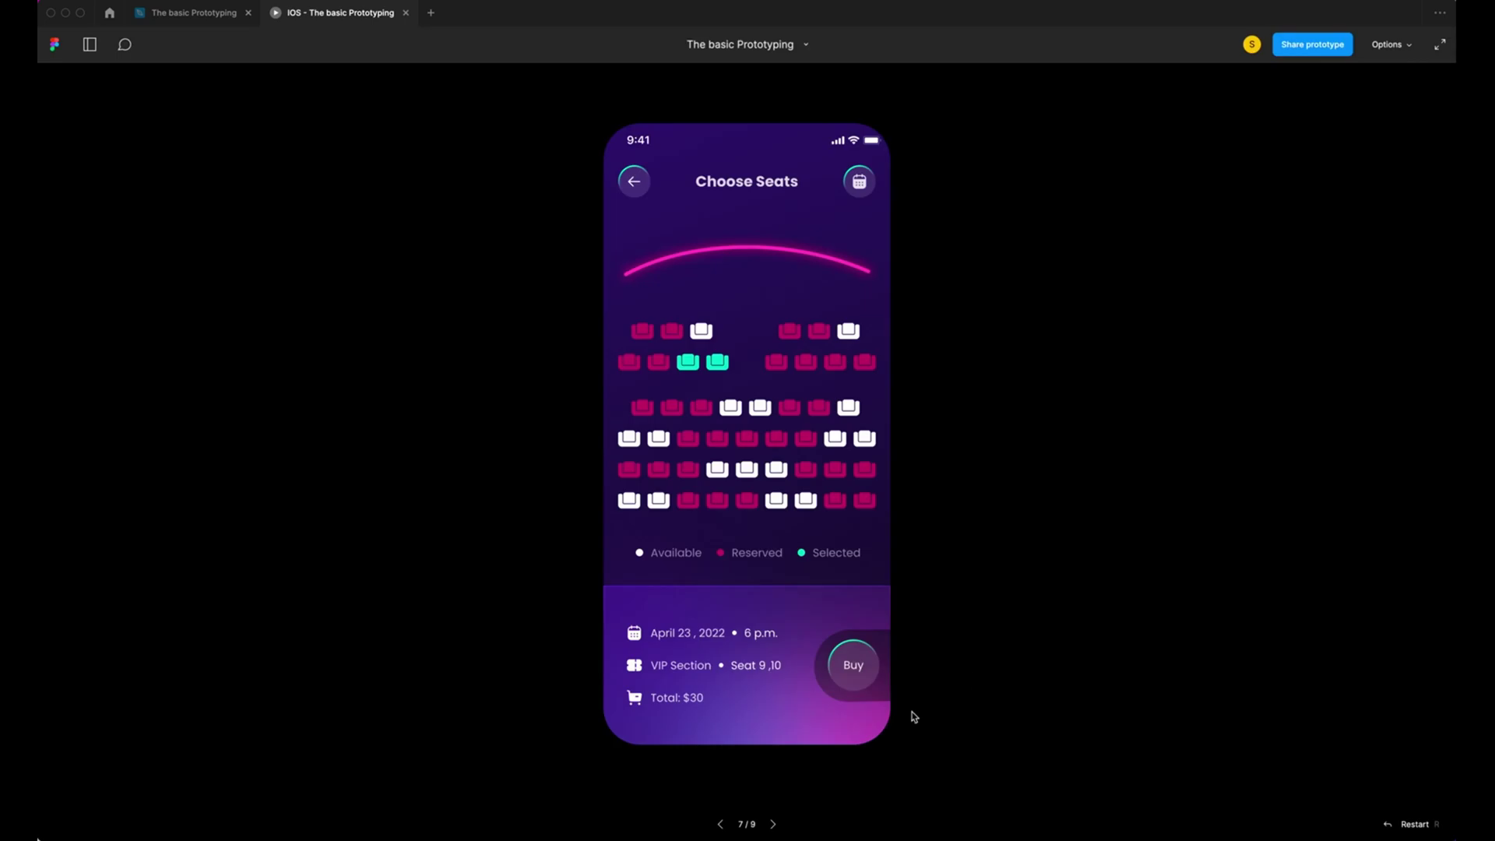
pyautogui.click(858, 668)
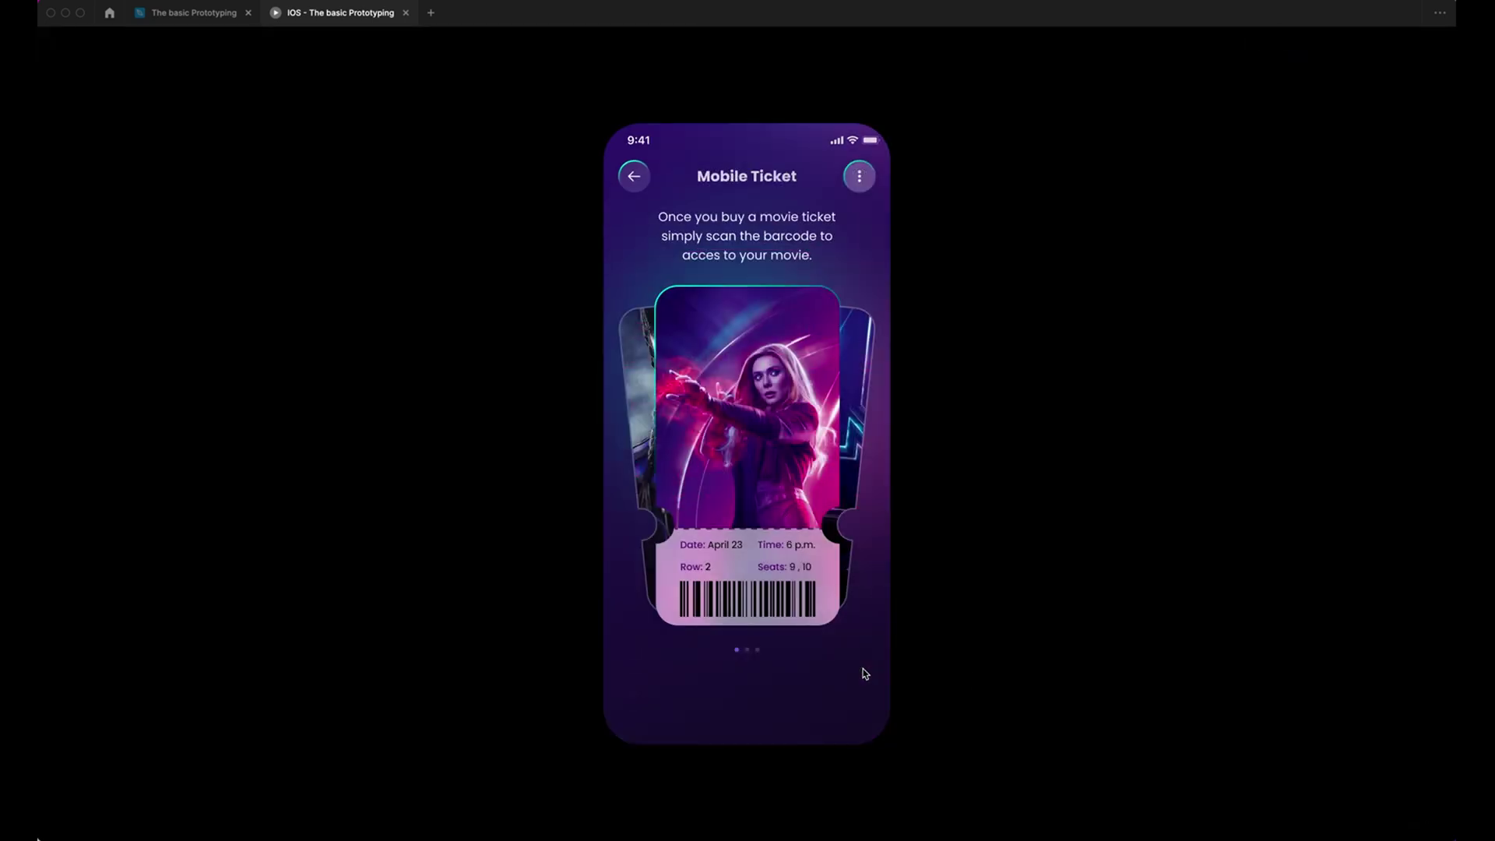
pyautogui.click(195, 12)
# Step: Examine Mobile Ticket screens 9, 10 and 11 and the ticket layers inside screen 9's Mobile Tickets frame
pyautogui.hscroll(10, 525, 143)
pyautogui.hscroll(10, 526, 144)
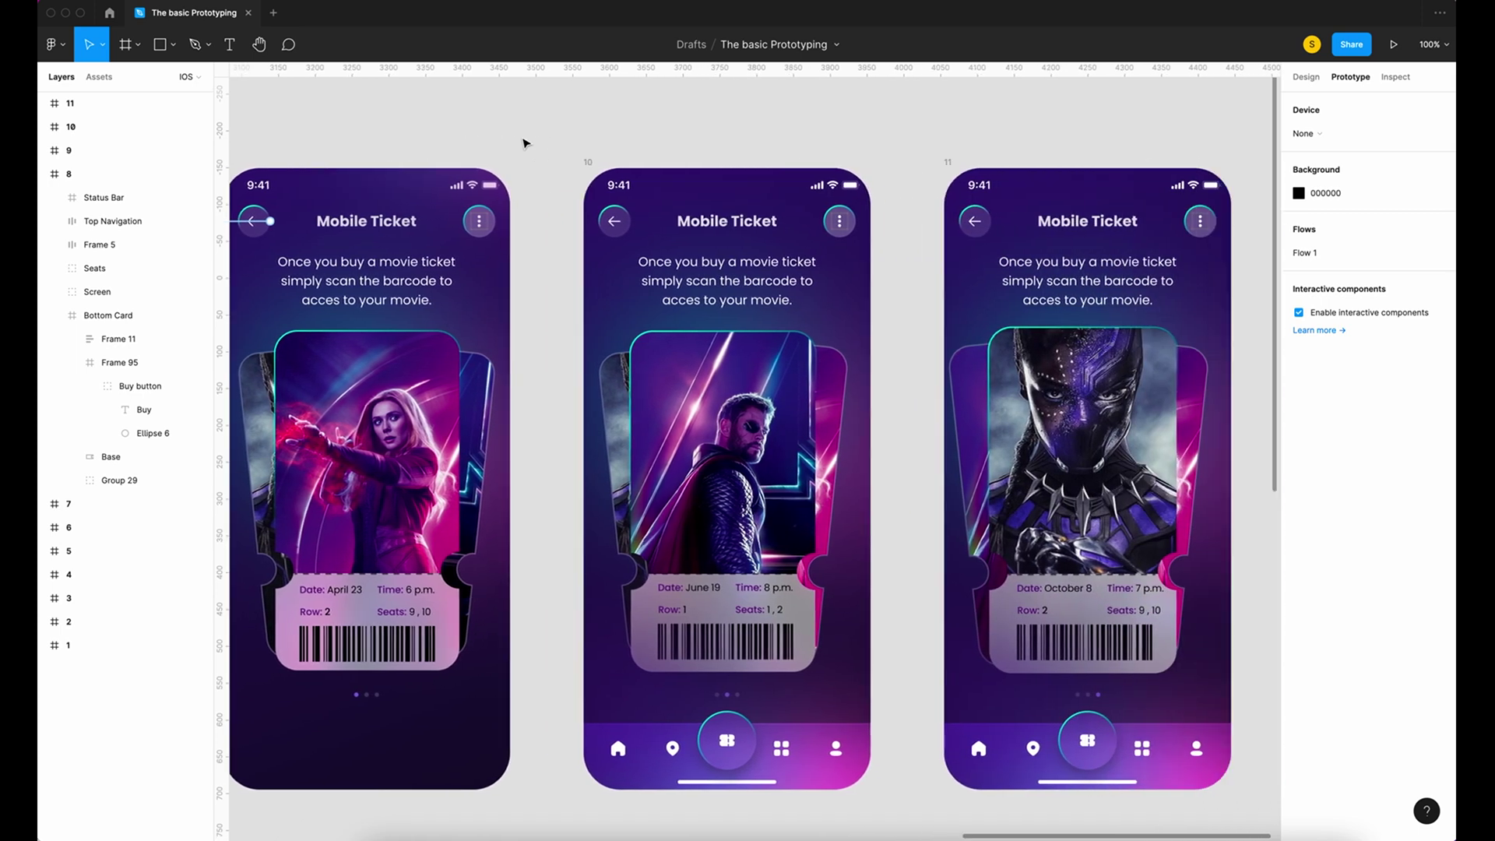
pyautogui.hotkey('shift', 'n')
pyautogui.hscroll(8, 933, 615)
pyautogui.hscroll(10, 932, 615)
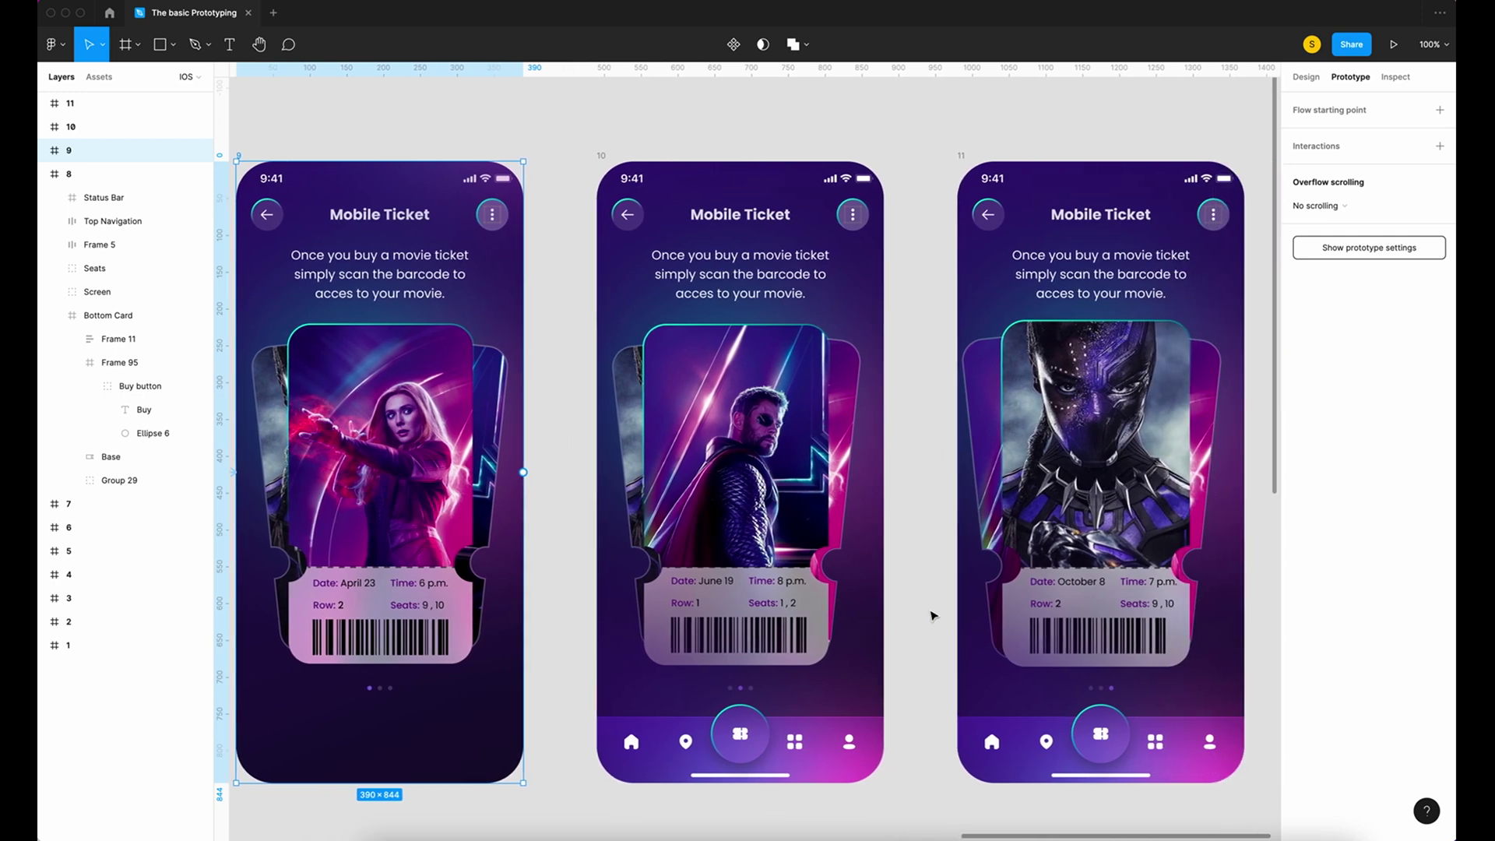
pyautogui.hscroll(-5, 933, 615)
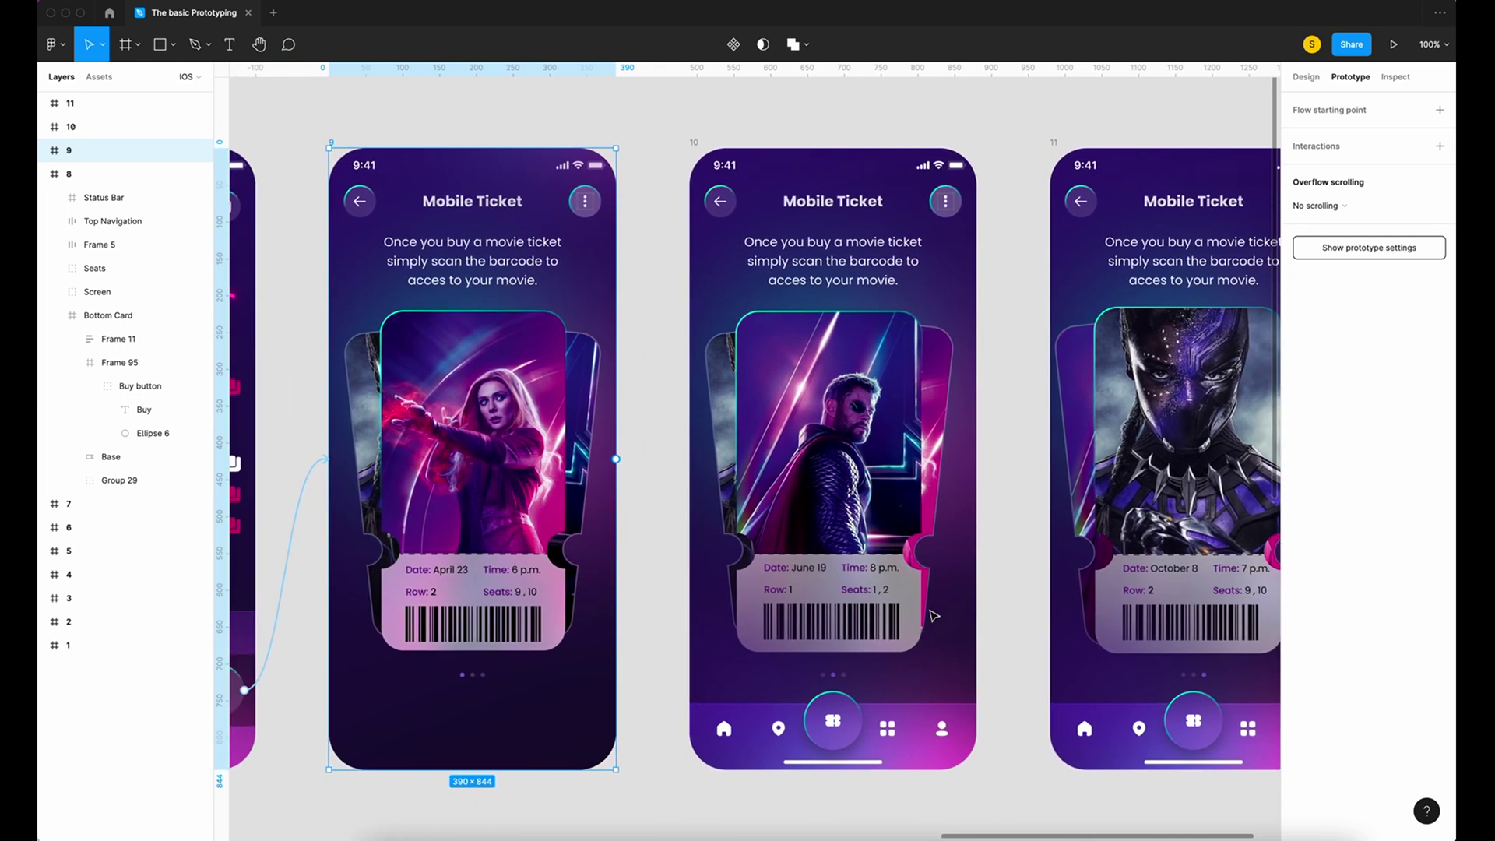
pyautogui.hscroll(-5, 933, 615)
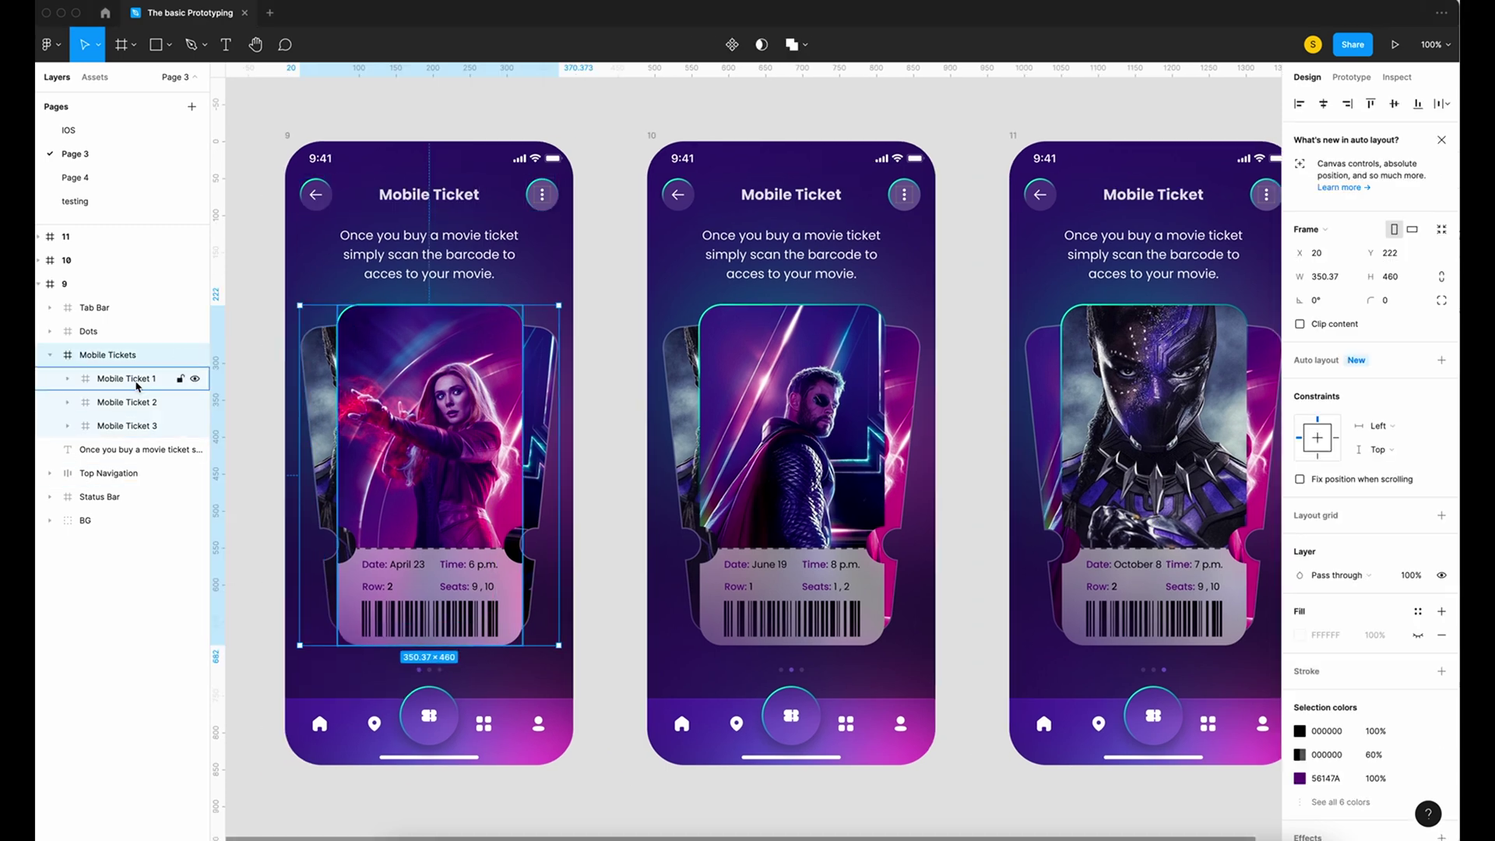
pyautogui.click(133, 380)
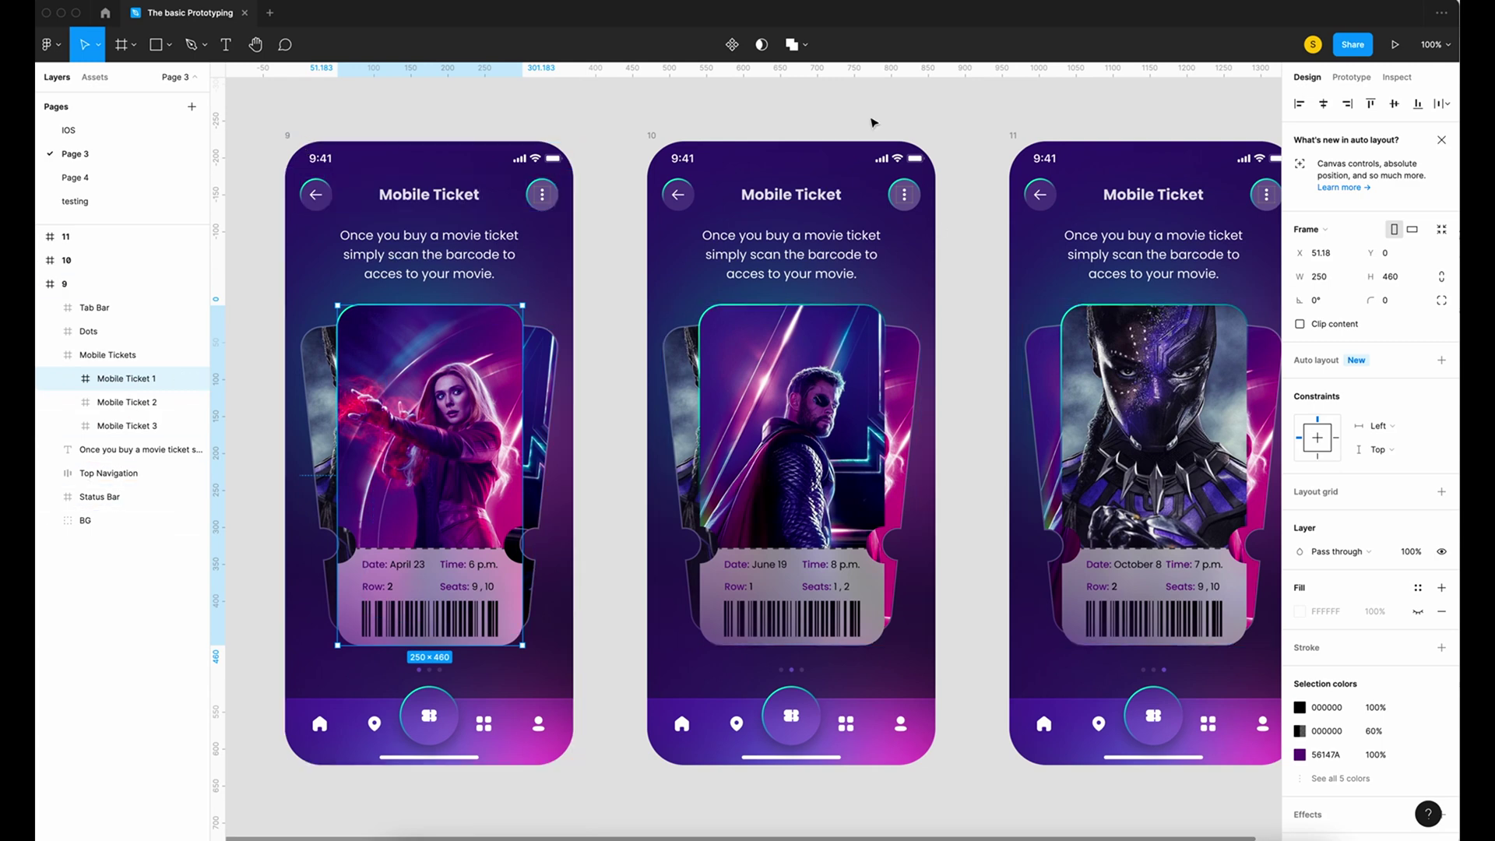
pyautogui.click(113, 402)
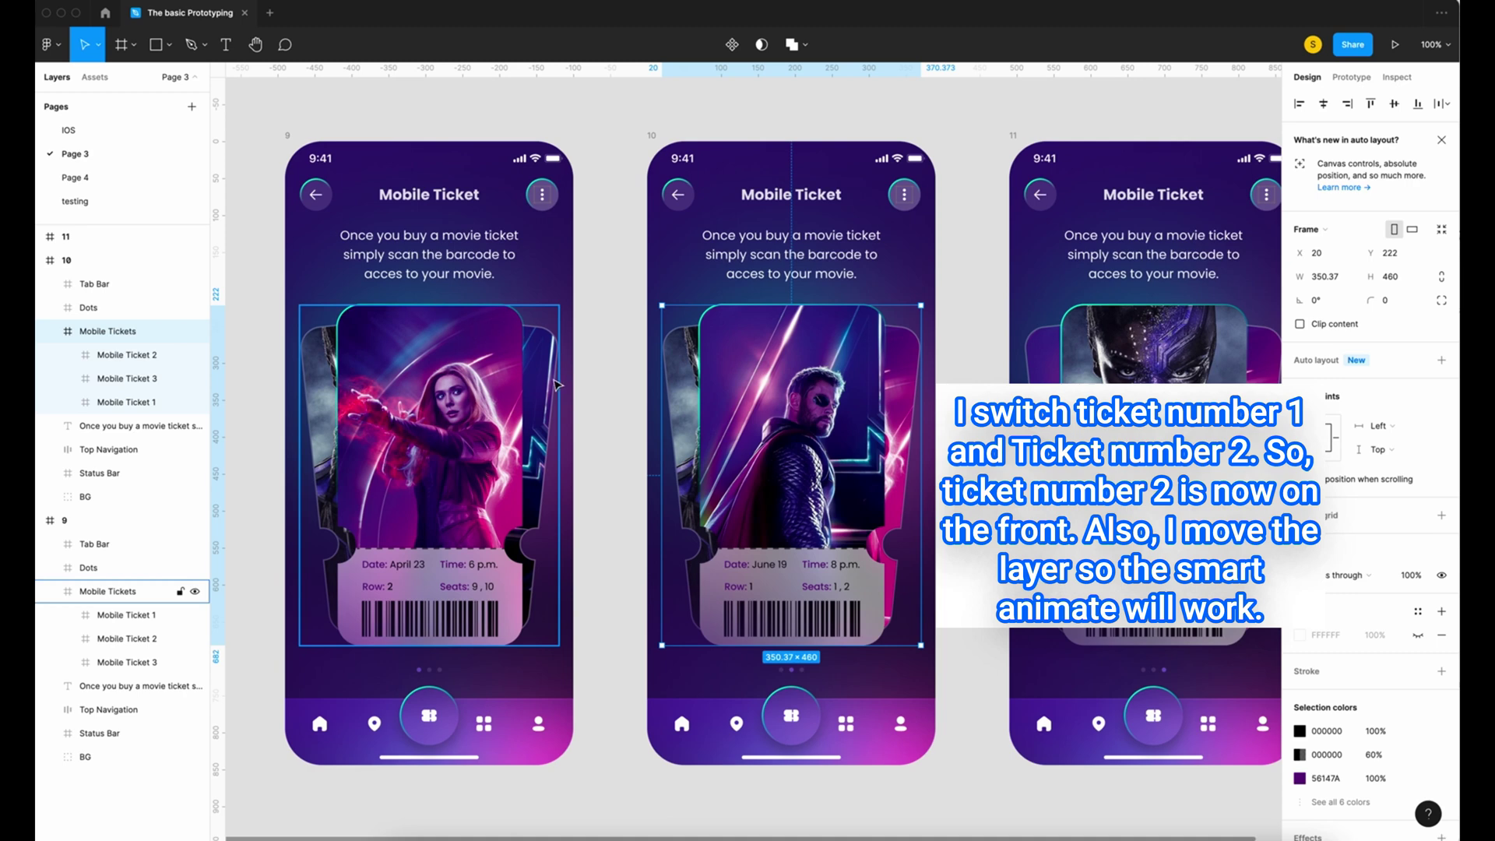
# Step: Examine the ticket layer order inside screen 11's Mobile Tickets frame, comparing Mobile Ticket 3 and Mobile Ticket 2
pyautogui.hscroll(4, 942, 492)
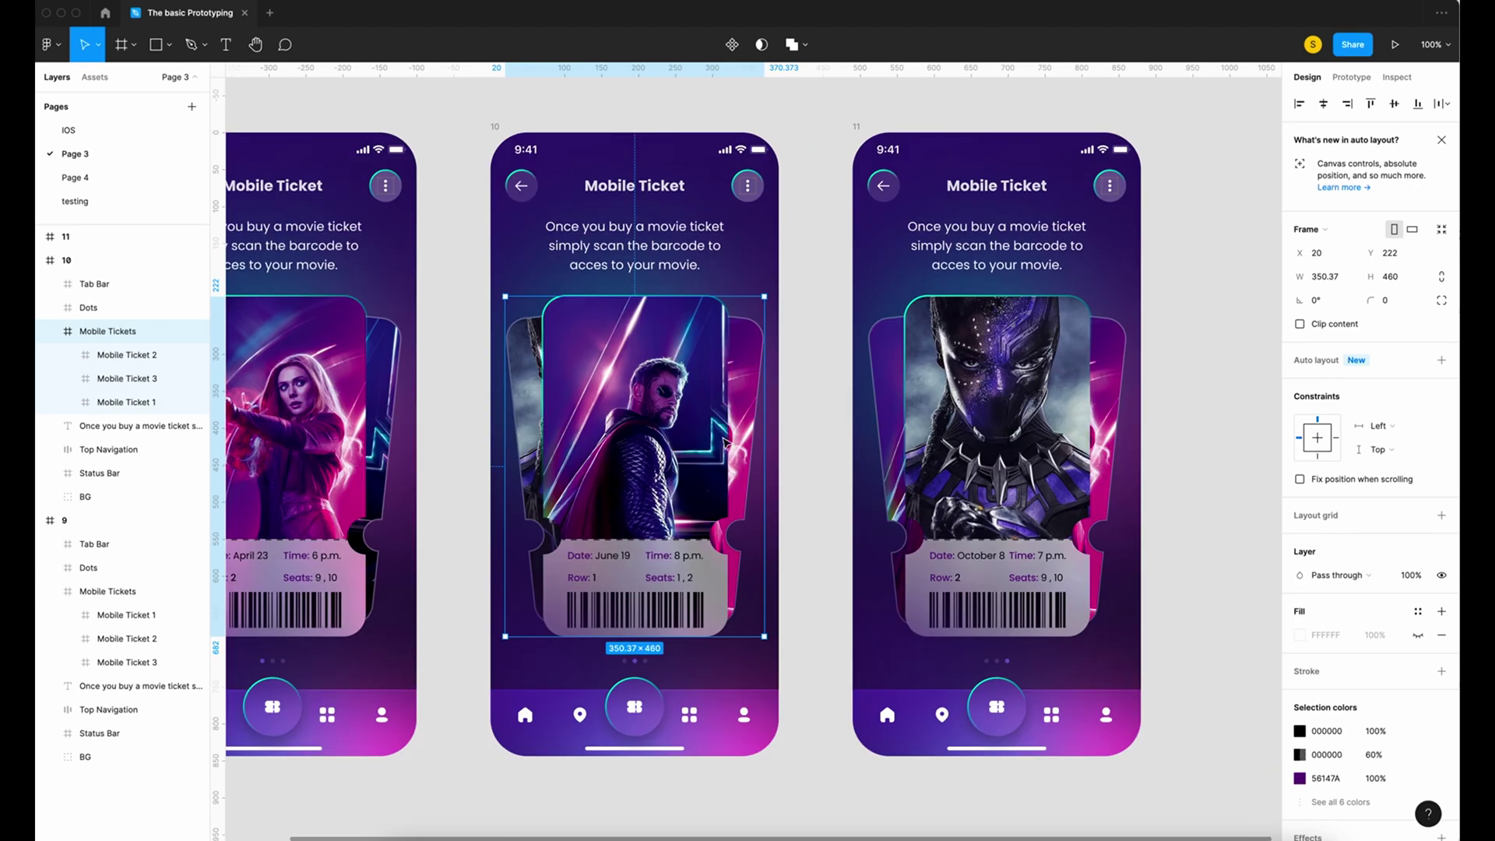
pyautogui.click(946, 468)
pyautogui.click(121, 335)
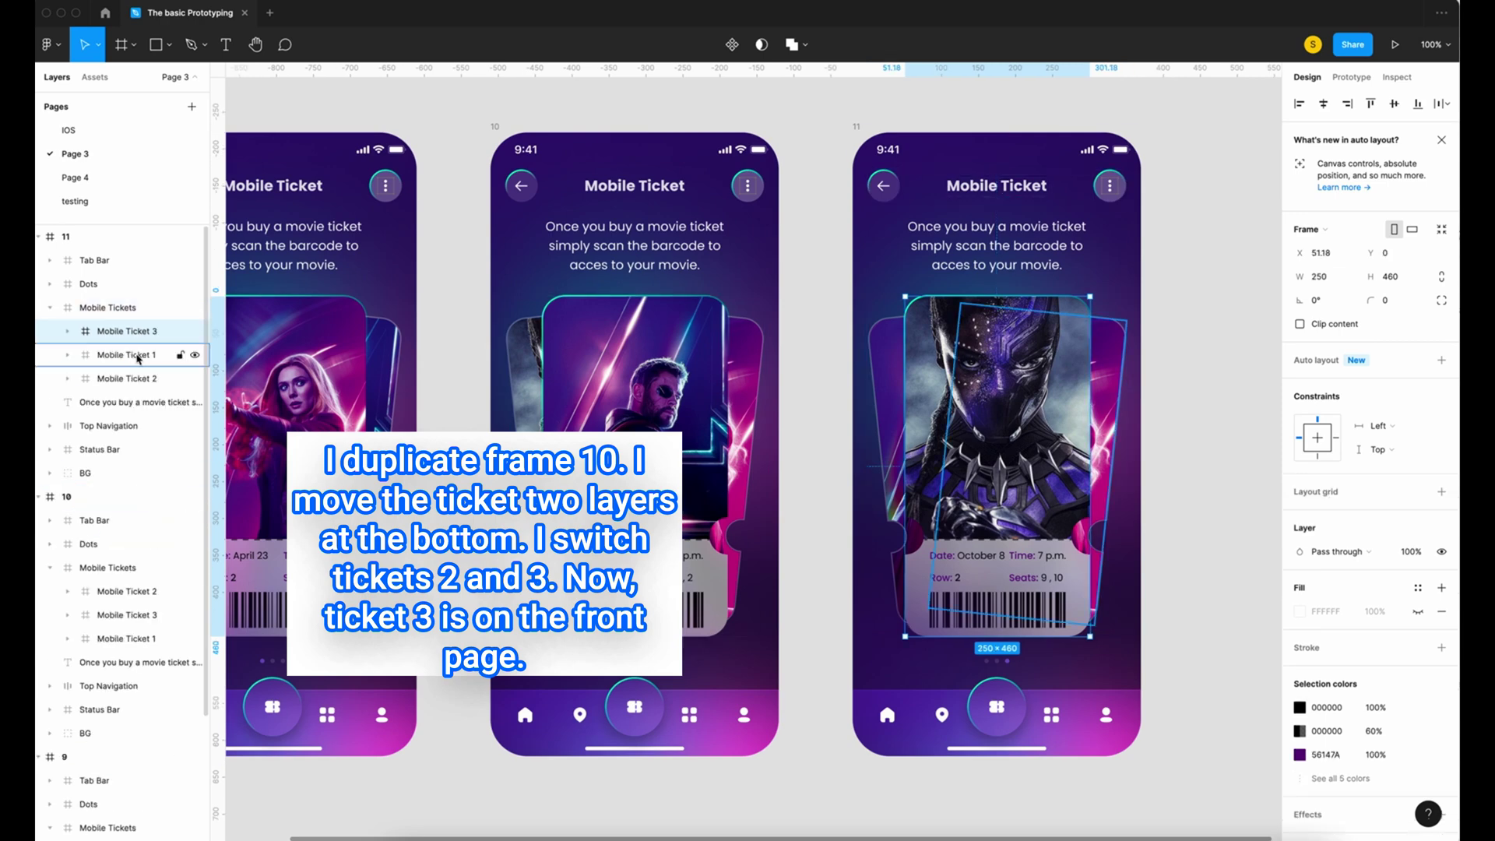
pyautogui.click(124, 378)
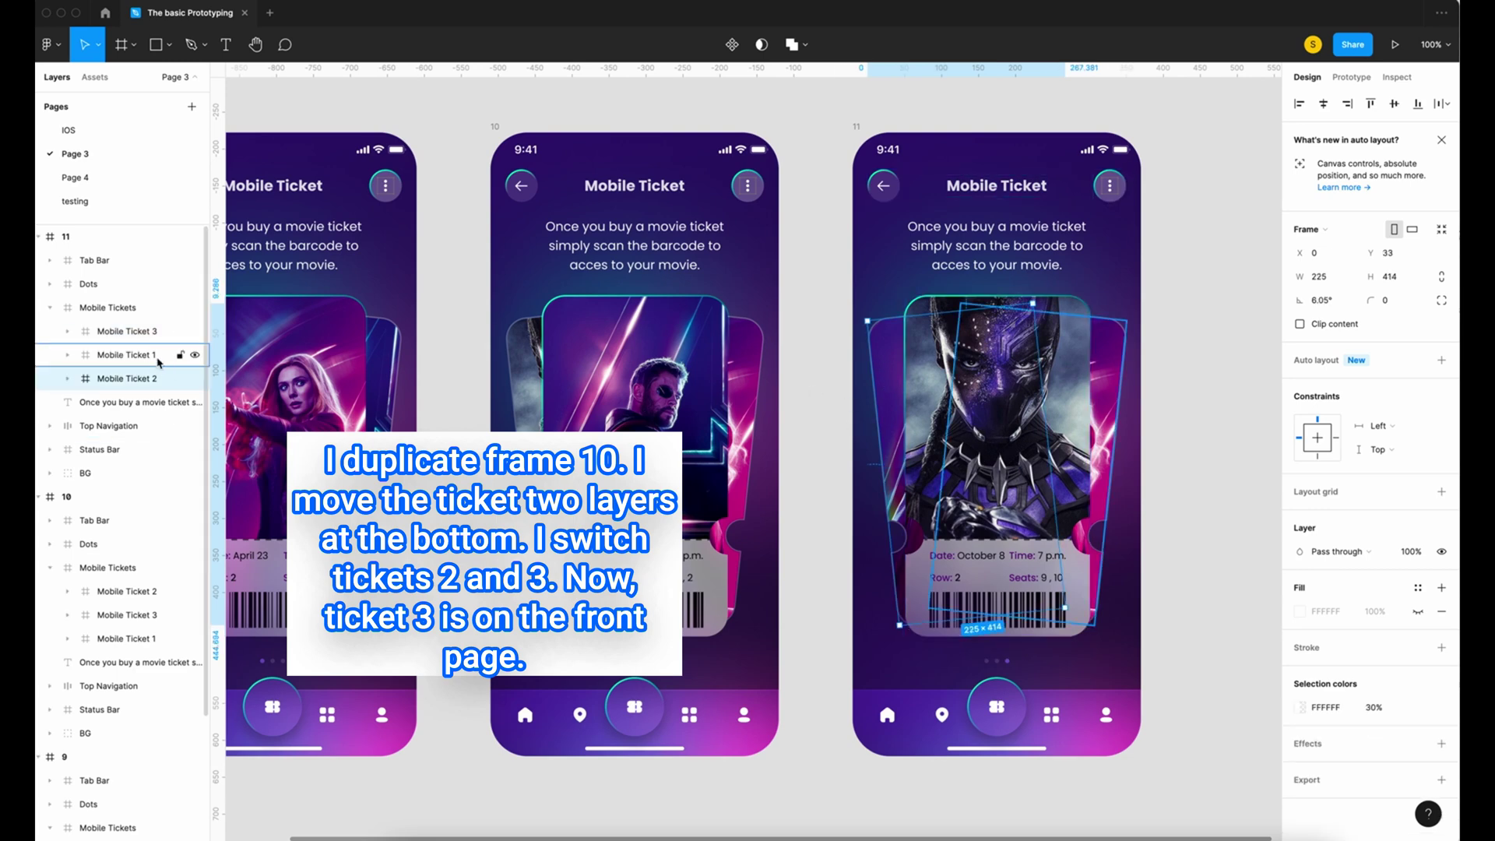
pyautogui.click(1174, 610)
# Step: Link screen 9's Mobile Tickets frame to screen 10 on drag, using Smart animate with Ease out and 300 ms
pyautogui.hscroll(-3, 806, 267)
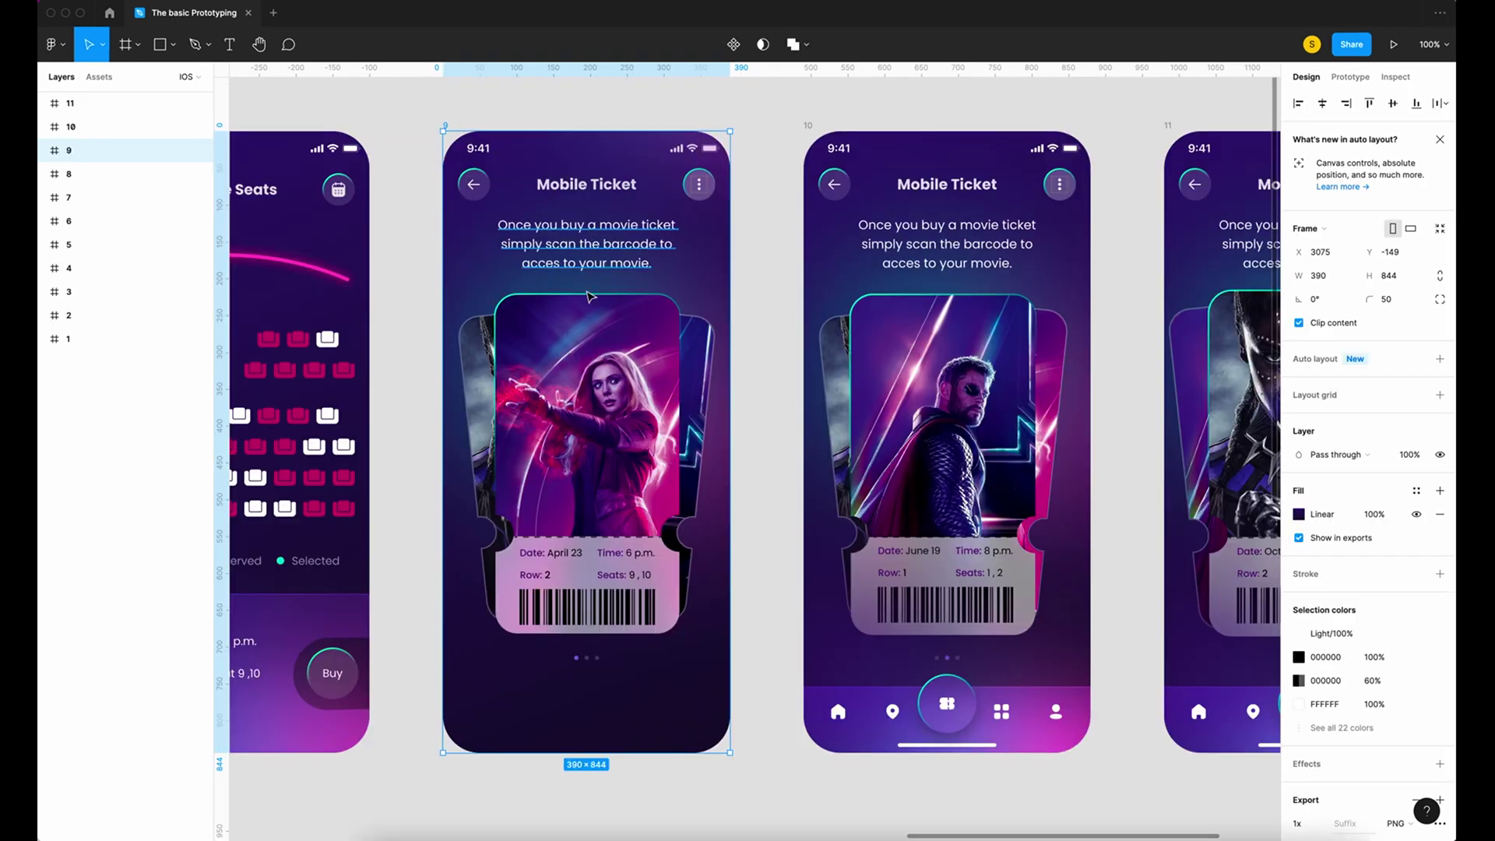
pyautogui.click(1347, 78)
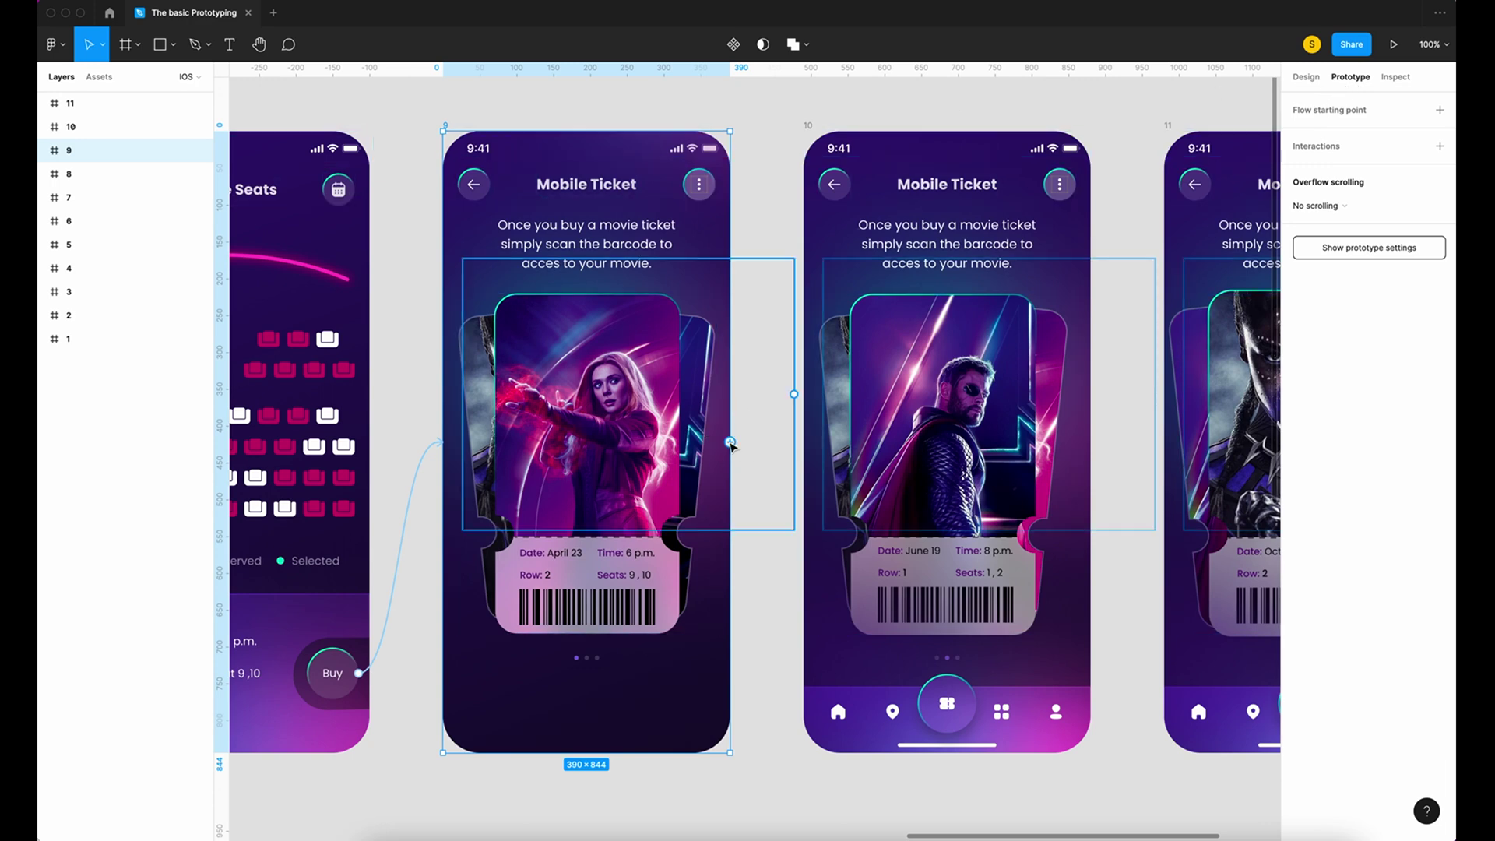
pyautogui.click(602, 365)
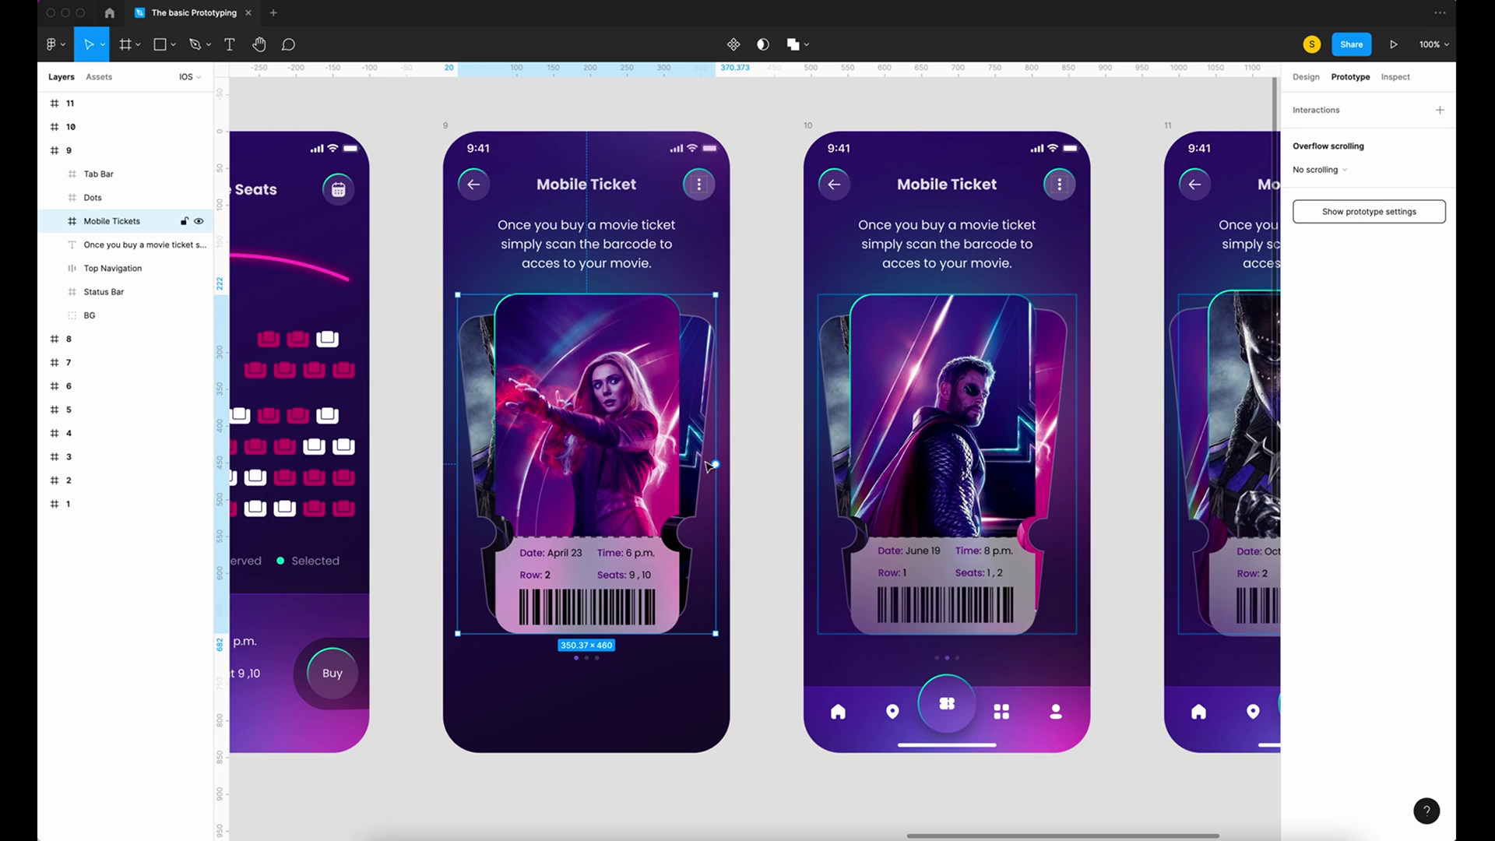
pyautogui.moveTo(716, 465); pyautogui.dragTo(808, 483)
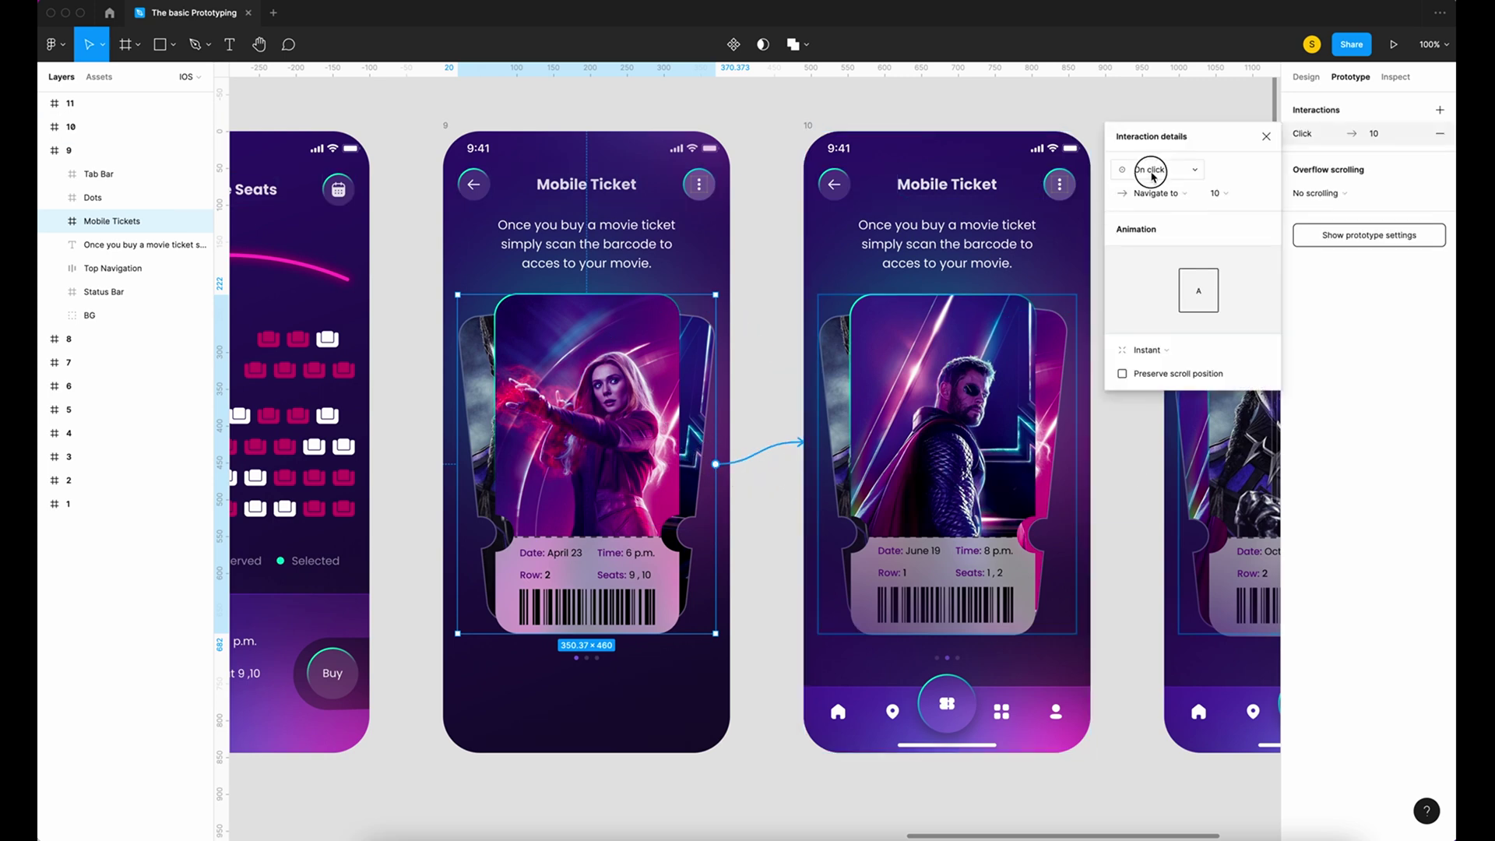
pyautogui.click(1152, 169)
pyautogui.click(1162, 187)
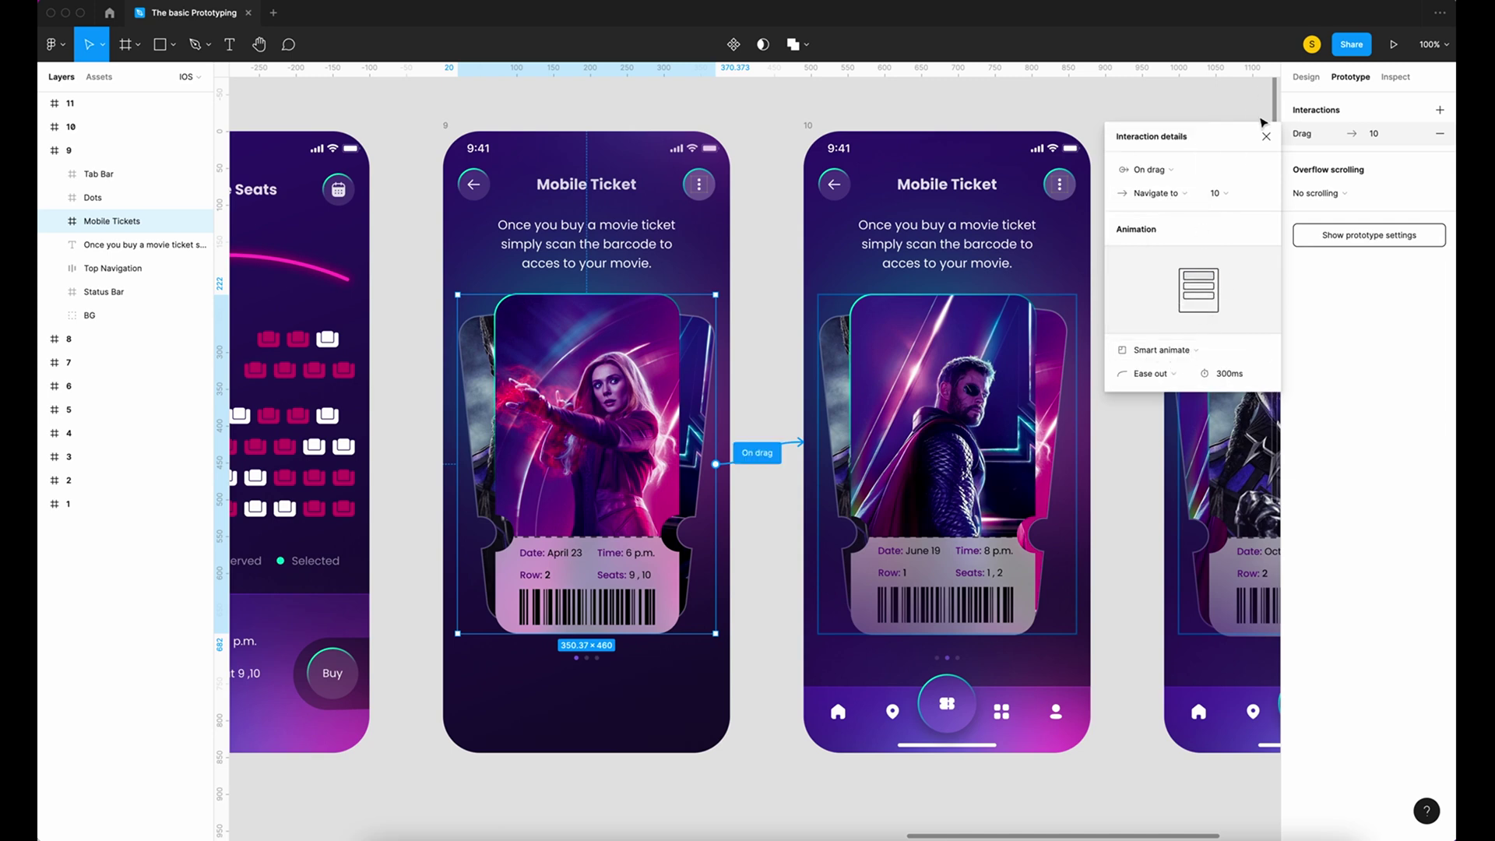
# Step: Link screen 10's Mobile Tickets frame to screen 11 on drag, using Smart animate with Ease in and out and 300 ms
pyautogui.click(802, 124)
pyautogui.hscroll(5, 628, 222)
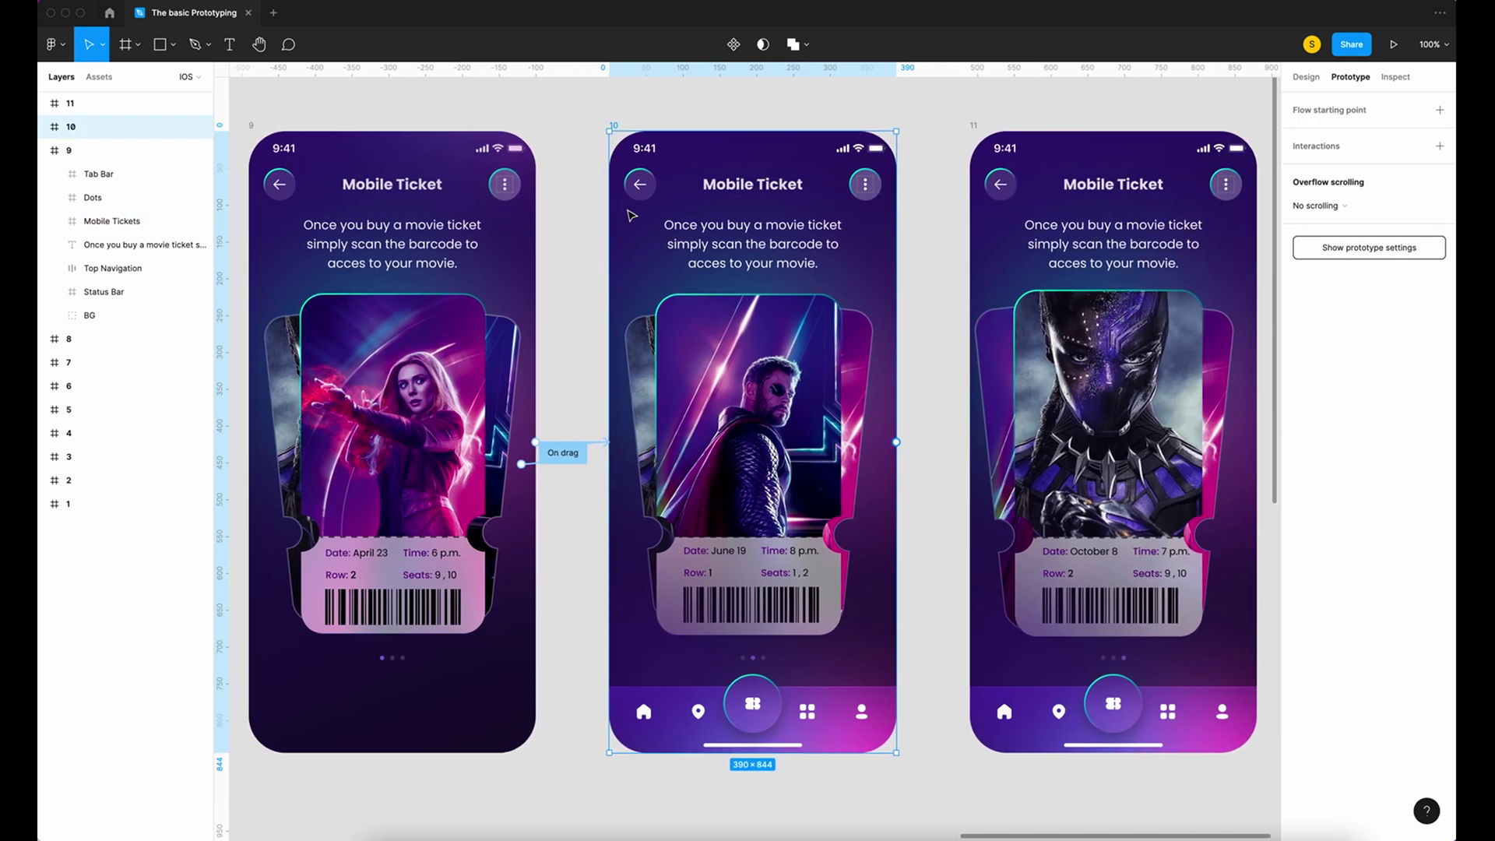
pyautogui.click(779, 467)
pyautogui.moveTo(882, 465); pyautogui.dragTo(978, 555)
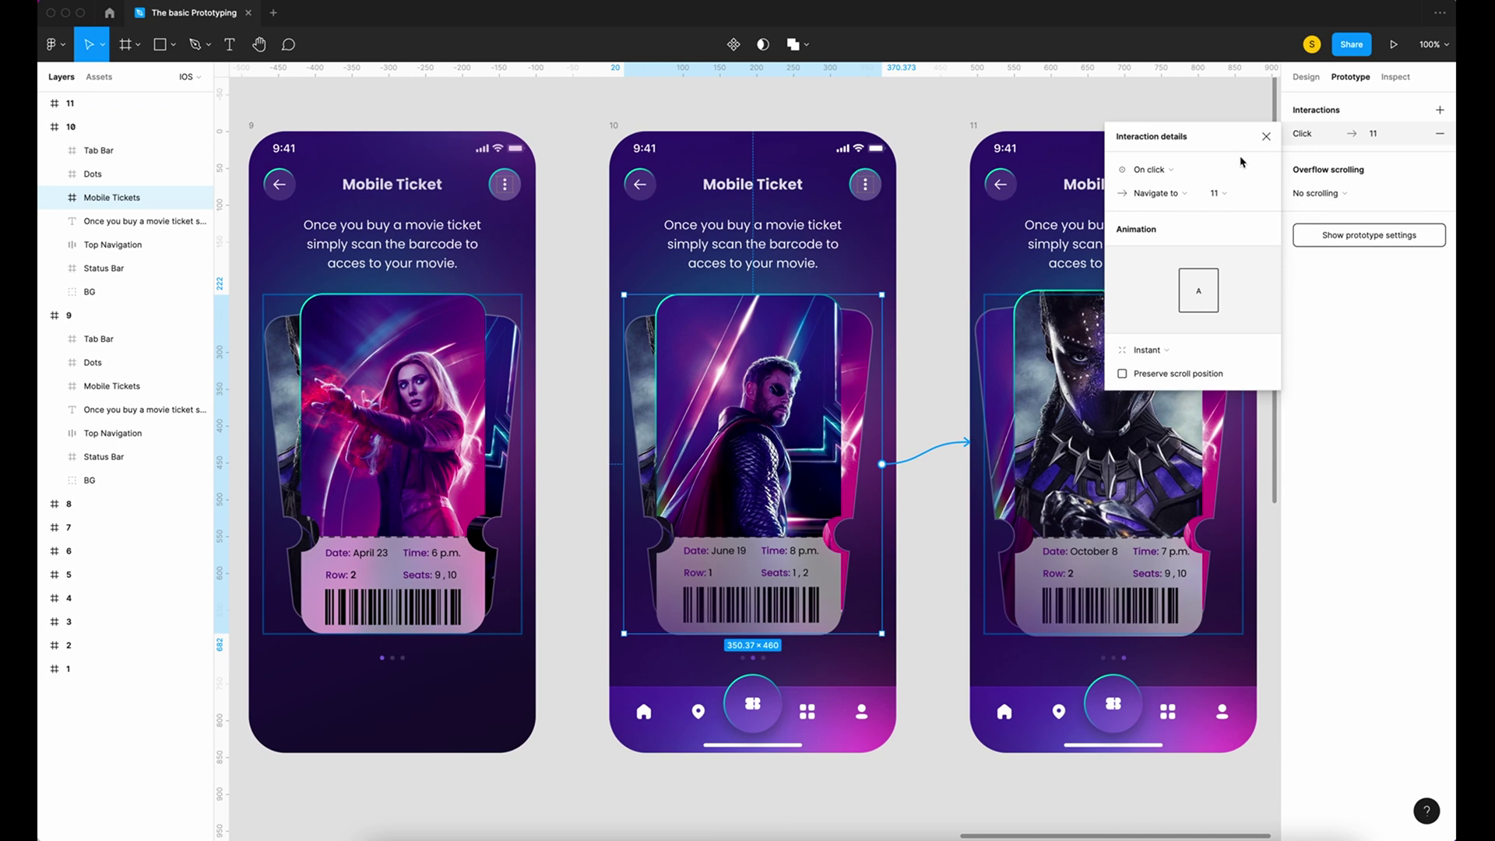
pyautogui.click(1167, 170)
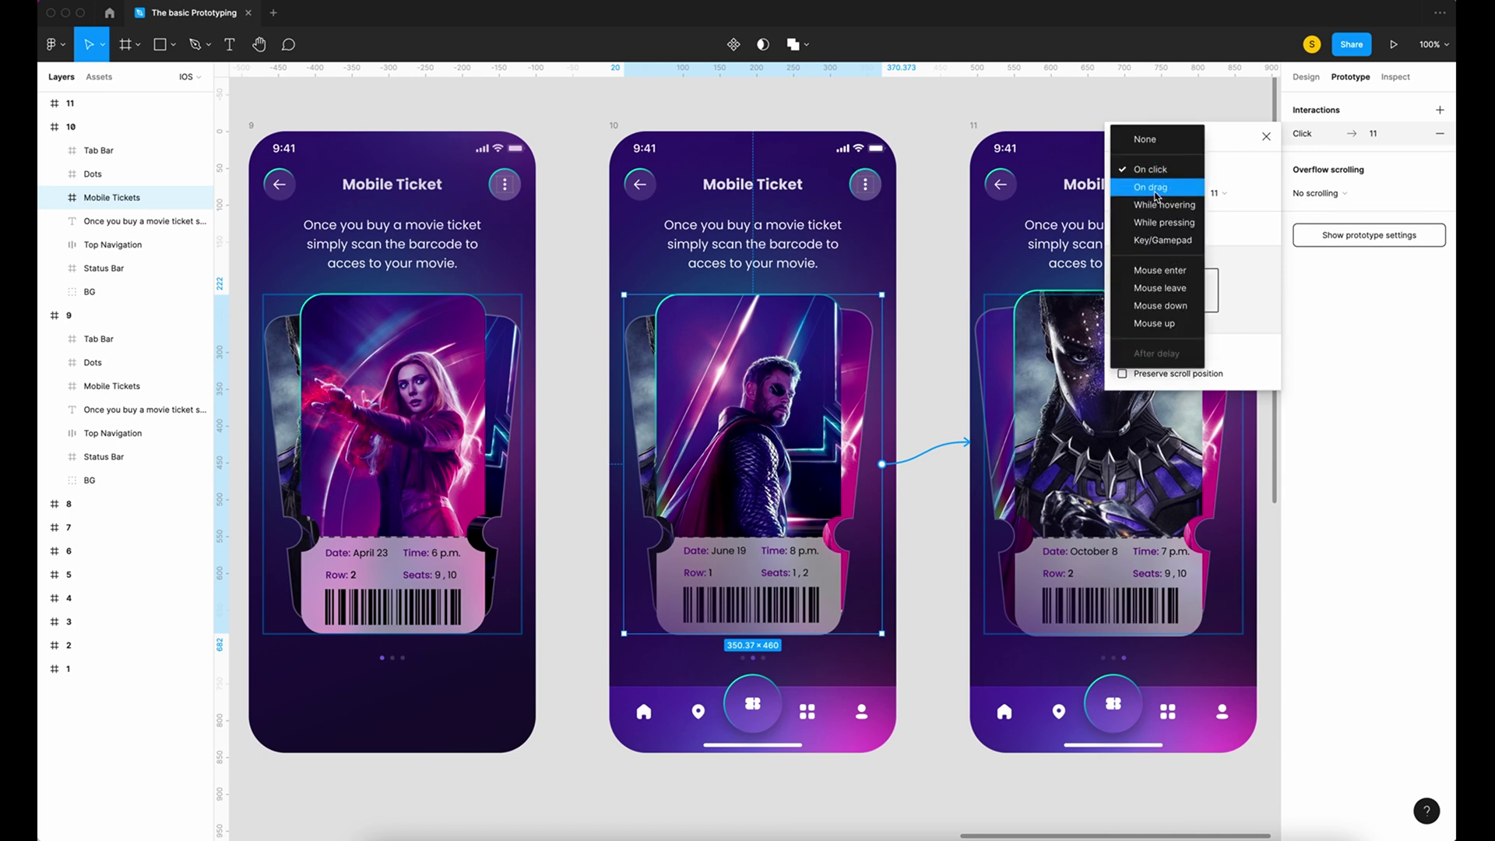
pyautogui.click(1153, 191)
pyautogui.click(1157, 375)
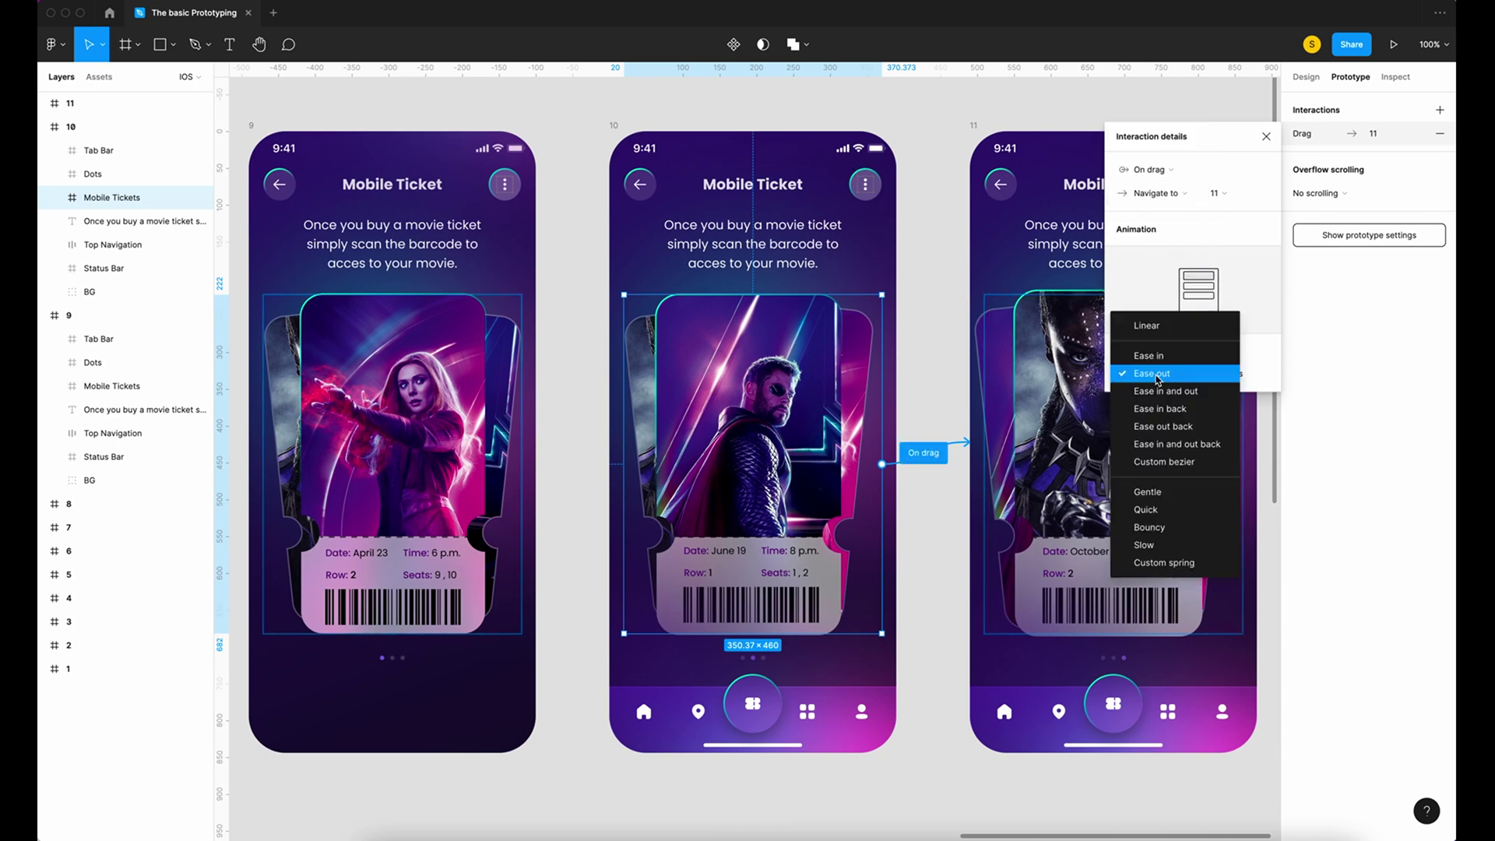
pyautogui.click(1163, 391)
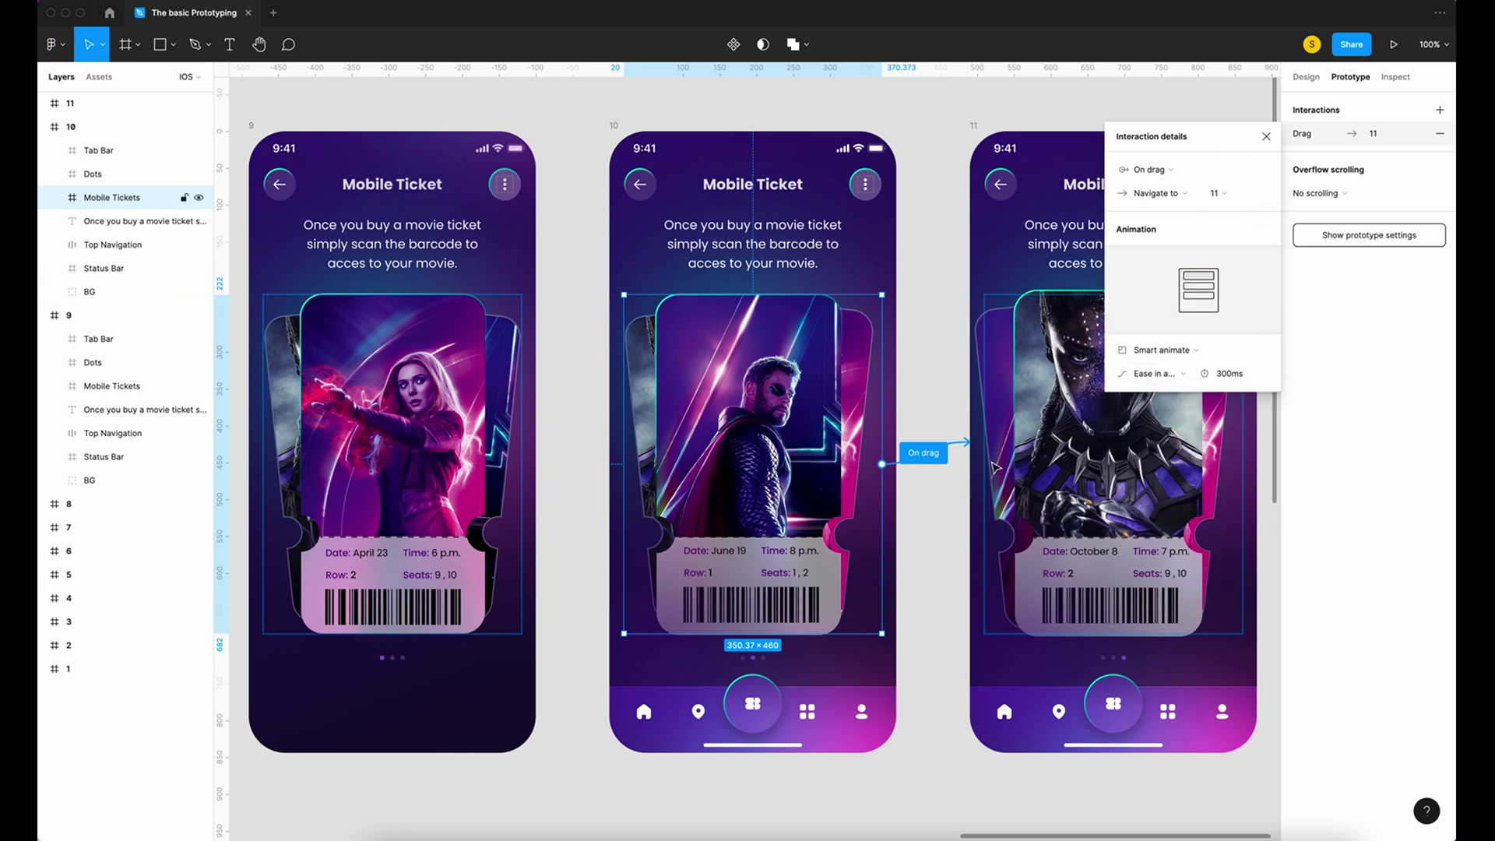
pyautogui.click(1267, 136)
# Step: Link screen 11's Mobile Tickets frame back to a preceding Mobile Ticket screen with an On drag trigger
pyautogui.hscroll(3, 1141, 184)
pyautogui.click(1140, 185)
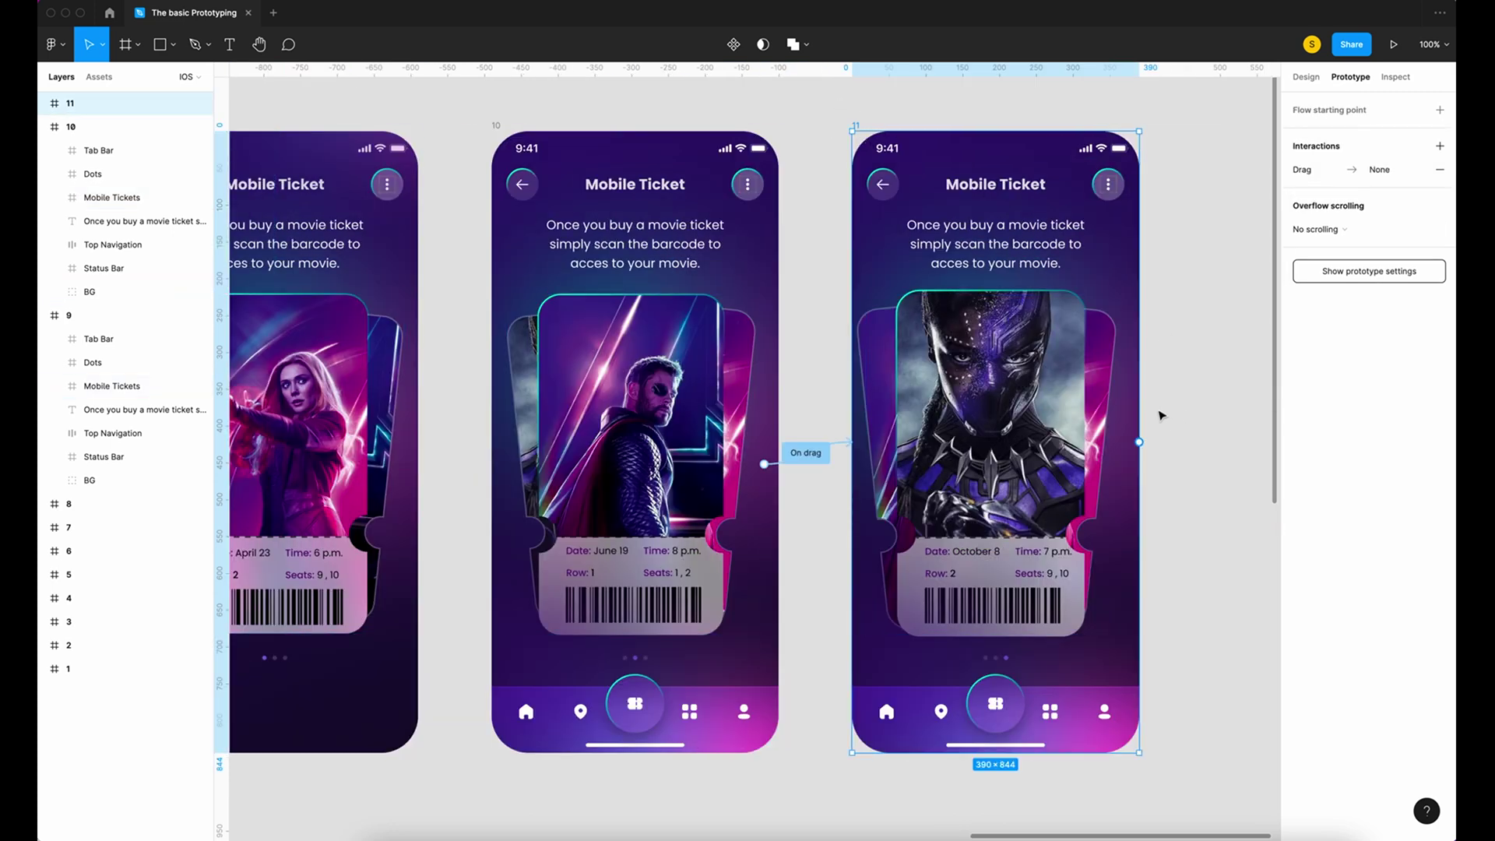
pyautogui.click(973, 426)
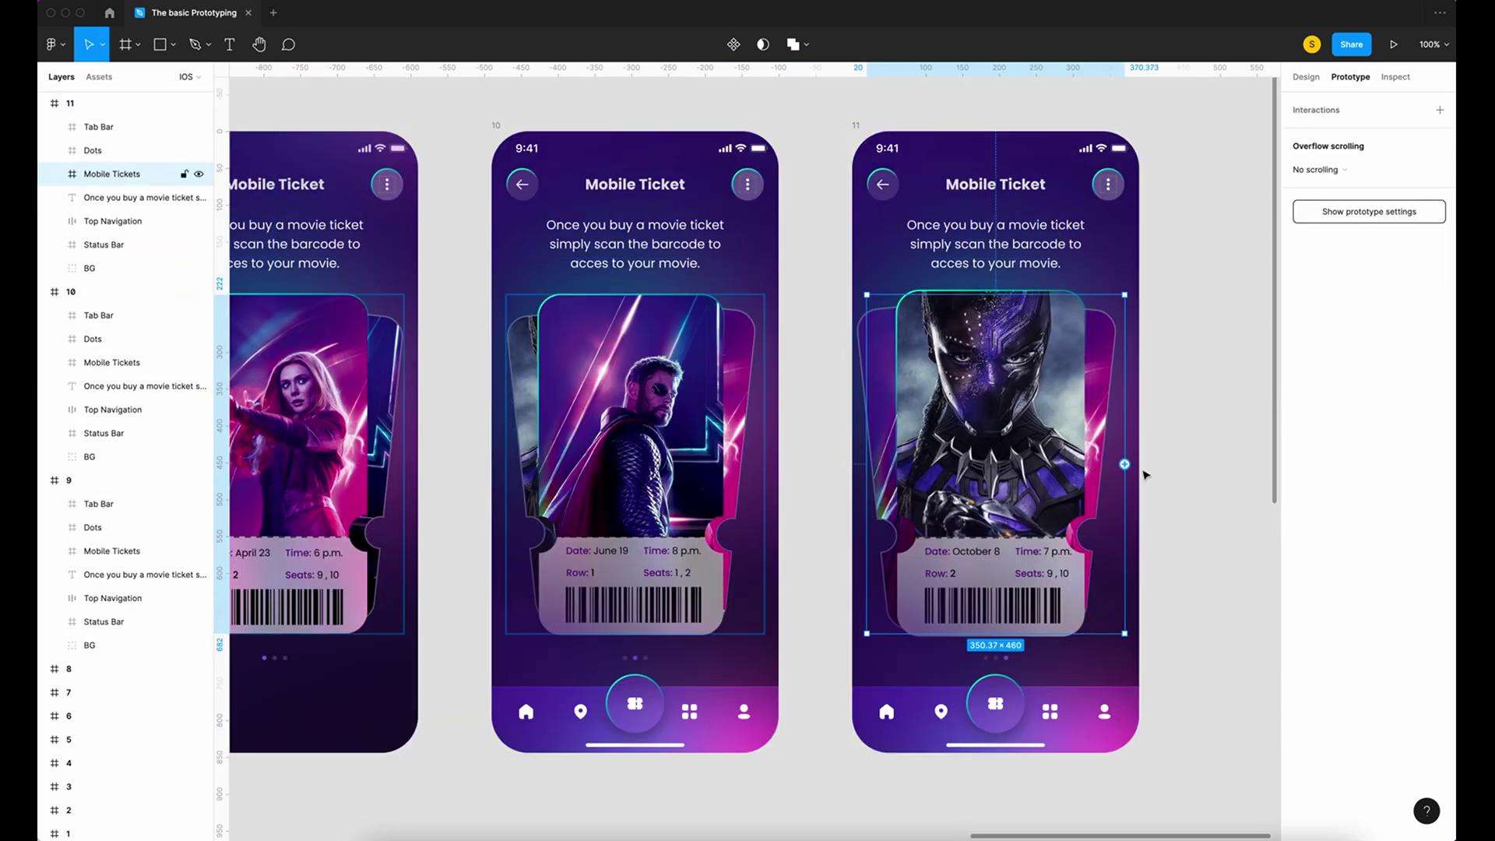
pyautogui.moveTo(1125, 464); pyautogui.dragTo(615, 499)
pyautogui.click(1151, 169)
pyautogui.click(1156, 187)
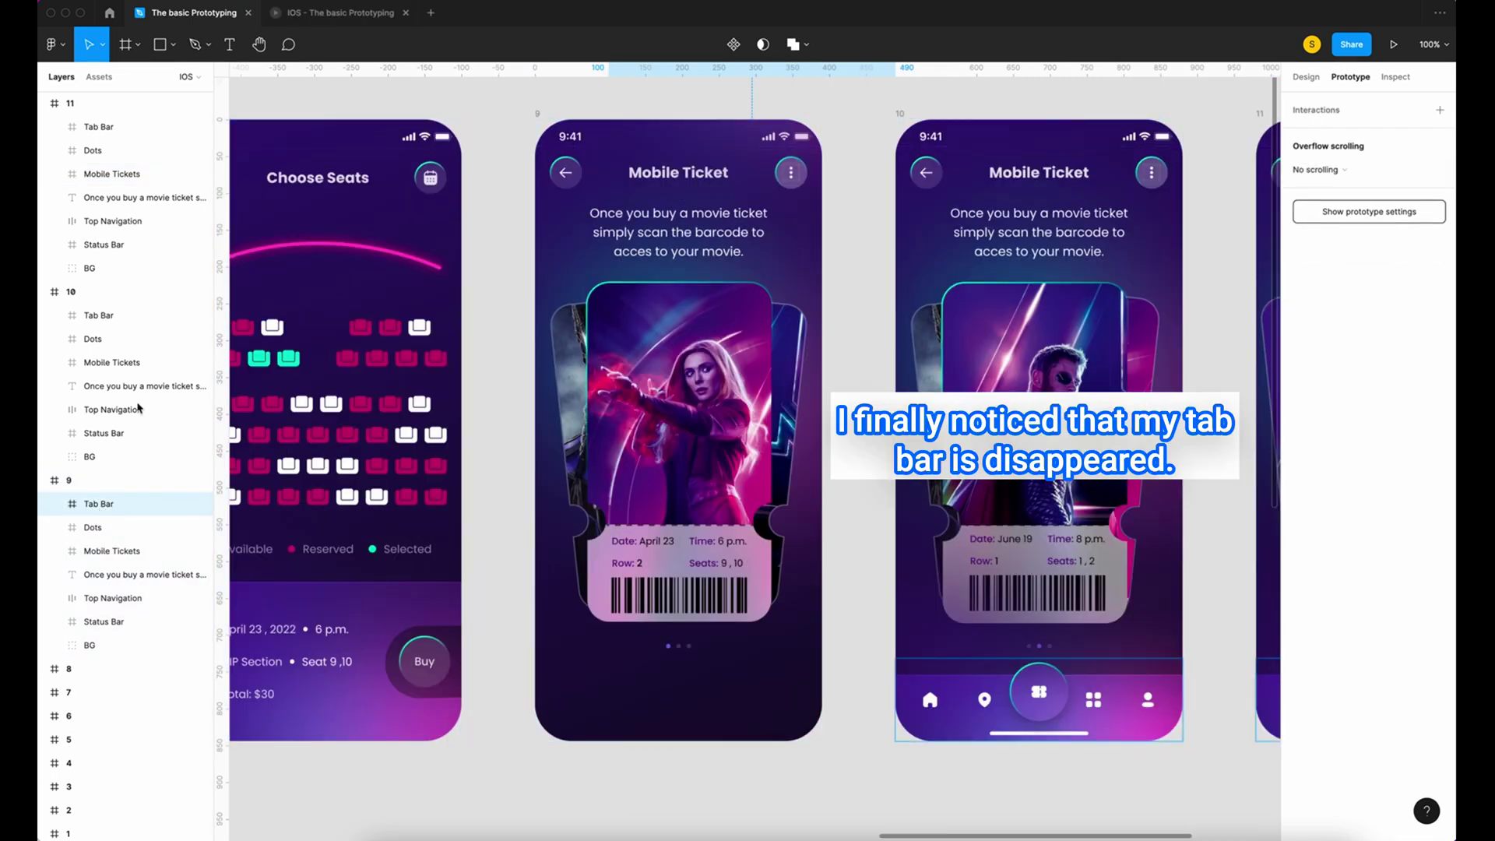
# Step: Align screen 9's misplaced Tab Bar to the bottom and horizontal centre of its screen
pyautogui.click(122, 504)
pyautogui.press('-')
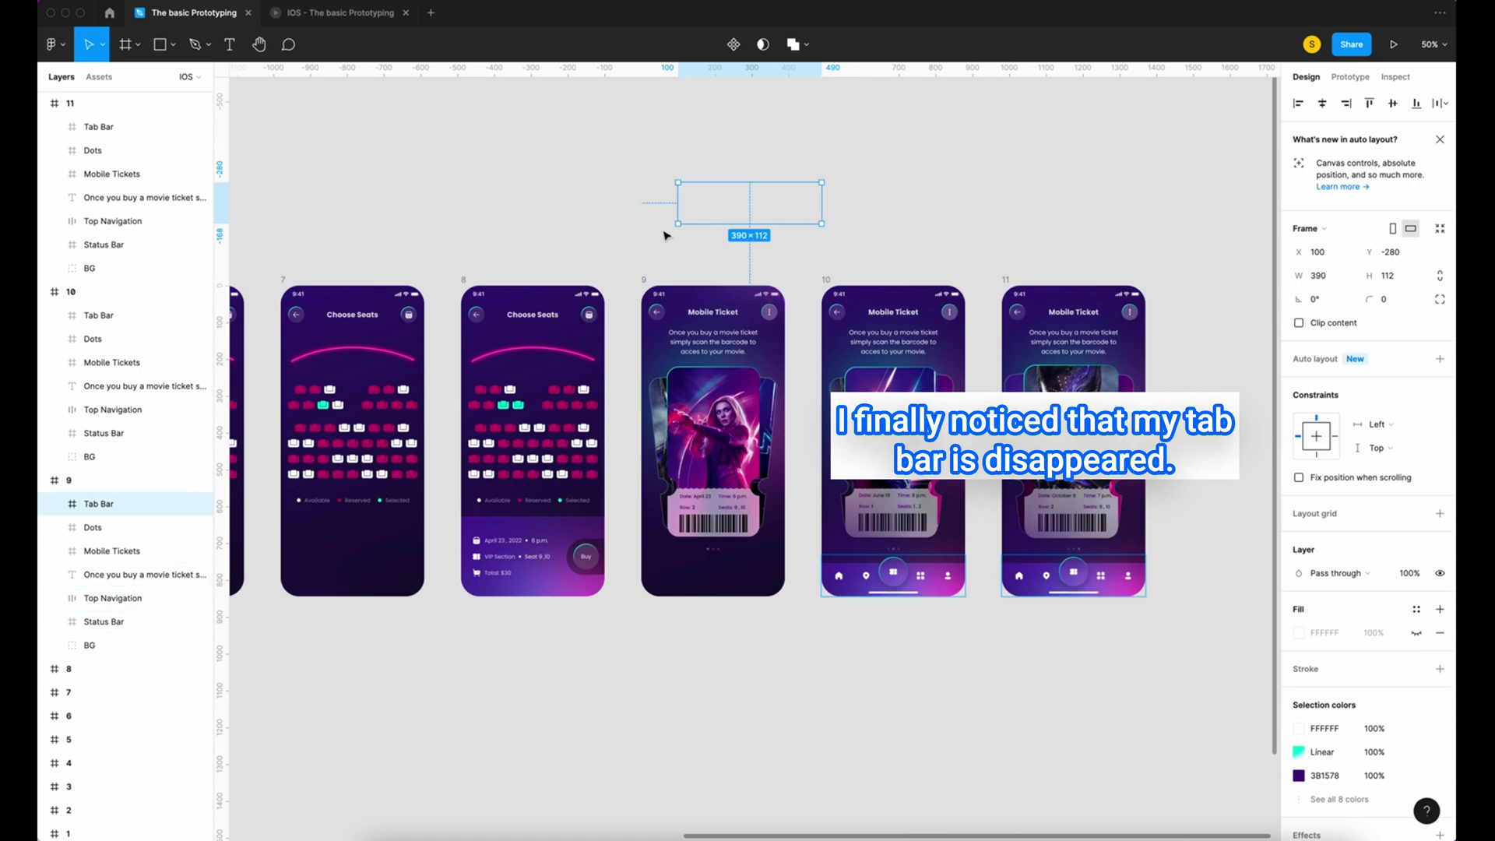
pyautogui.click(1416, 105)
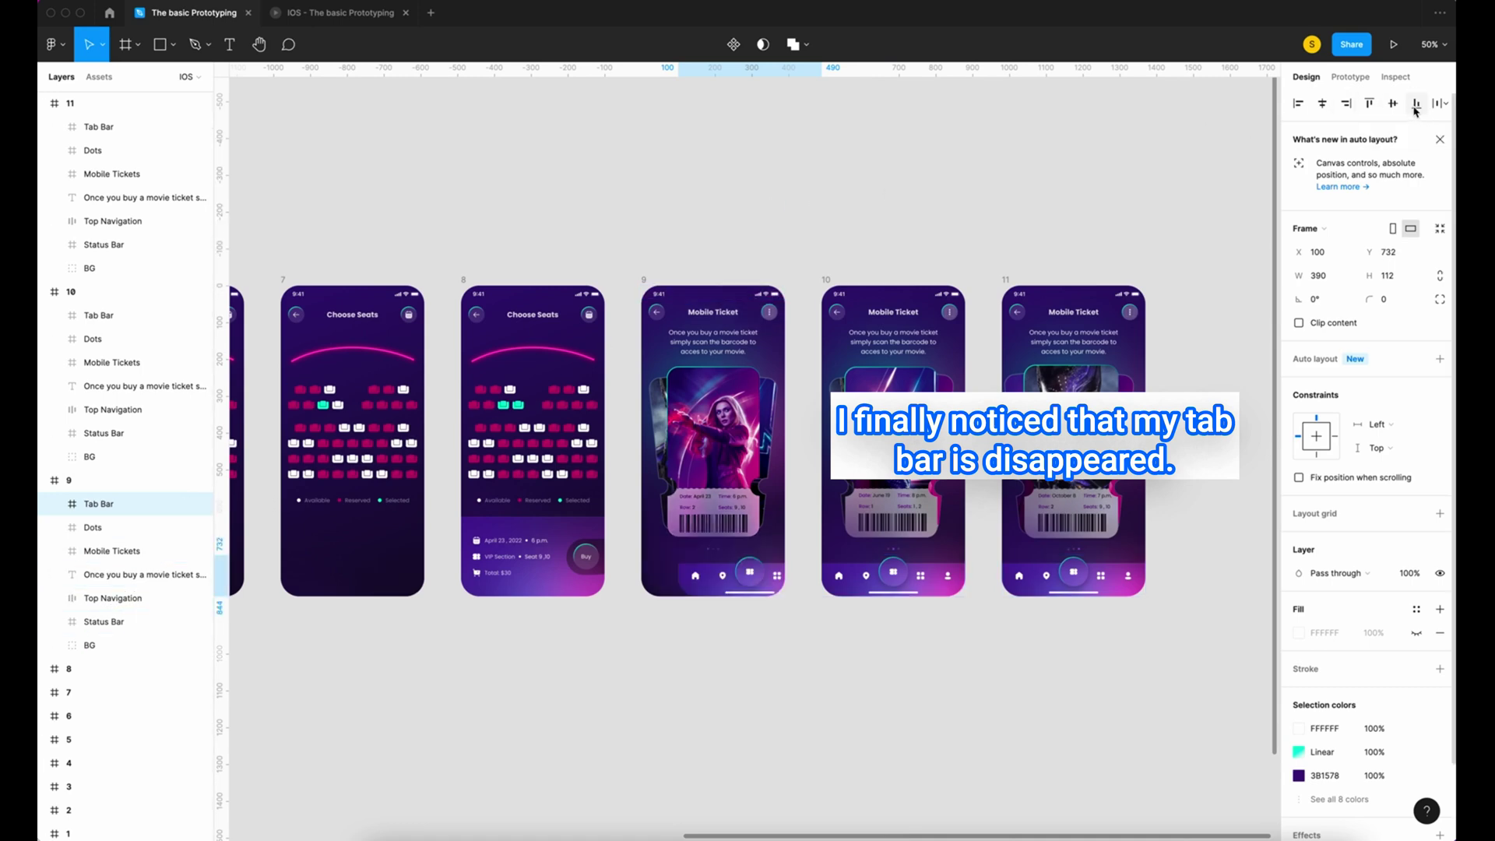
pyautogui.click(1323, 106)
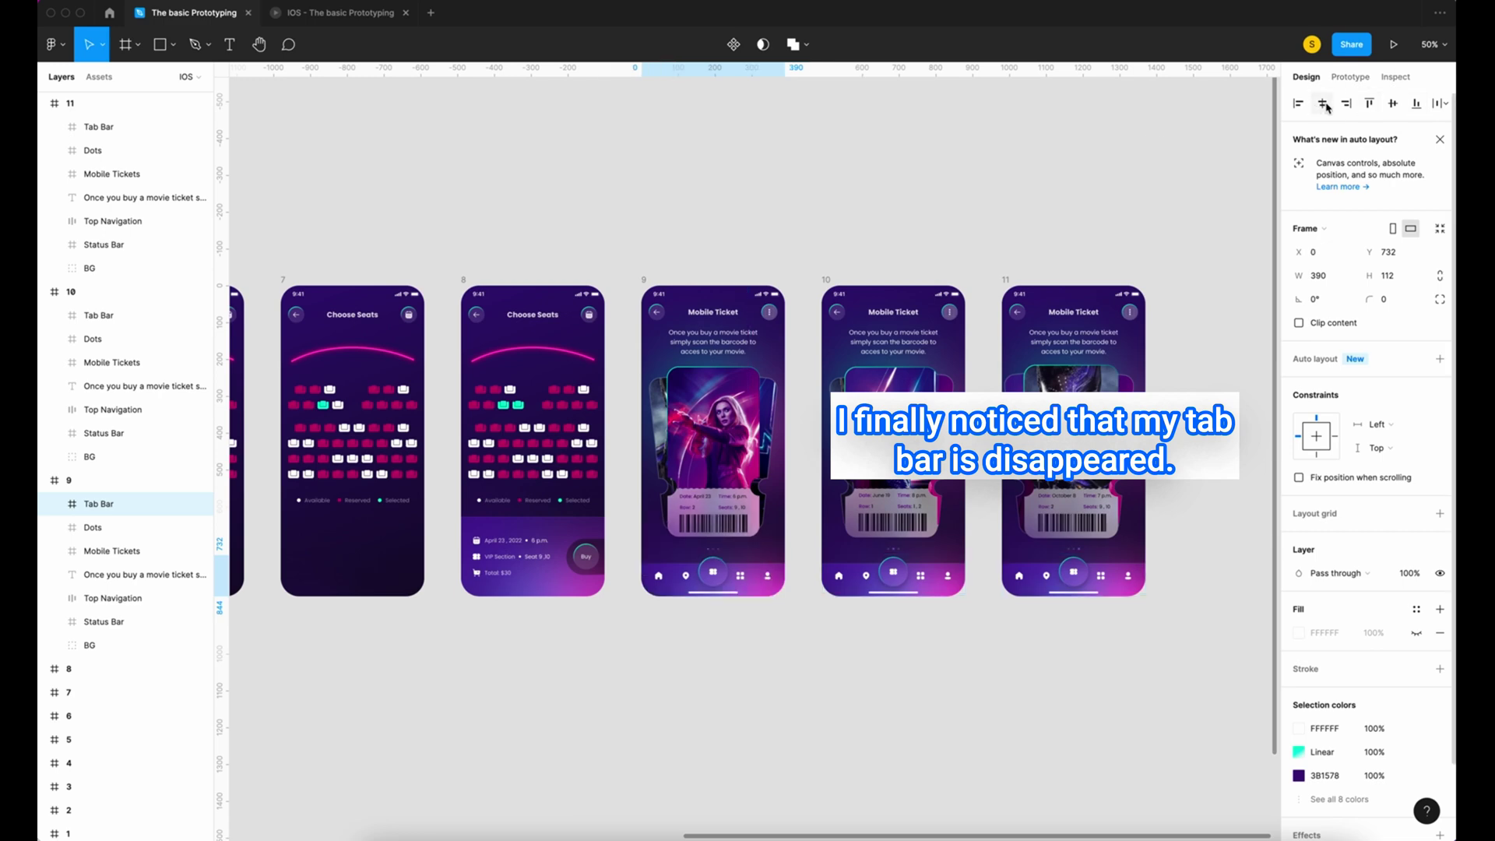
pyautogui.click(783, 144)
# Step: Preview the prototype, test swiping through the tickets on the Mobile Ticket screen, and return to the design file
pyautogui.scroll(5, 914, 232)
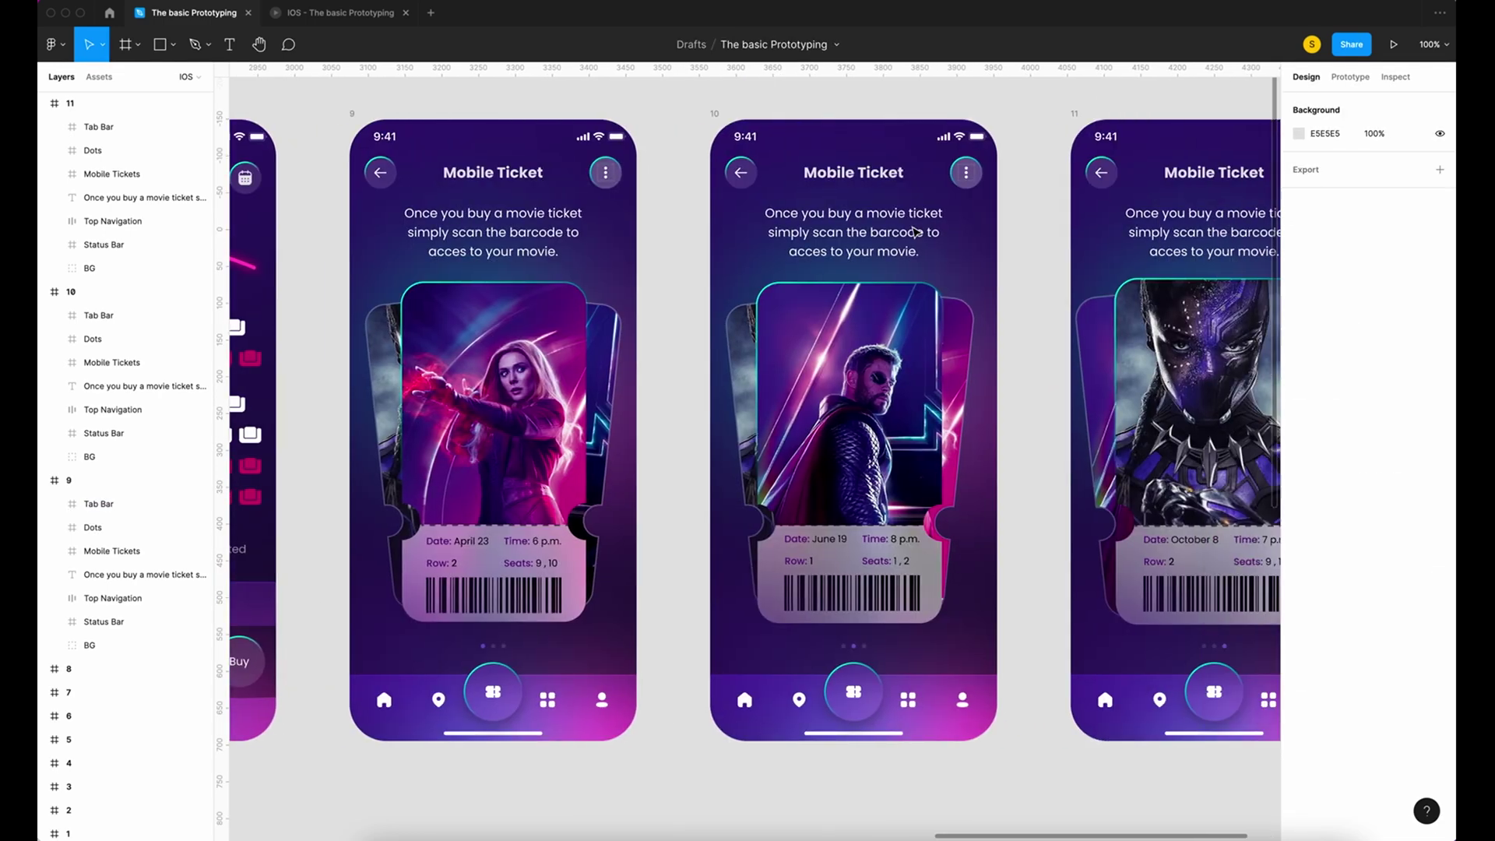
pyautogui.press('super+alt+Return')
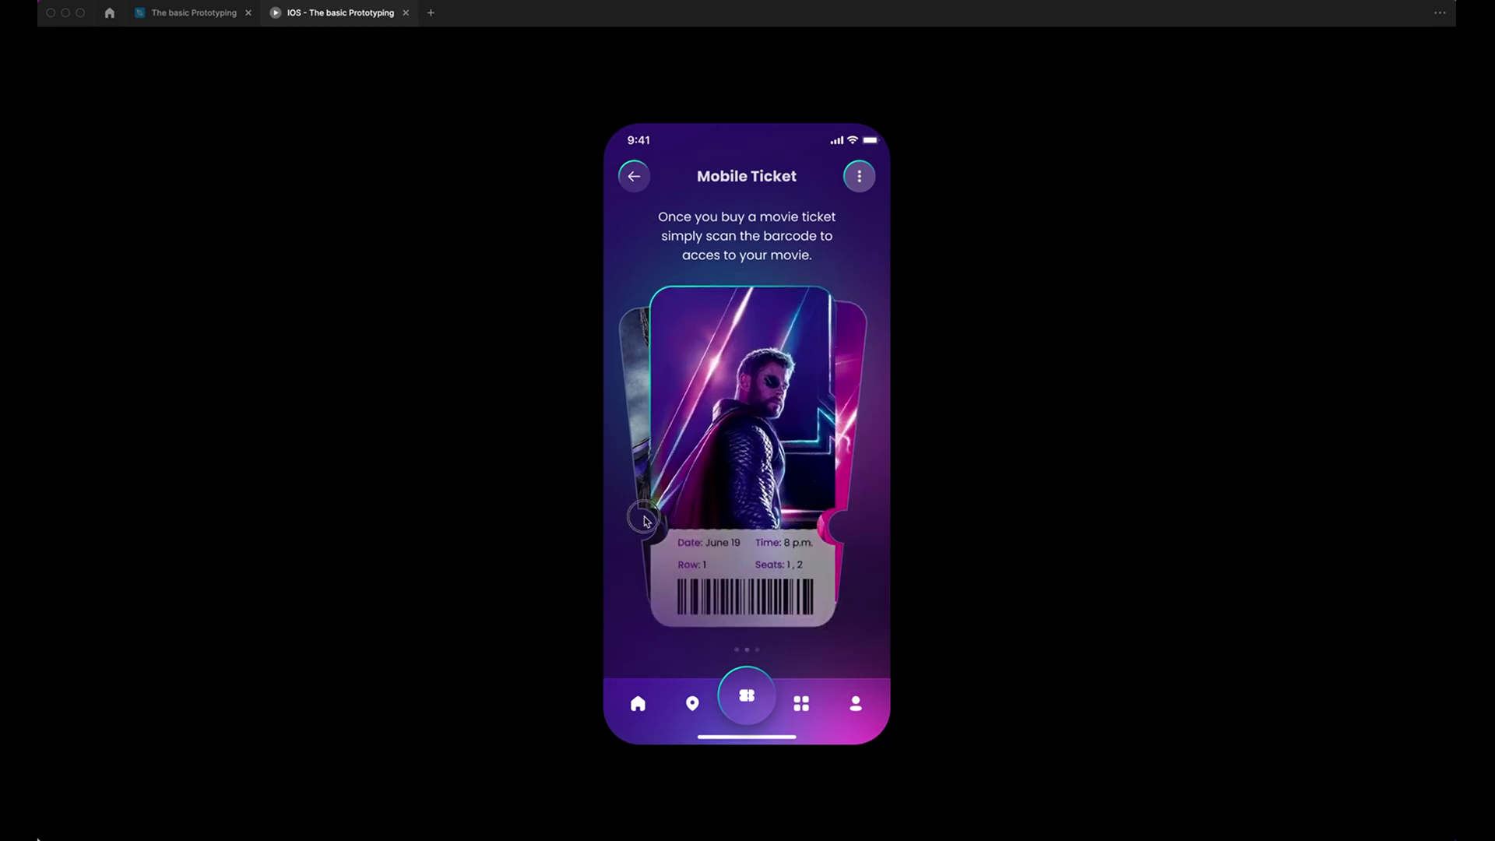
pyautogui.hotkey('ctrl', 'shift', 'Tab')
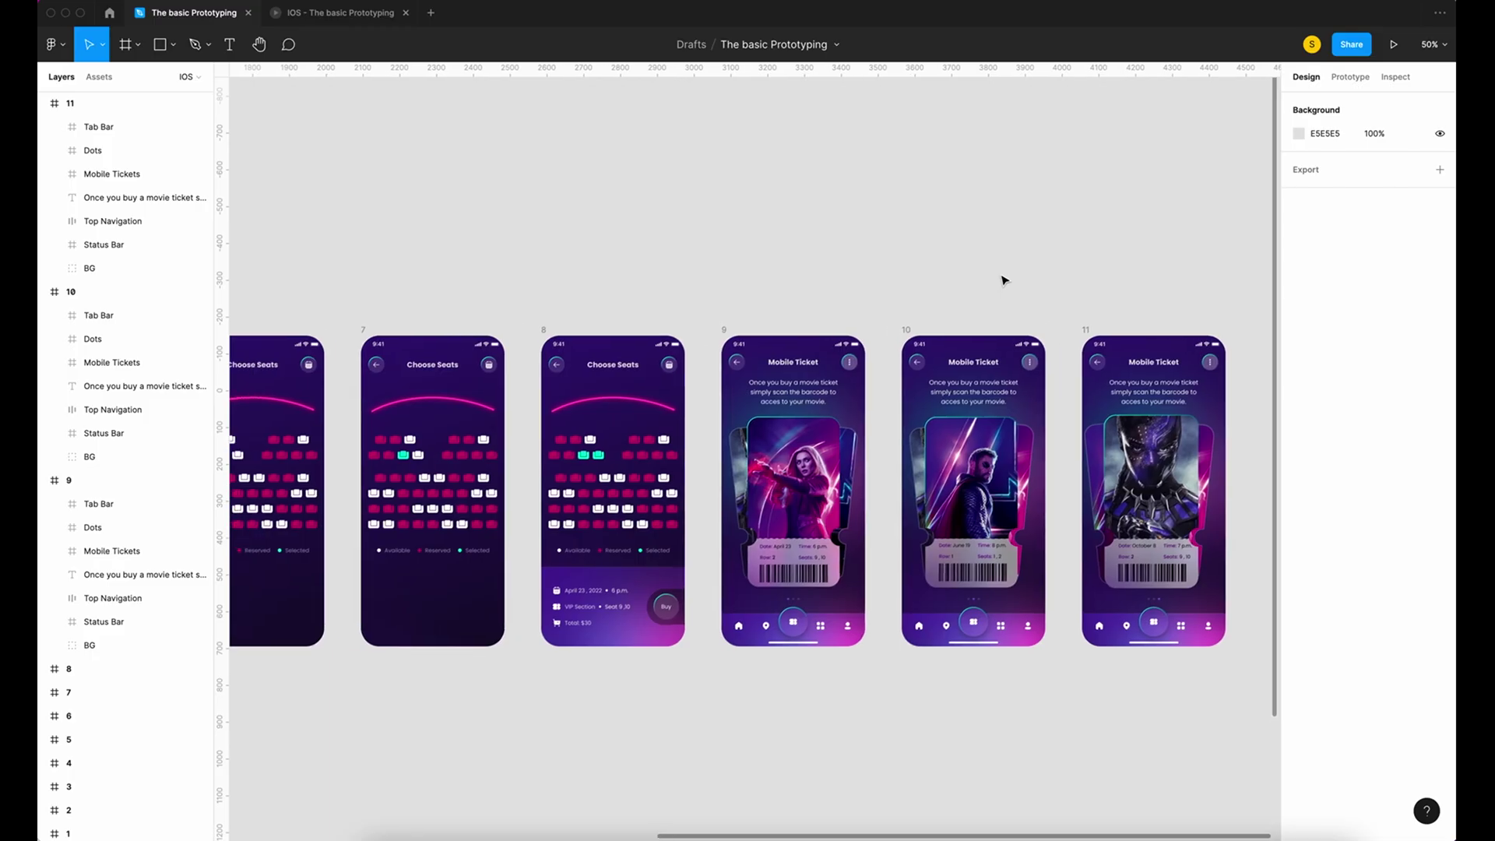
# Step: Link the ticket icon, Frame 97, in screen 1's tab bar to screen 9 on click, using Smart animate
pyautogui.scroll(-1, 1004, 281)
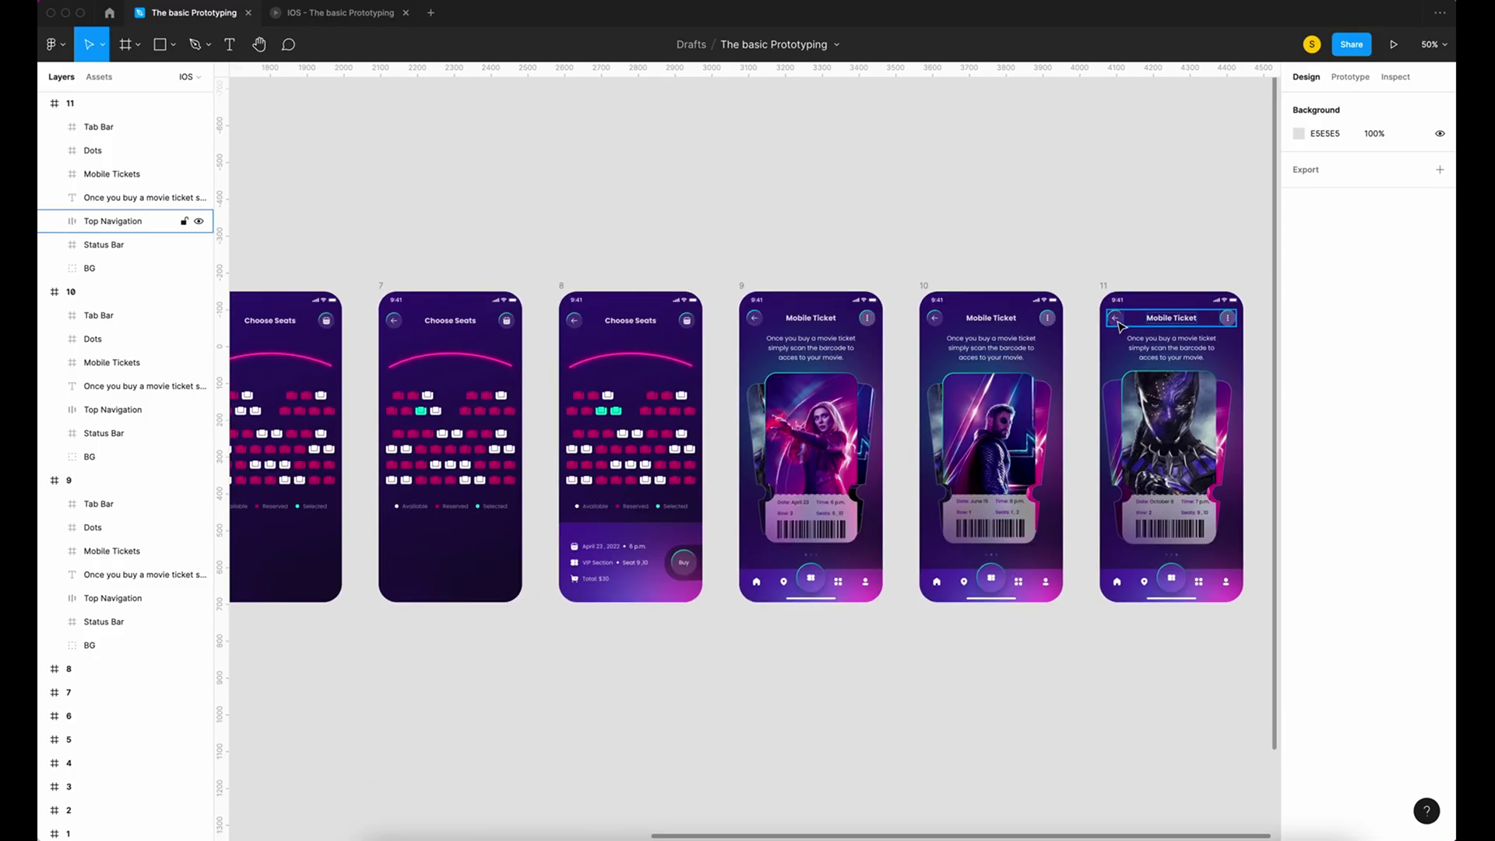
pyautogui.hscroll(-10, 918, 278)
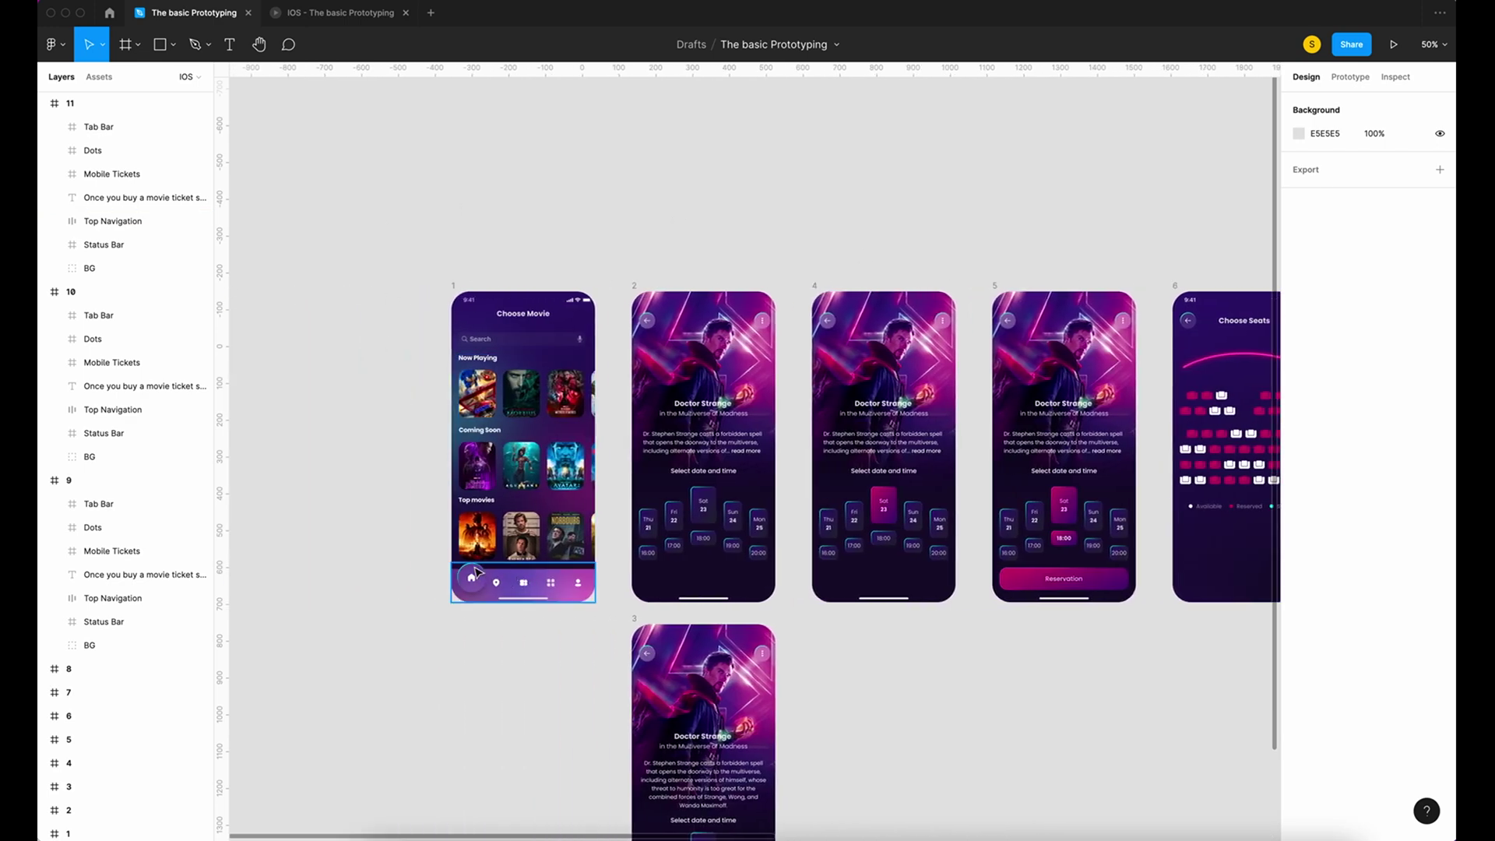
pyautogui.hscroll(10, 477, 573)
pyautogui.hscroll(1, 870, 631)
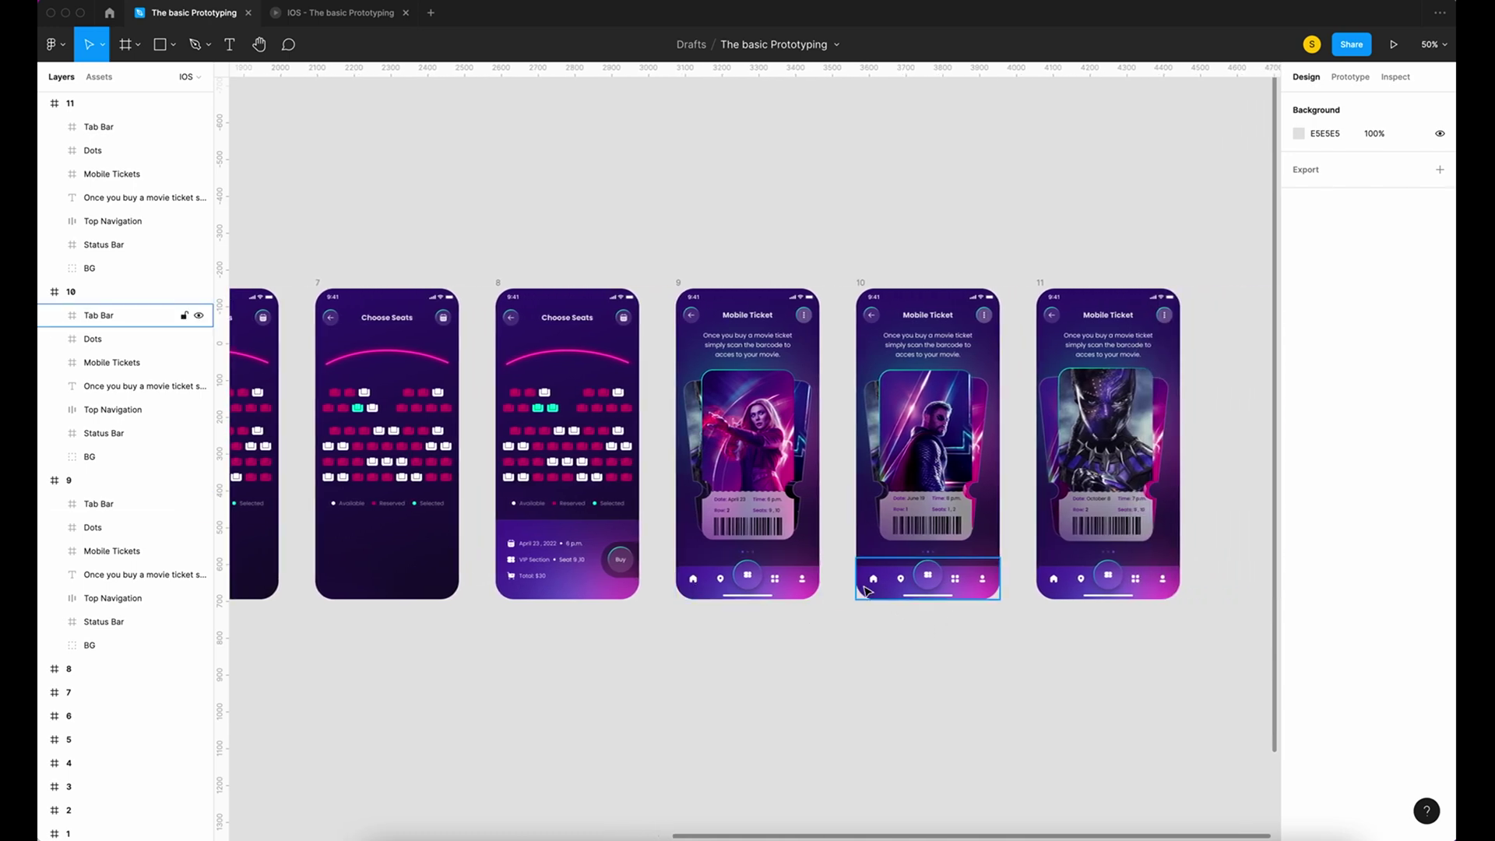
pyautogui.hscroll(-12, 500, 634)
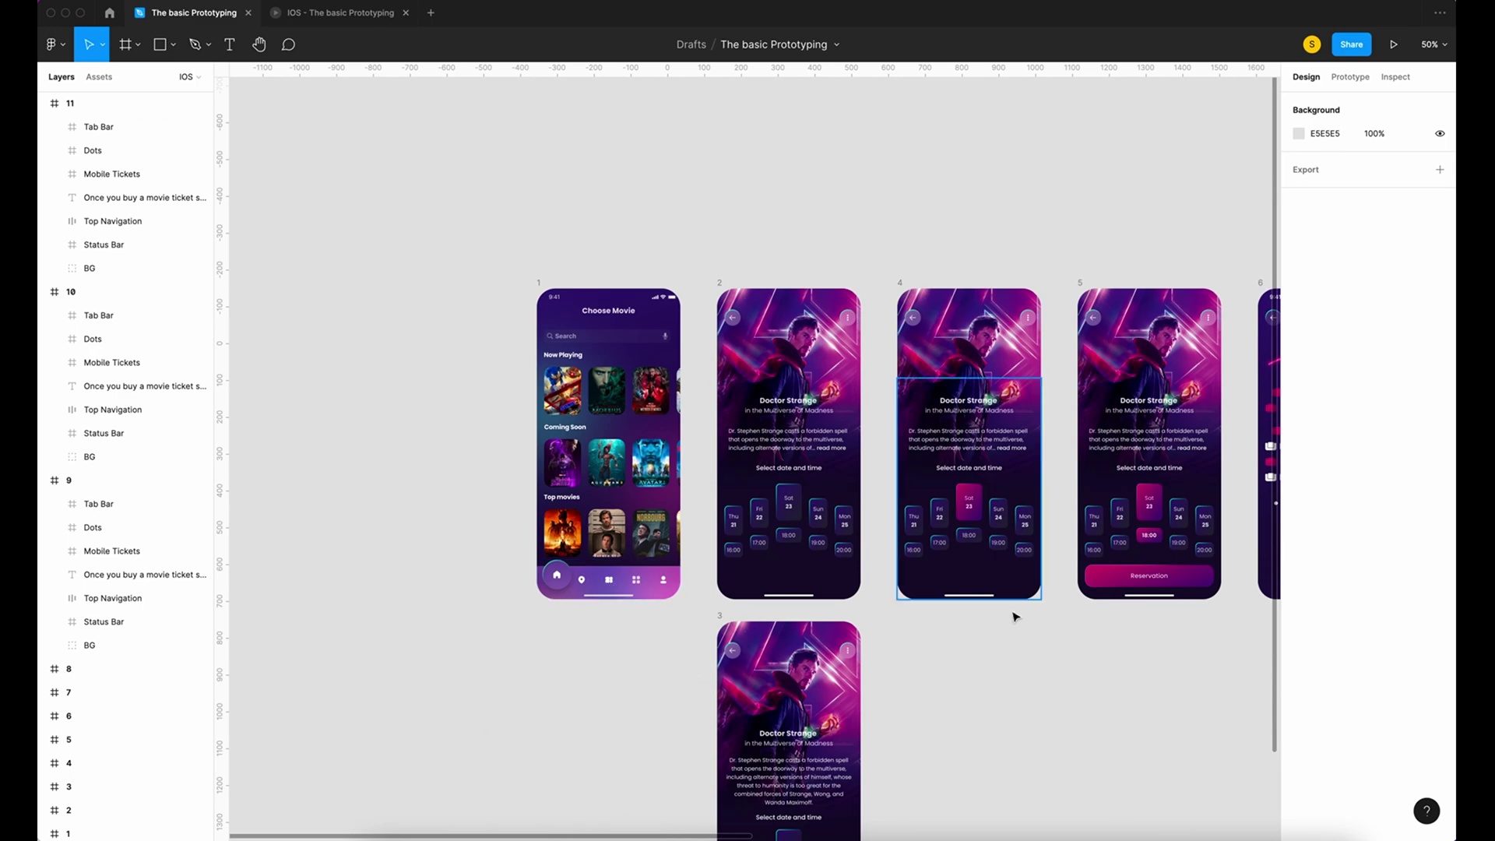
pyautogui.hscroll(12, 1012, 615)
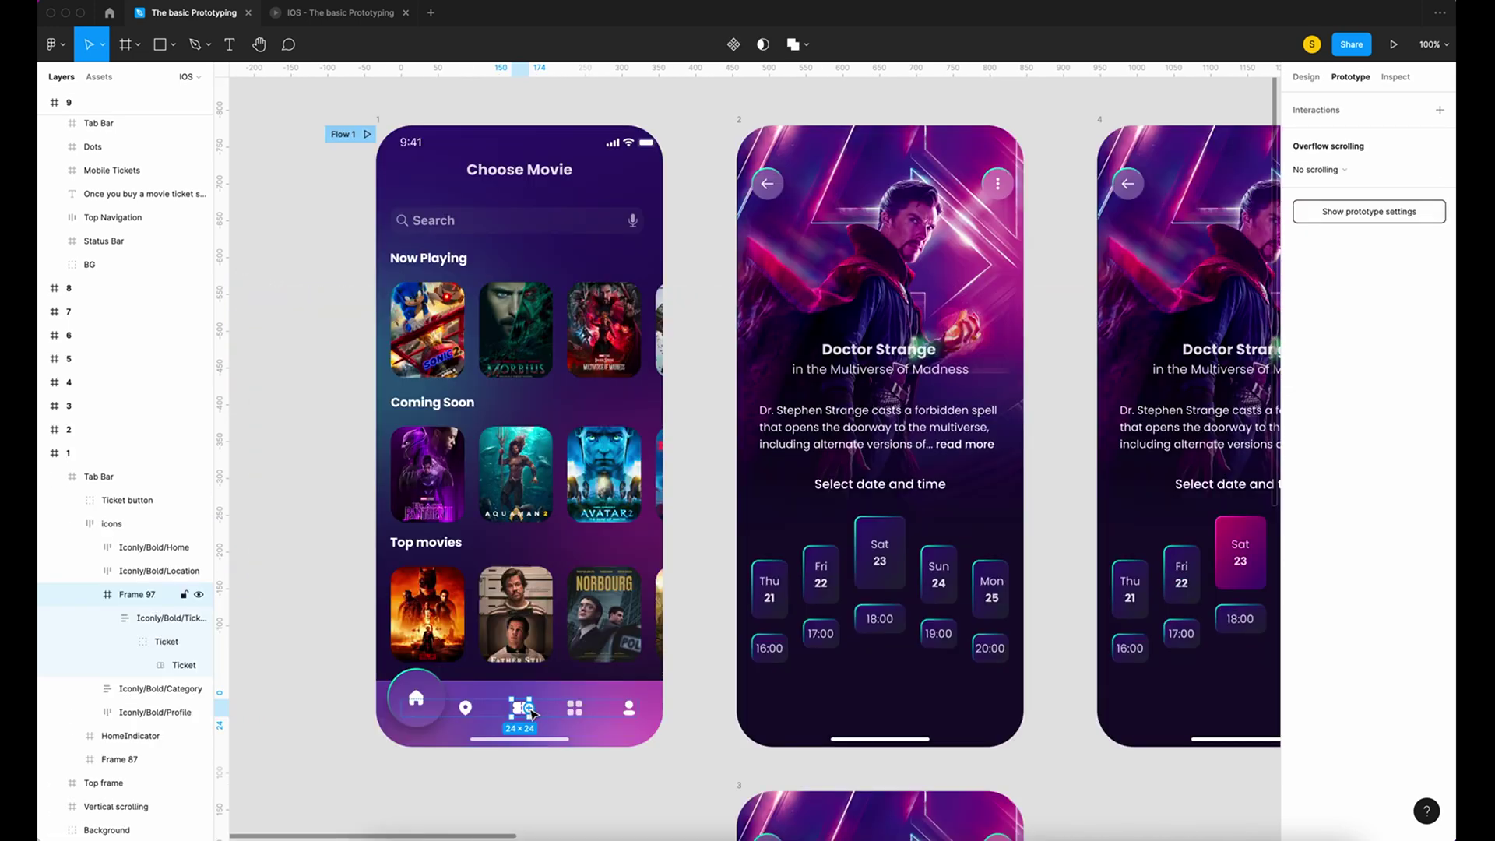
pyautogui.moveTo(536, 710); pyautogui.dragTo(972, 497)
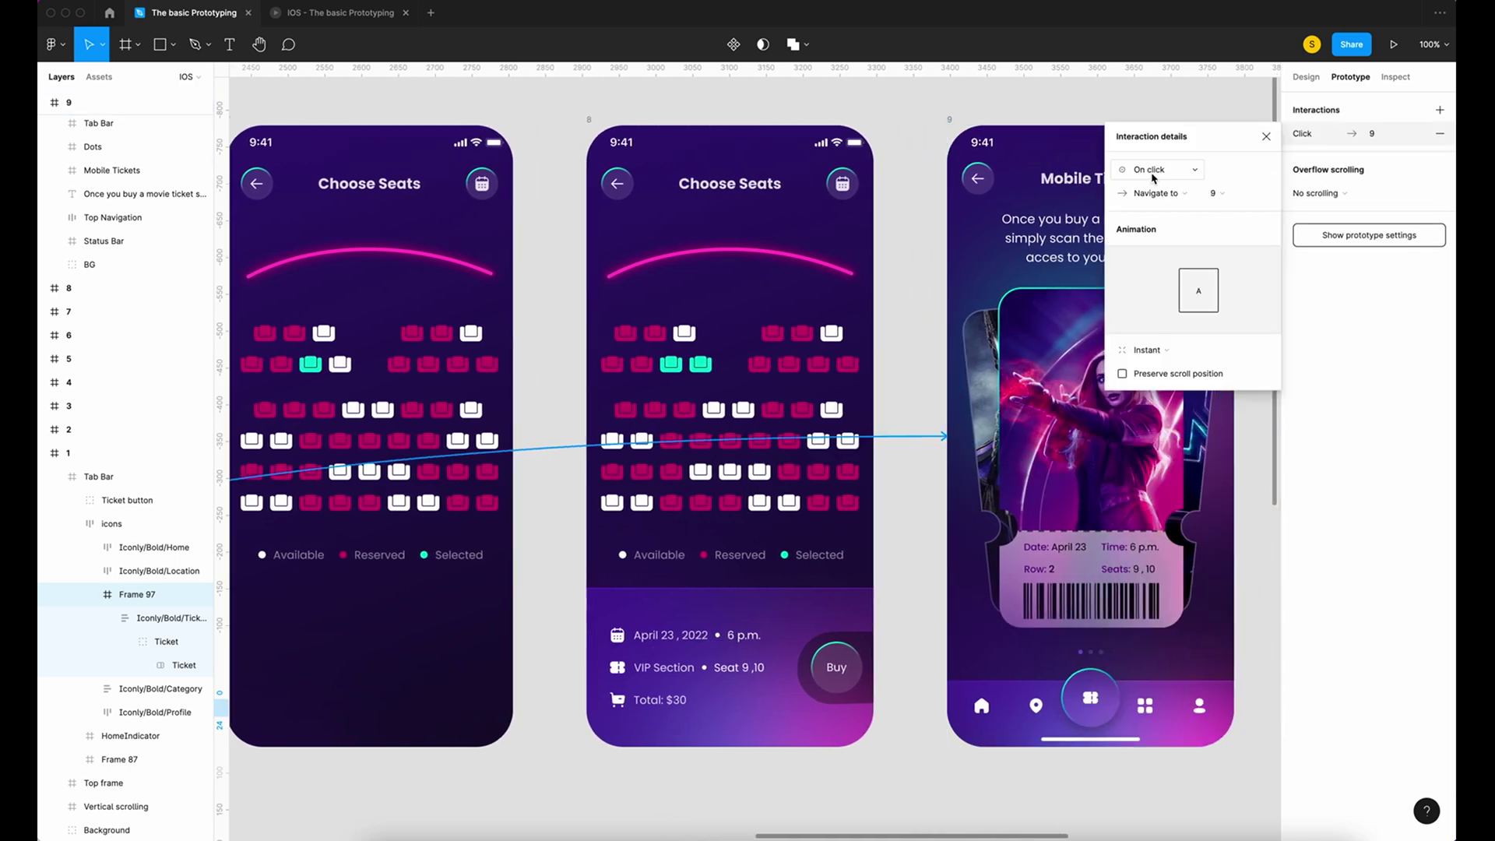
pyautogui.click(1180, 354)
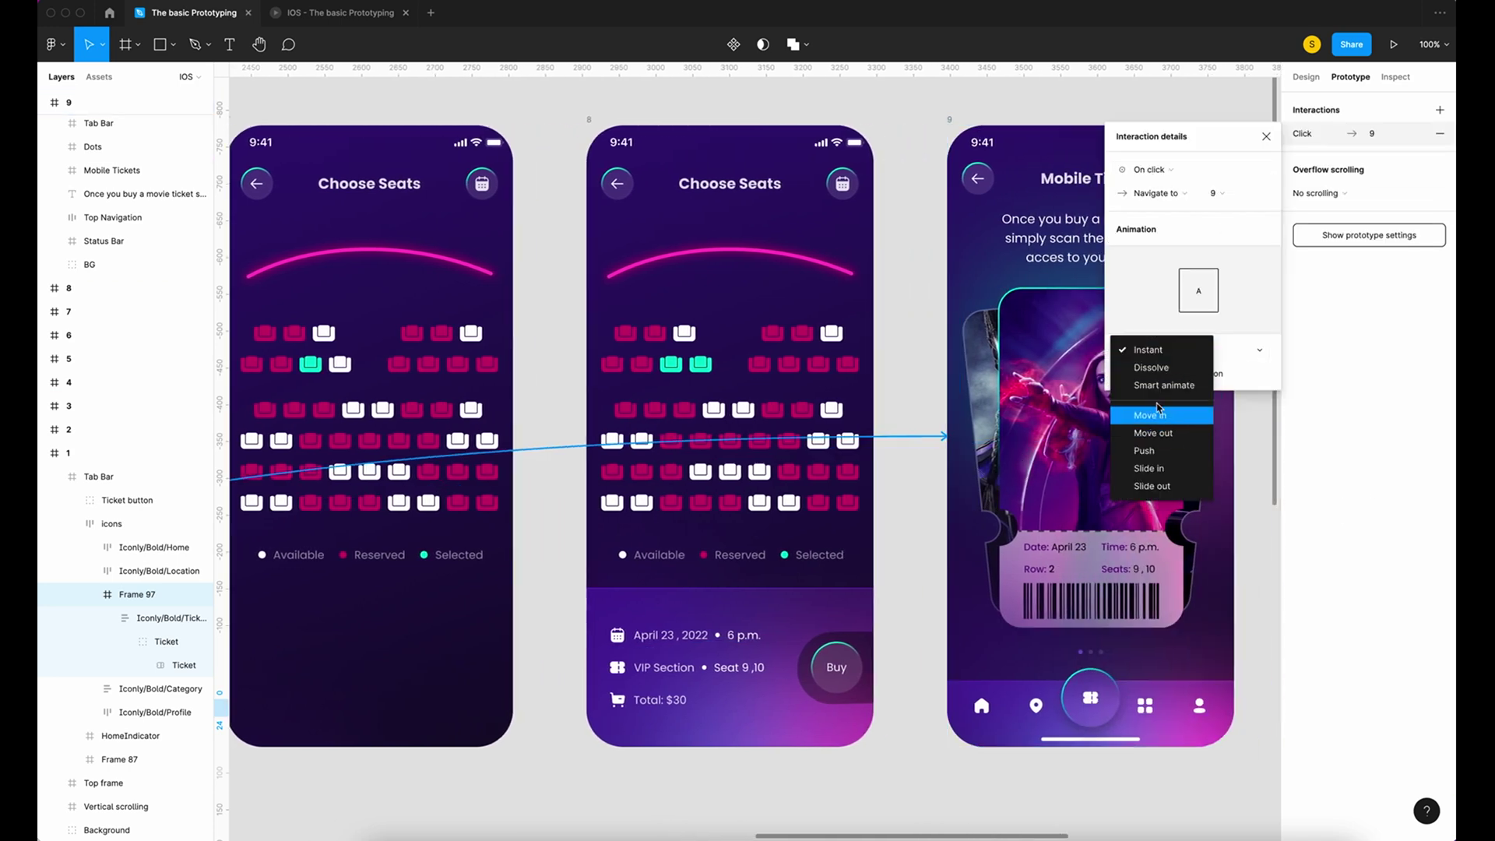
pyautogui.click(1167, 380)
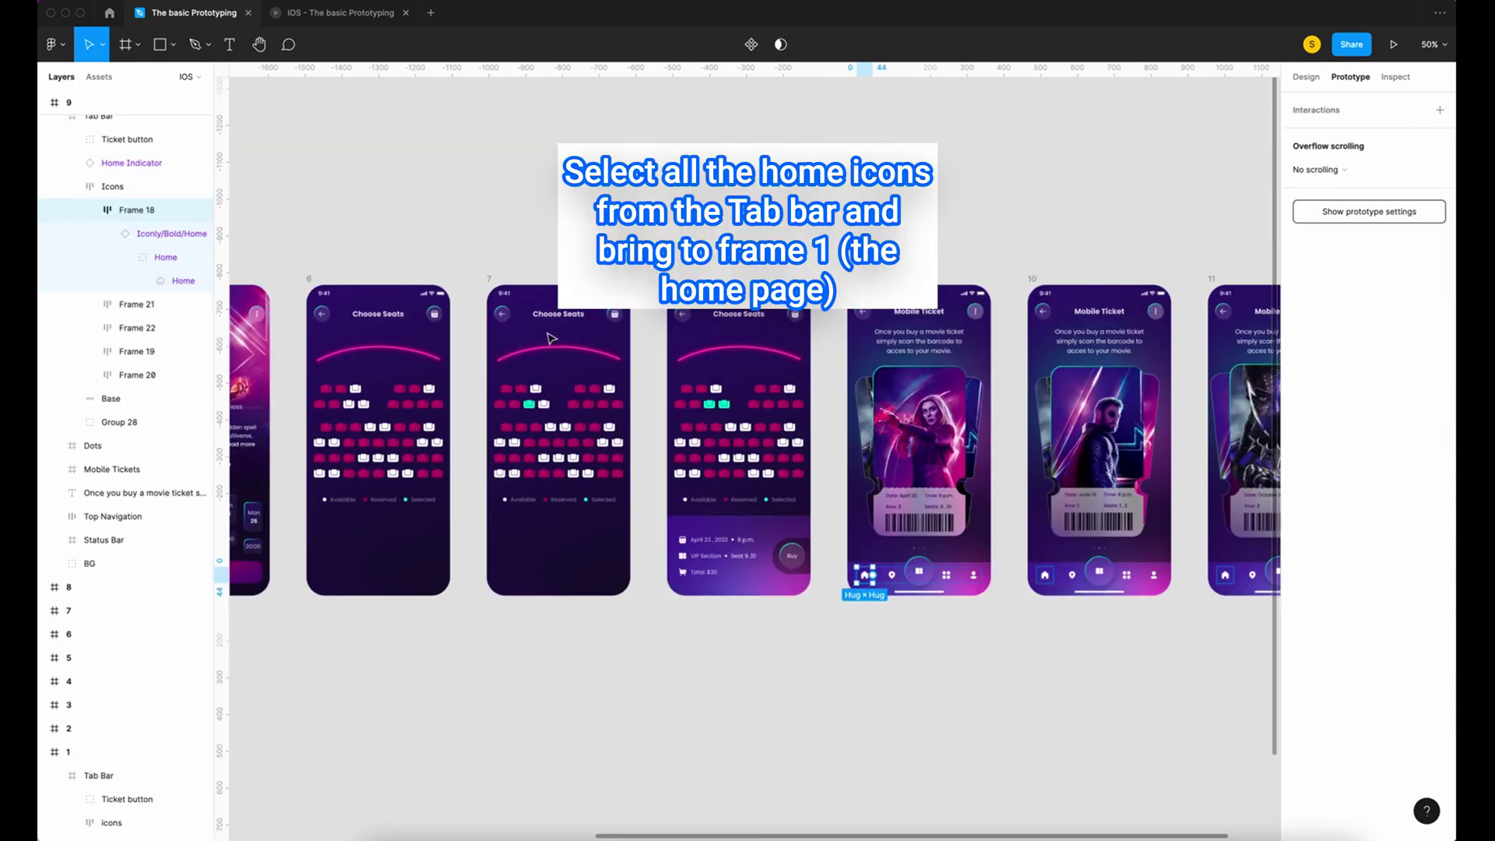
# Step: Link the home icons, Frame 18, in the tab bars of screens 9 and 10 to screen 1 on click
pyautogui.hscroll(-10, 383, 476)
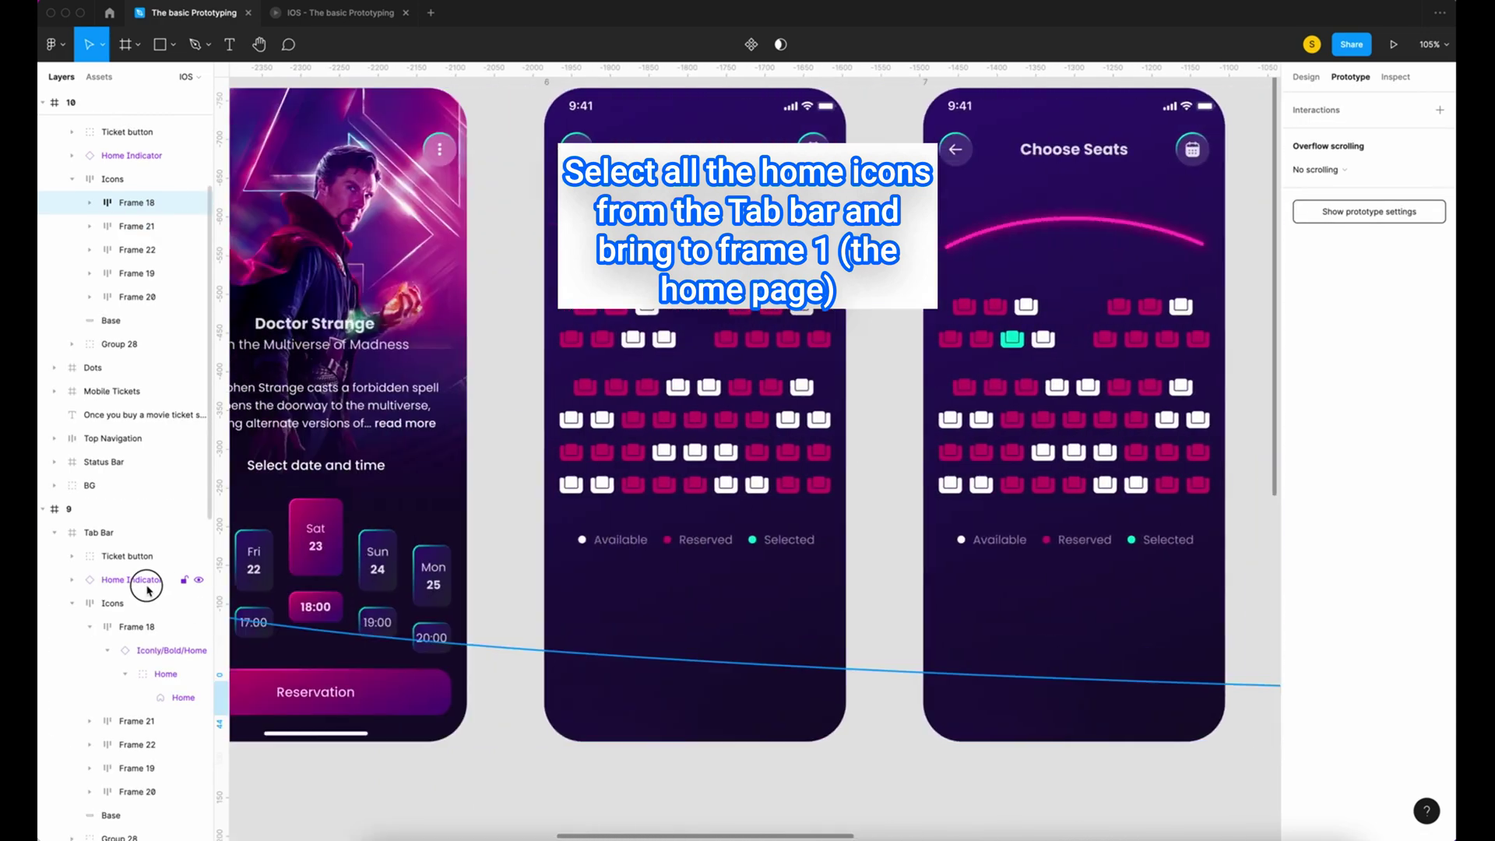
pyautogui.moveTo(148, 590); pyautogui.dragTo(584, 498)
pyautogui.hotkey('shift', '1')
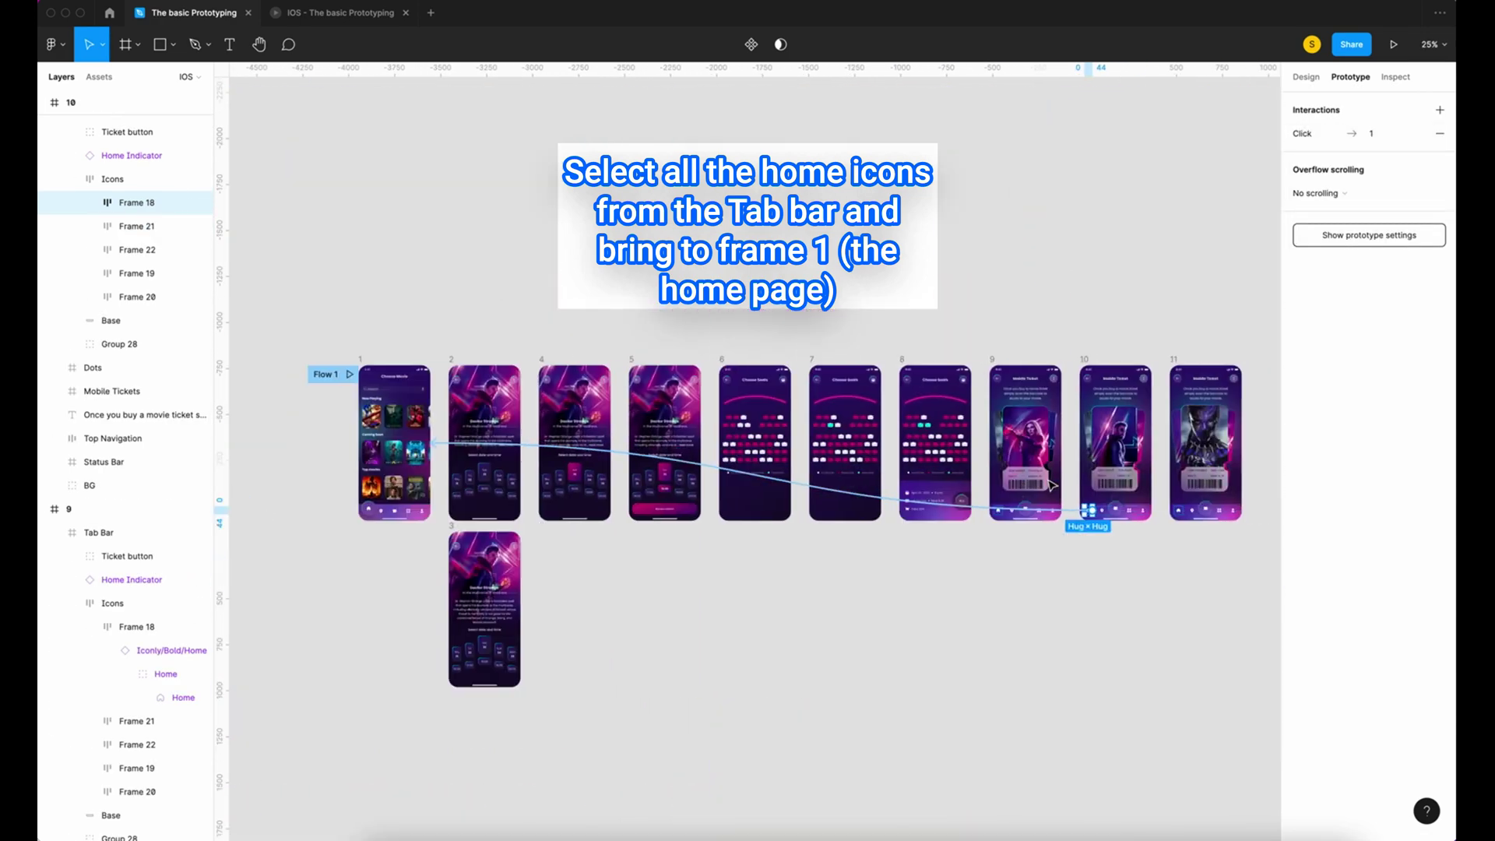
# Step: Move screen 1 out of the row and place it above the other screens, over screen 8
pyautogui.click(343, 425)
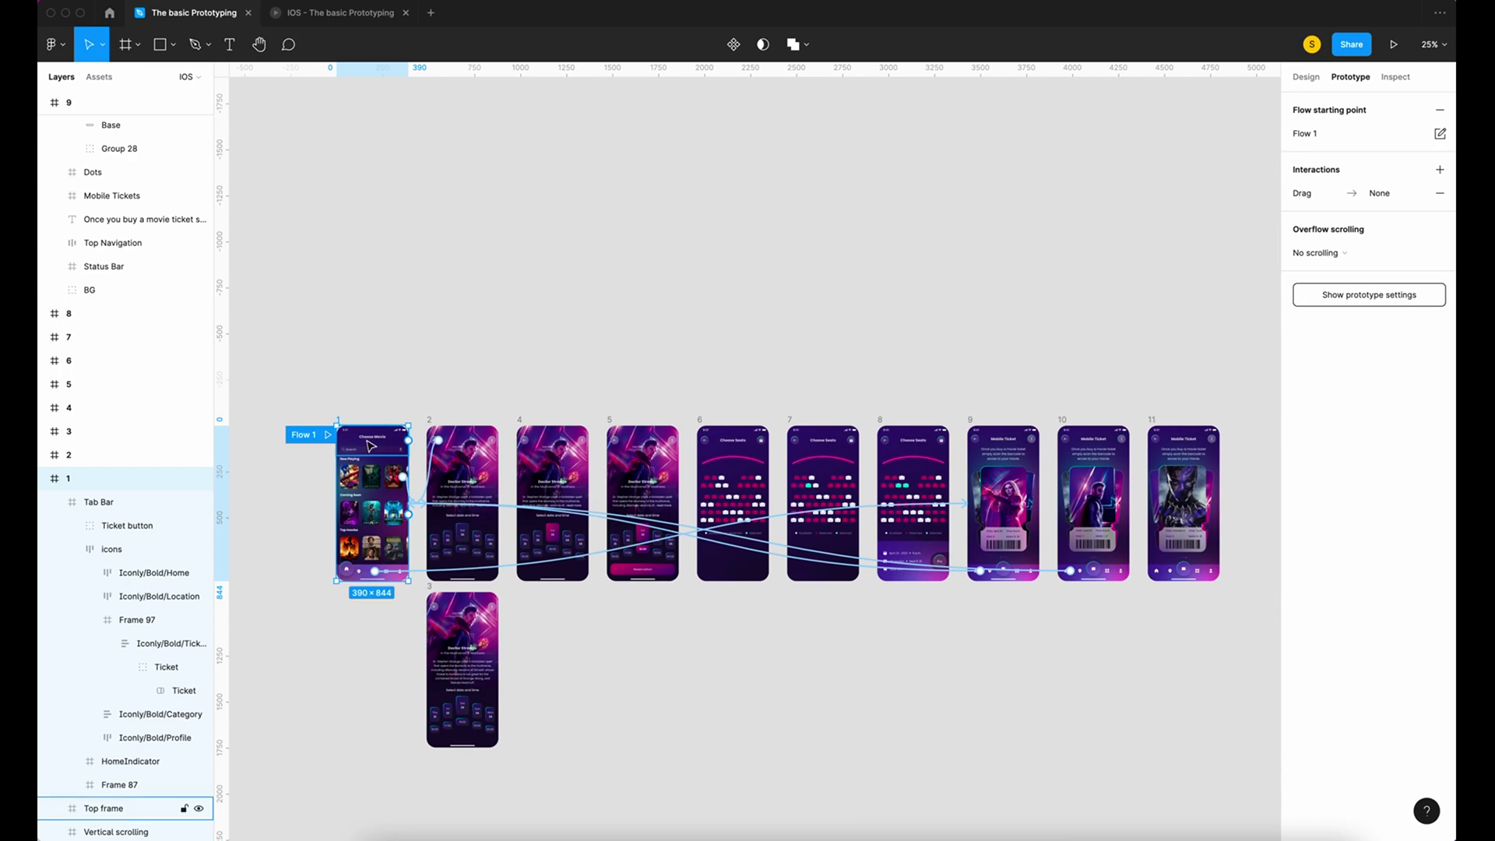
pyautogui.moveTo(364, 473); pyautogui.dragTo(870, 207)
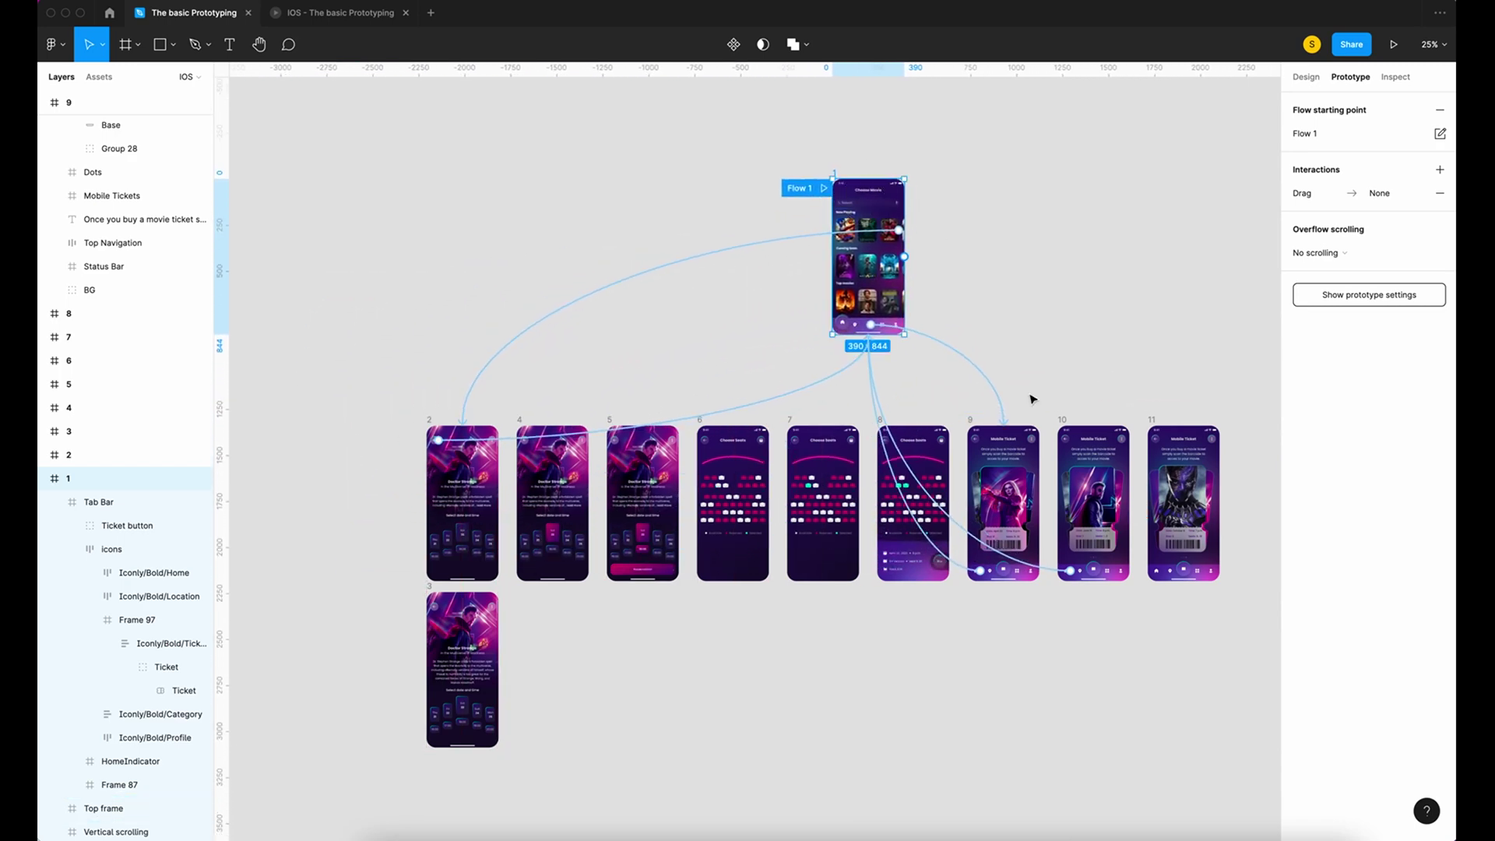
pyautogui.hscroll(3, 1004, 330)
pyautogui.scroll(3, 1005, 330)
pyautogui.scroll(3, 919, 600)
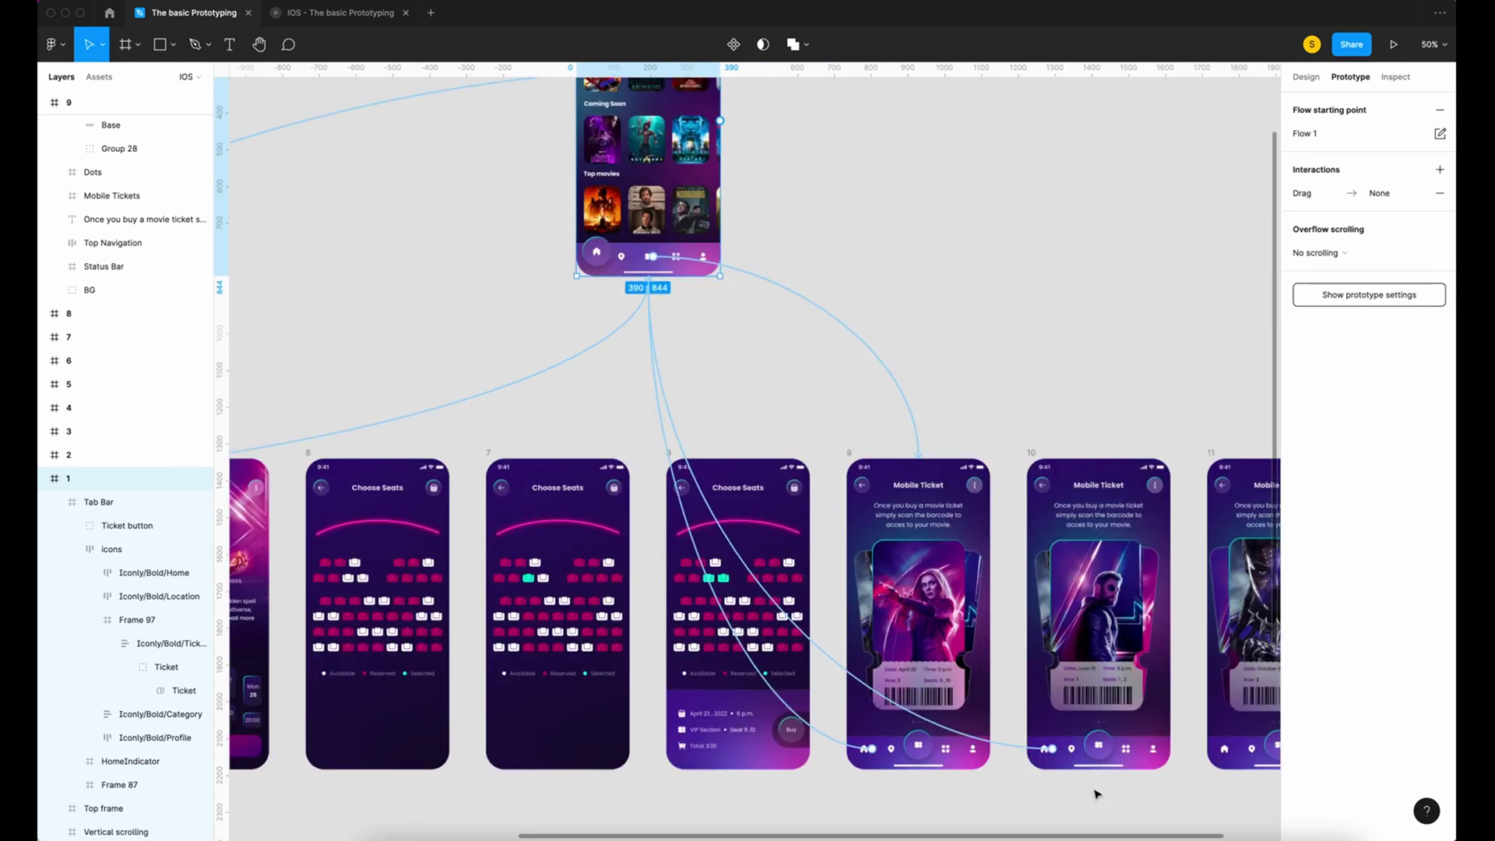
# Step: Link the home icon in screen 11's tab bar to screen 1 on click
pyautogui.hscroll(2, 1090, 806)
pyautogui.doubleClick(1160, 755)
pyautogui.moveTo(1160, 755); pyautogui.dragTo(638, 175)
pyautogui.click(1266, 139)
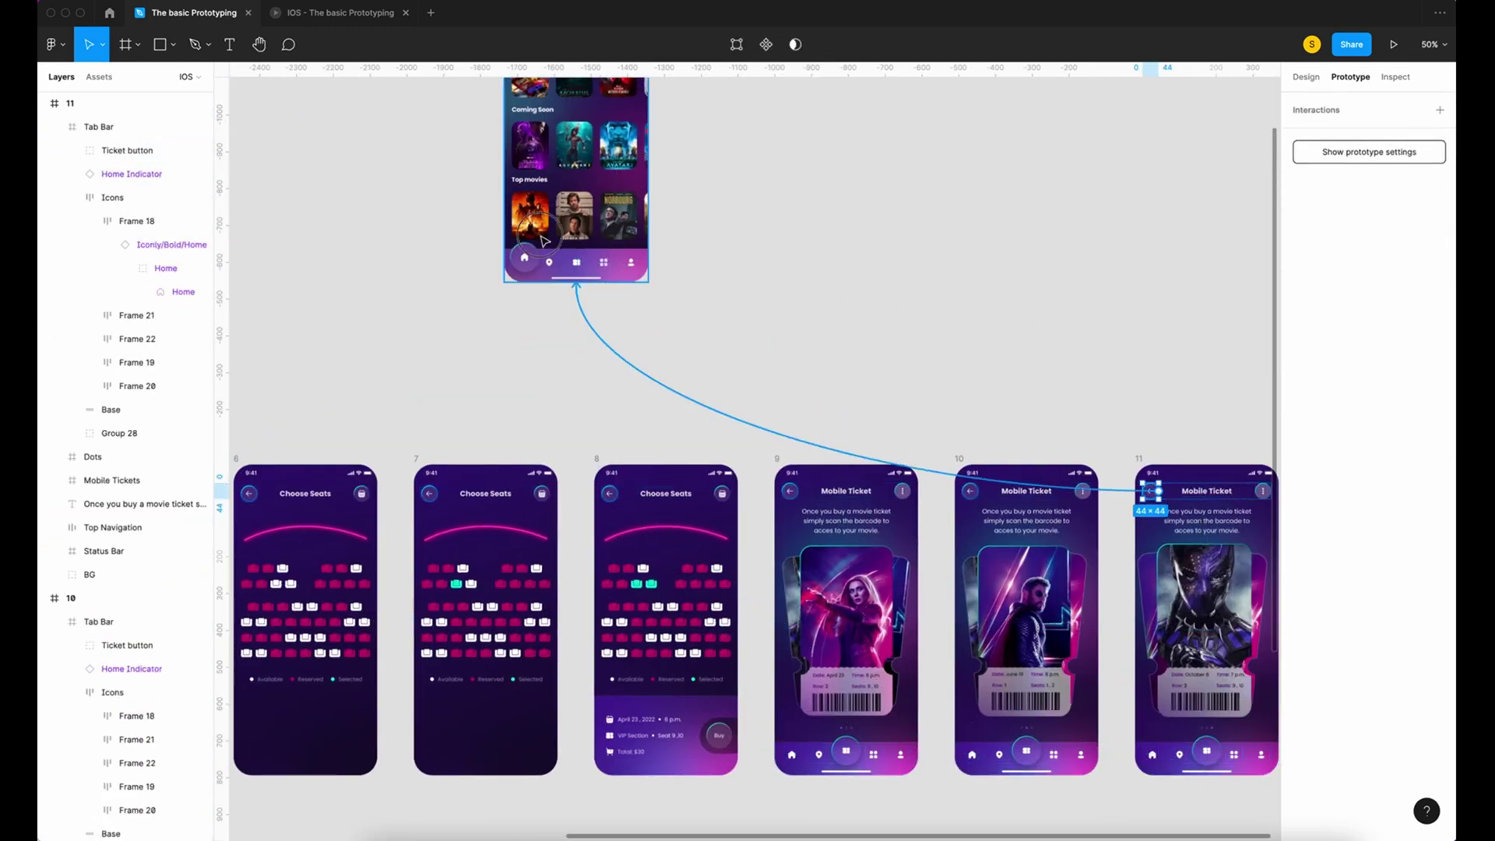
# Step: Link the back arrows on Mobile Ticket screens 11, 10 and 9 to screen 1 on click, using Smart animate
pyautogui.click(795, 493)
pyautogui.moveTo(798, 495); pyautogui.dragTo(682, 350)
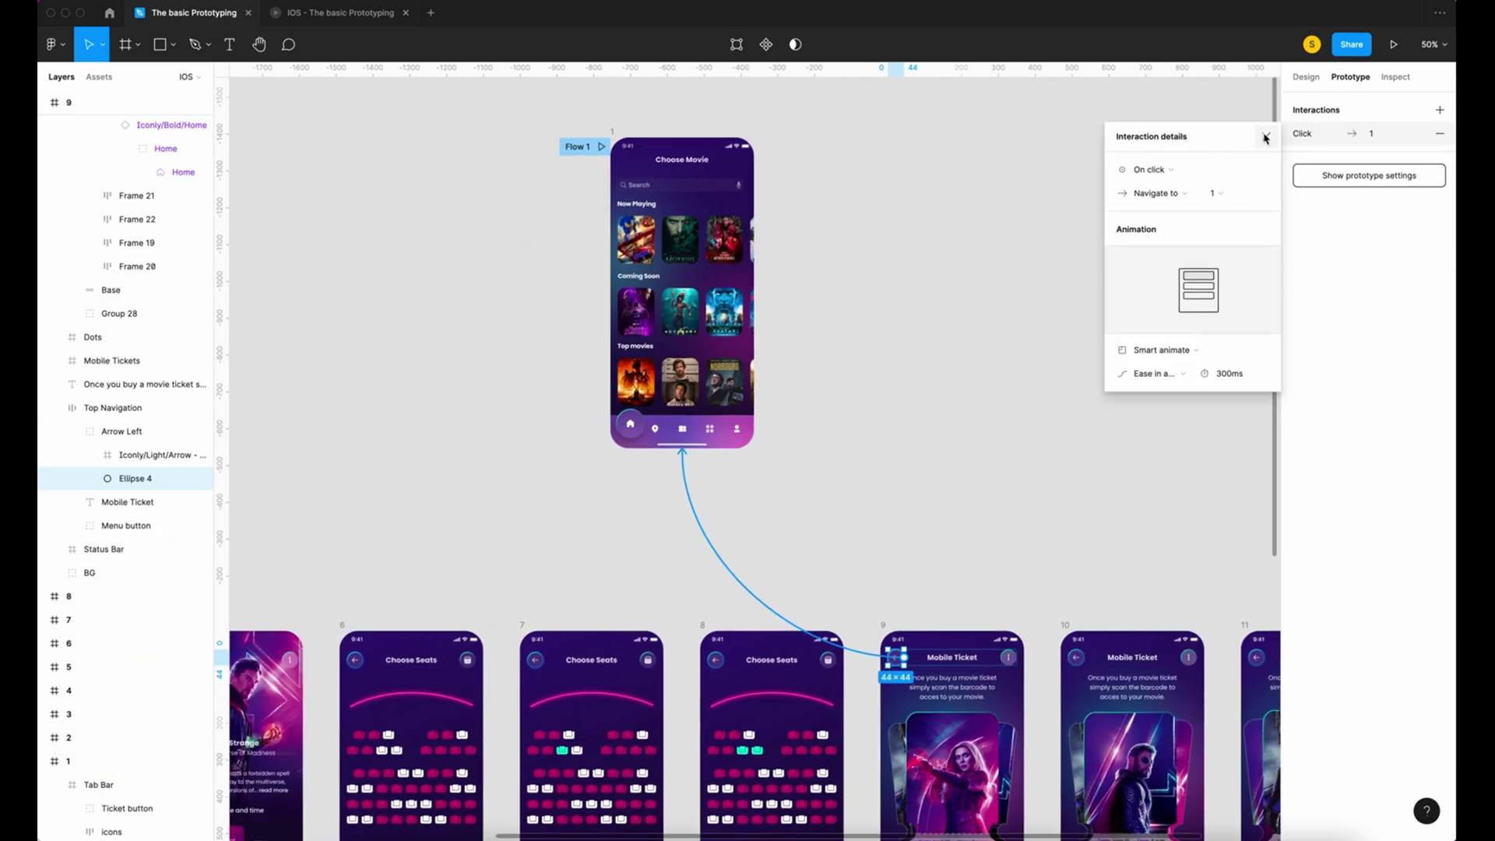
pyautogui.press('Escape')
pyautogui.click(907, 660)
pyautogui.moveTo(907, 660); pyautogui.dragTo(682, 351)
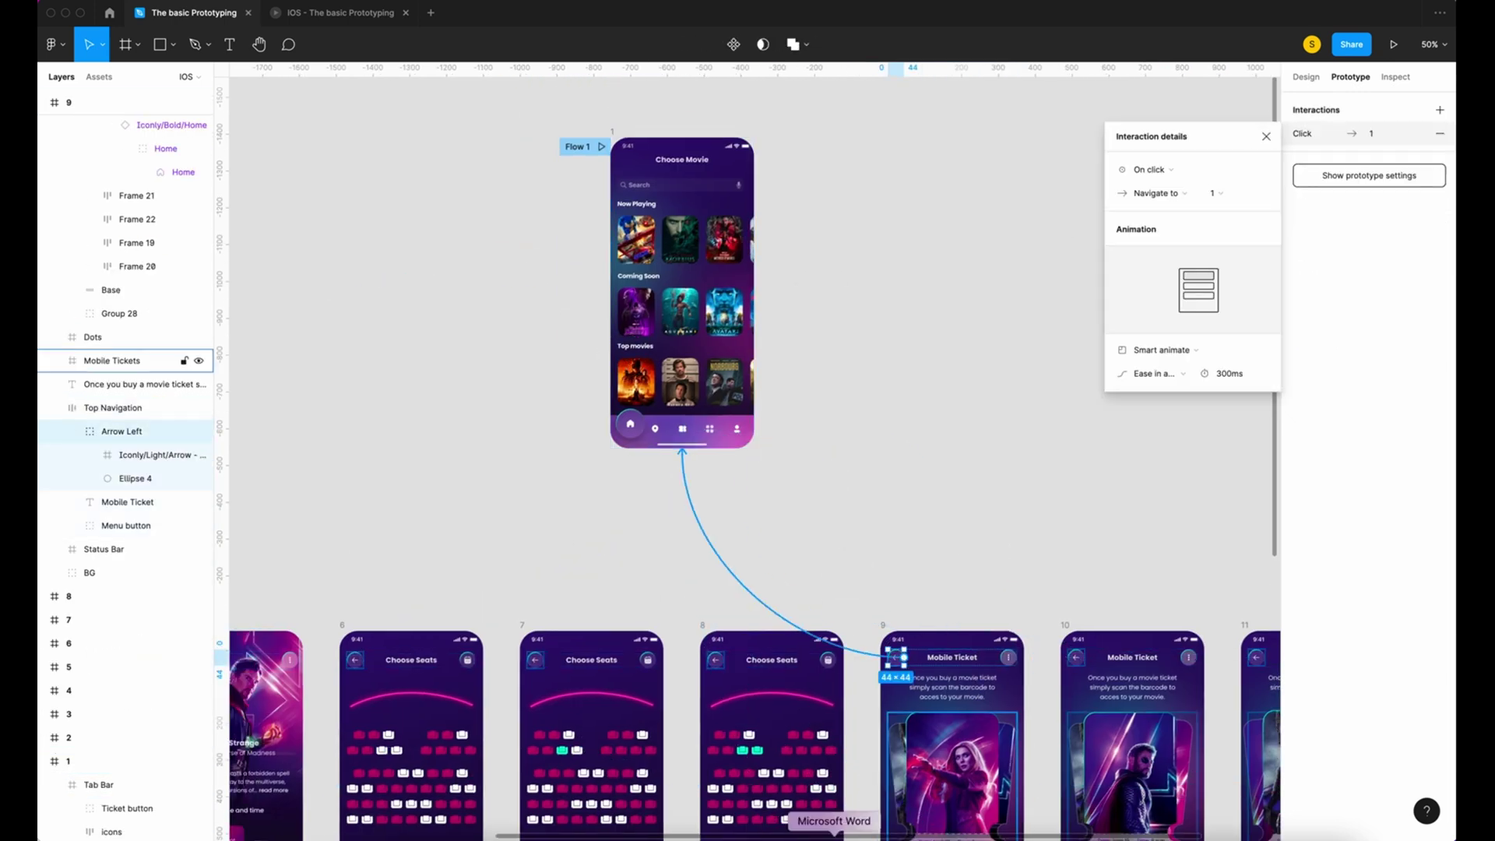
# Step: Link the back arrows on Choose Seats screens 8, 7 and 6 to screen 1
pyautogui.click(715, 660)
pyautogui.click(156, 690)
pyautogui.hscroll(-5, 593, 540)
pyautogui.moveTo(894, 615); pyautogui.dragTo(861, 312)
pyautogui.click(713, 615)
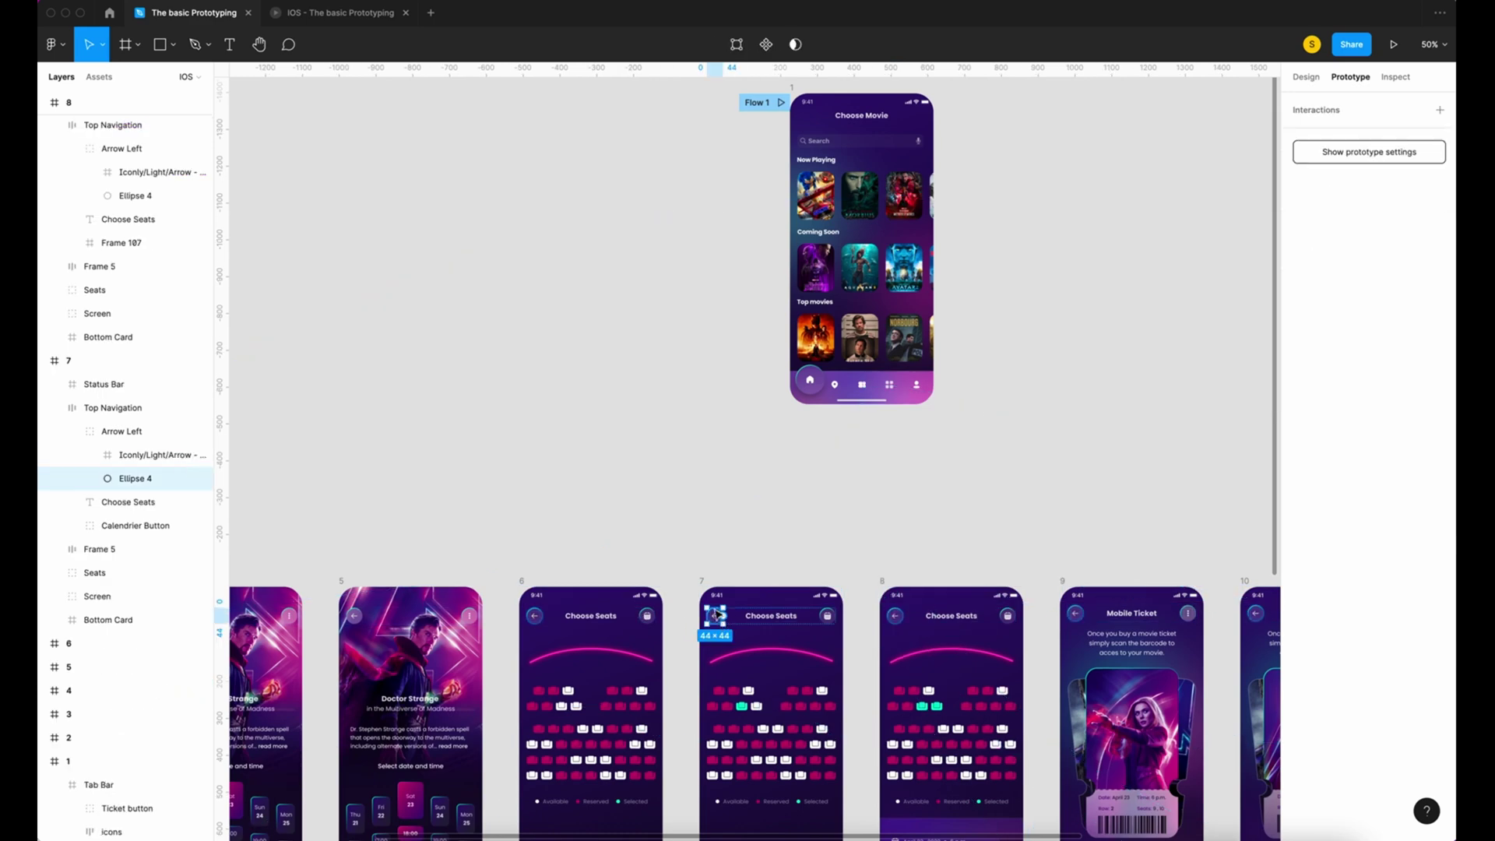
pyautogui.click(155, 454)
pyautogui.hscroll(-5, 593, 540)
pyautogui.moveTo(872, 615); pyautogui.dragTo(1018, 312)
pyautogui.click(692, 615)
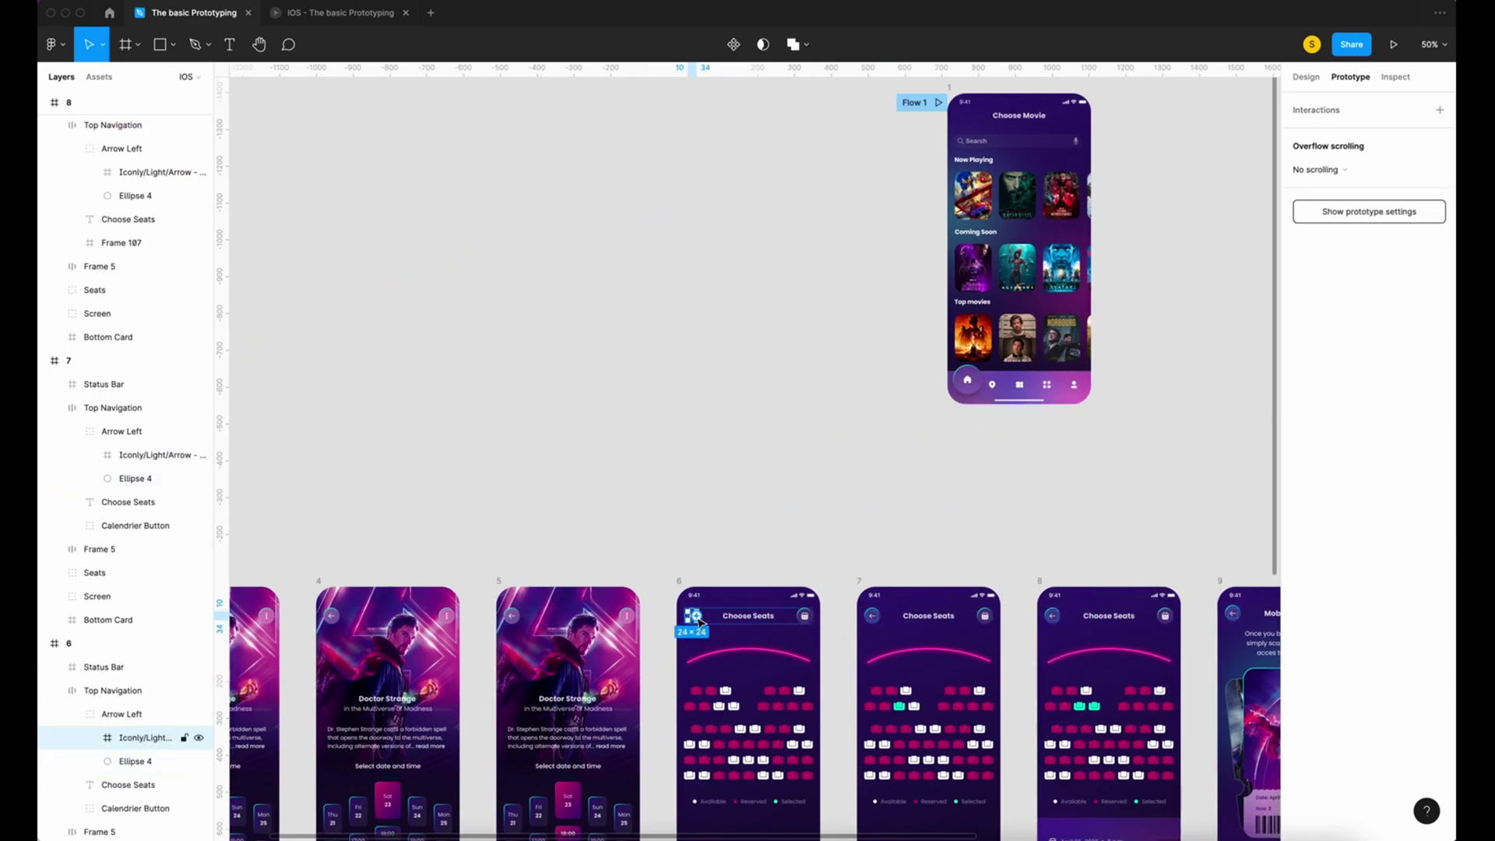
pyautogui.moveTo(700, 615); pyautogui.dragTo(1012, 311)
# Step: Link the back arrows on movie detail screens 5, 4 and 2 to screen 1 on click, using Smart animate
pyautogui.hscroll(-5, 600, 501)
pyautogui.click(599, 615)
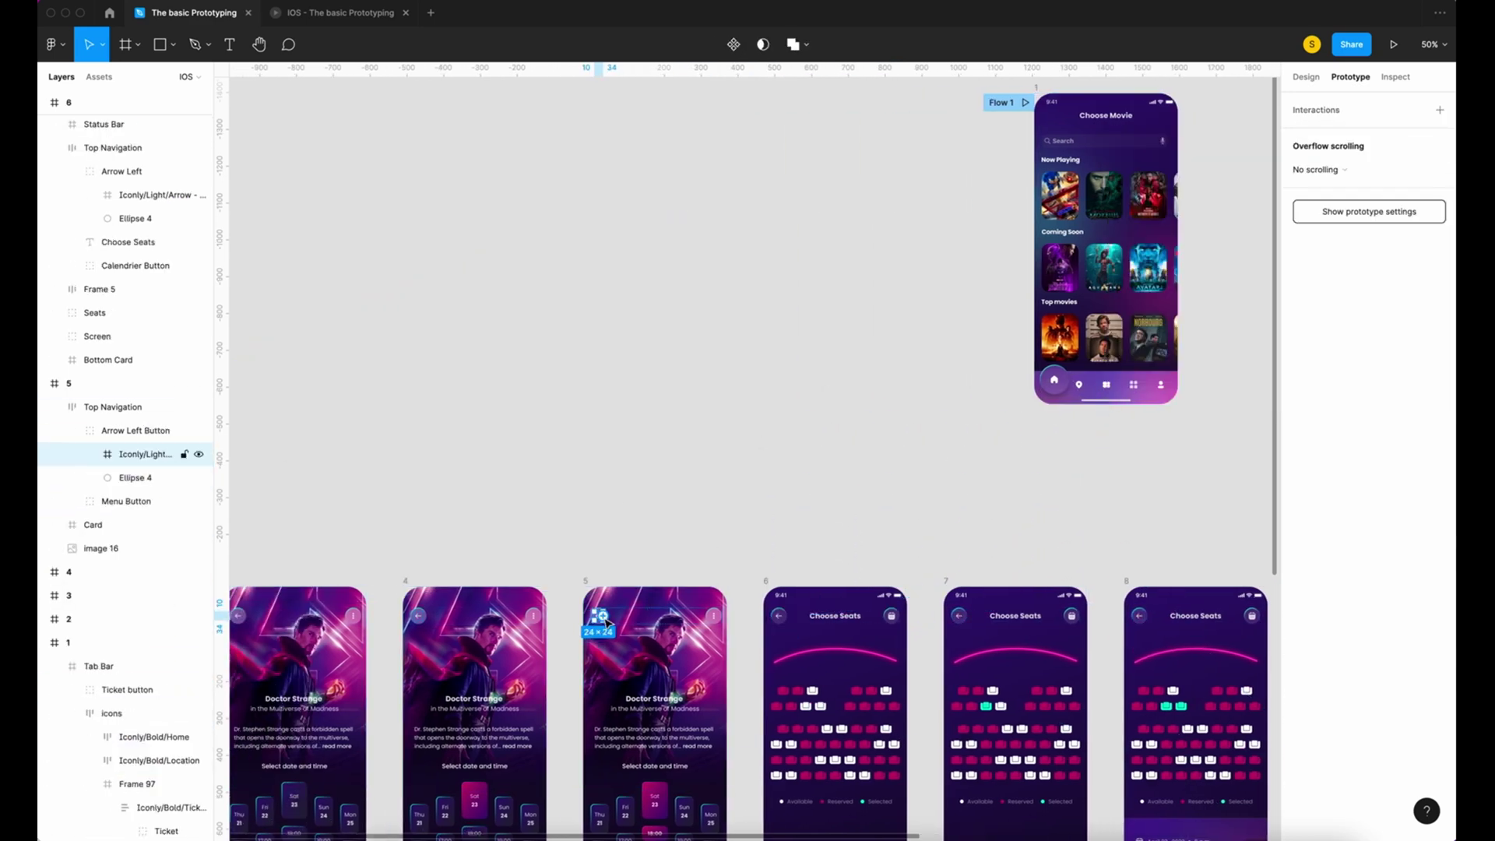
pyautogui.moveTo(607, 615); pyautogui.dragTo(1082, 311)
pyautogui.hscroll(-5, 700, 468)
pyautogui.click(581, 565)
pyautogui.click(155, 644)
pyautogui.moveTo(593, 565); pyautogui.dragTo(1051, 273)
pyautogui.click(401, 564)
pyautogui.moveTo(413, 563); pyautogui.dragTo(1055, 276)
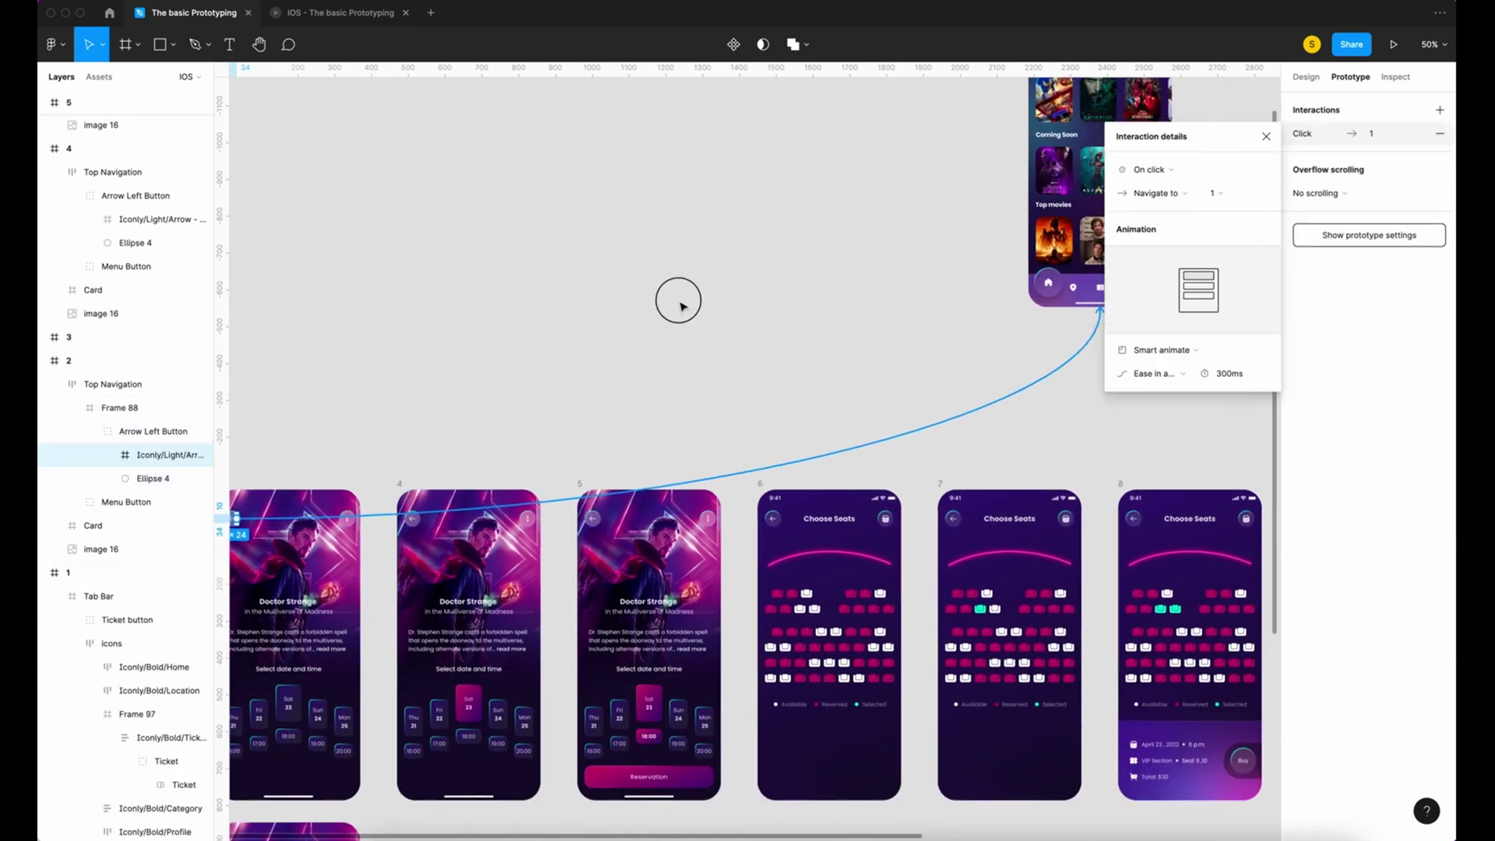
pyautogui.click(761, 310)
# Step: Link the calendar icon on screen 6 to screen 2 on click, using Smart animate at 300 ms
pyautogui.hscroll(5, 567, 350)
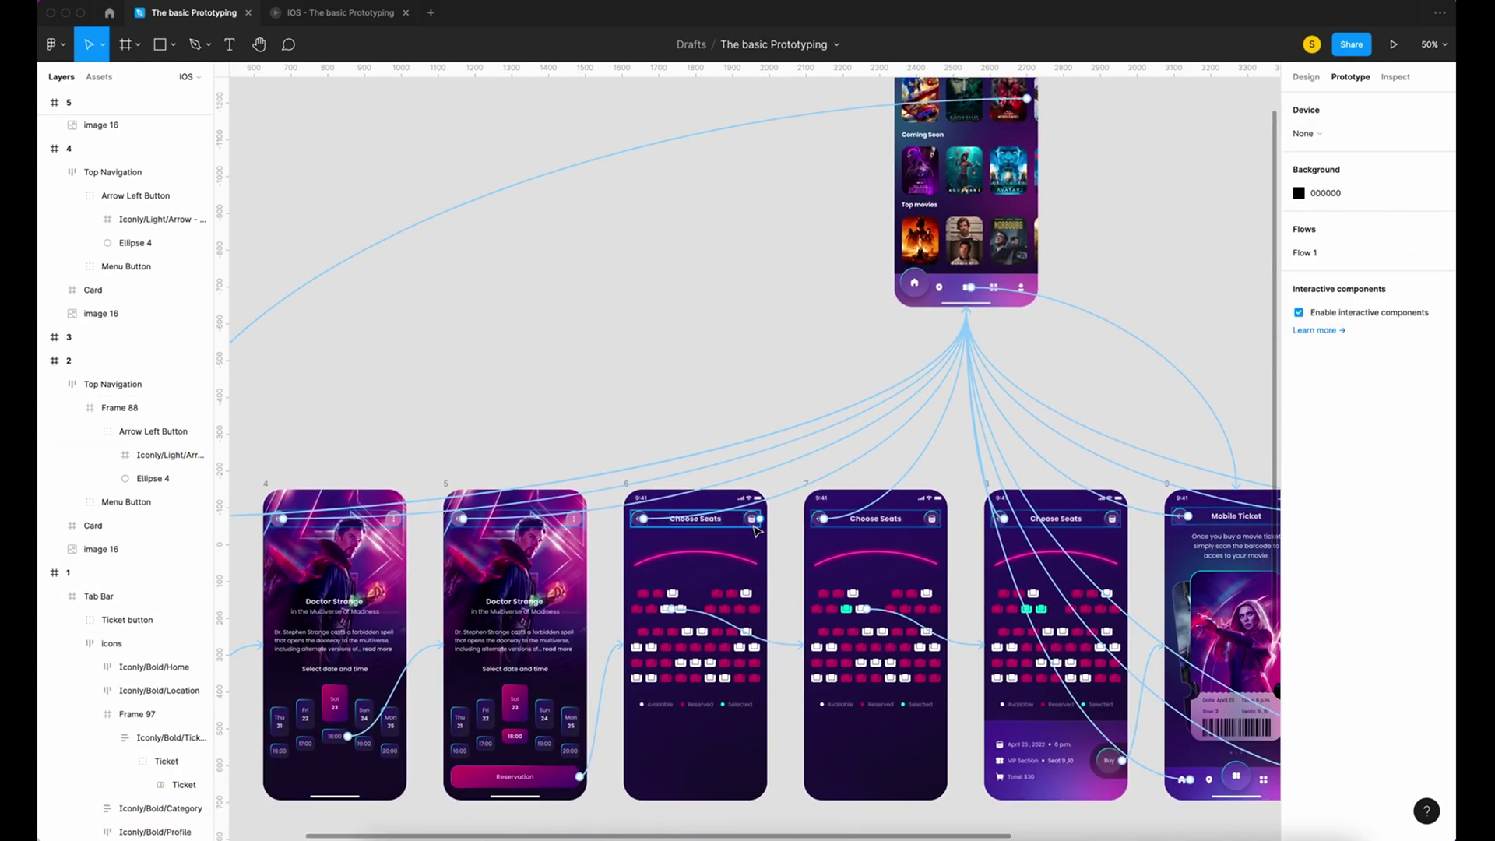
pyautogui.click(759, 530)
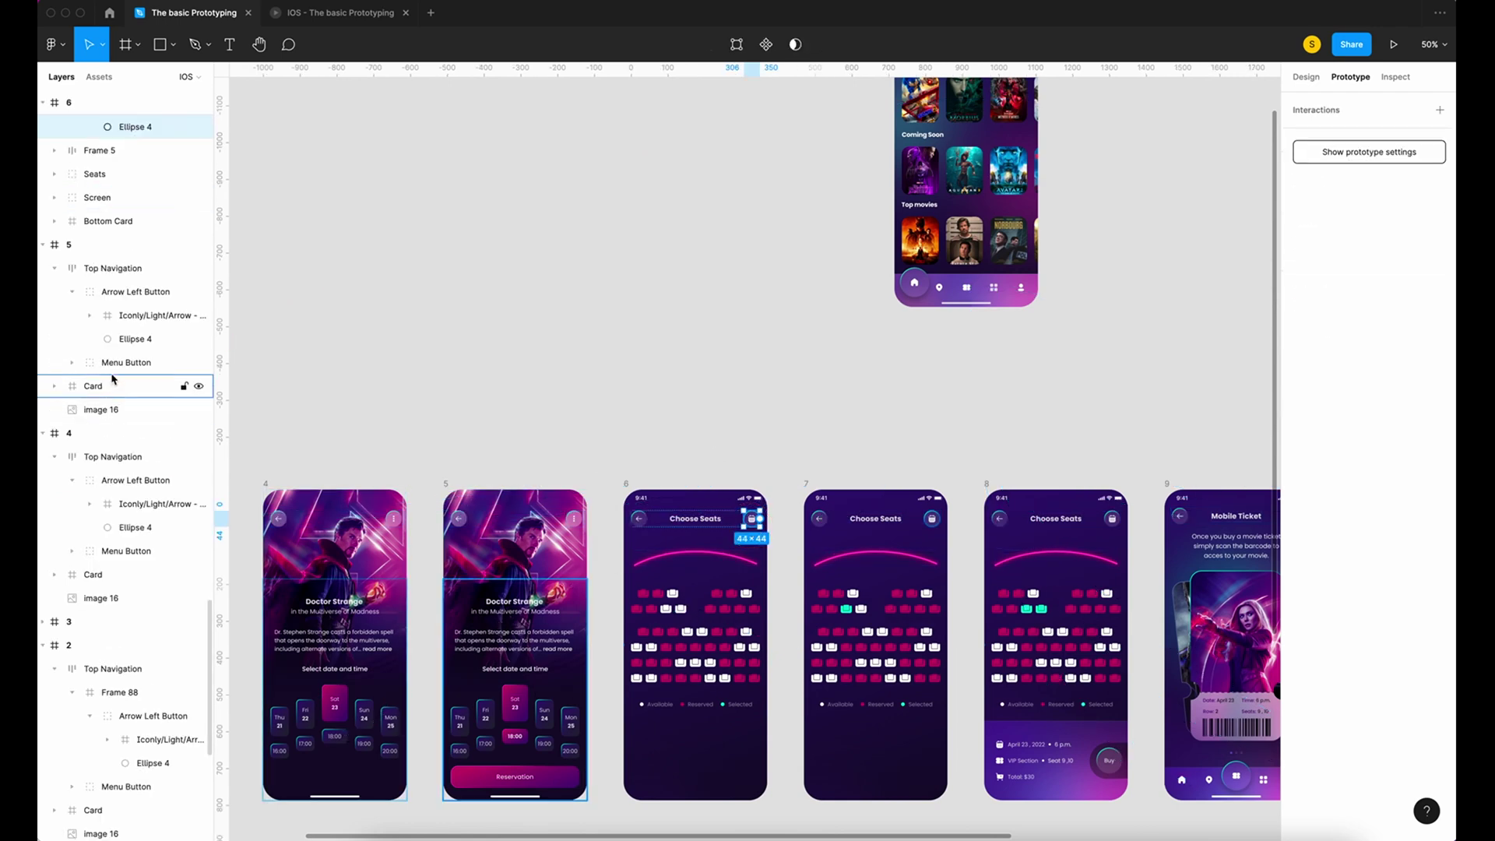
pyautogui.scroll(2, 133, 171)
pyautogui.click(156, 195)
pyautogui.hscroll(-10, 703, 488)
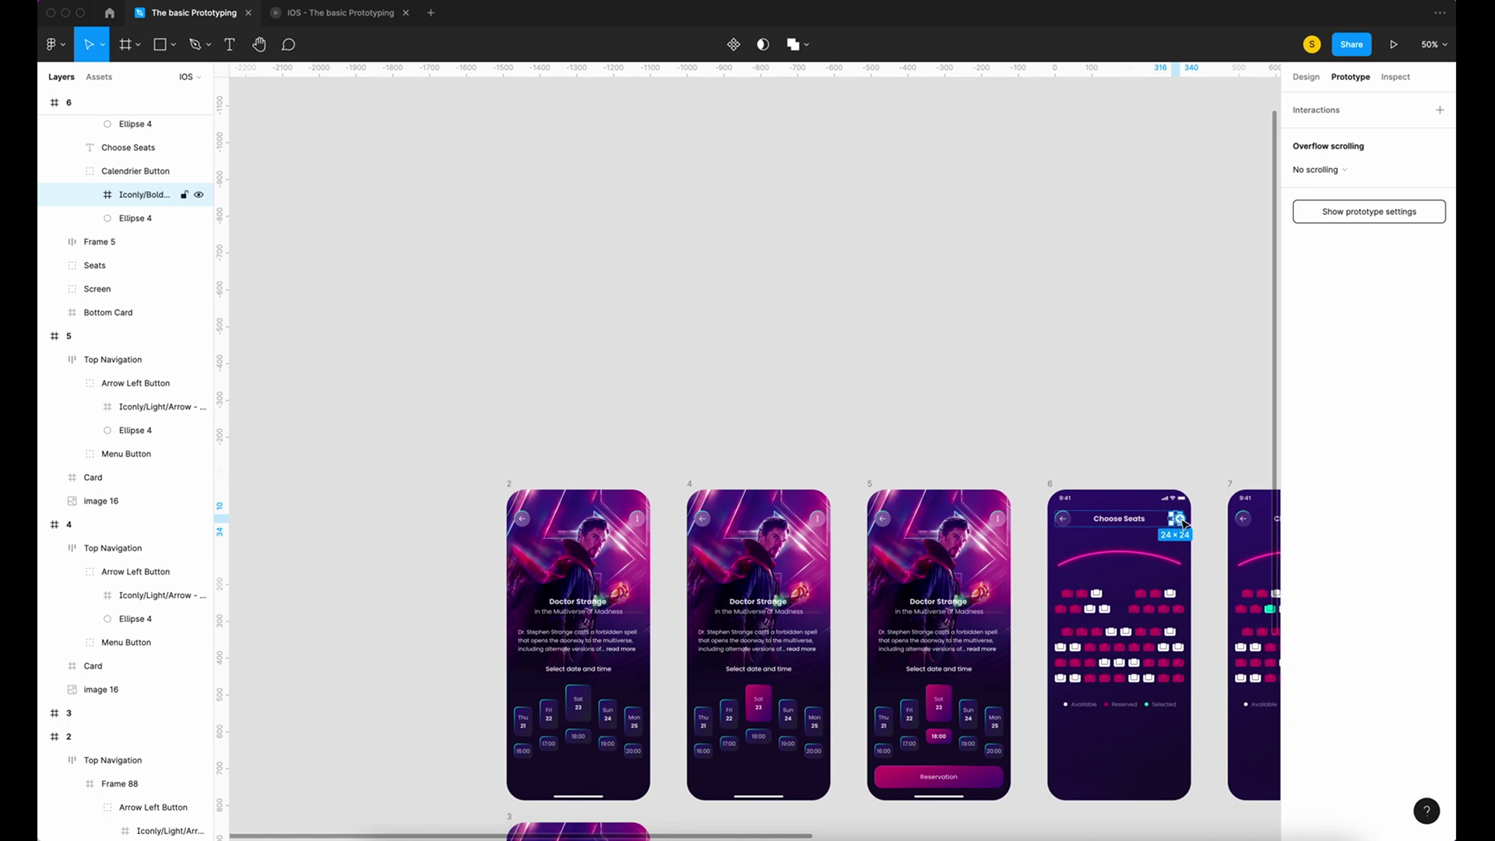
pyautogui.moveTo(1189, 519); pyautogui.dragTo(622, 625)
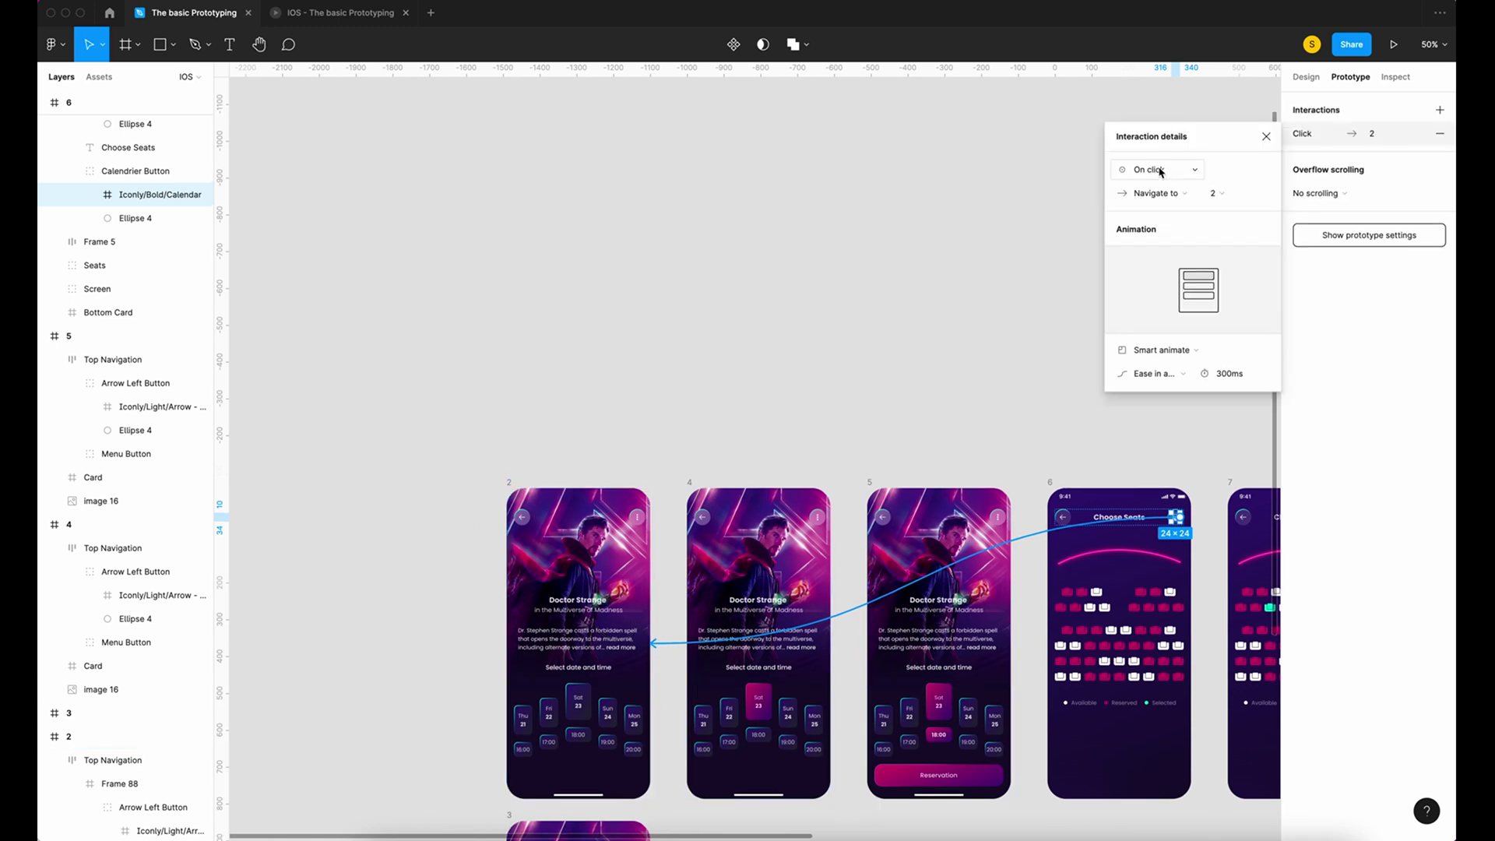
pyautogui.press('Escape')
# Step: Link the calendar icon on screen 7 to screen 2 on click
pyautogui.hscroll(5, 859, 277)
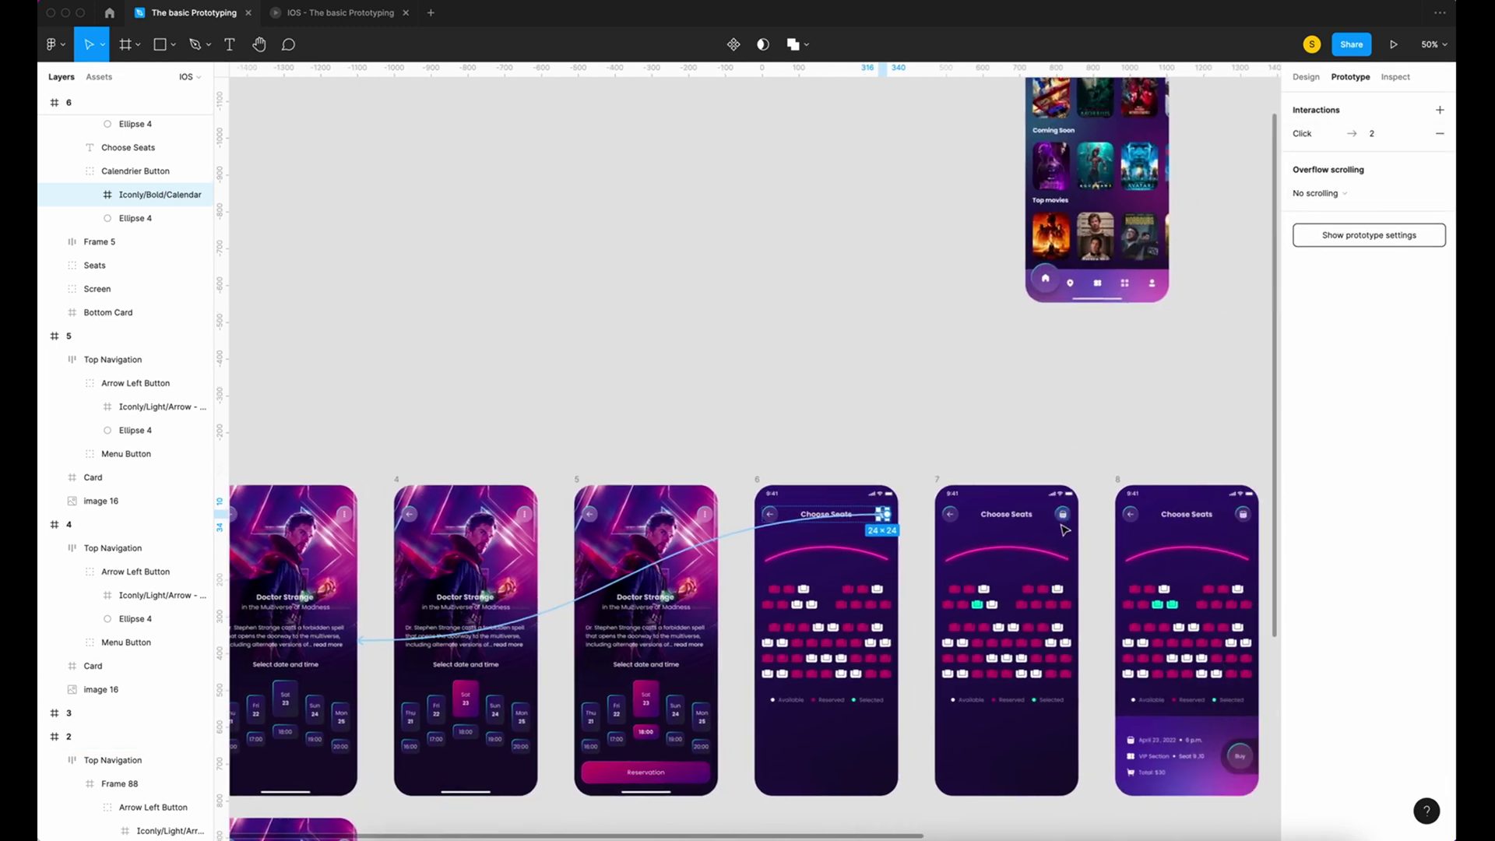
pyautogui.click(1063, 513)
pyautogui.click(159, 152)
pyautogui.moveTo(1074, 514); pyautogui.dragTo(510, 650)
pyautogui.press('Escape')
# Step: Link Frame 107, the calendar button on screen 8, to screen 2 on click, using Smart animate
pyautogui.hscroll(4, 838, 317)
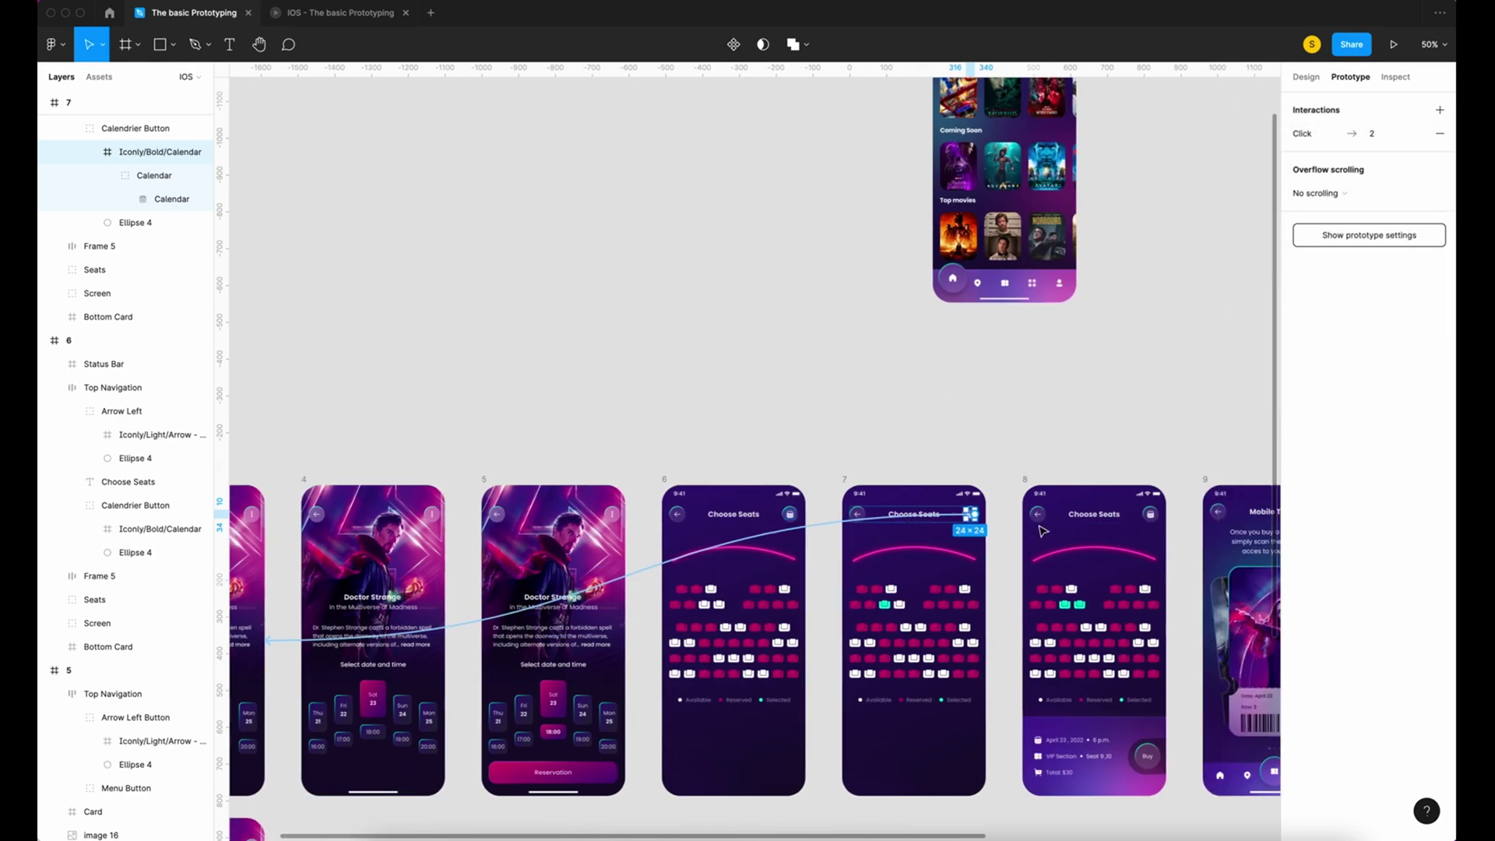
pyautogui.click(1158, 527)
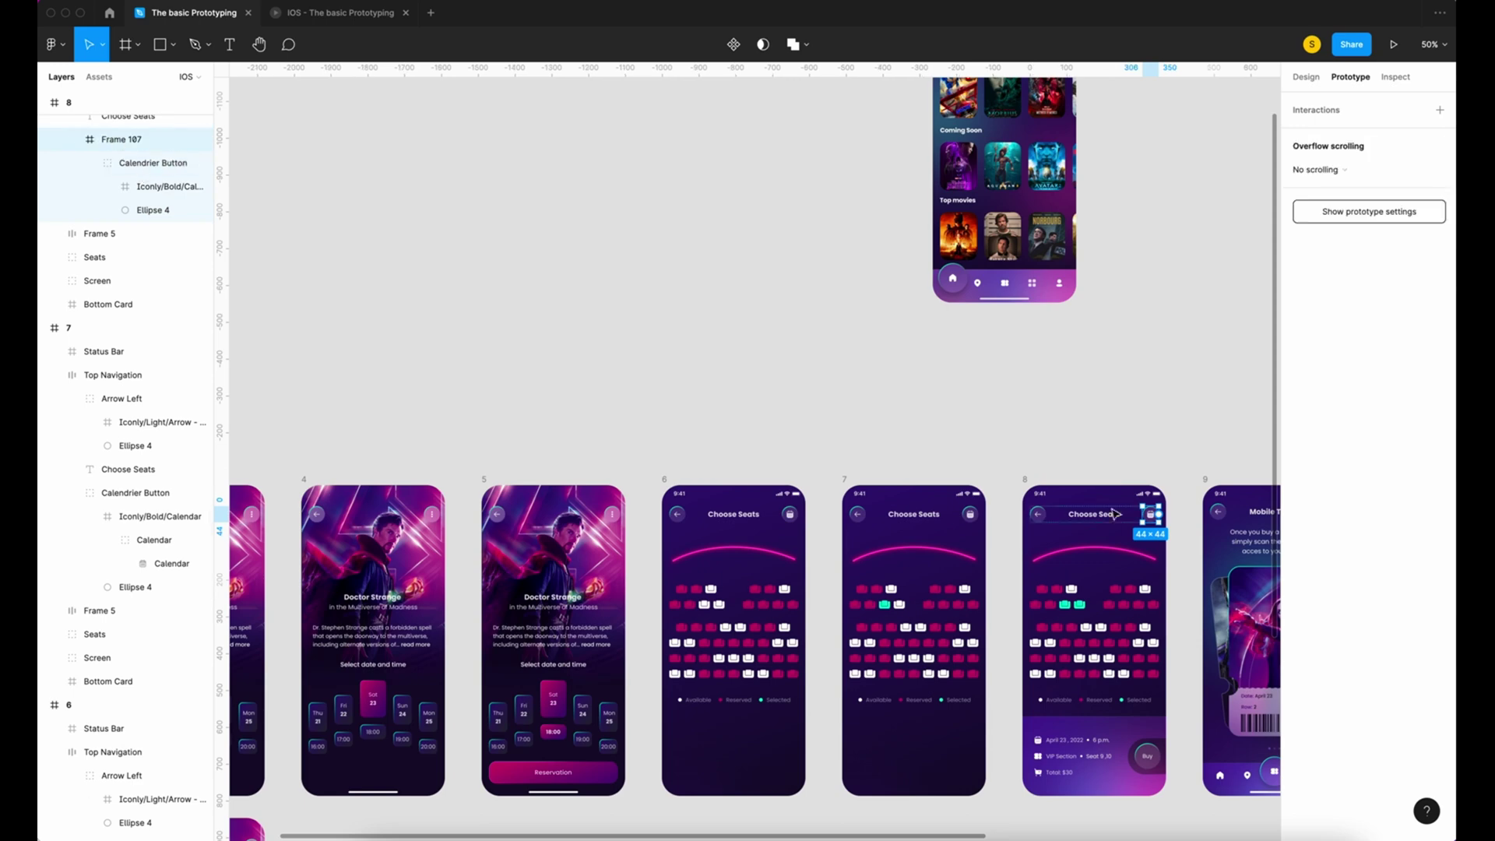
pyautogui.moveTo(1160, 528); pyautogui.dragTo(467, 610)
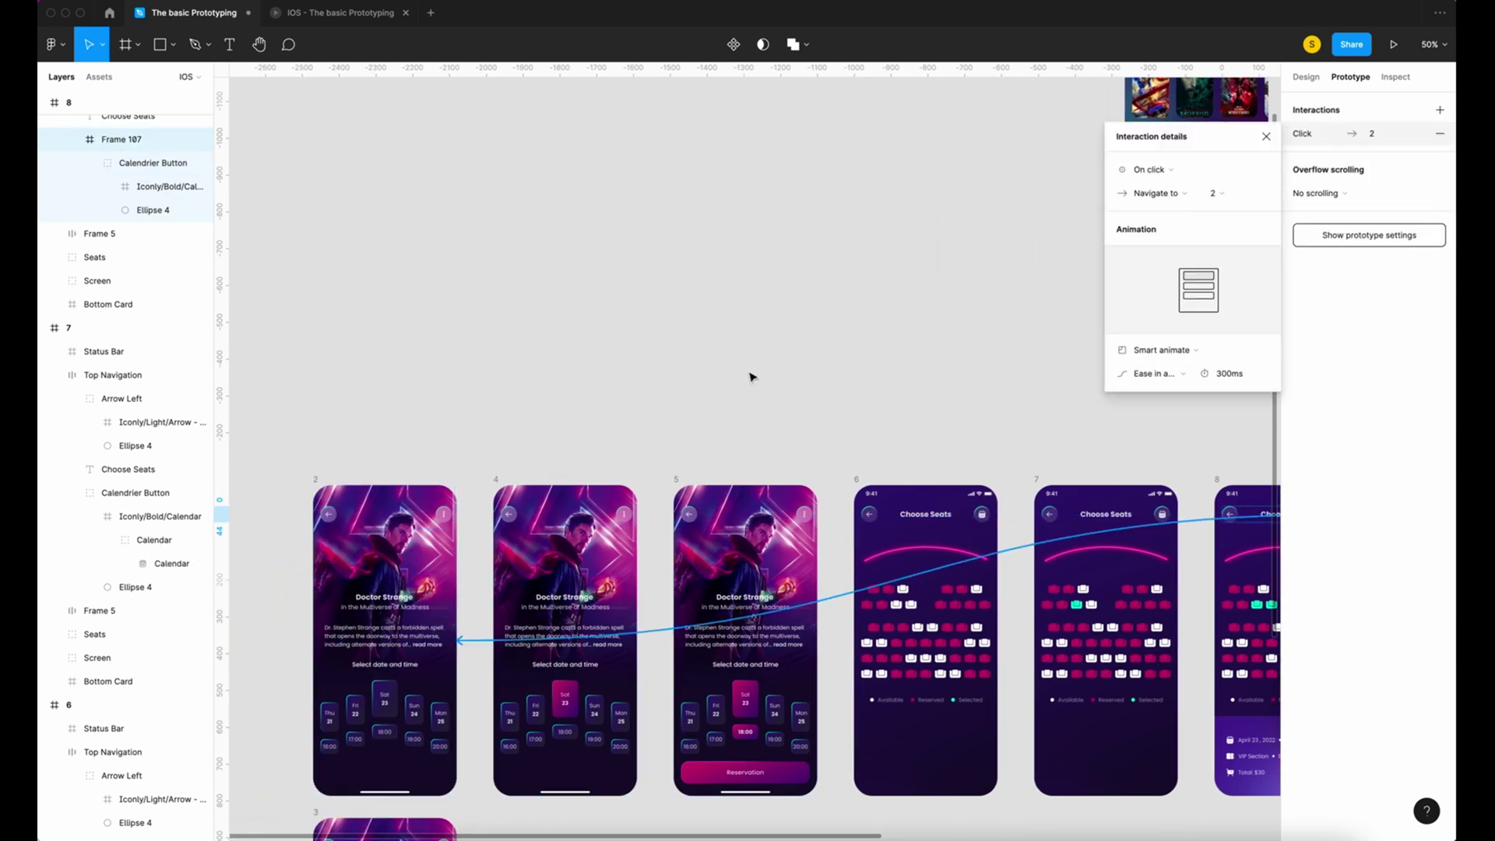
pyautogui.click(764, 394)
pyautogui.scroll(-3, 715, 358)
pyautogui.scroll(-3, 715, 358)
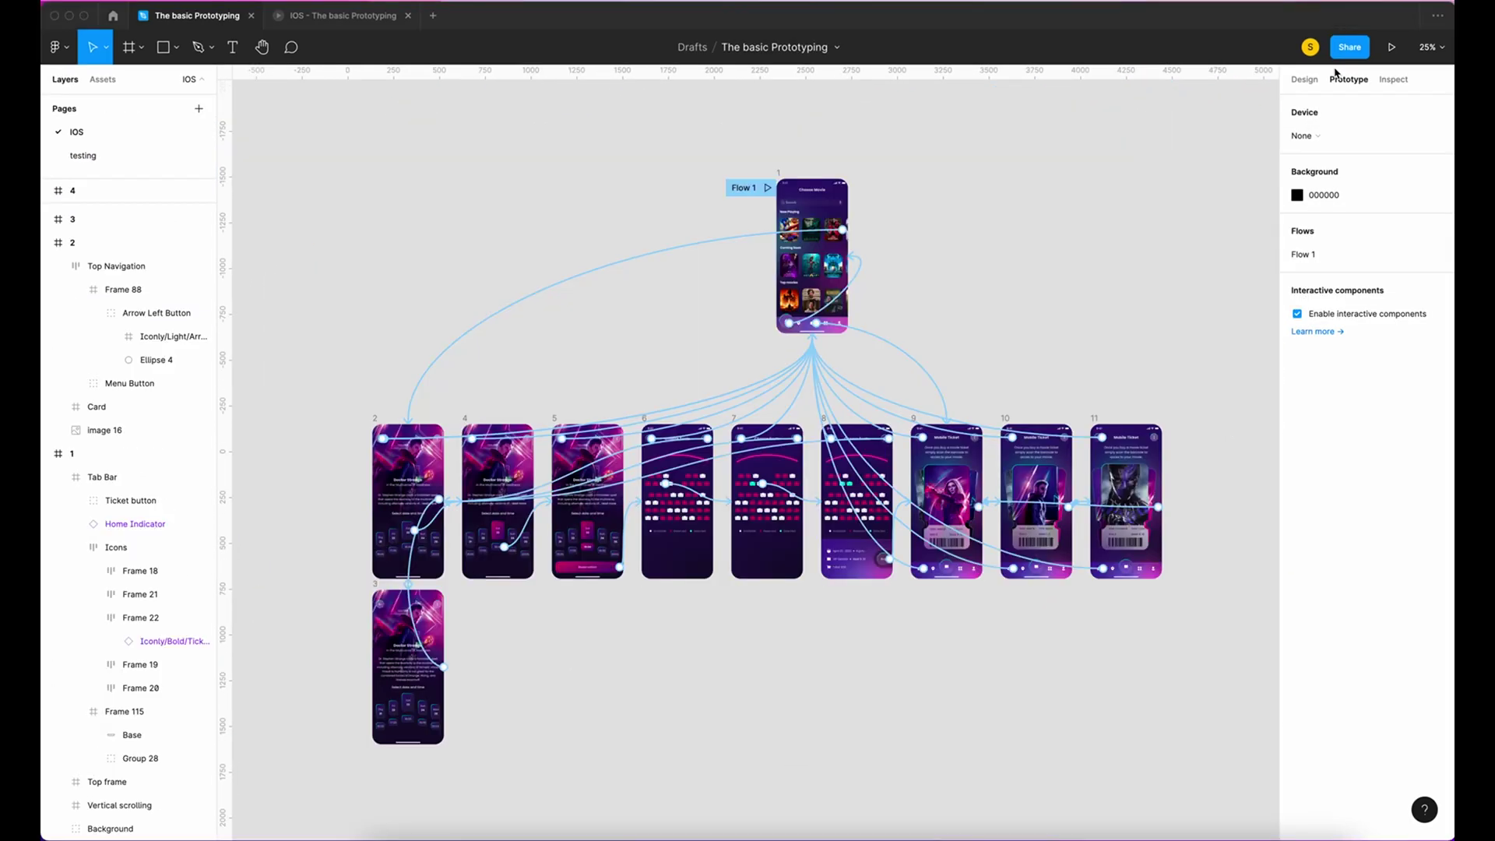
# Step: Preview the prototype and test the horizontal and vertical scrolling of the movie lists on the Choose Movie screen
pyautogui.click(1392, 48)
pyautogui.hscroll(3, 794, 319)
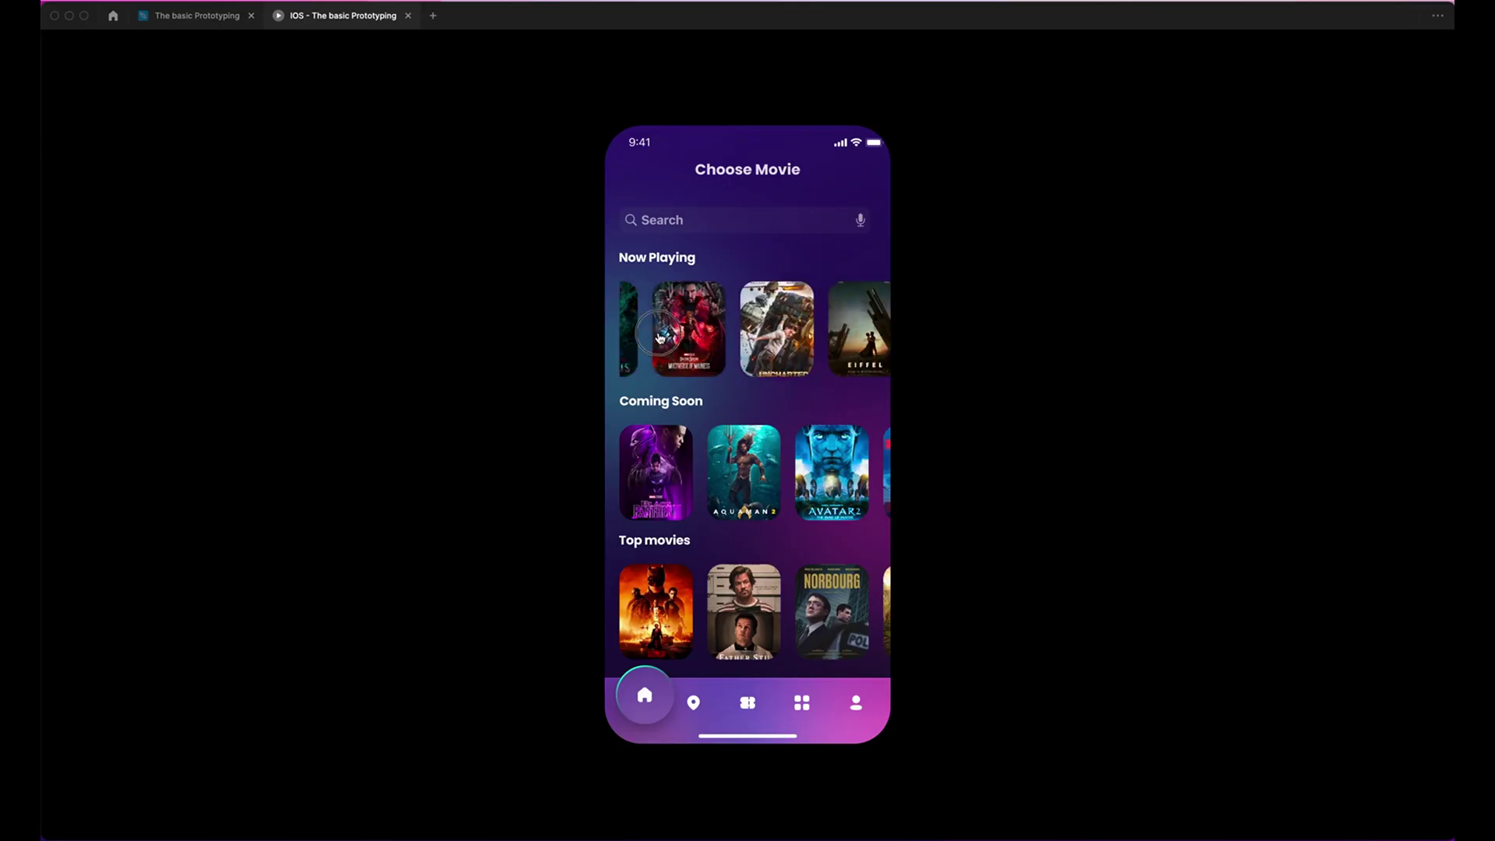
pyautogui.hscroll(1, 779, 467)
pyautogui.hscroll(2, 840, 607)
pyautogui.scroll(-4, 793, 447)
pyautogui.scroll(-1, 793, 447)
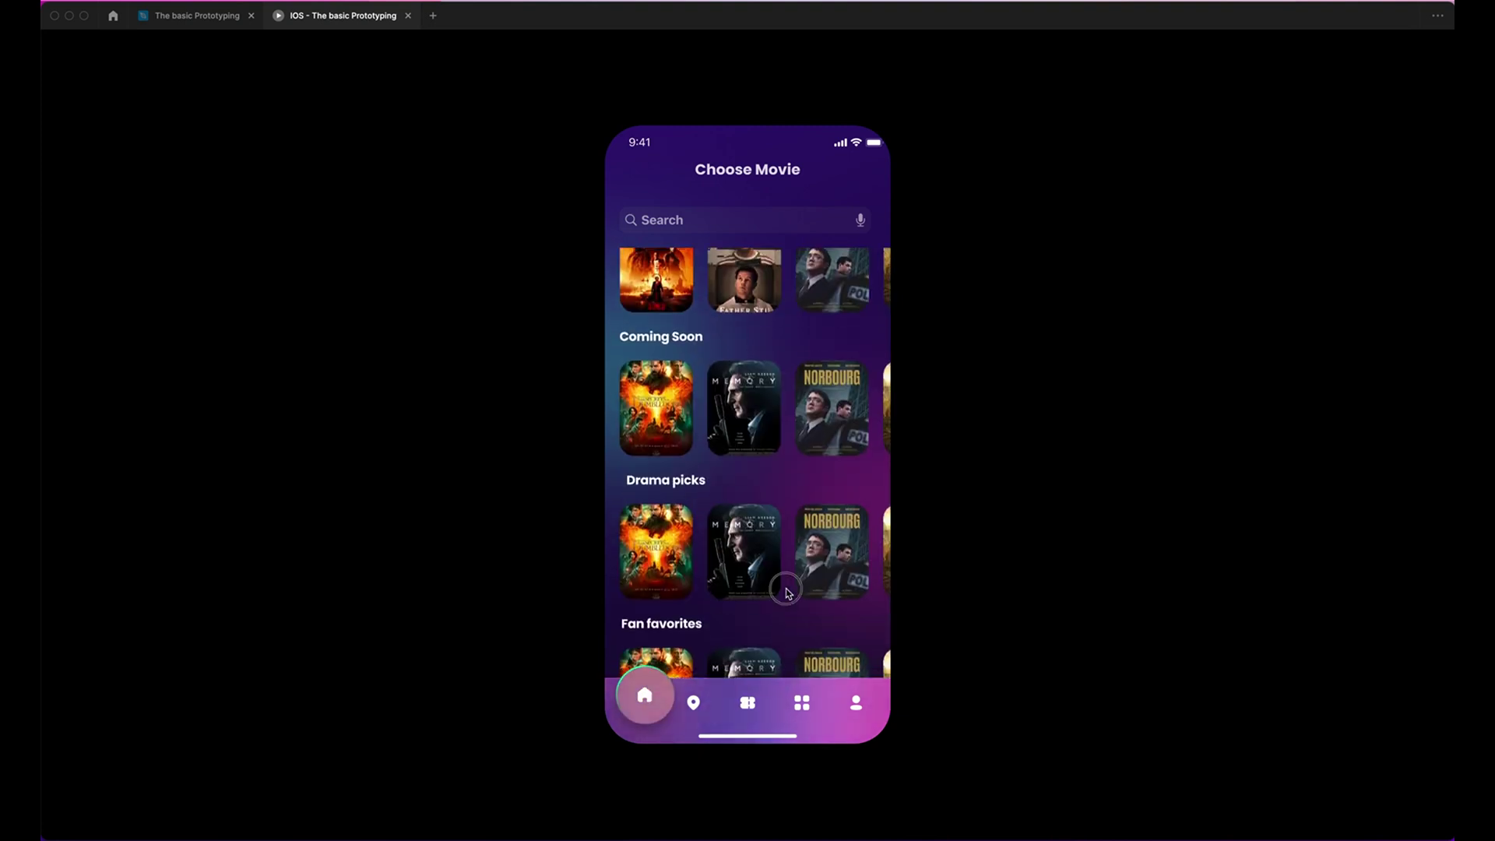
pyautogui.scroll(5, 795, 440)
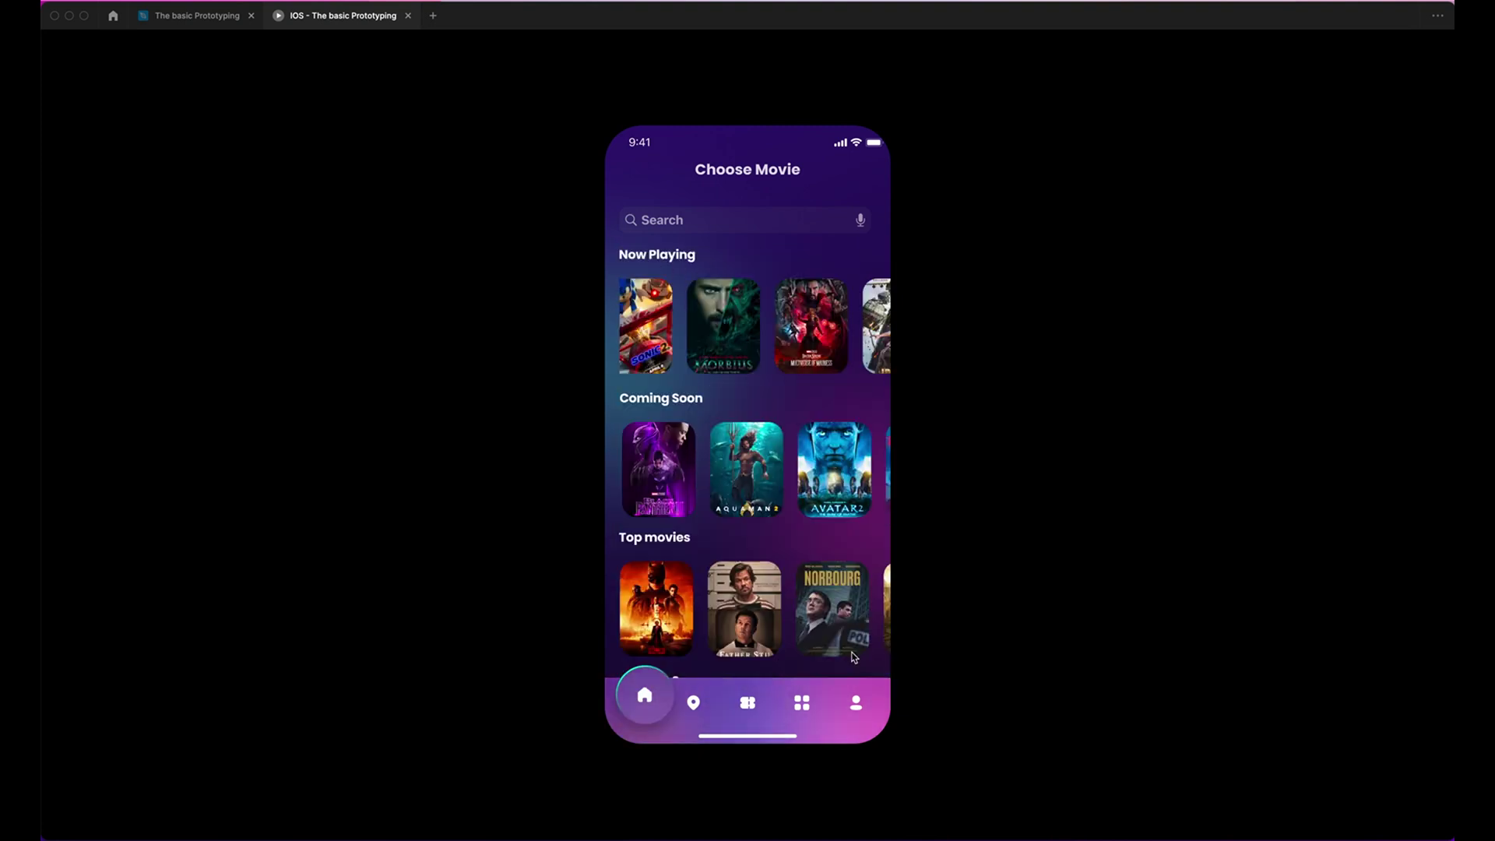
# Step: Test the purchase flow in the preview: choose Doctor Strange, Sat 23 at 18:00, reserve, select seats 9 and 10, and buy
pyautogui.click(771, 478)
pyautogui.click(831, 441)
pyautogui.click(833, 433)
pyautogui.click(759, 543)
pyautogui.click(751, 623)
pyautogui.click(816, 706)
pyautogui.click(688, 362)
pyautogui.click(727, 366)
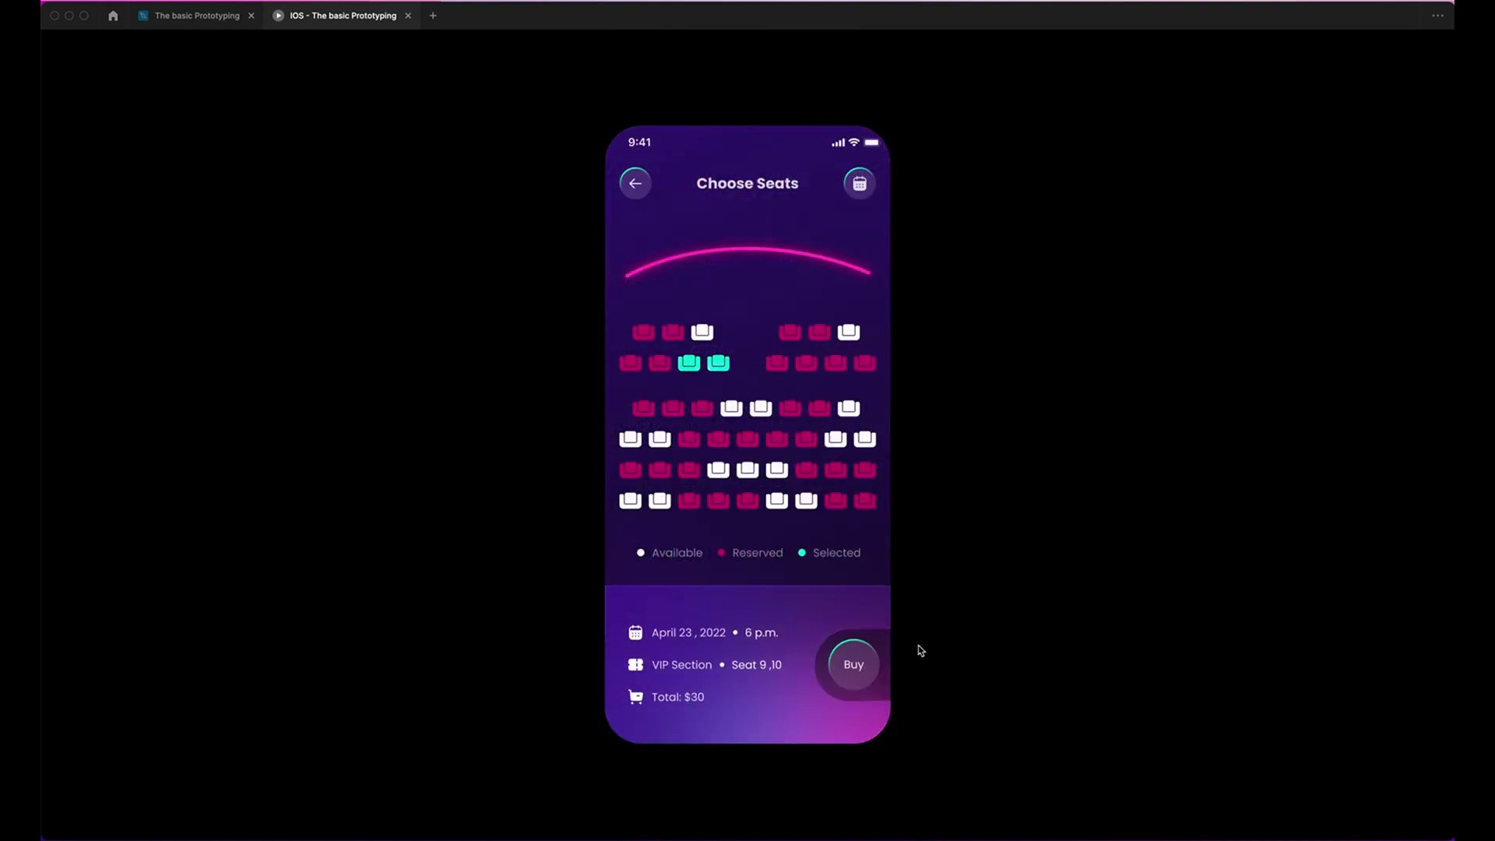
pyautogui.click(854, 667)
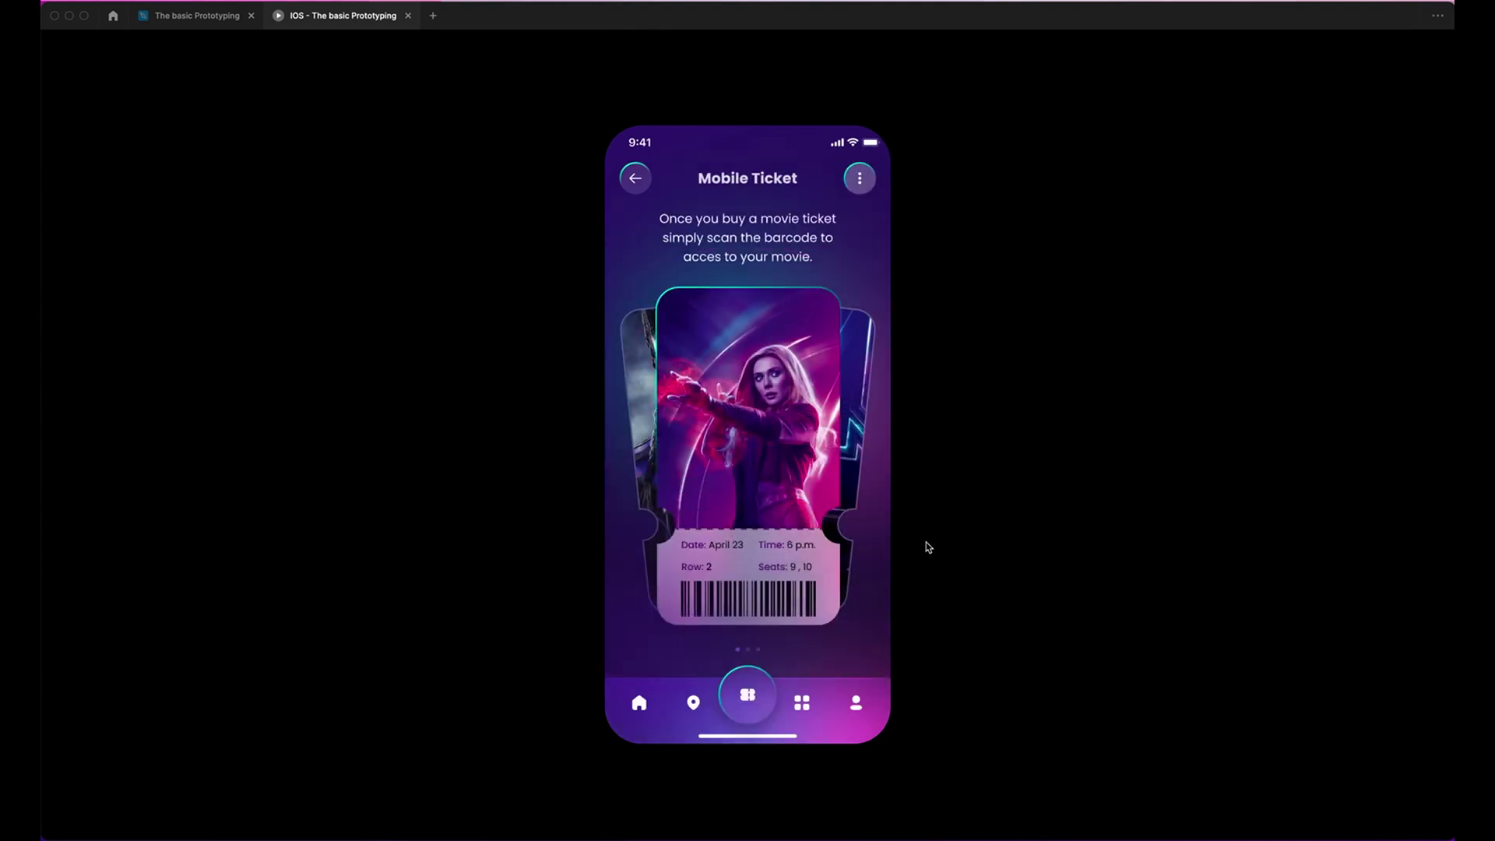
# Step: Test switching between the home and ticket screens through the tab bar, and return from Mobile Ticket with the back arrow
pyautogui.click(640, 705)
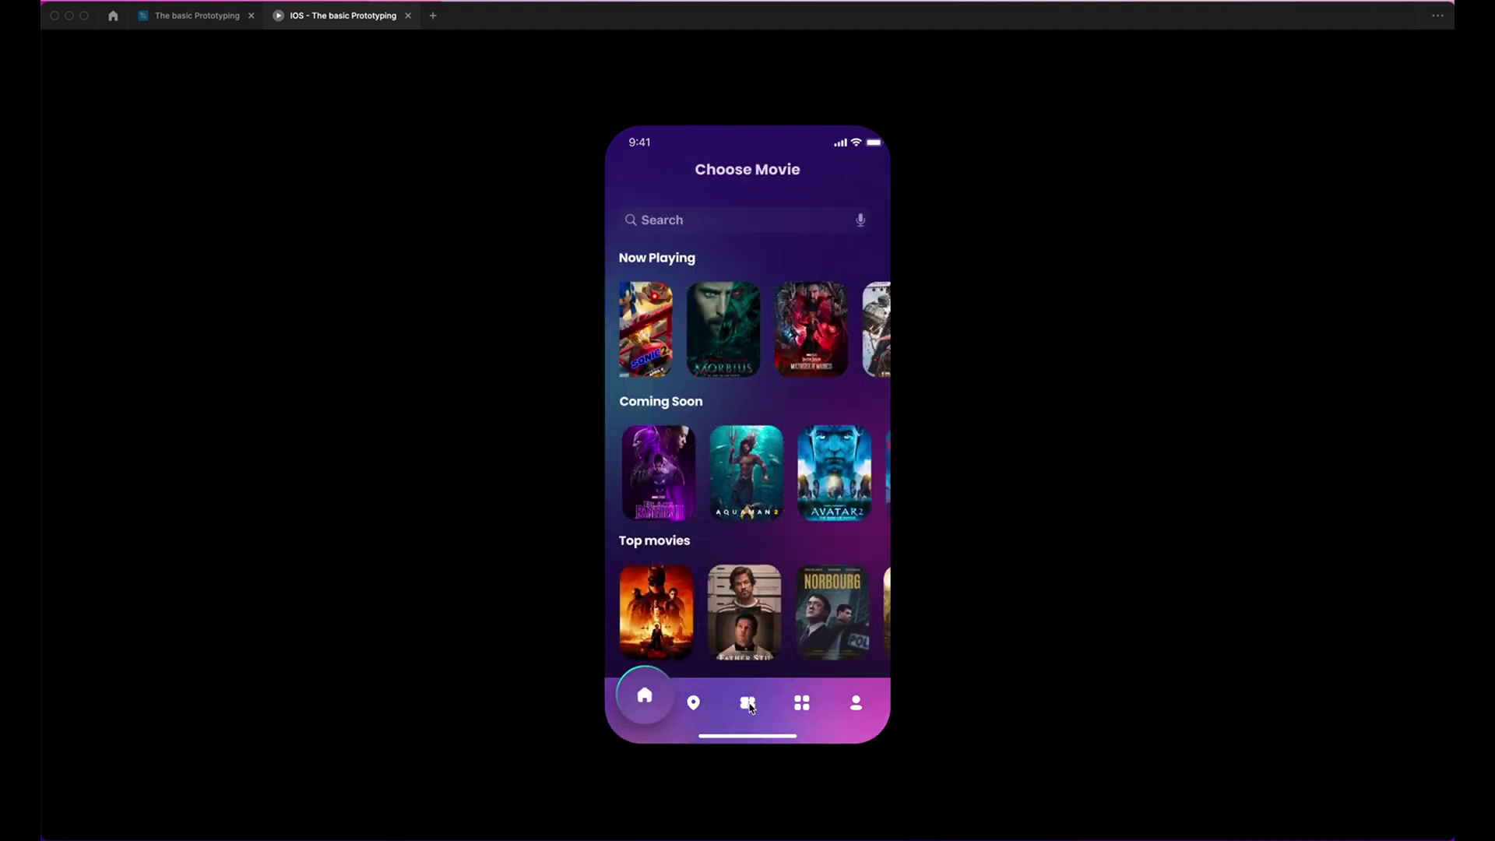
pyautogui.click(748, 705)
pyautogui.click(640, 706)
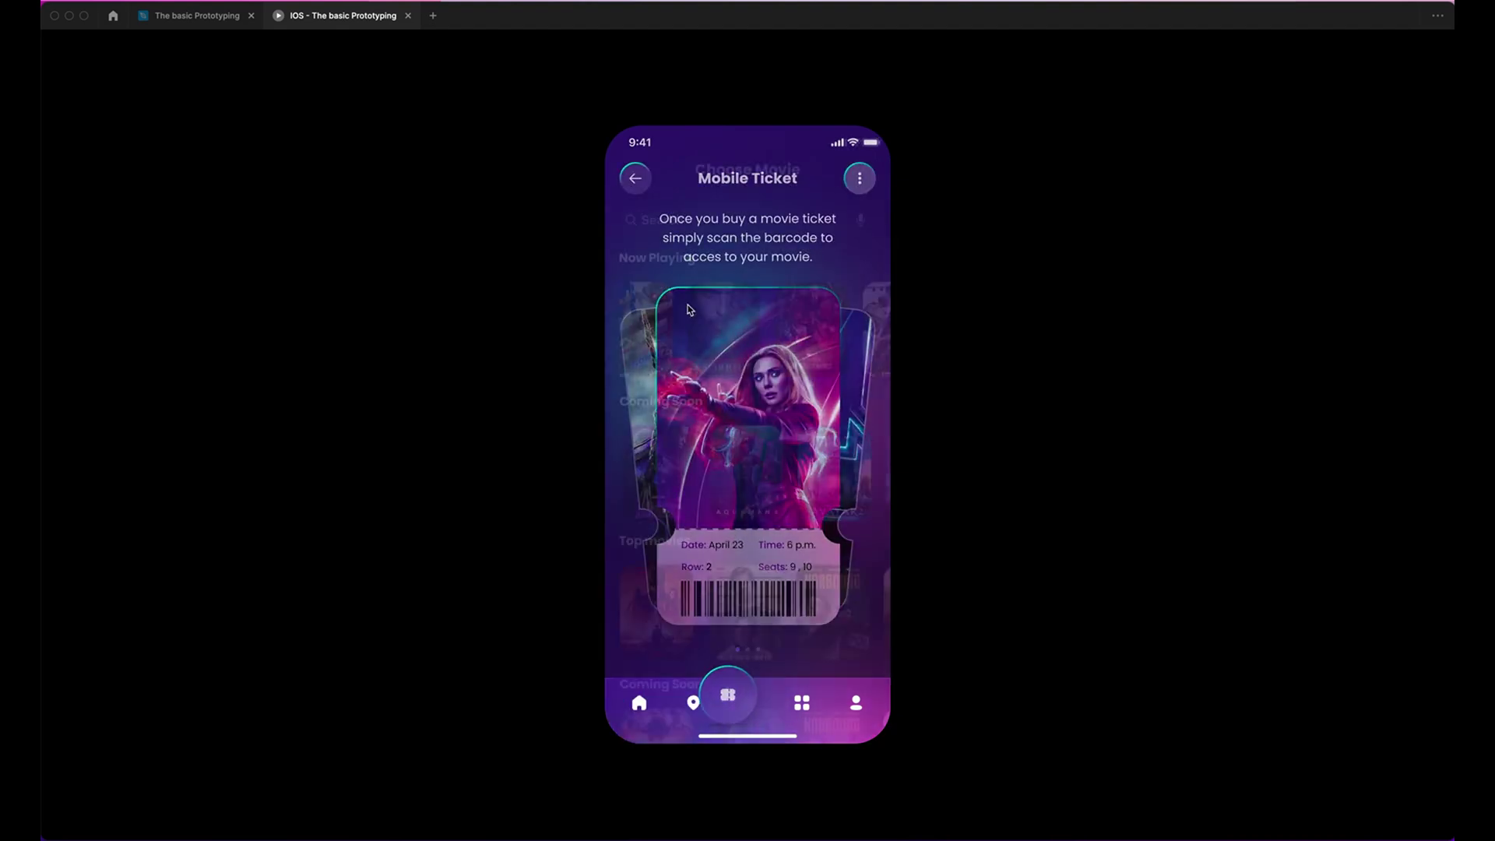
pyautogui.click(748, 704)
pyautogui.click(632, 178)
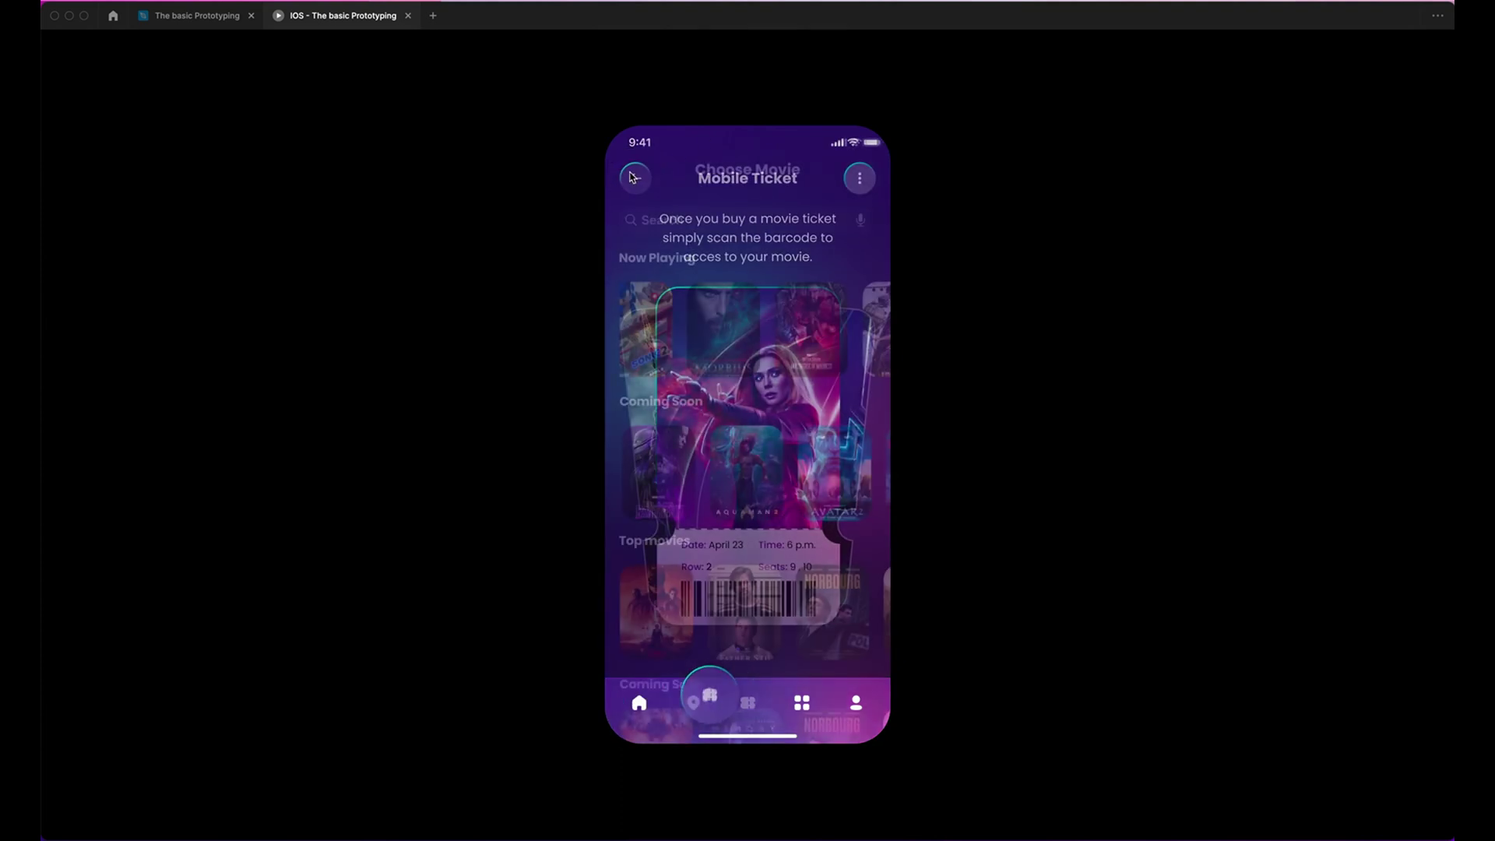